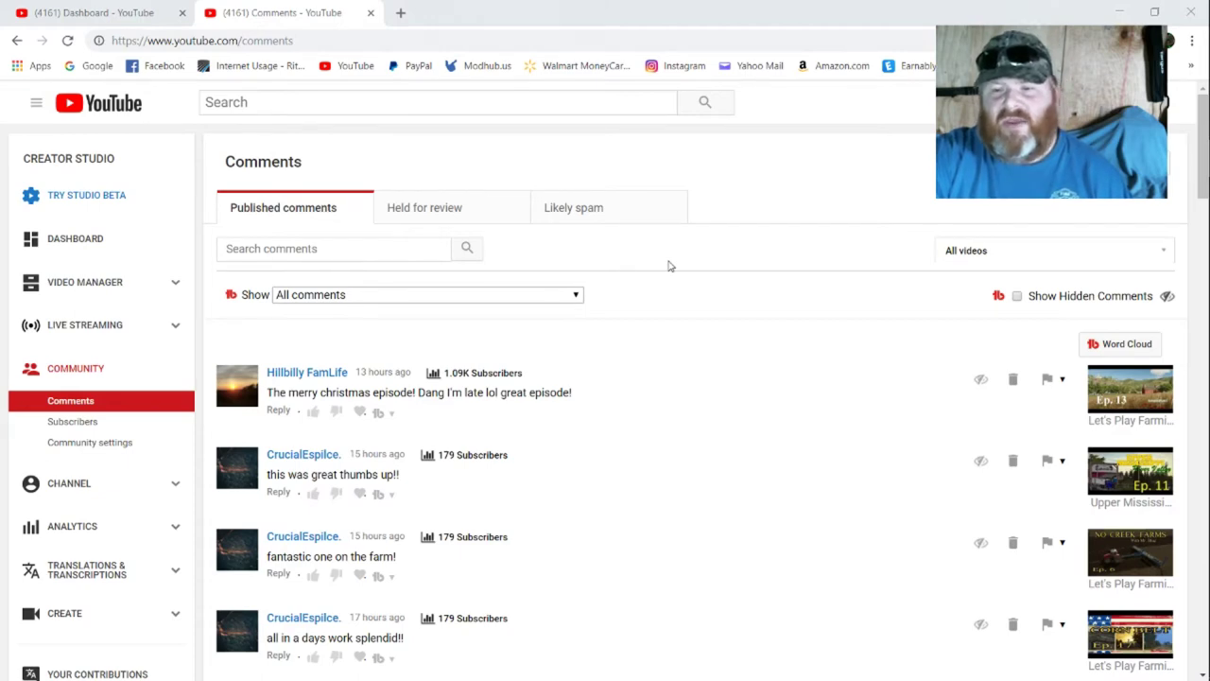
pyautogui.scroll(-1, 668, 266)
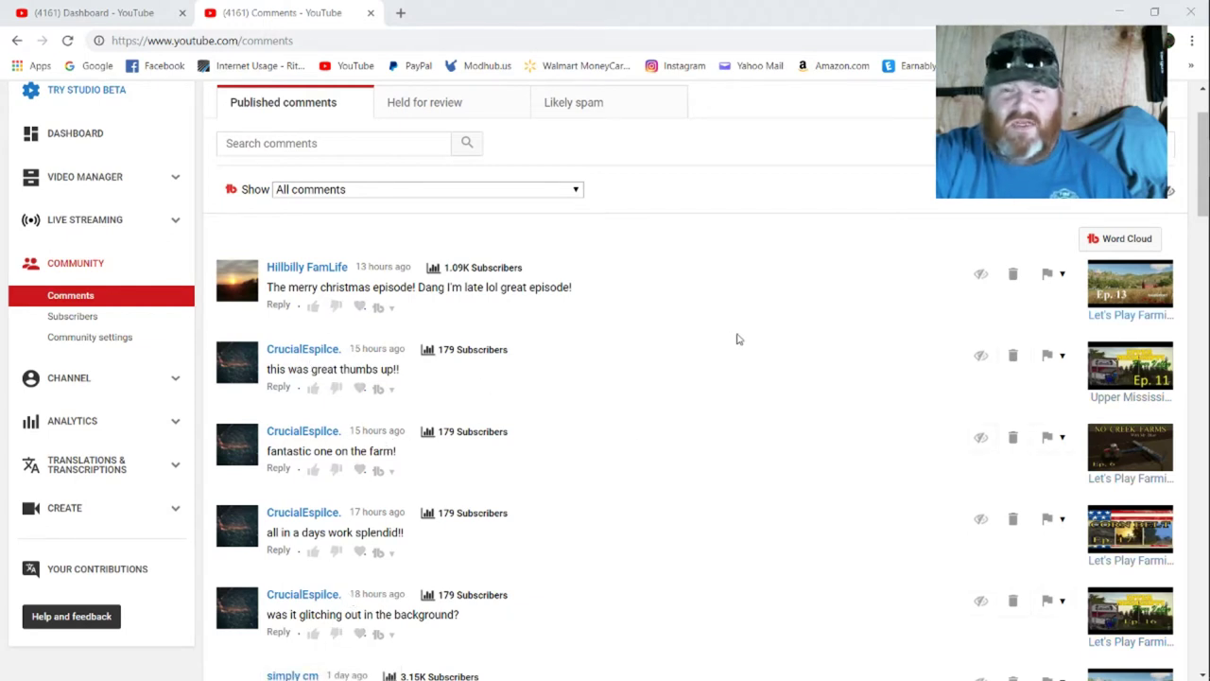
pyautogui.scroll(-2, 739, 338)
pyautogui.scroll(-2, 740, 339)
pyautogui.scroll(-1, 740, 339)
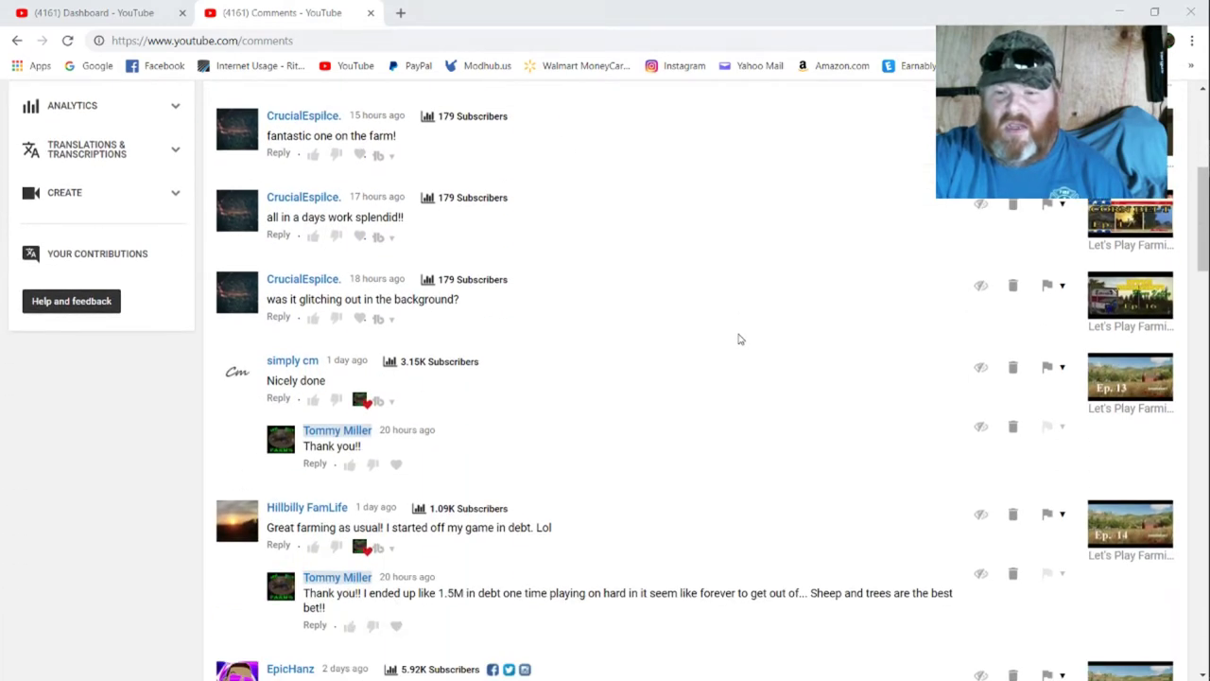
pyautogui.scroll(-1, 740, 340)
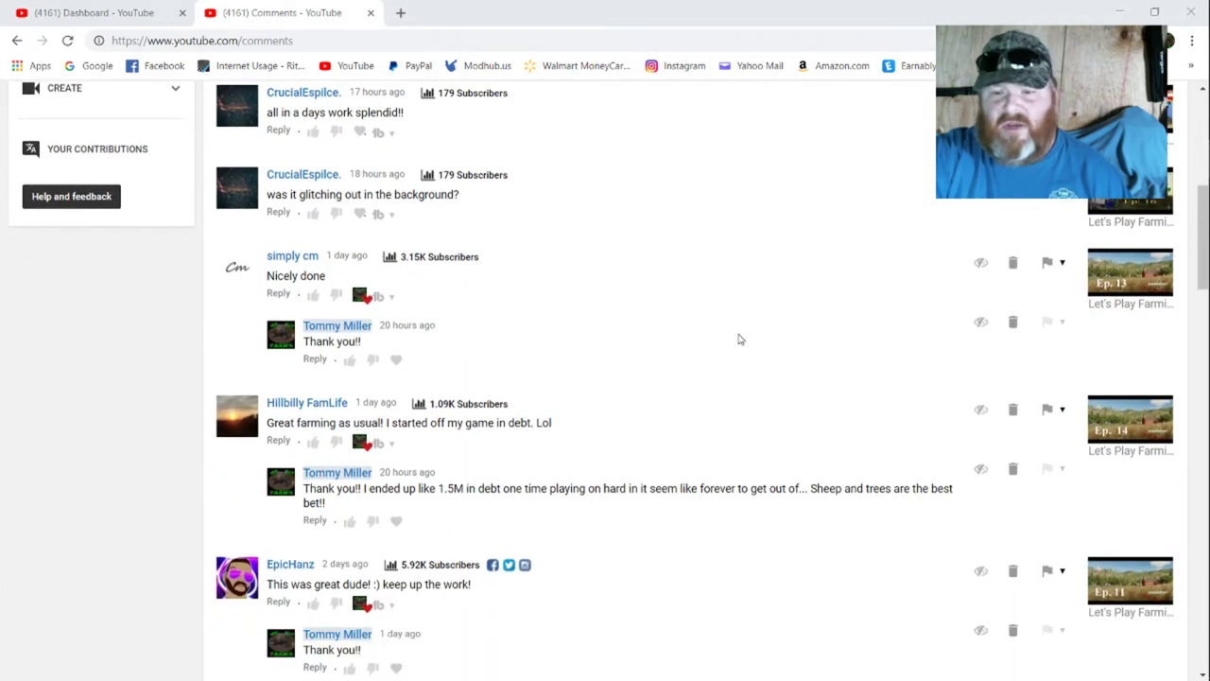
pyautogui.scroll(-1, 741, 339)
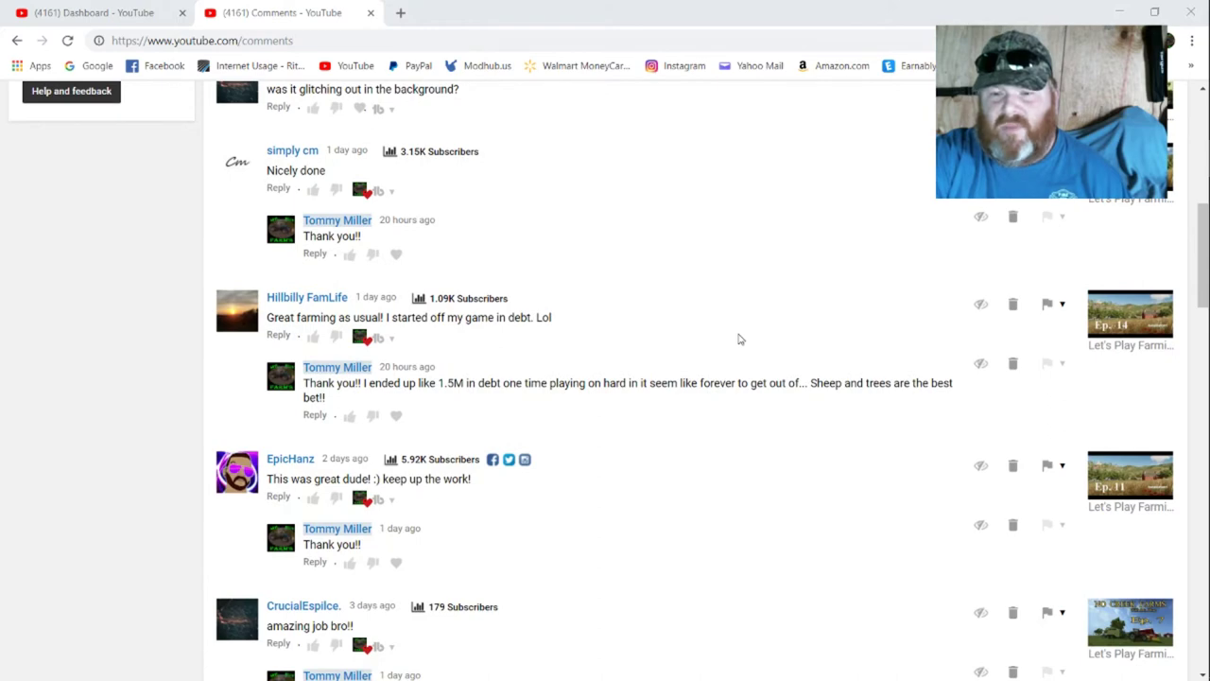
pyautogui.scroll(-1, 740, 340)
pyautogui.scroll(2, 740, 339)
pyautogui.scroll(3, 740, 339)
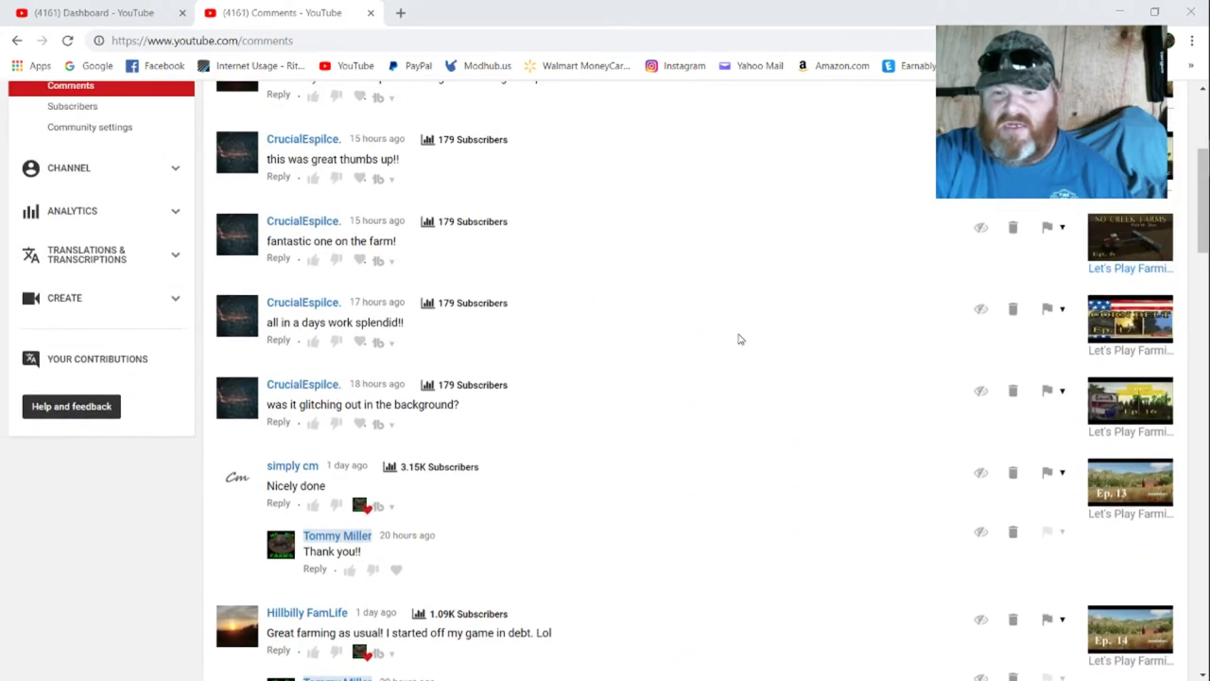
pyautogui.scroll(1, 740, 339)
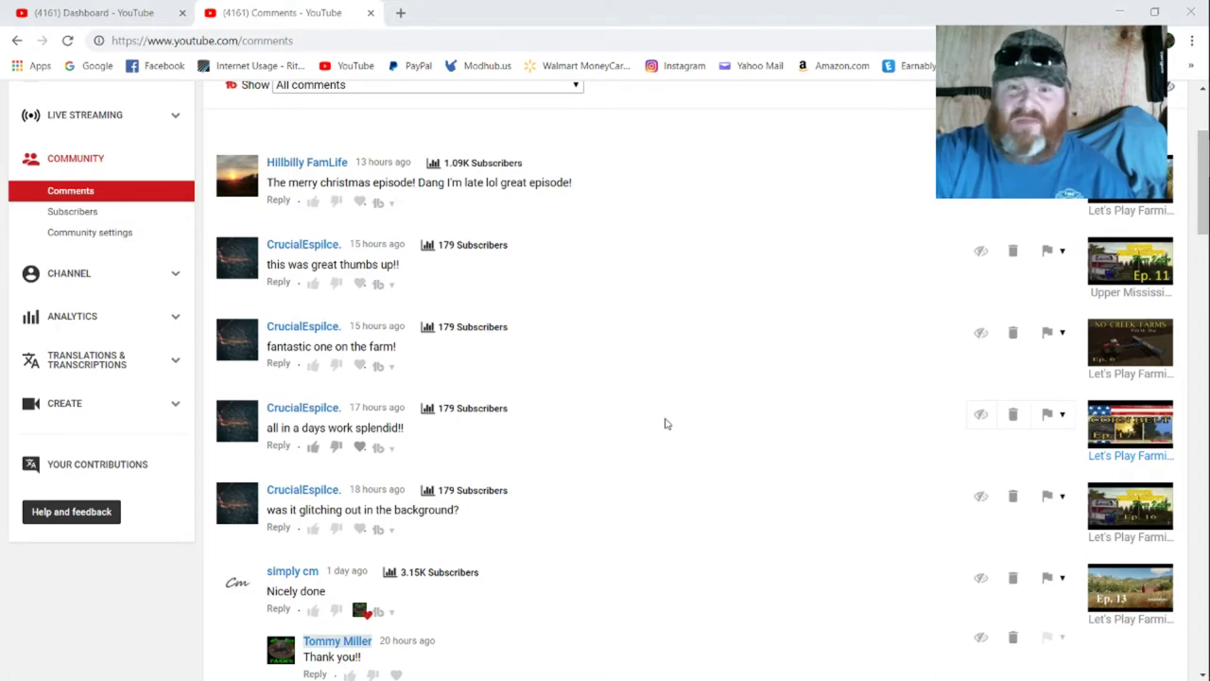
pyautogui.scroll(-1, 665, 424)
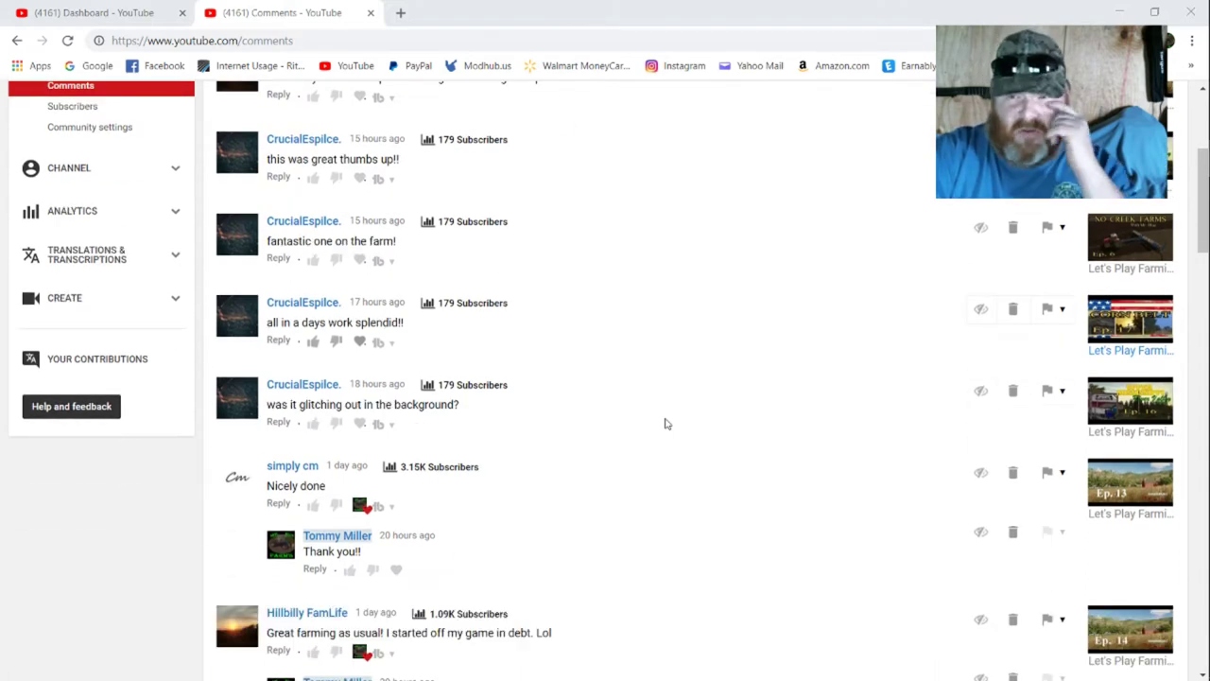
pyautogui.scroll(-1, 664, 424)
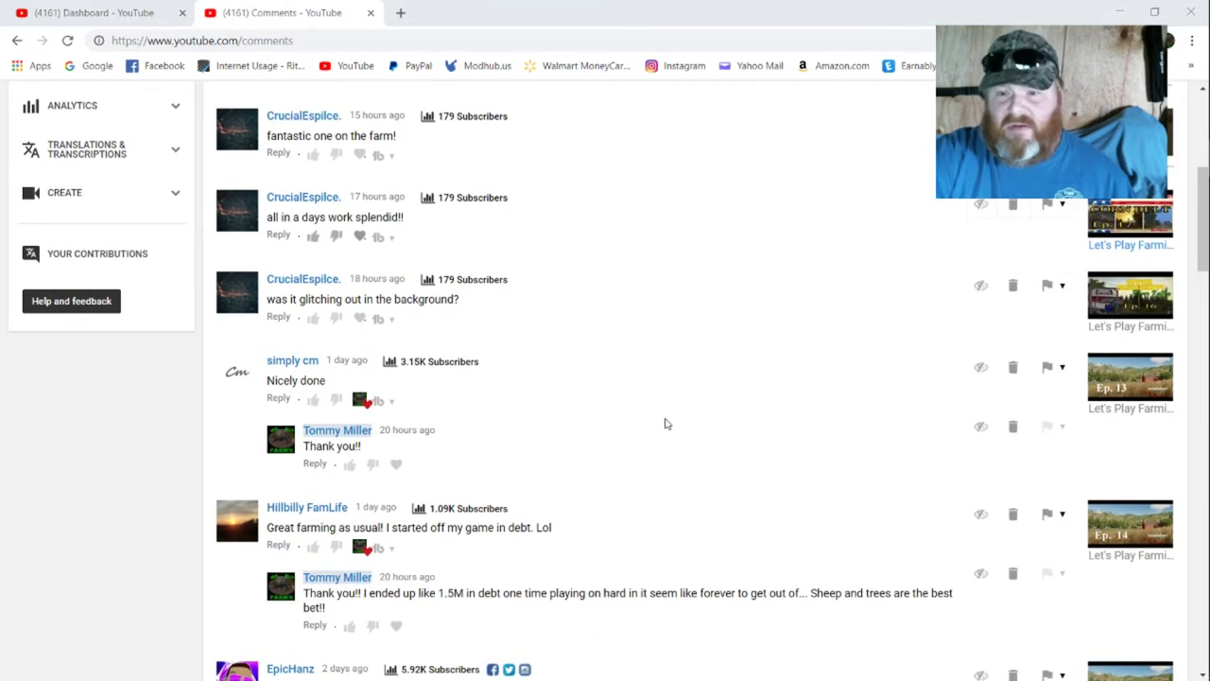
pyautogui.scroll(-1, 665, 424)
pyautogui.scroll(-1, 664, 424)
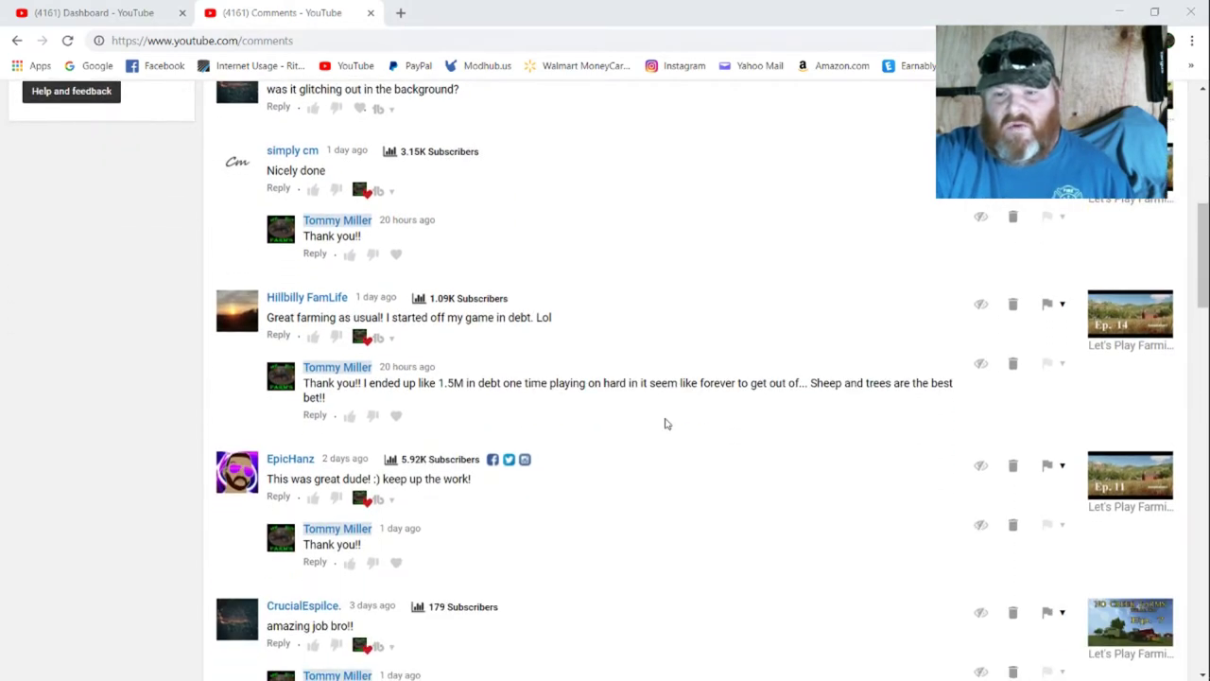
pyautogui.scroll(-1, 664, 423)
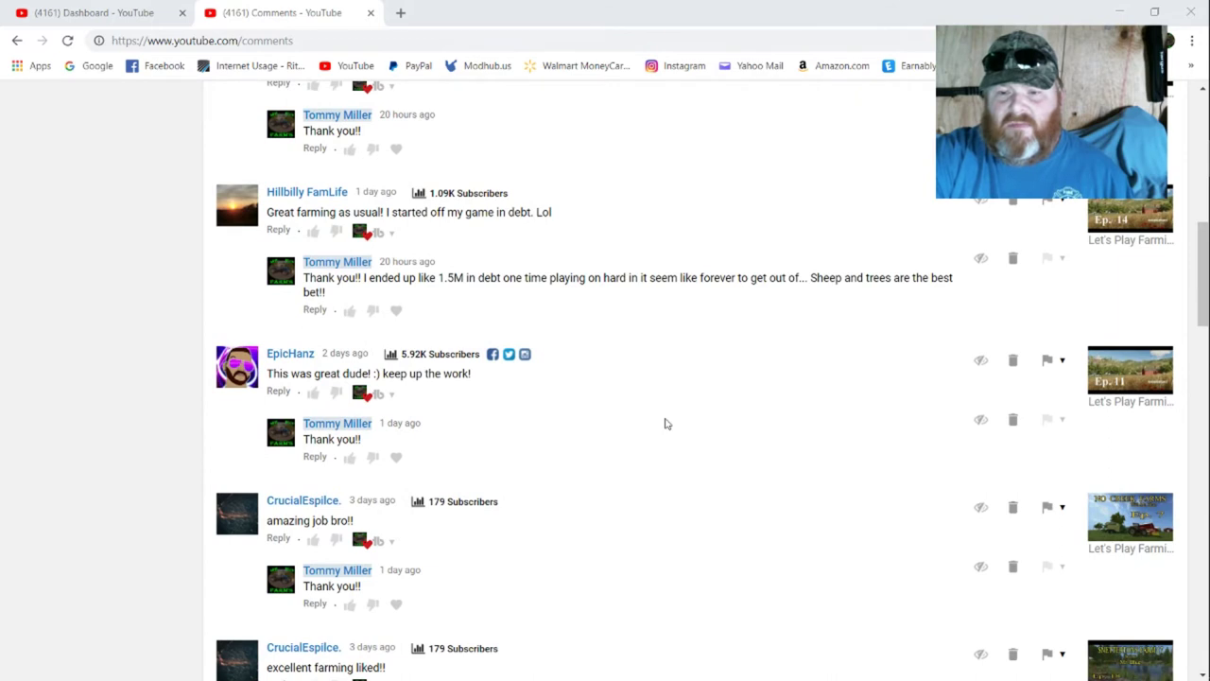
pyautogui.scroll(1, 664, 423)
pyautogui.scroll(-1, 664, 424)
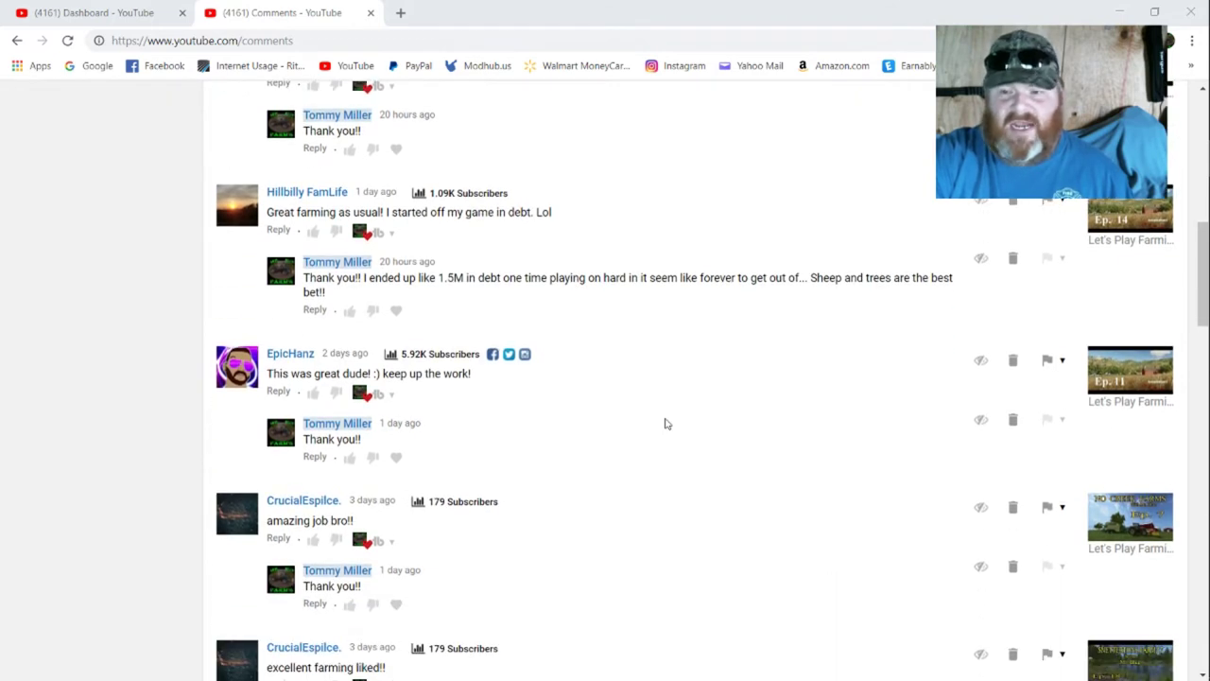
pyautogui.scroll(-1, 665, 424)
pyautogui.scroll(-1, 665, 423)
pyautogui.scroll(-1, 665, 424)
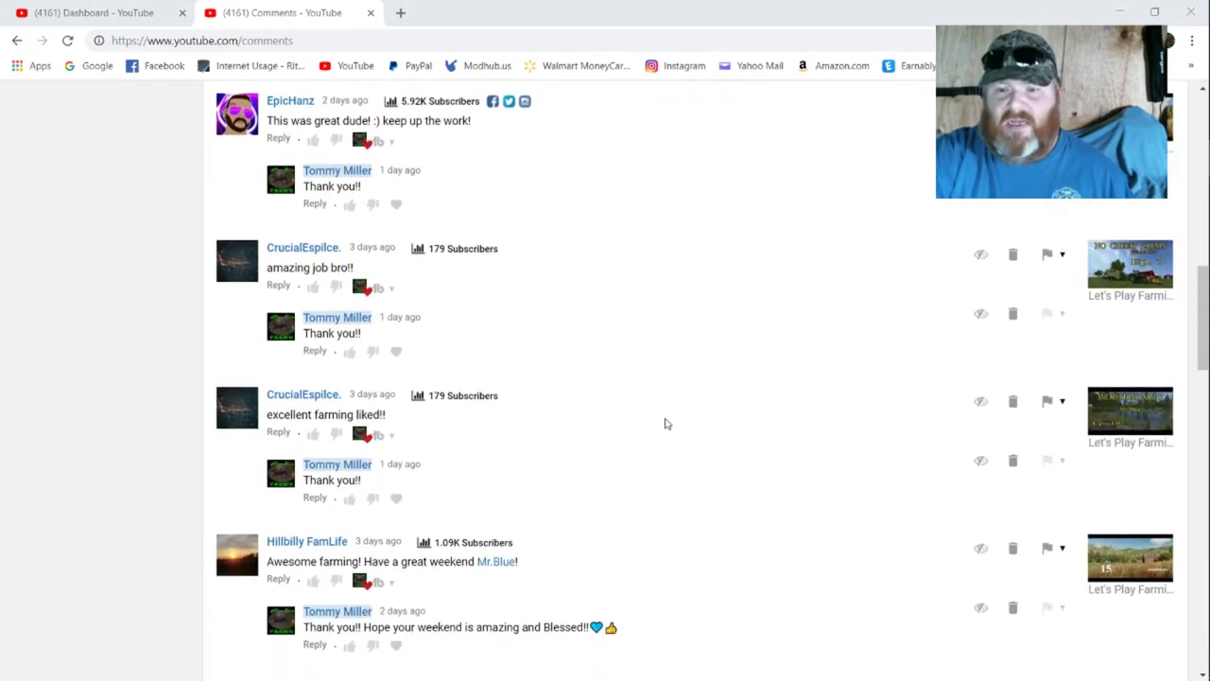
pyautogui.scroll(-1, 665, 423)
pyautogui.scroll(-2, 664, 424)
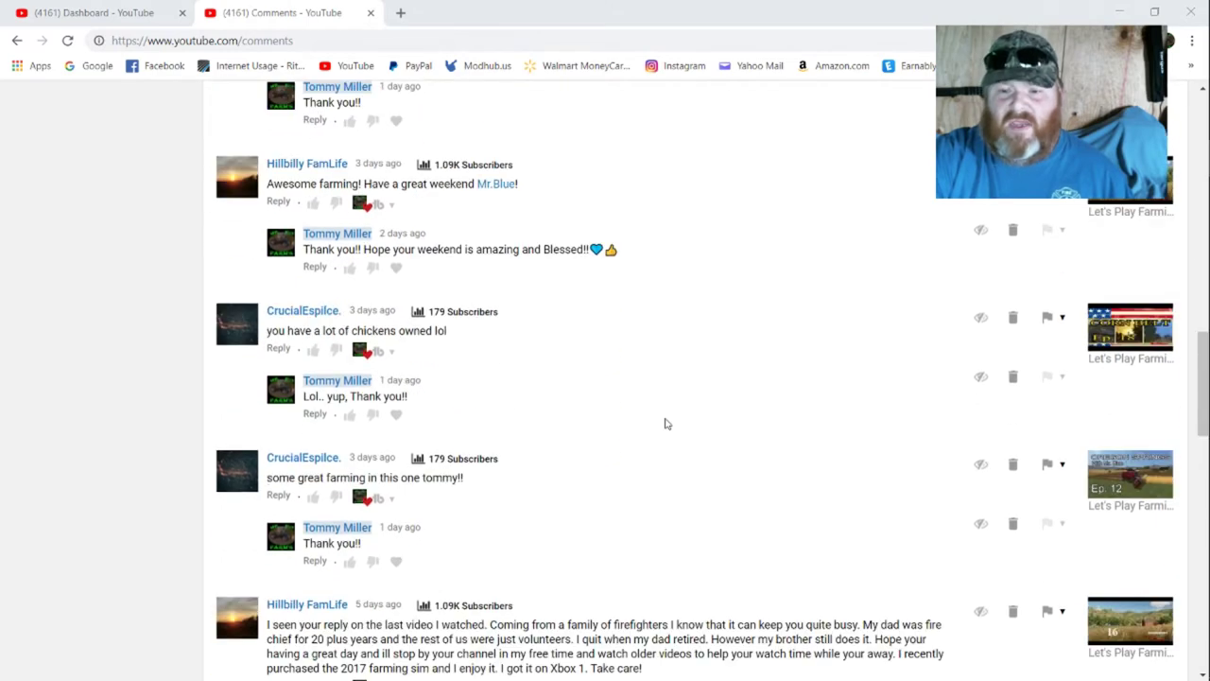
pyautogui.scroll(-1, 664, 423)
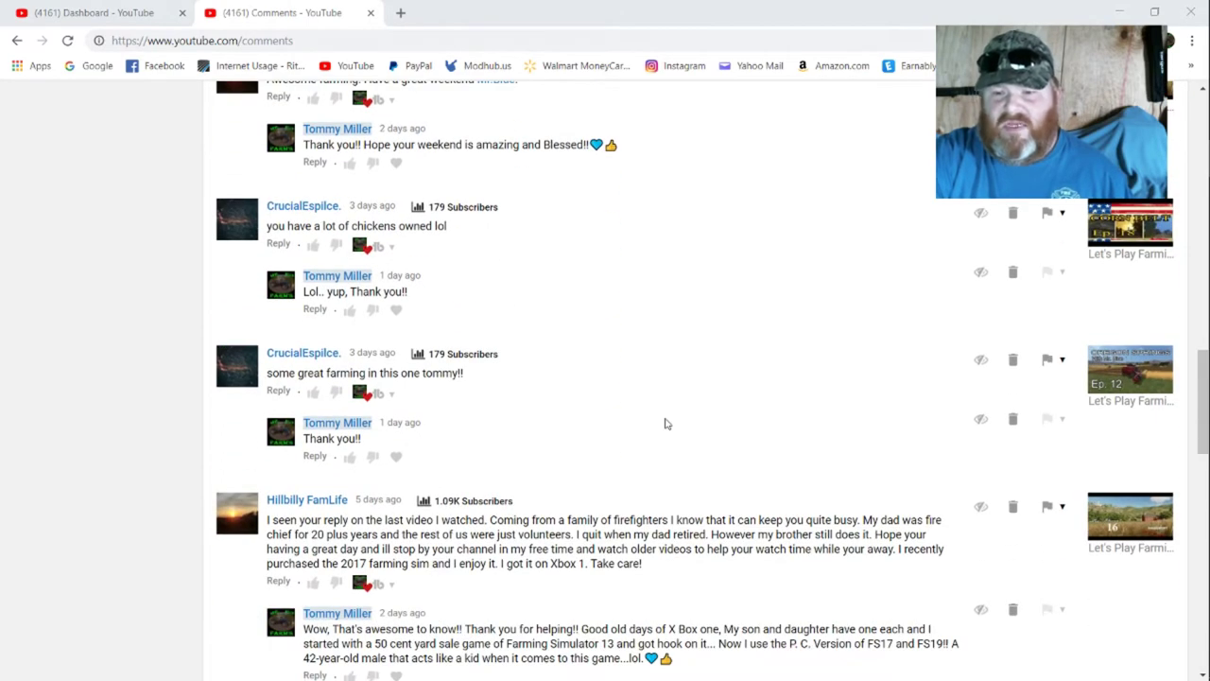
pyautogui.scroll(-1, 664, 423)
pyautogui.scroll(-1, 665, 424)
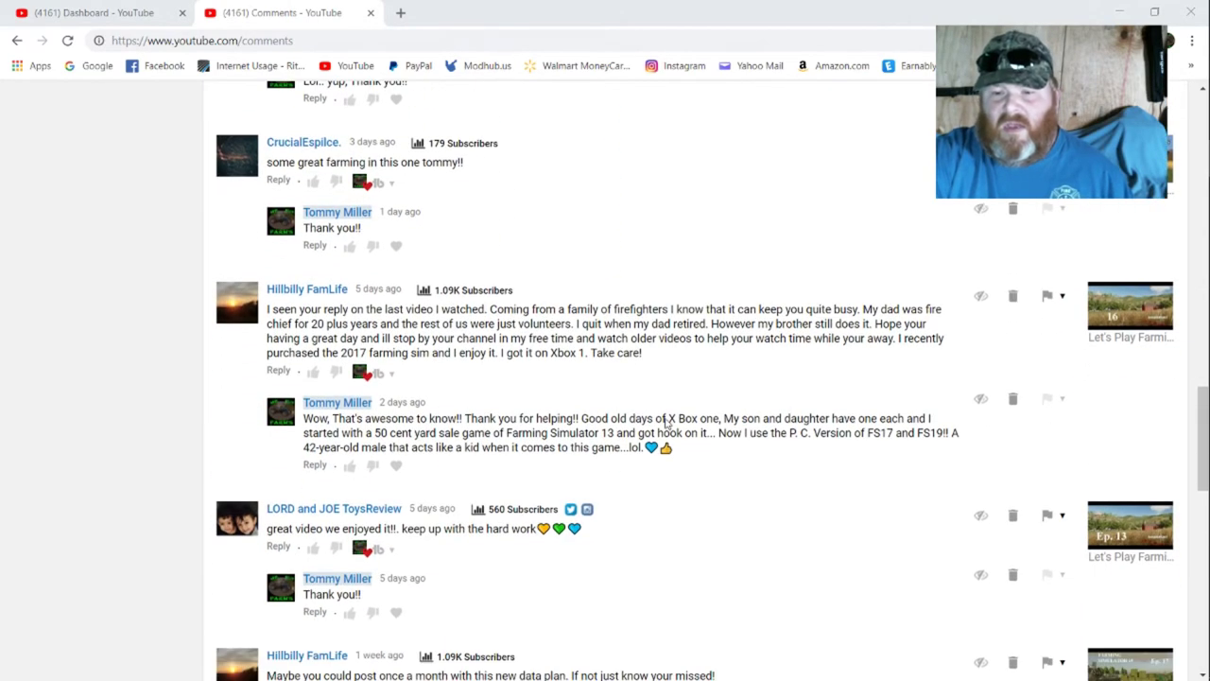
pyautogui.scroll(-1, 665, 424)
pyautogui.scroll(-1, 665, 424)
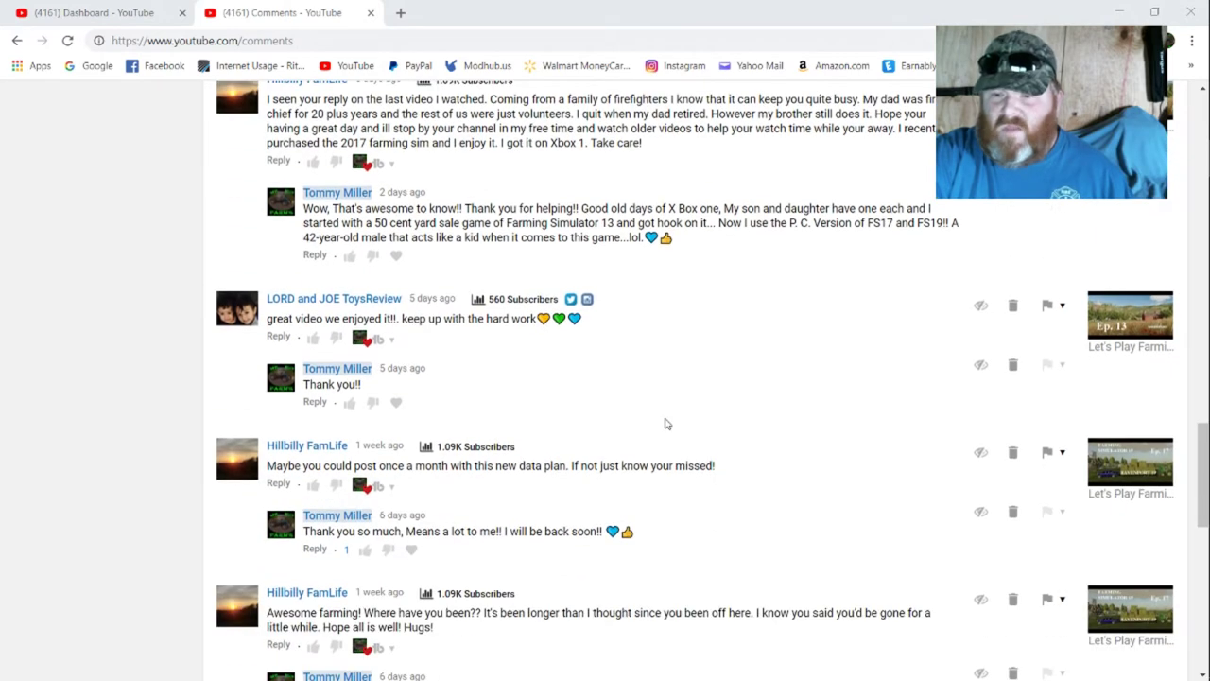
pyautogui.scroll(-1, 665, 423)
pyautogui.scroll(-1, 664, 423)
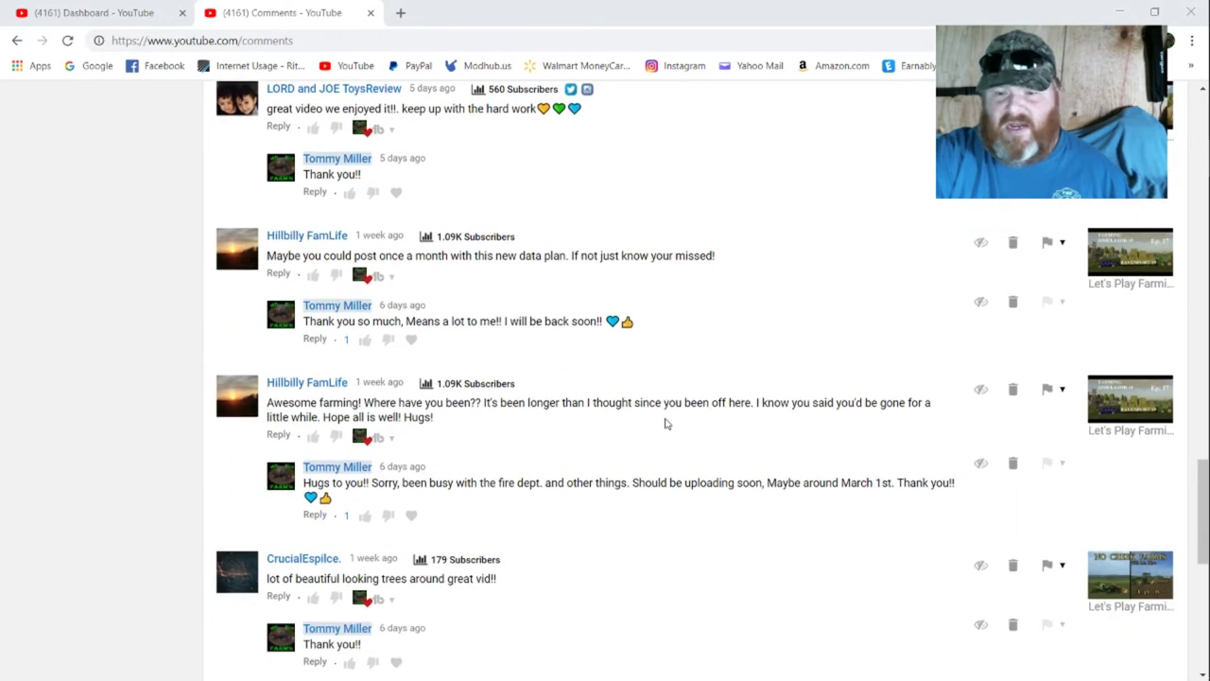
pyautogui.scroll(-1, 665, 424)
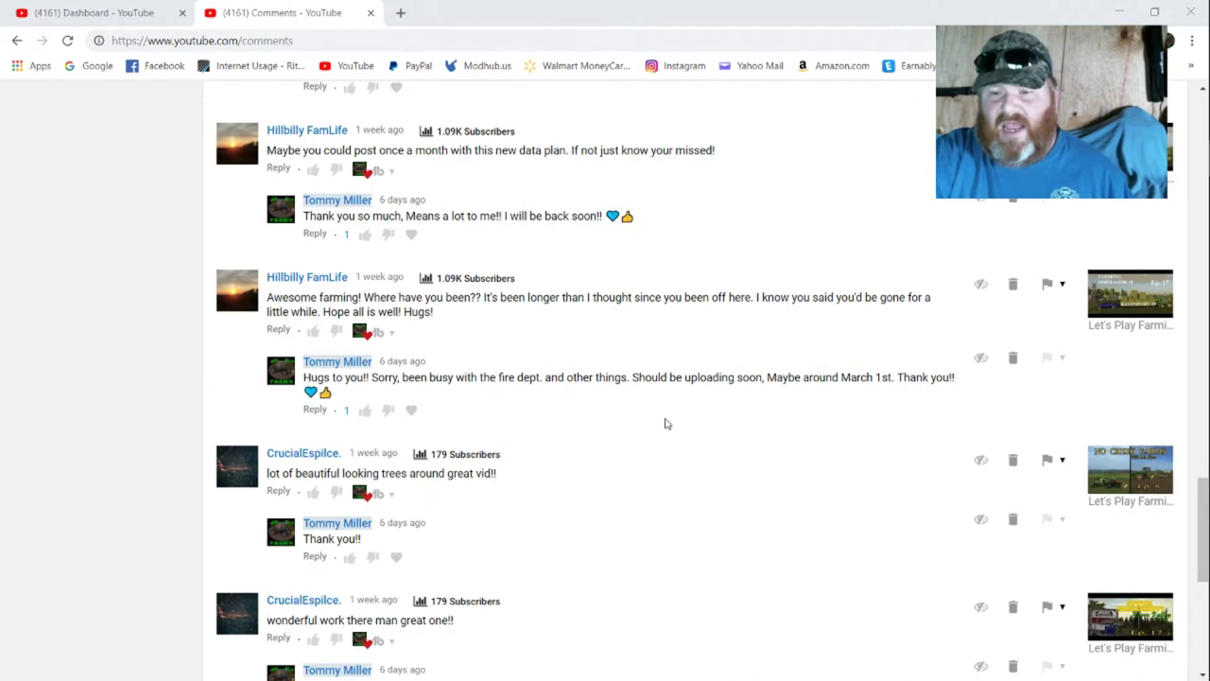
pyautogui.scroll(-1, 665, 423)
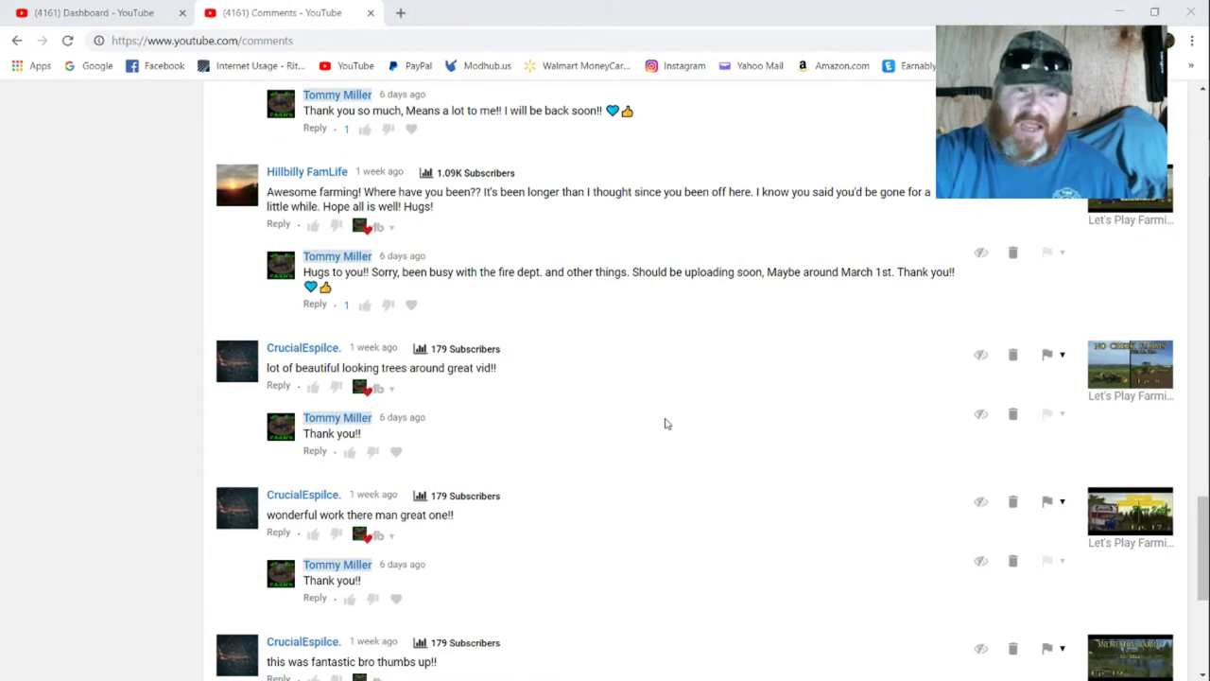
pyautogui.scroll(-1, 665, 423)
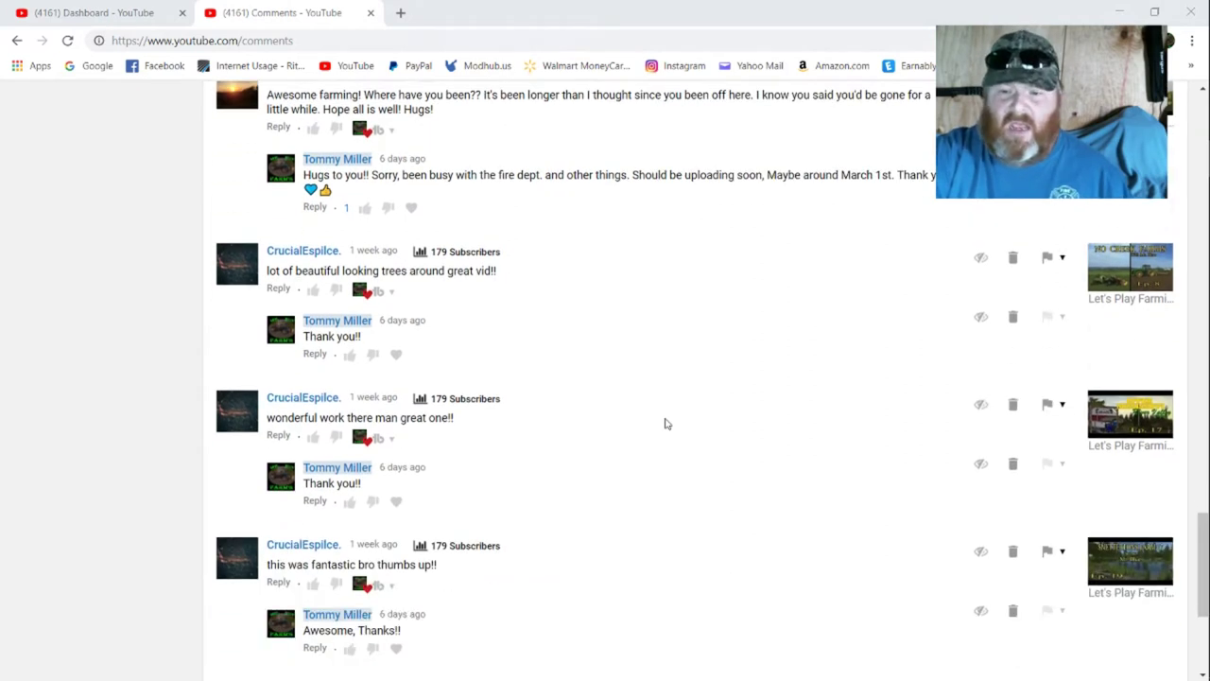
pyautogui.scroll(-1, 665, 424)
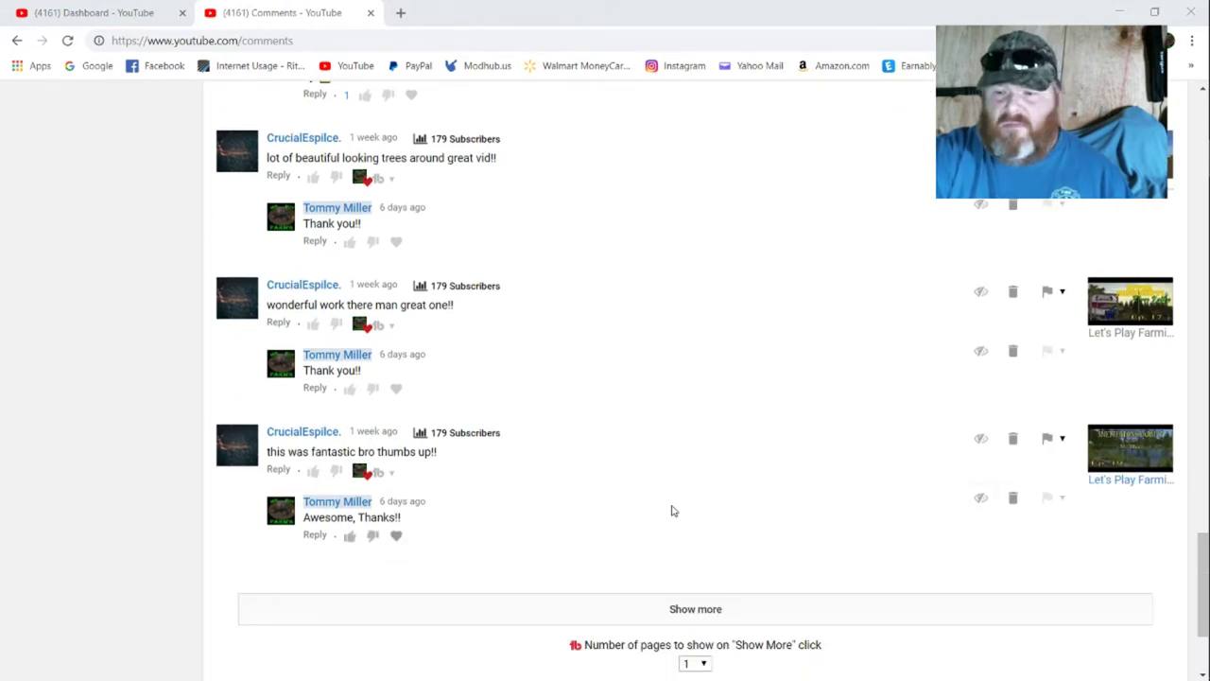
# At the bottom of the Published comments list, load the next batch of older comments with Show more.
pyautogui.click(686, 611)
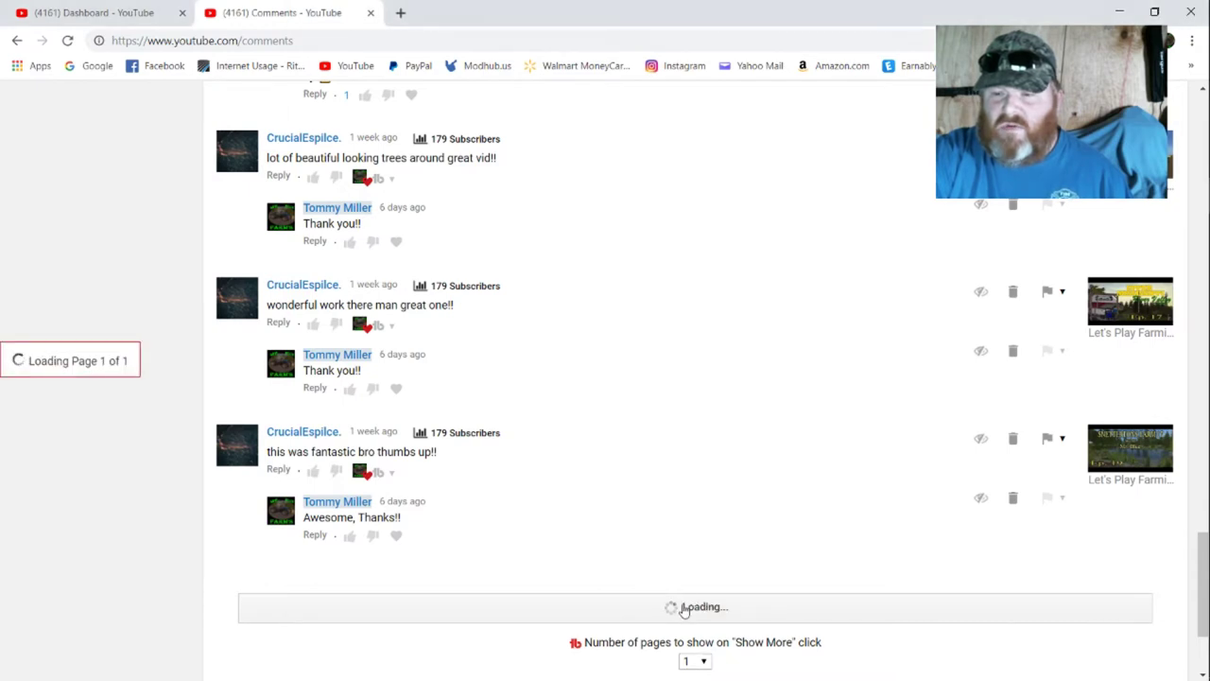
pyautogui.scroll(-1, 689, 507)
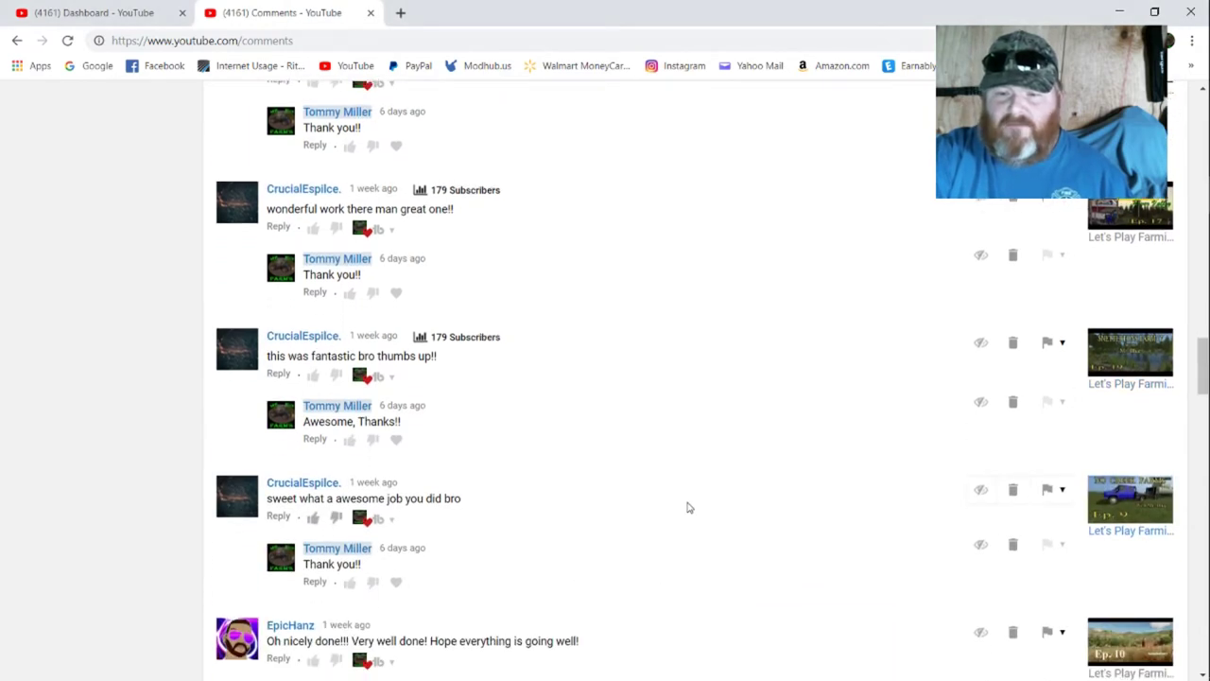
pyautogui.scroll(-2, 688, 501)
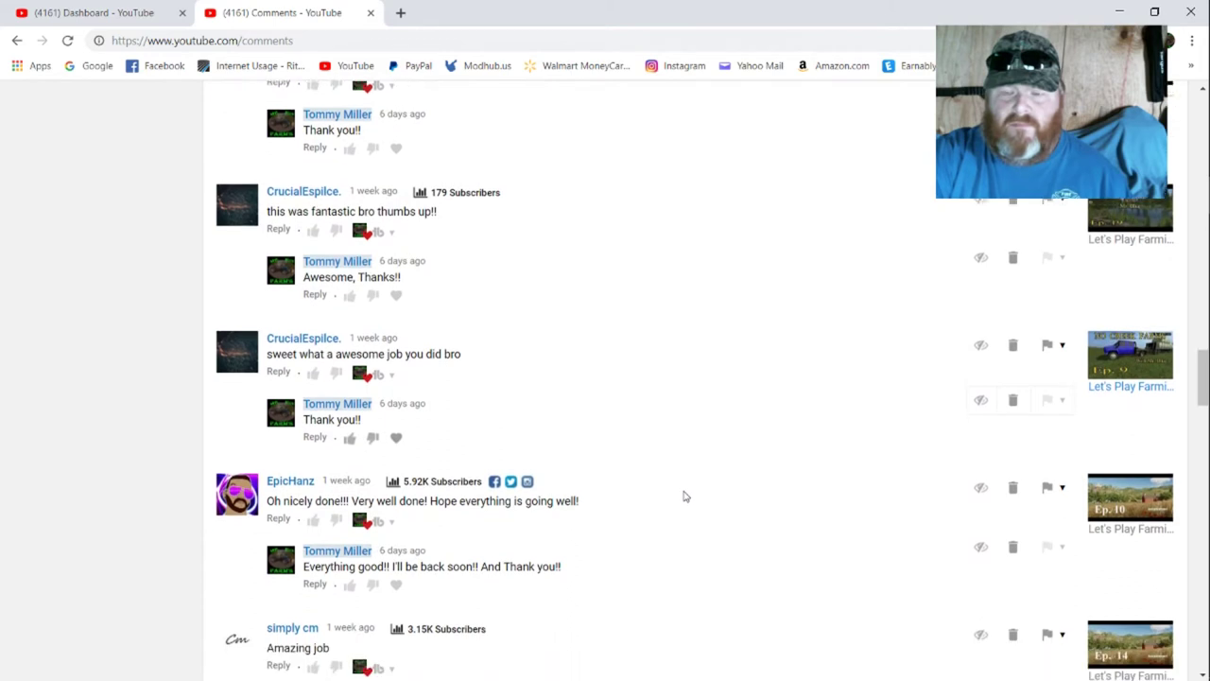
pyautogui.scroll(-1, 686, 496)
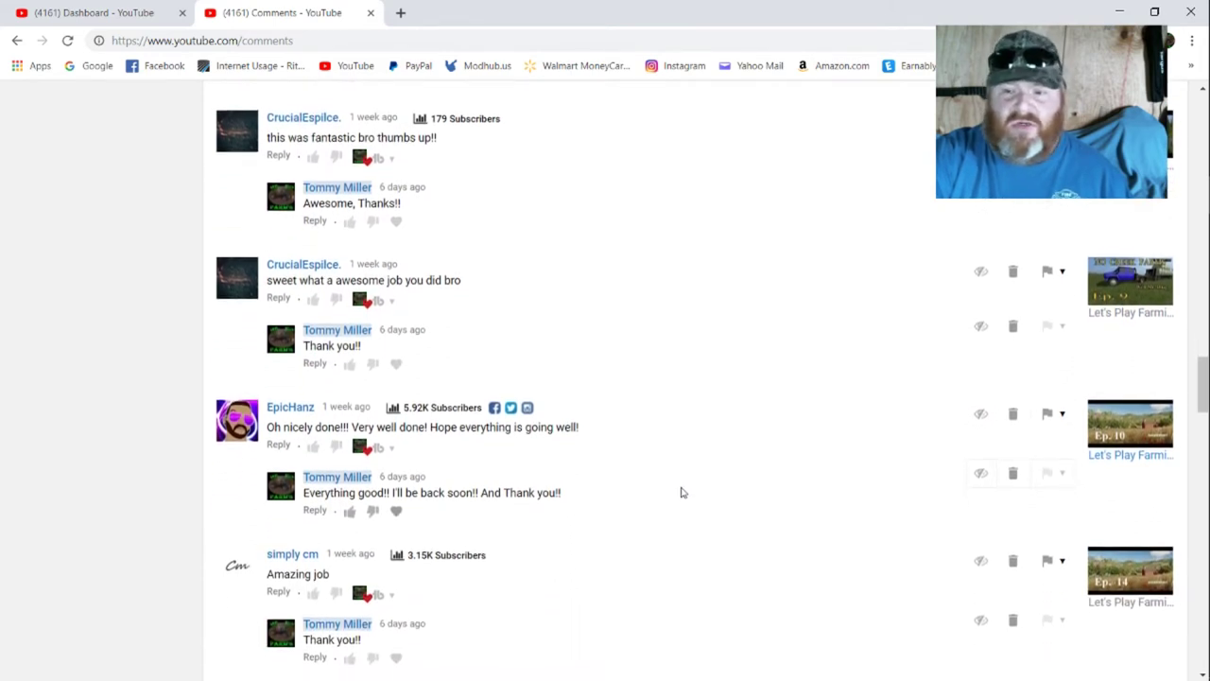
pyautogui.scroll(-2, 683, 492)
pyautogui.scroll(-1, 685, 490)
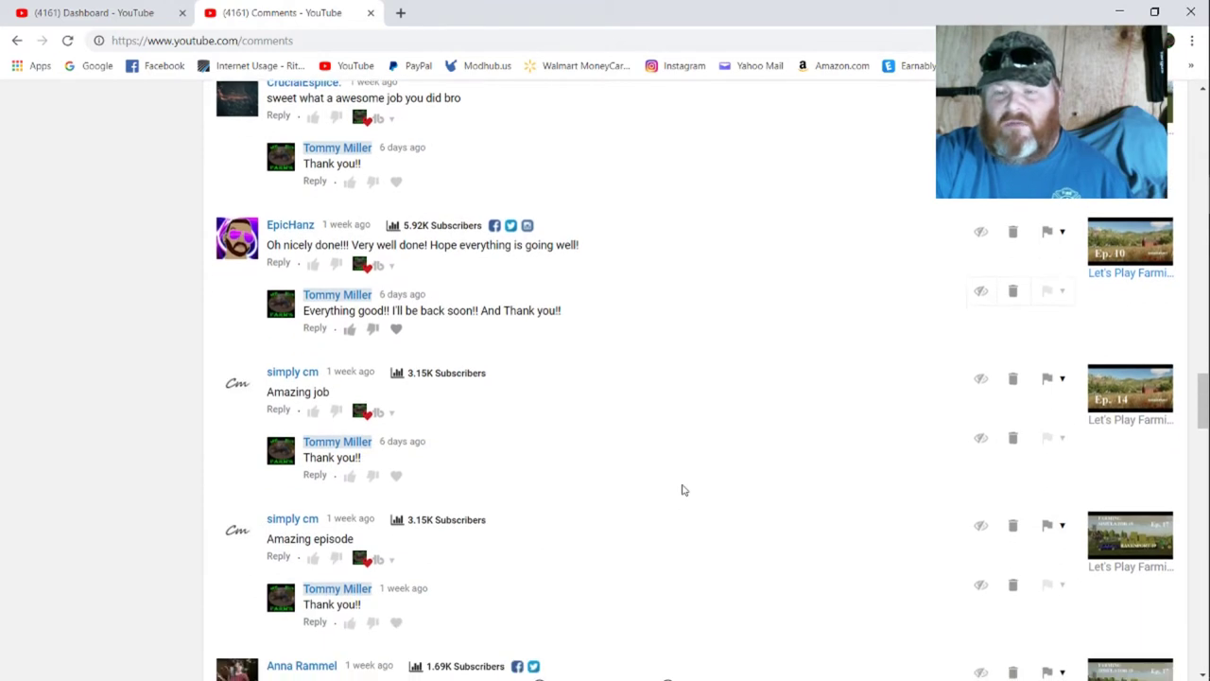
pyautogui.scroll(-2, 678, 487)
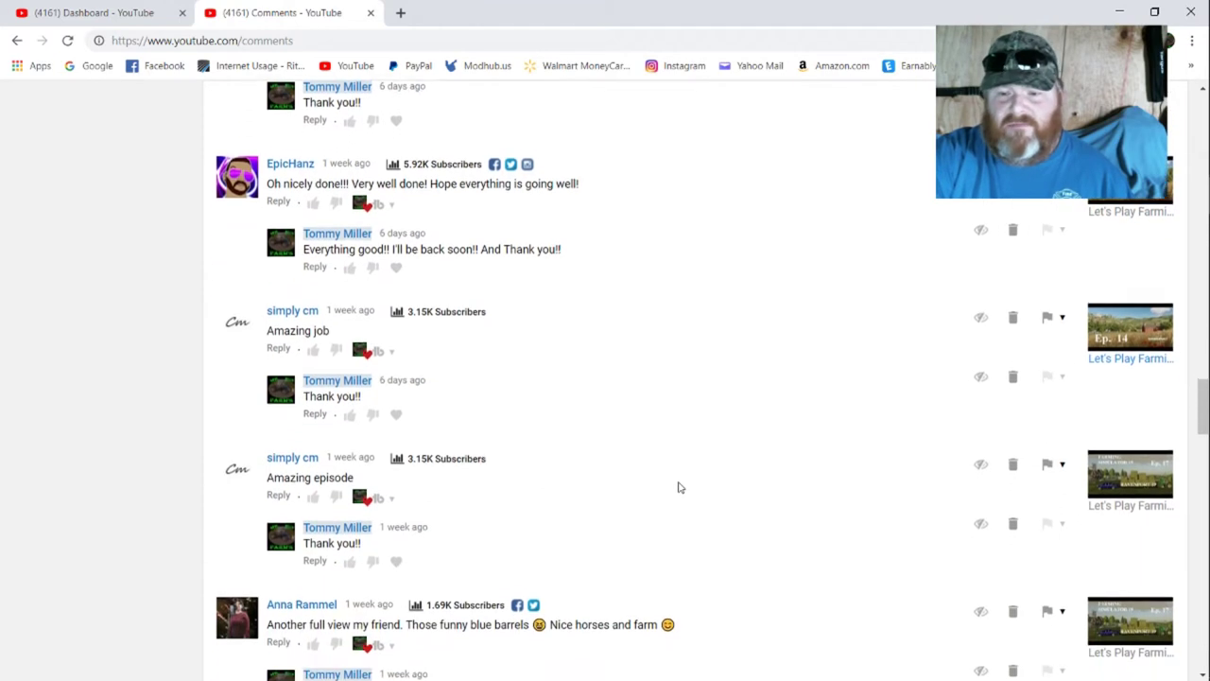
pyautogui.scroll(-1, 640, 492)
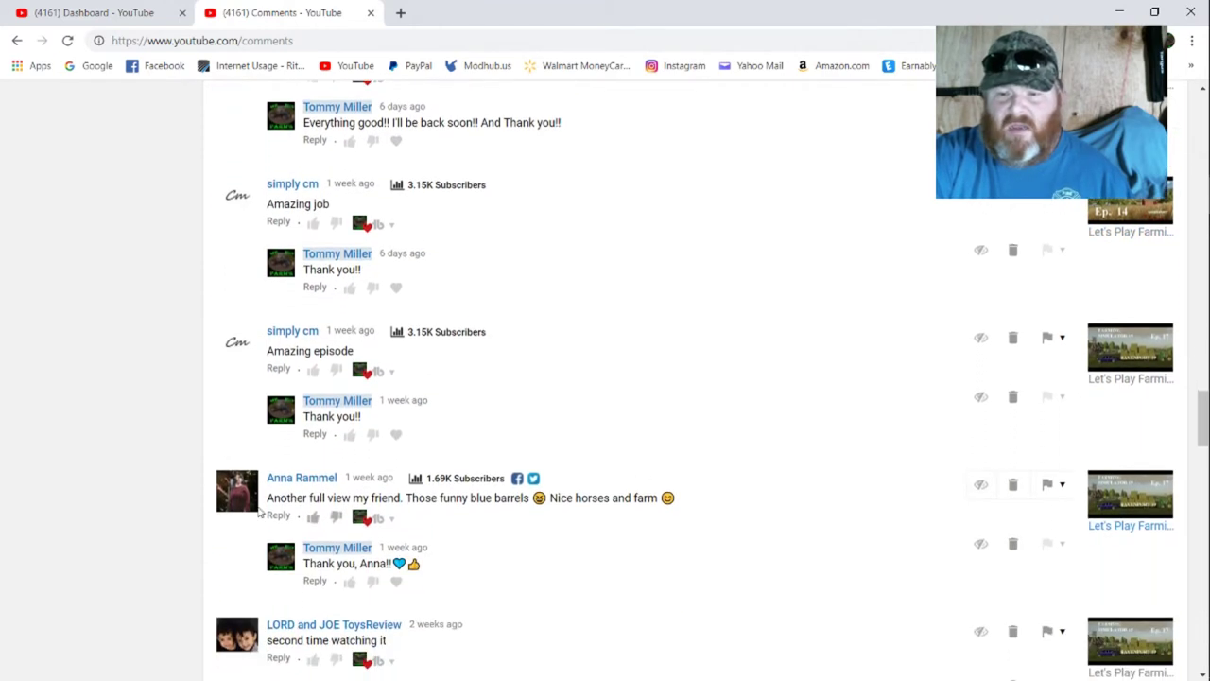
pyautogui.scroll(-1, 579, 490)
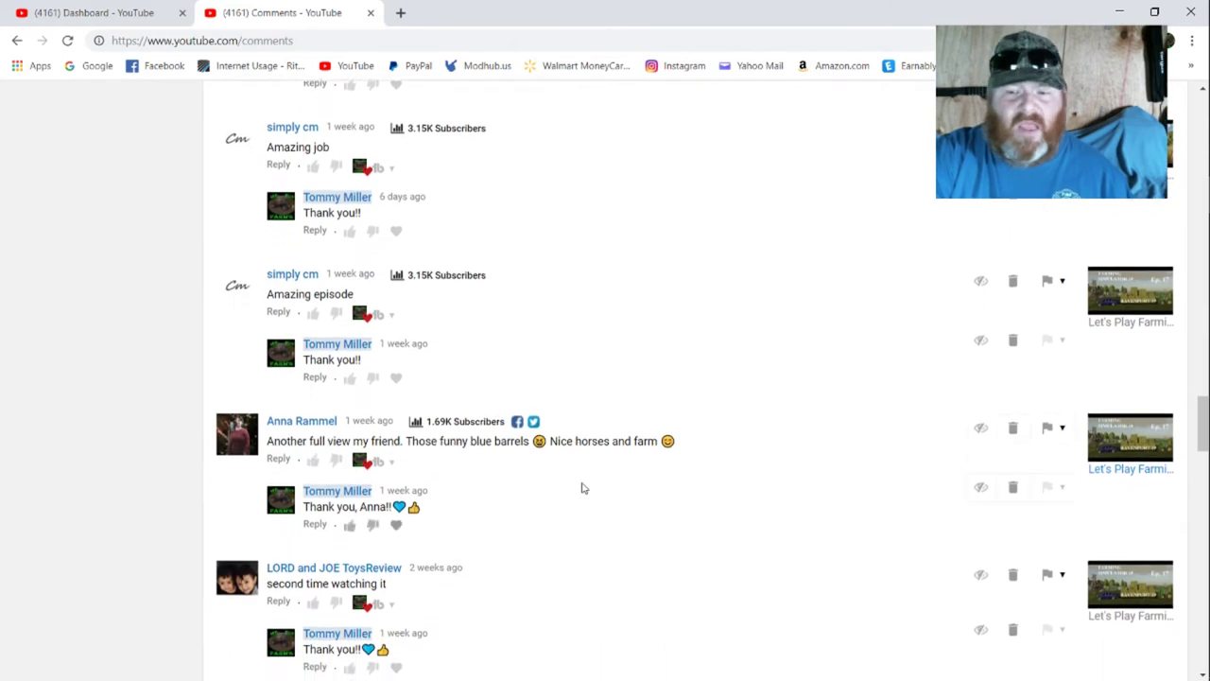
pyautogui.scroll(-1, 583, 488)
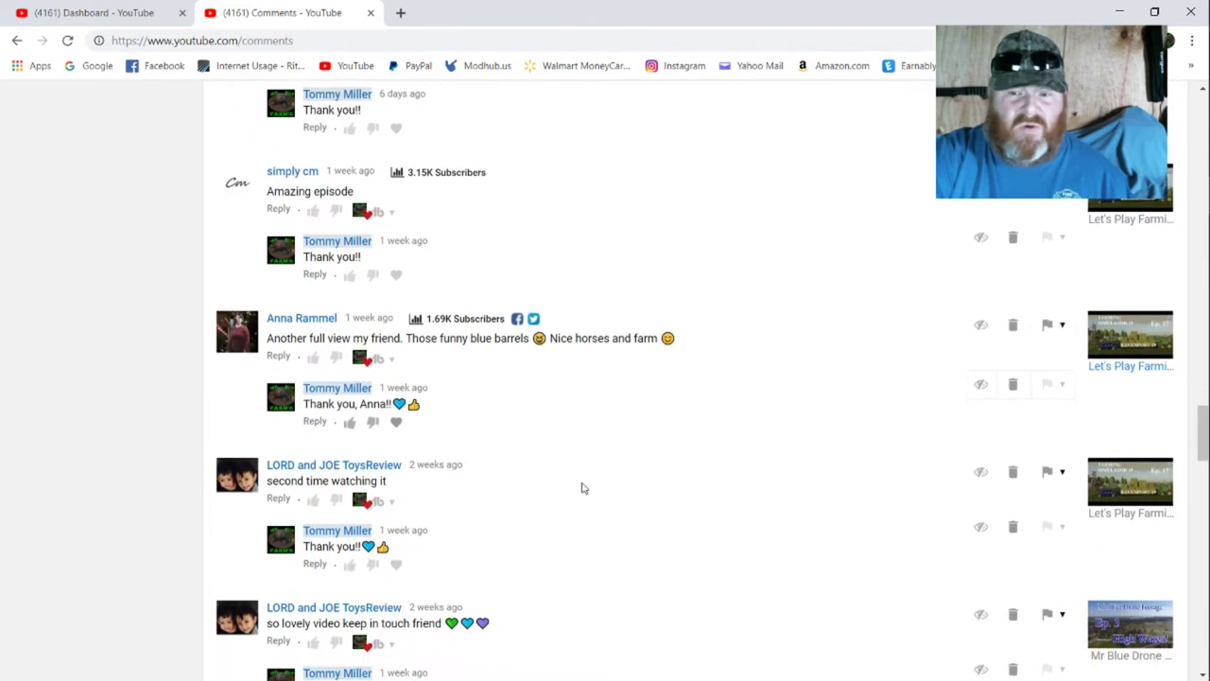
pyautogui.scroll(-1, 583, 487)
pyautogui.scroll(-1, 584, 486)
pyautogui.scroll(-1, 586, 485)
pyautogui.scroll(-1, 586, 484)
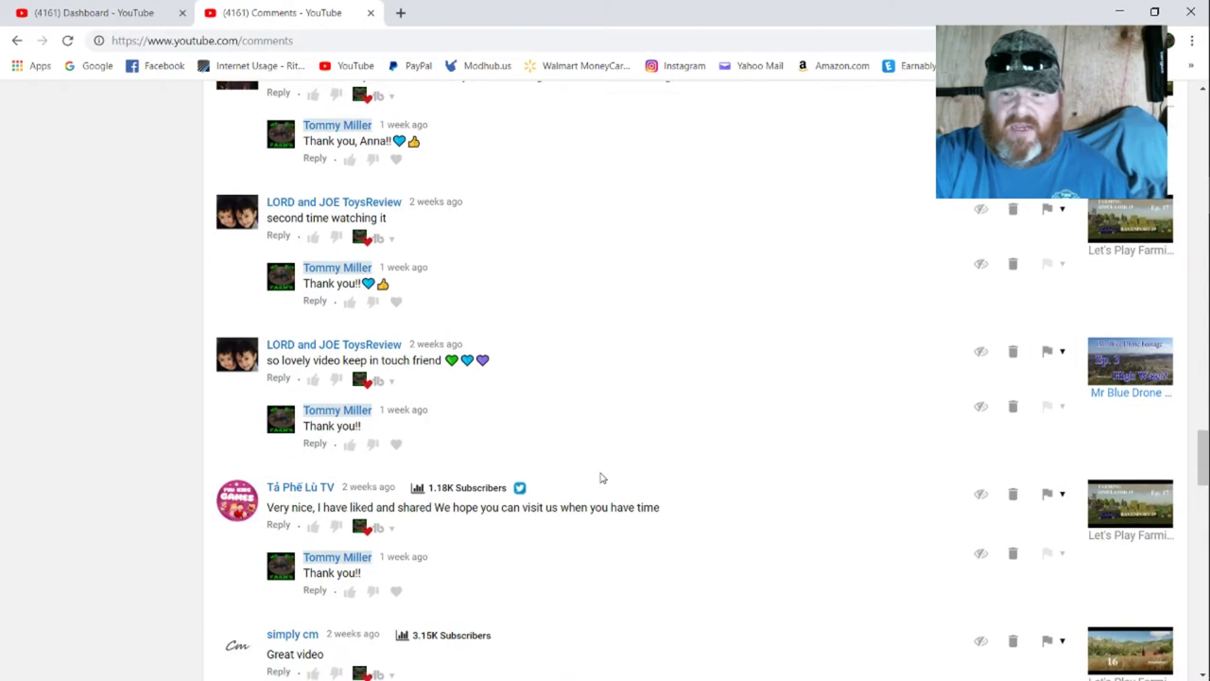
pyautogui.scroll(-1, 591, 482)
pyautogui.scroll(-1, 596, 479)
pyautogui.scroll(-1, 600, 475)
pyautogui.scroll(-1, 601, 474)
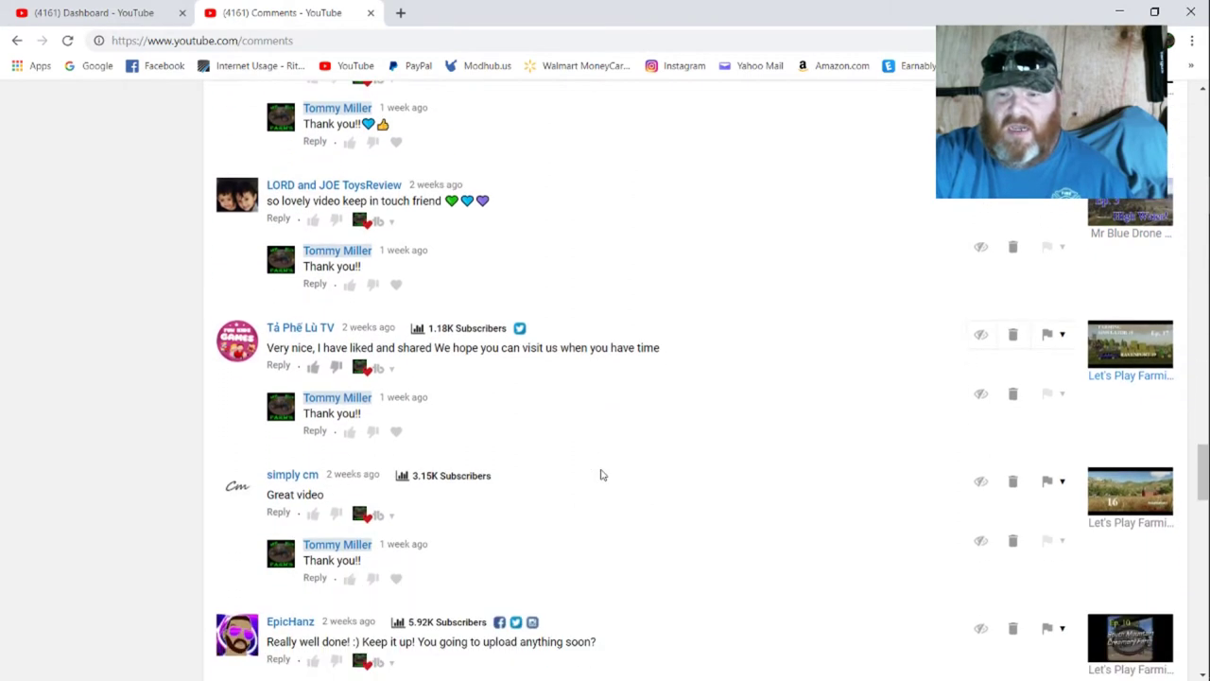
pyautogui.scroll(-1, 601, 475)
pyautogui.scroll(-1, 601, 475)
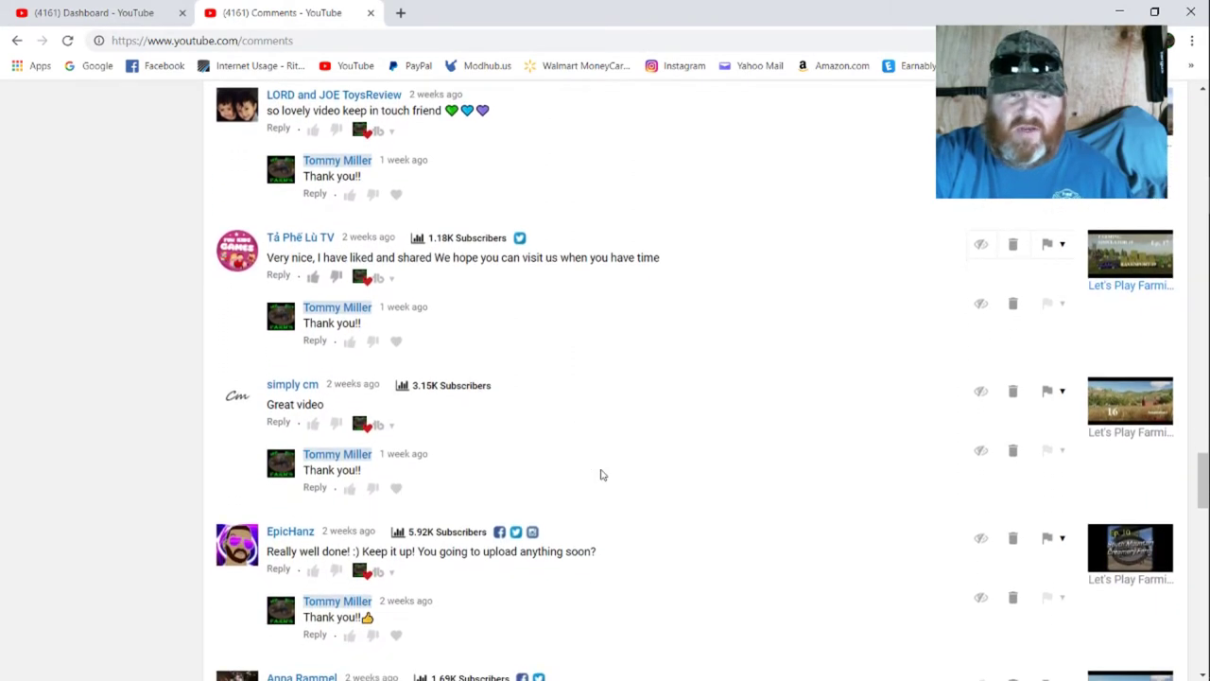
pyautogui.scroll(-1, 601, 474)
pyautogui.scroll(-1, 601, 474)
pyautogui.scroll(-1, 601, 475)
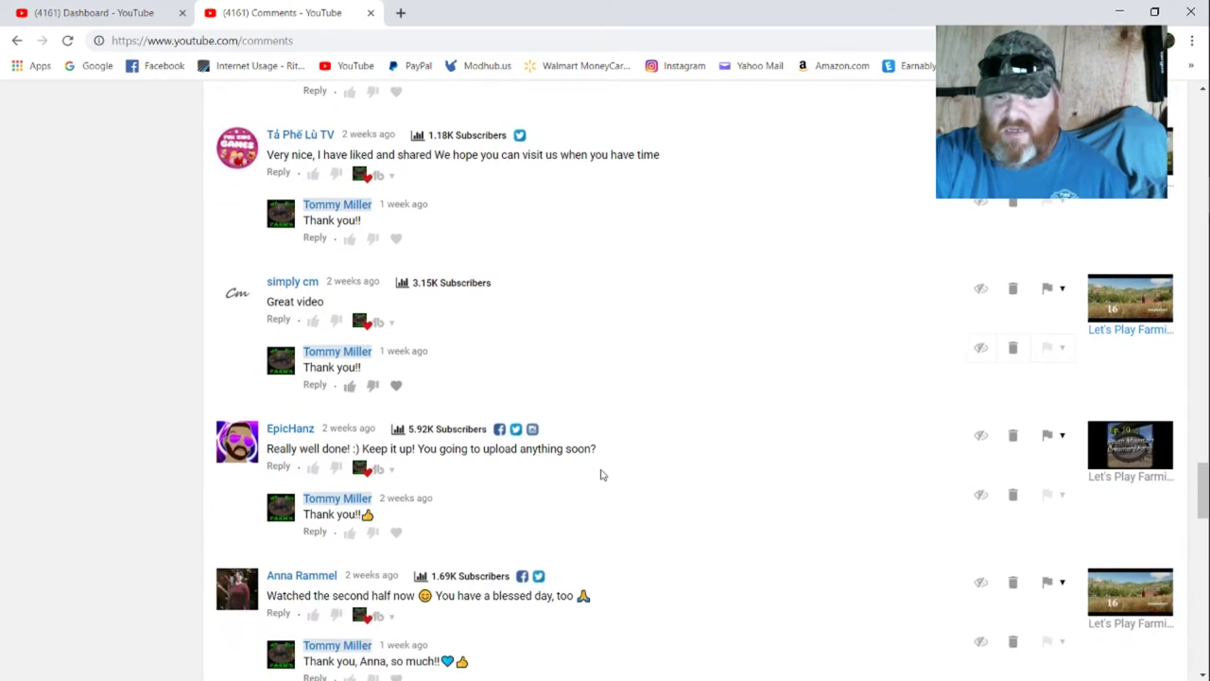
pyautogui.scroll(-1, 601, 474)
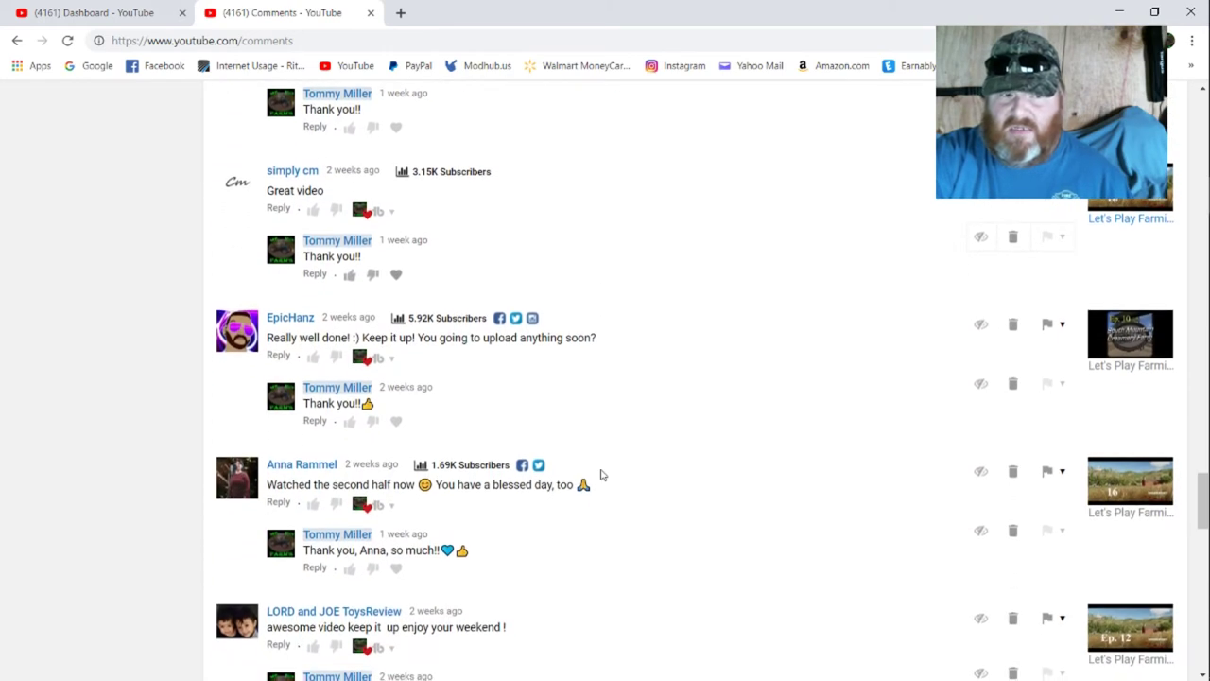
pyautogui.scroll(-1, 601, 475)
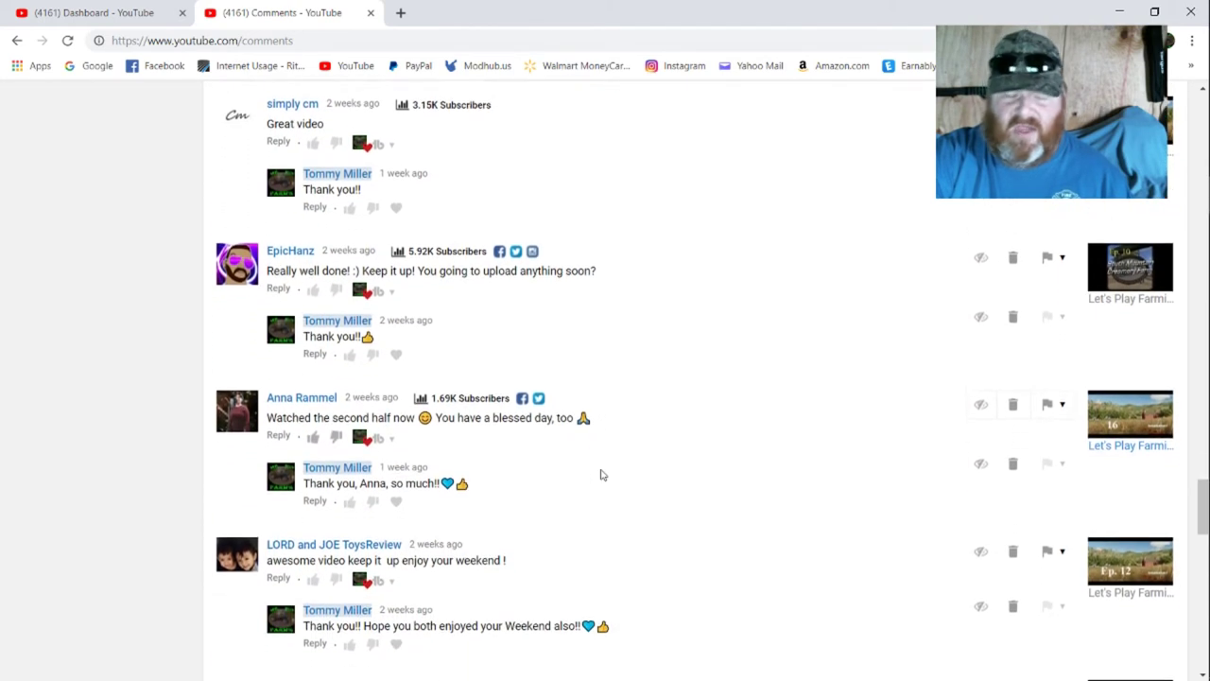
pyautogui.scroll(-1, 602, 475)
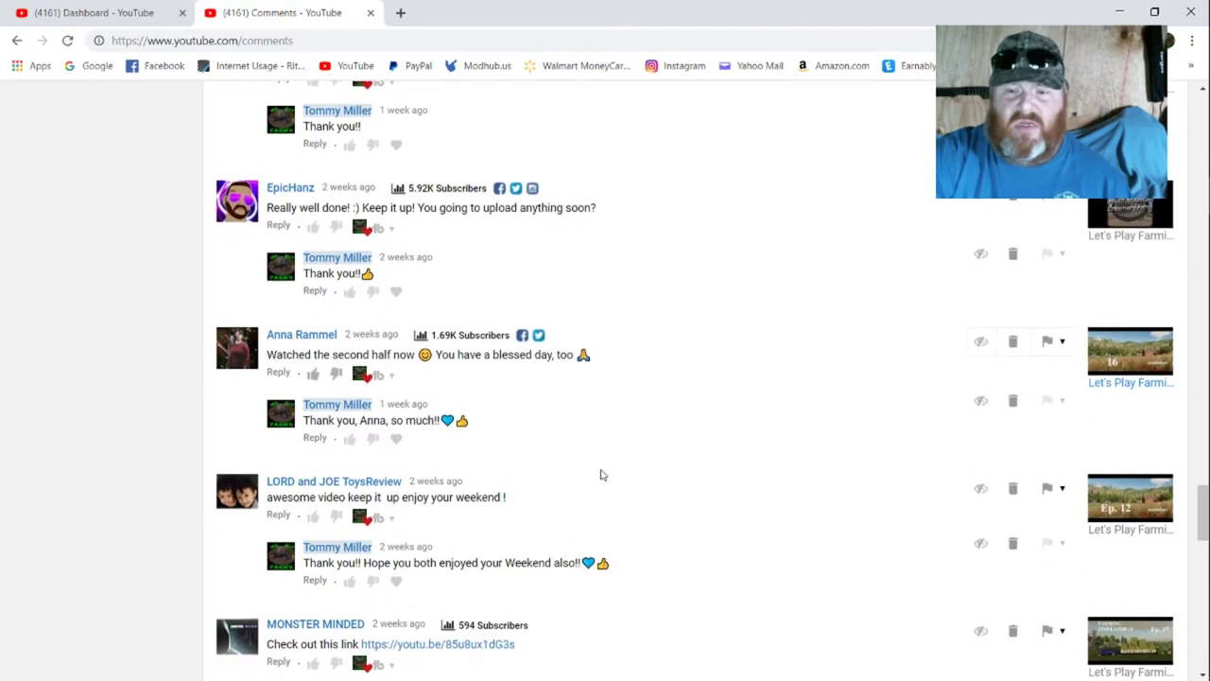
pyautogui.scroll(-1, 601, 475)
pyautogui.scroll(-1, 602, 474)
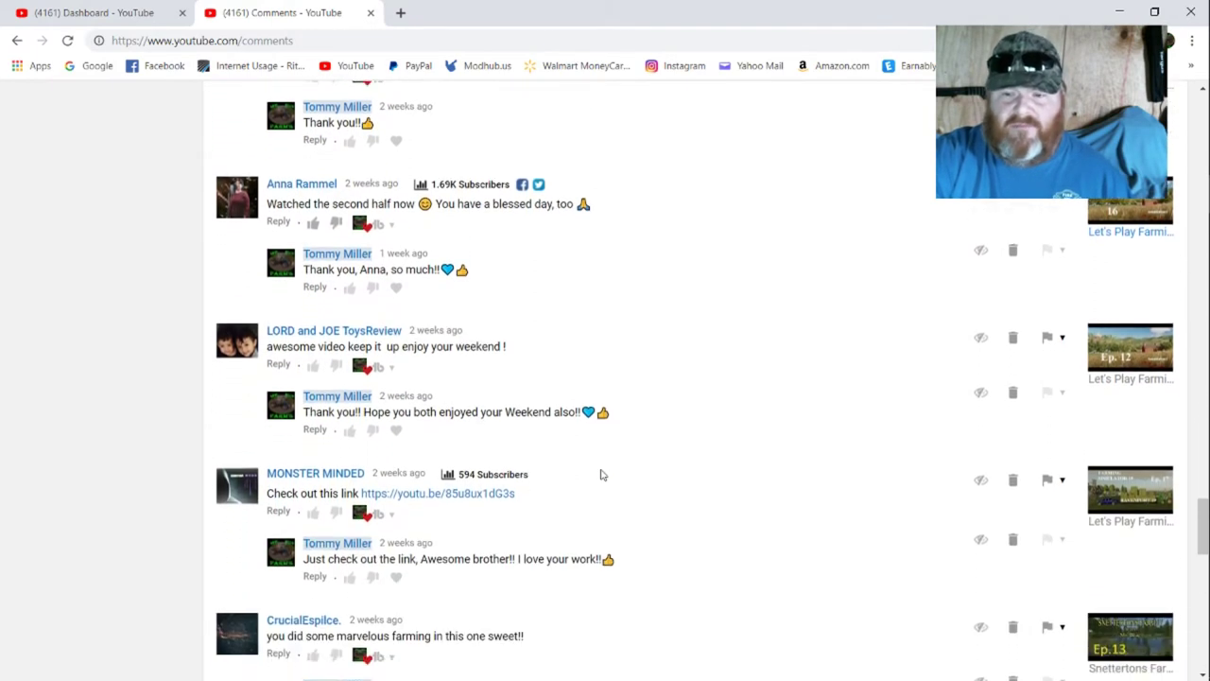
pyautogui.scroll(-1, 601, 474)
pyautogui.scroll(-1, 601, 474)
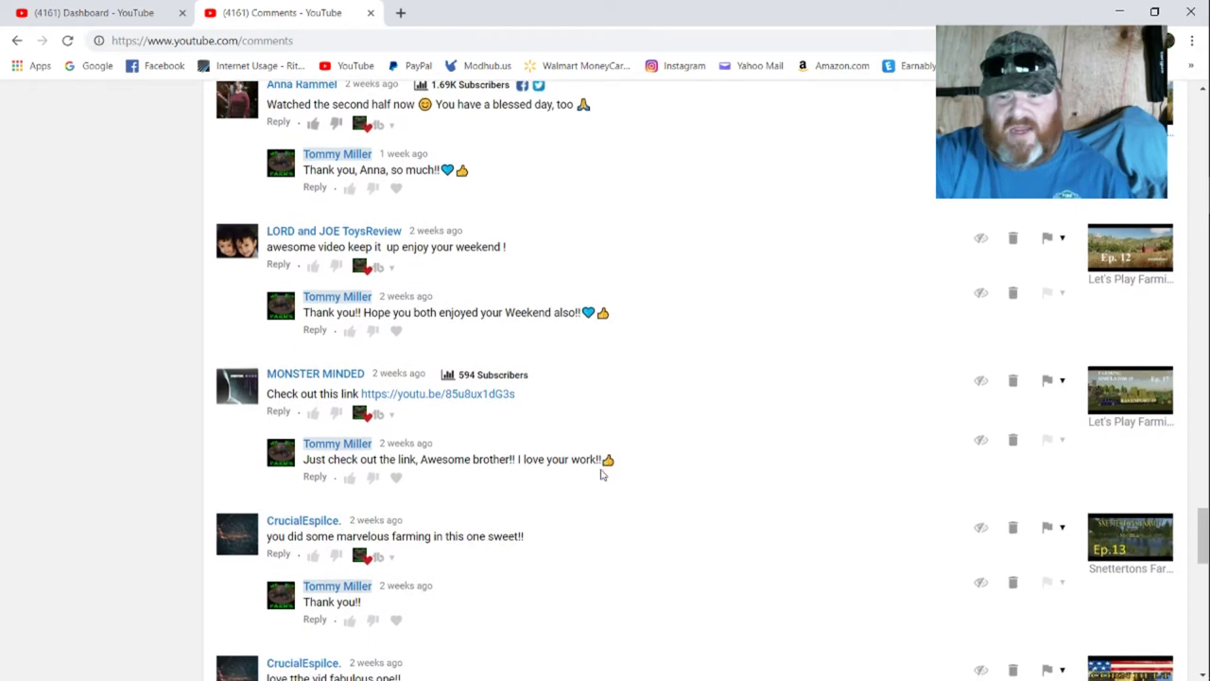
pyautogui.scroll(-1, 601, 474)
pyautogui.scroll(-1, 602, 475)
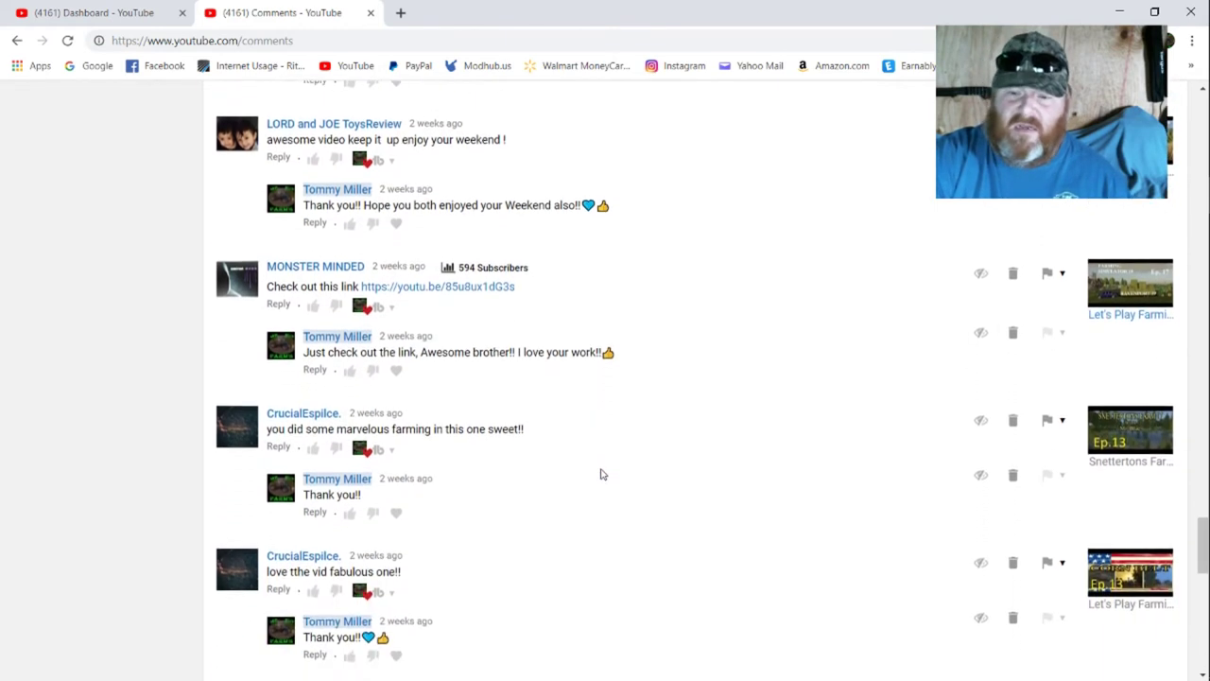
pyautogui.scroll(-1, 601, 475)
pyautogui.scroll(-1, 601, 474)
pyautogui.scroll(-1, 602, 474)
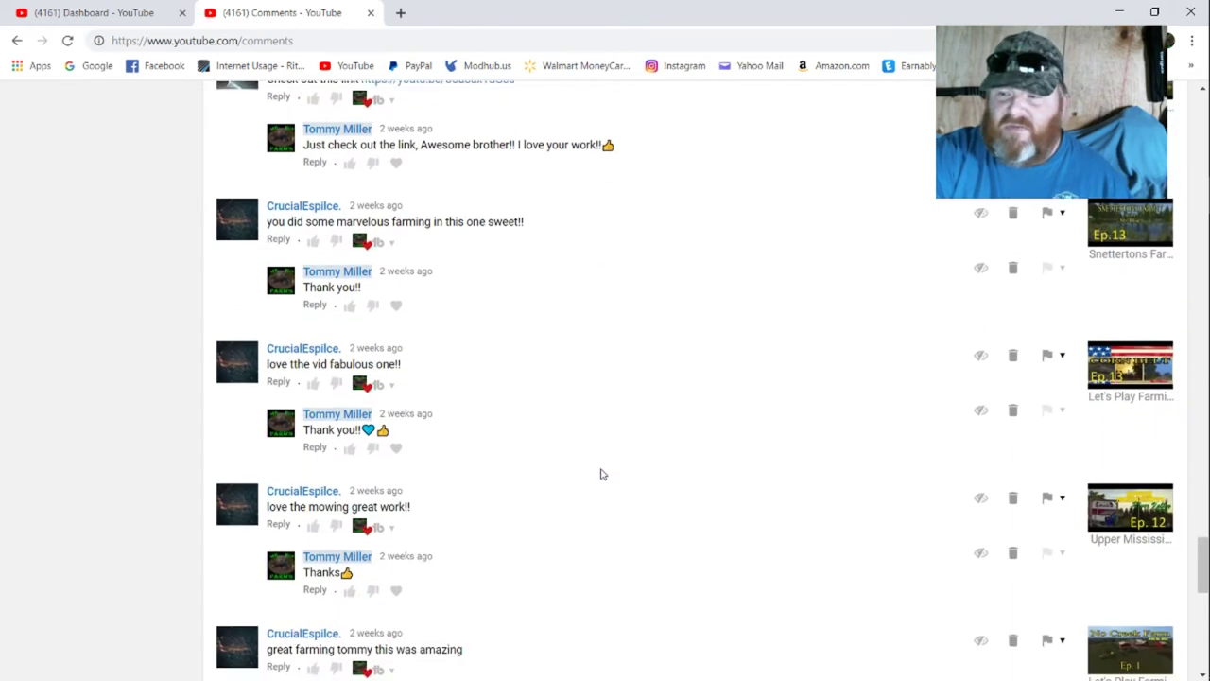
pyautogui.scroll(-1, 602, 475)
pyautogui.scroll(-1, 601, 475)
pyautogui.scroll(-1, 601, 475)
pyautogui.scroll(-1, 601, 475)
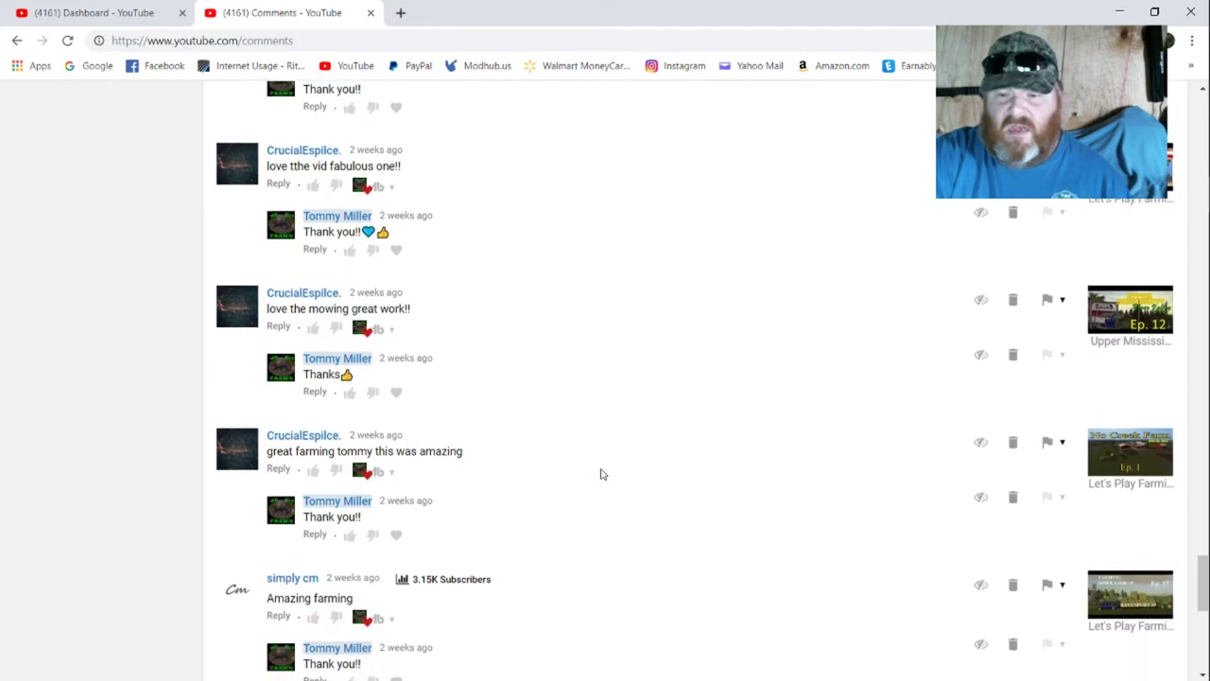
pyautogui.scroll(-1, 601, 475)
pyautogui.scroll(-1, 601, 475)
pyautogui.scroll(-1, 601, 474)
pyautogui.scroll(-1, 601, 475)
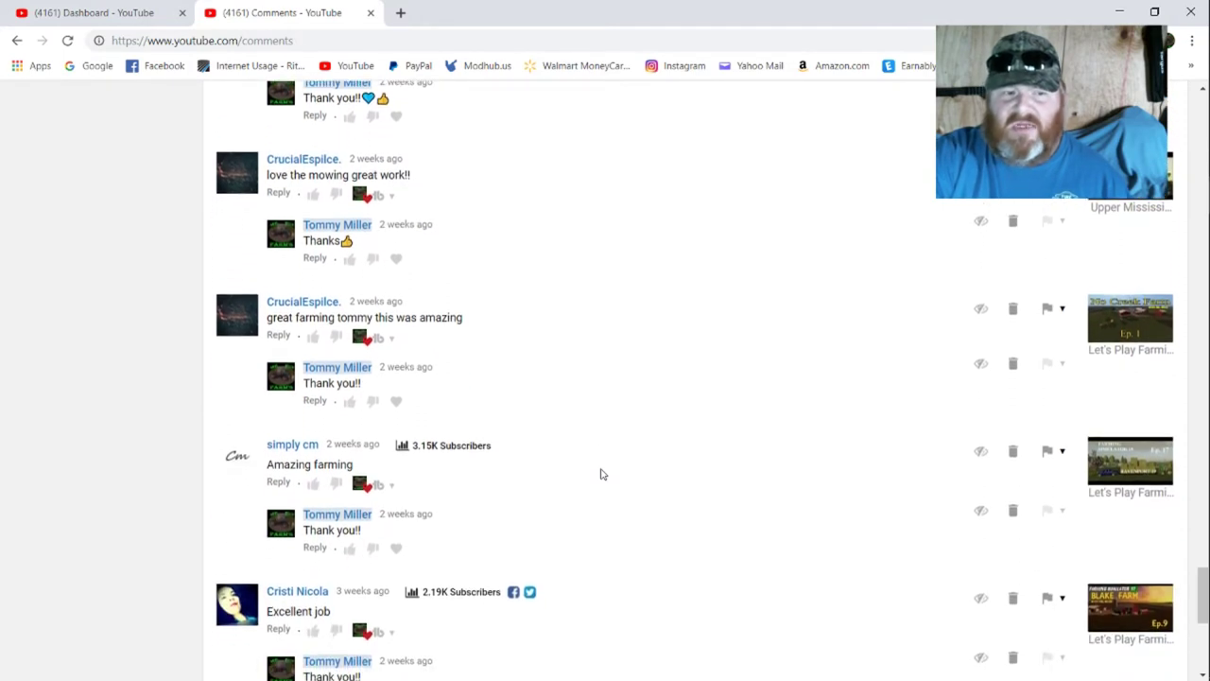
pyautogui.scroll(-1, 602, 475)
pyautogui.scroll(-1, 601, 474)
pyautogui.scroll(-1, 601, 475)
pyautogui.scroll(-1, 601, 474)
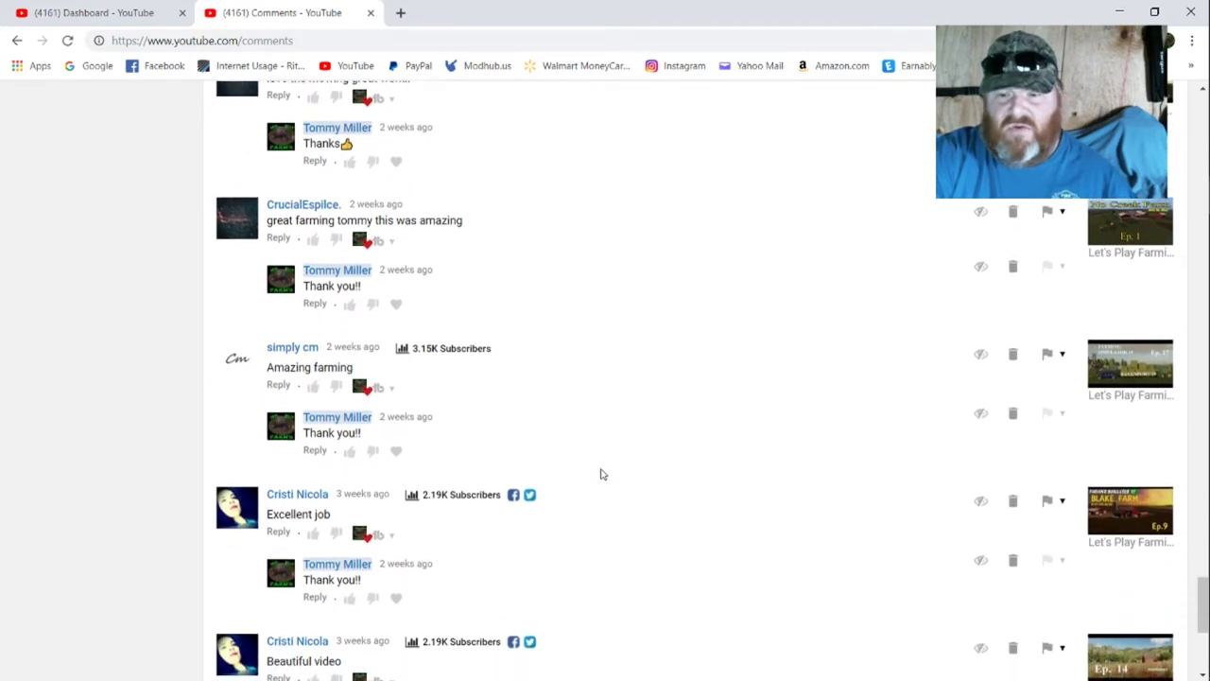
pyautogui.scroll(-1, 601, 475)
pyautogui.scroll(-1, 602, 475)
pyautogui.scroll(-1, 602, 475)
pyautogui.scroll(-1, 601, 475)
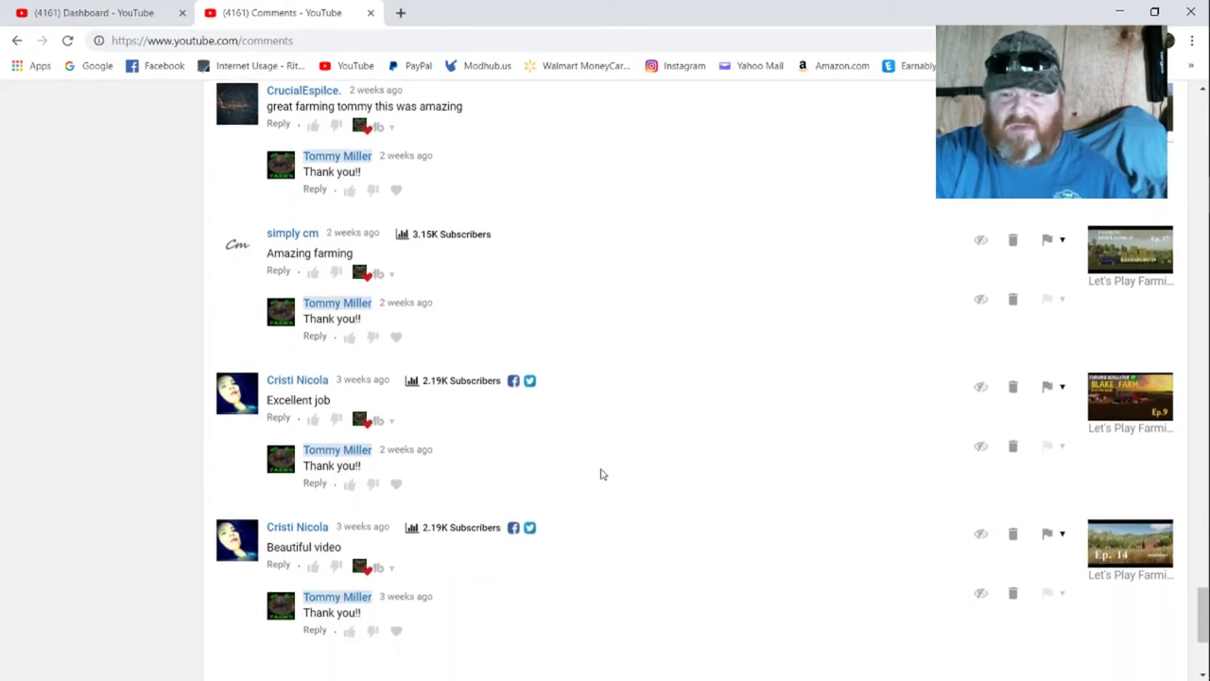
pyautogui.scroll(-1, 601, 474)
pyautogui.scroll(-1, 602, 475)
pyautogui.scroll(-1, 601, 475)
pyautogui.scroll(-1, 602, 474)
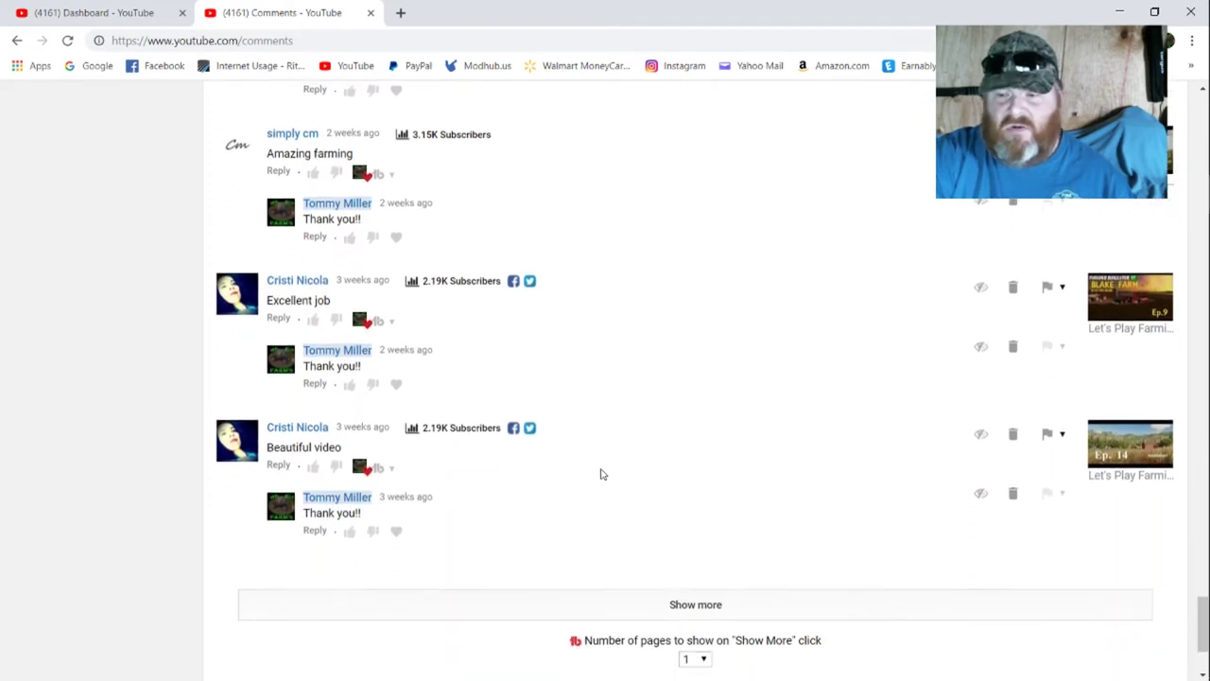
pyautogui.scroll(-1, 605, 483)
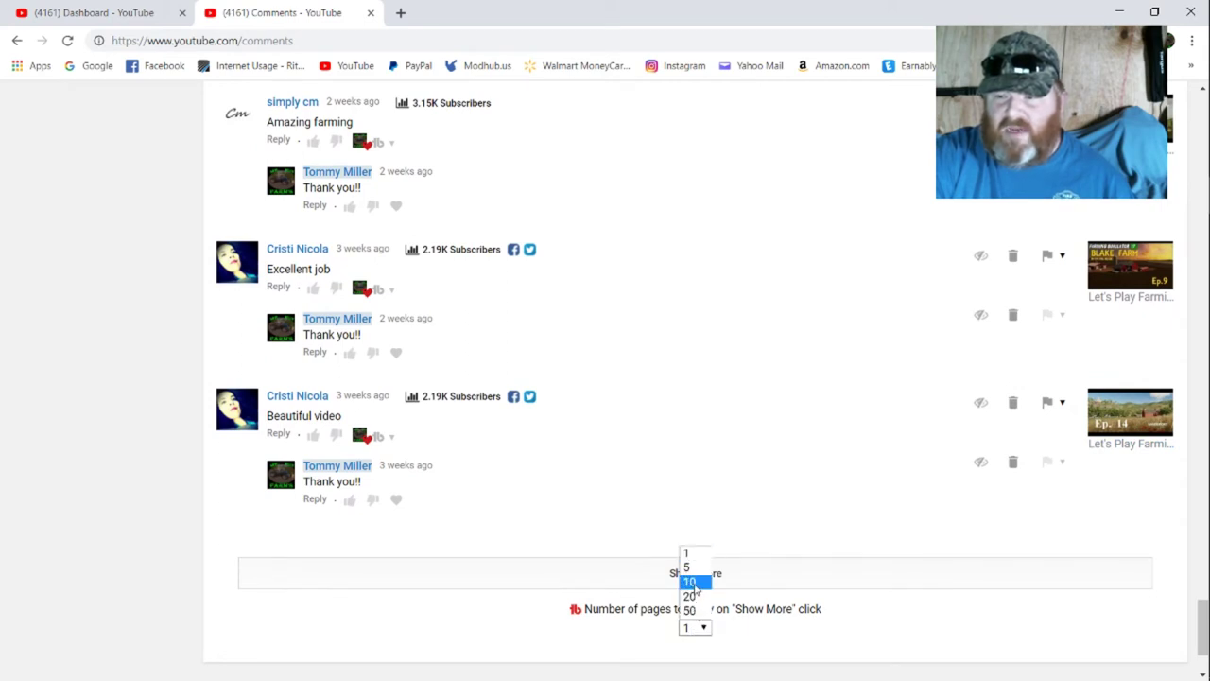
# Set 'Number of pages to show on Show More click' to 10 and load more older comments.
pyautogui.click(695, 584)
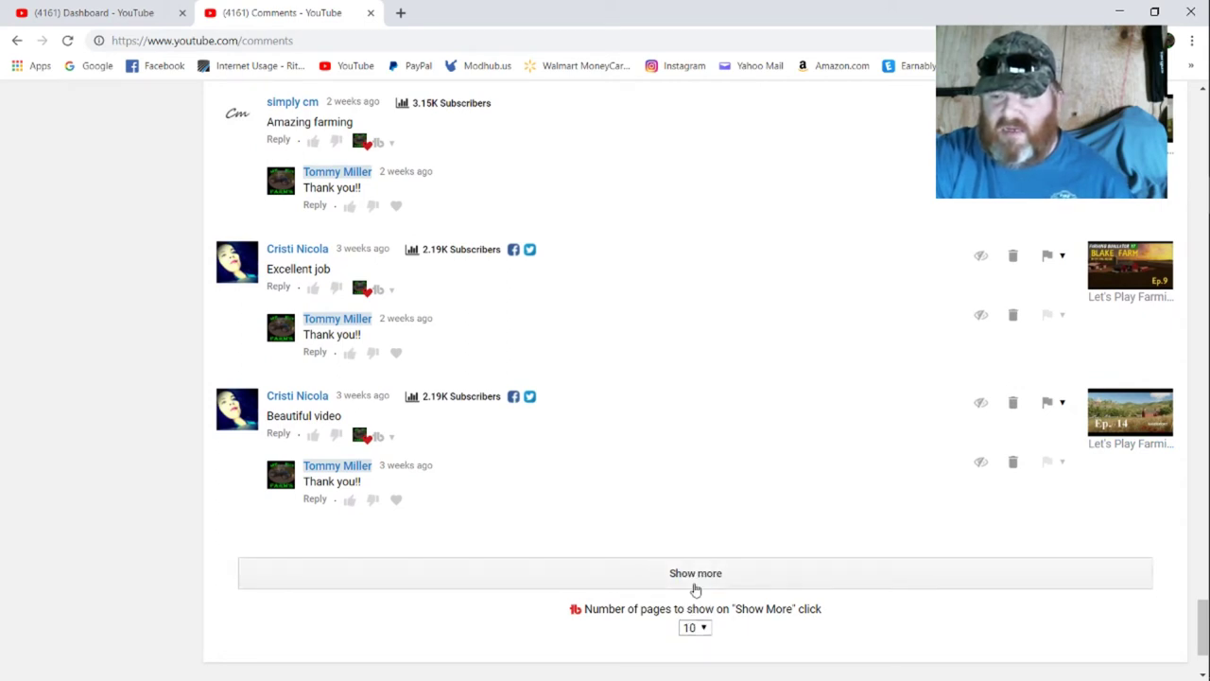
pyautogui.click(696, 579)
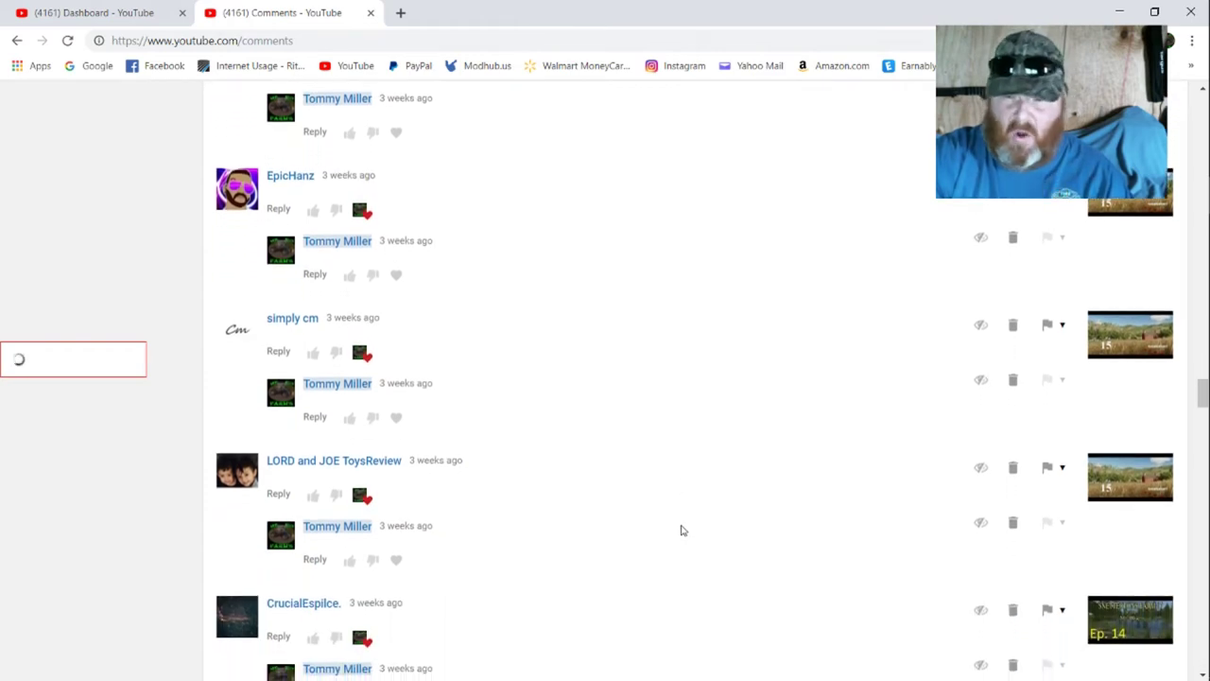
pyautogui.scroll(-1, 684, 531)
pyautogui.scroll(-1, 684, 531)
pyautogui.scroll(-1, 684, 530)
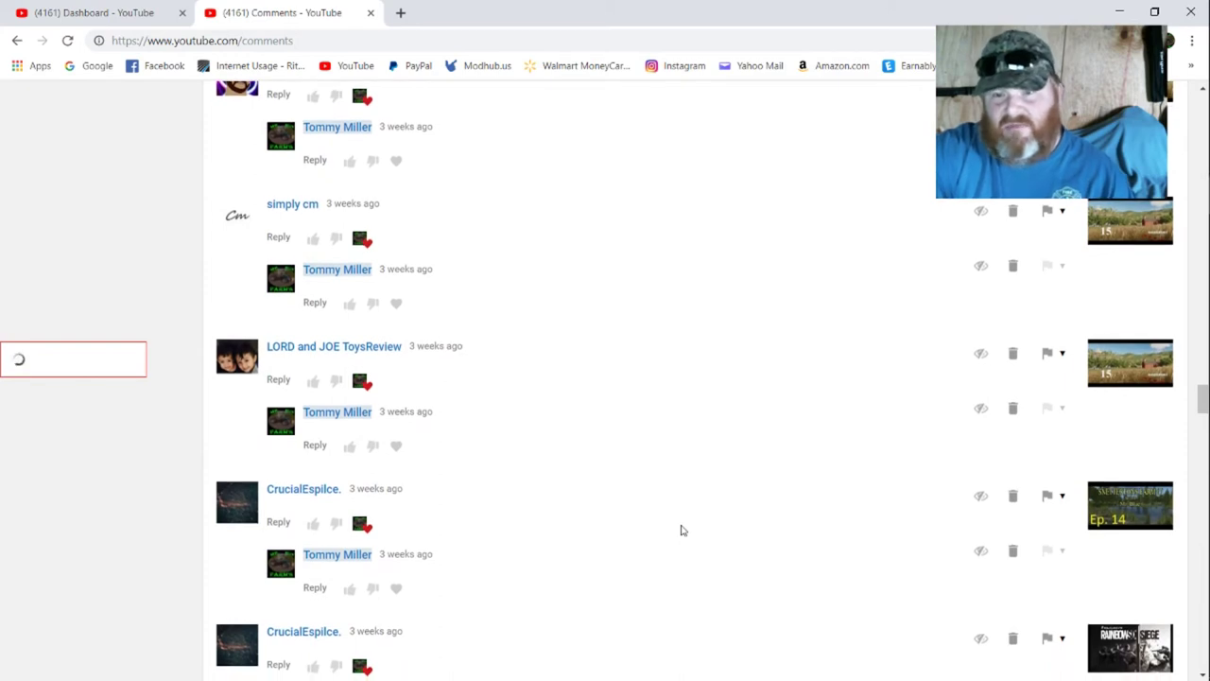
pyautogui.scroll(-2, 684, 530)
pyautogui.scroll(-1, 684, 531)
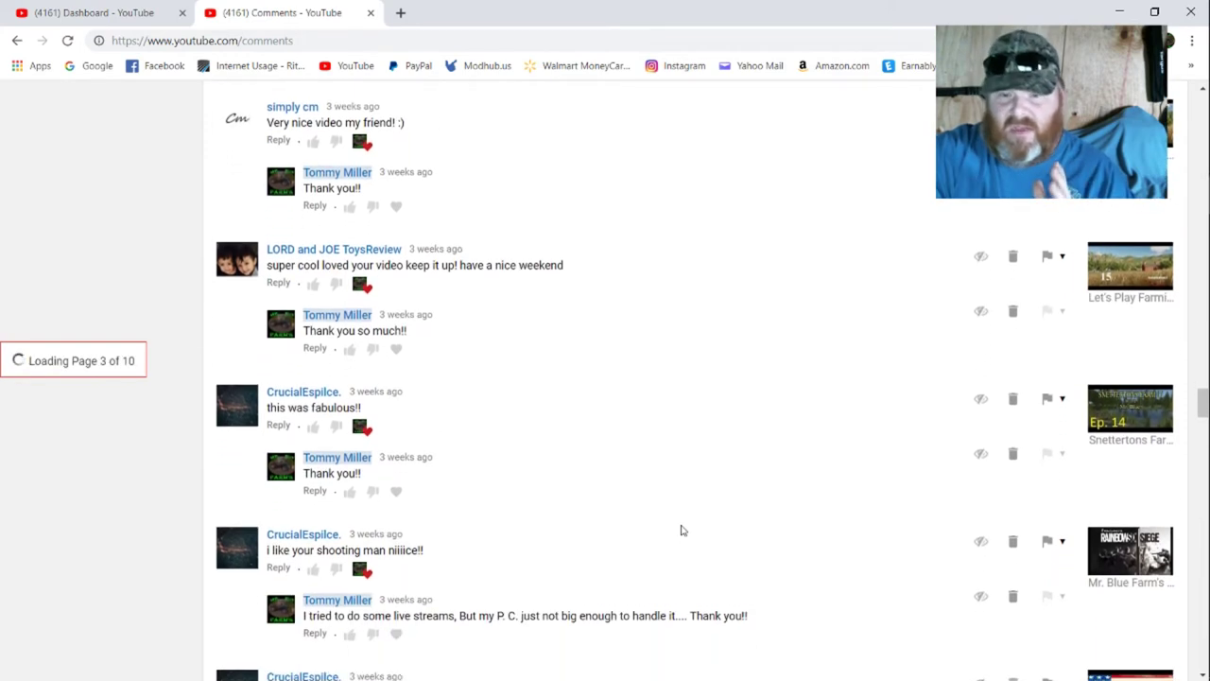
pyautogui.scroll(-1, 684, 530)
pyautogui.scroll(-1, 683, 530)
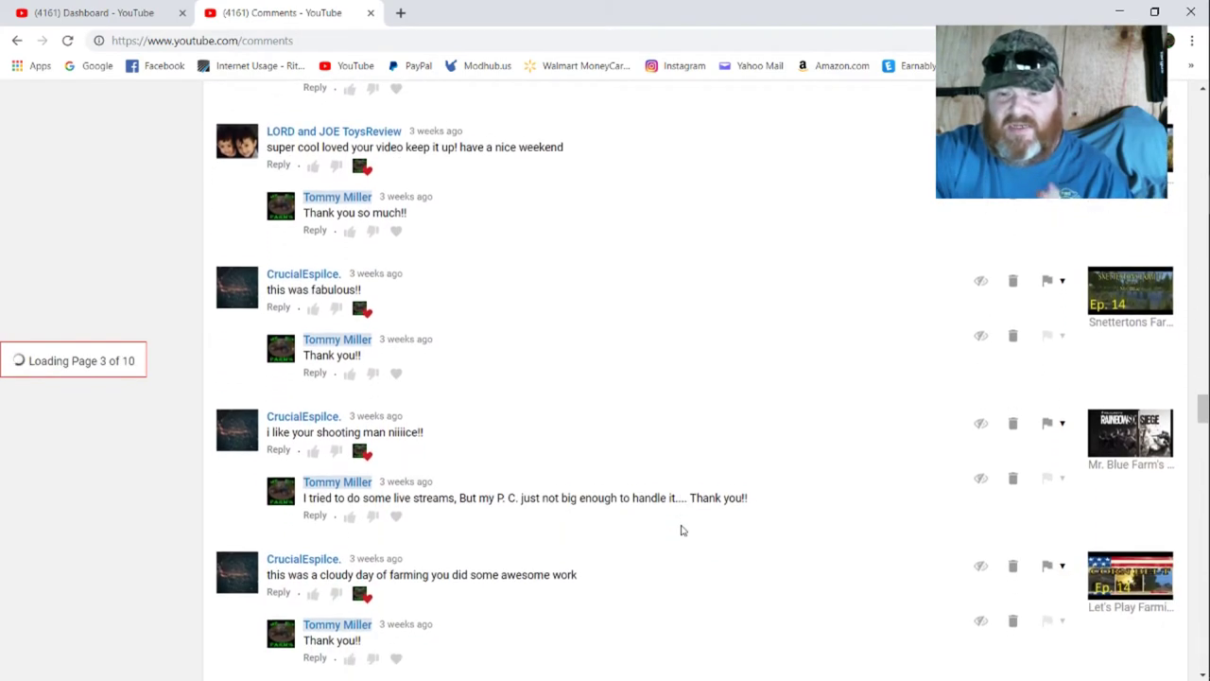
pyautogui.scroll(-1, 683, 530)
pyautogui.scroll(-1, 683, 530)
pyautogui.scroll(-1, 684, 530)
pyautogui.scroll(-1, 684, 530)
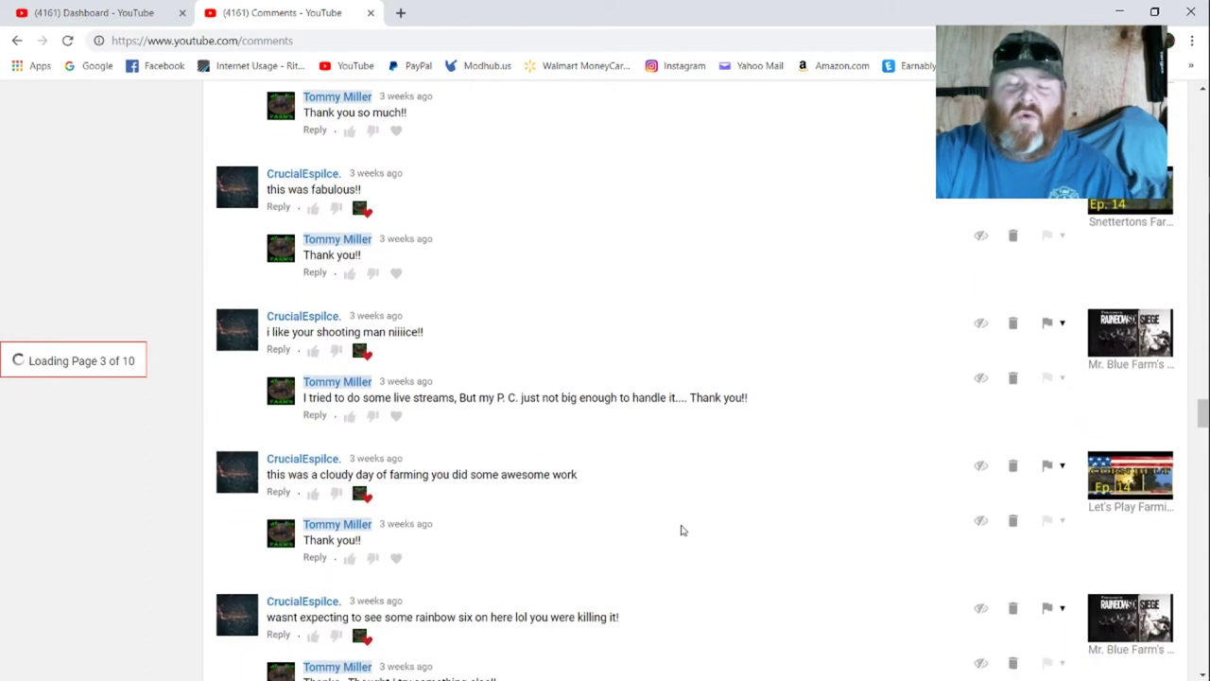
pyautogui.scroll(-1, 684, 531)
pyautogui.scroll(-1, 683, 531)
pyautogui.scroll(-1, 684, 530)
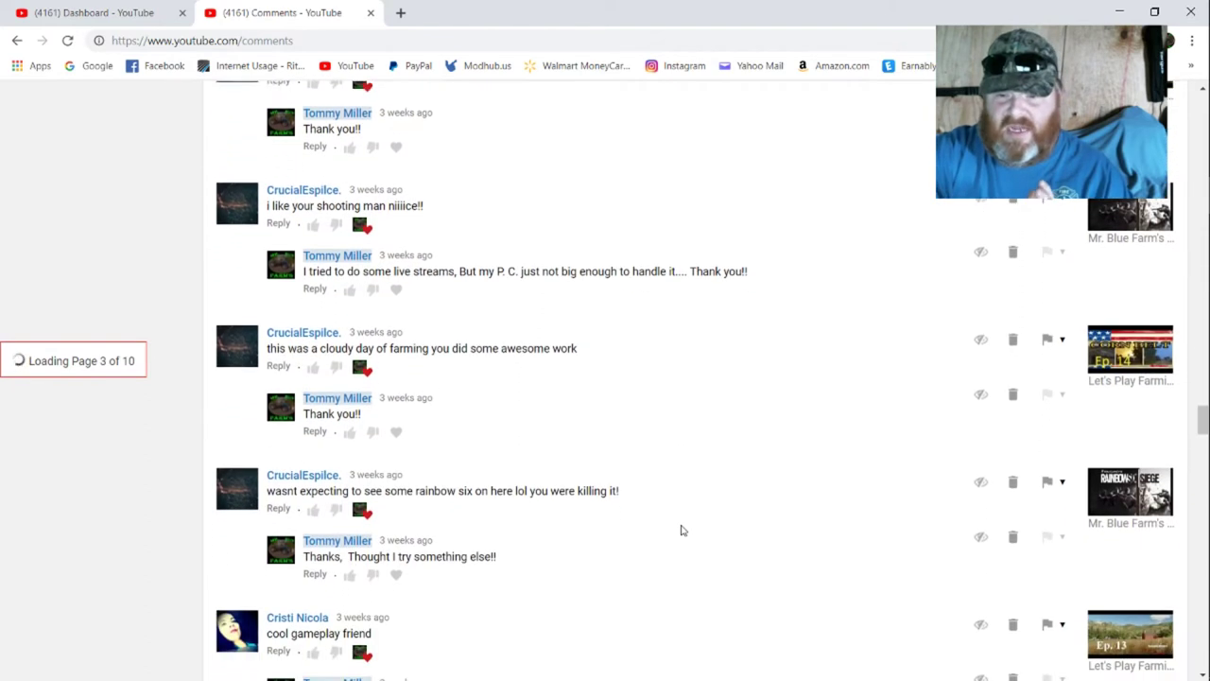
pyautogui.scroll(-1, 683, 531)
pyautogui.scroll(-2, 683, 530)
pyautogui.scroll(-1, 684, 530)
pyautogui.scroll(-1, 684, 530)
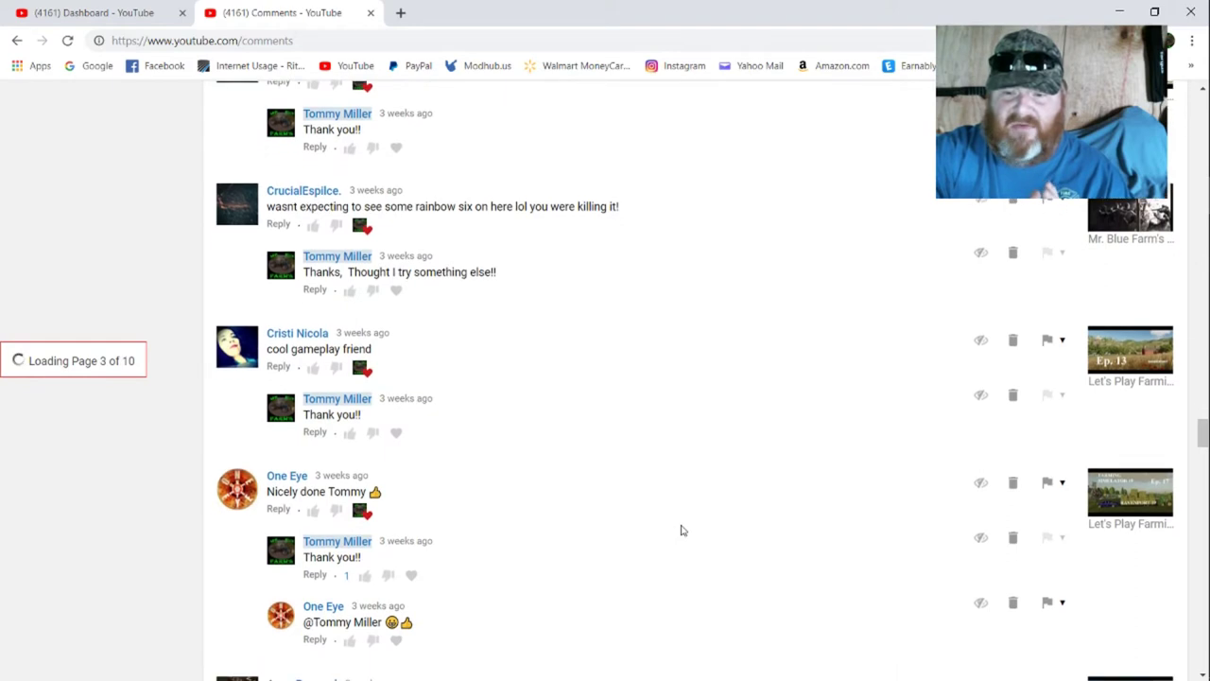
pyautogui.scroll(-1, 684, 530)
pyautogui.scroll(-1, 684, 530)
pyautogui.scroll(-1, 683, 530)
pyautogui.scroll(-1, 683, 531)
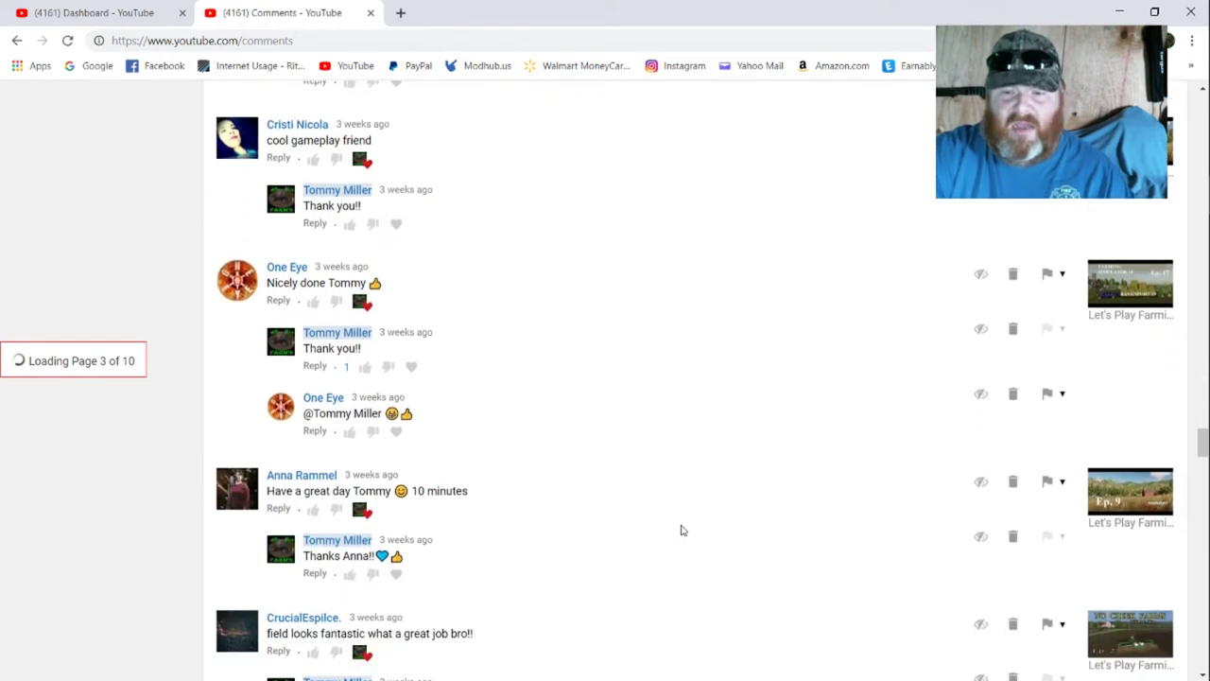
pyautogui.scroll(-1, 684, 530)
pyautogui.scroll(-1, 684, 530)
pyautogui.scroll(-1, 684, 531)
pyautogui.scroll(-1, 683, 531)
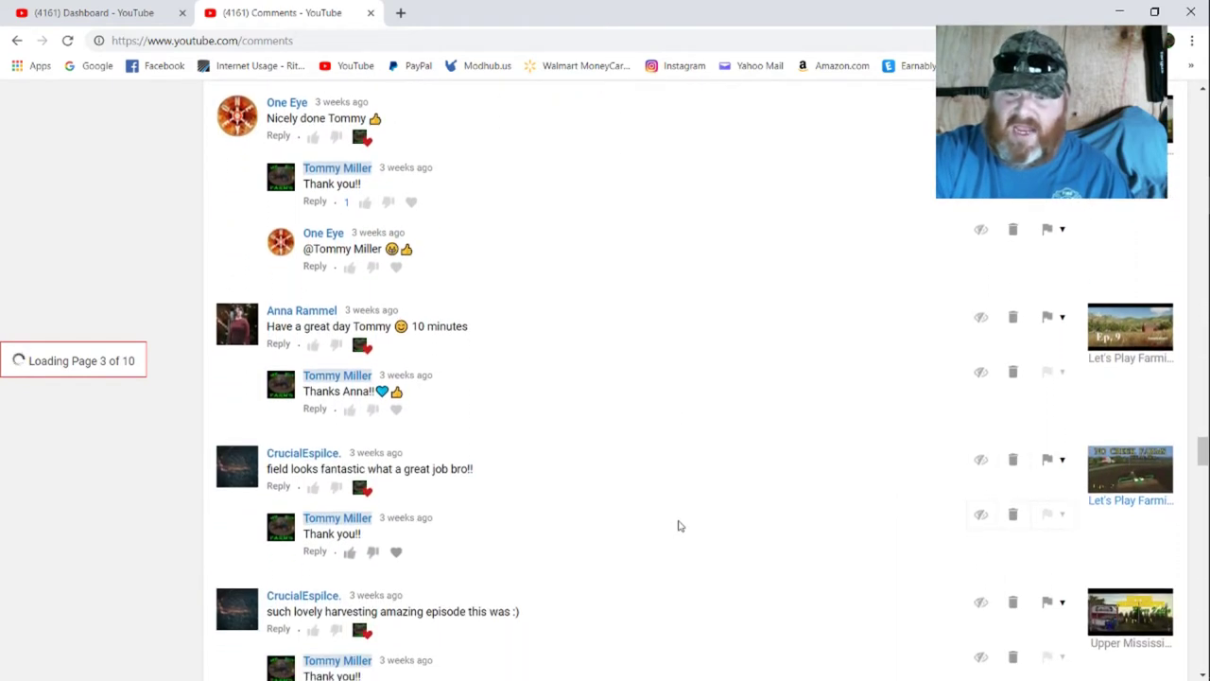
pyautogui.scroll(-1, 678, 526)
pyautogui.scroll(-2, 678, 526)
pyautogui.scroll(-1, 678, 525)
pyautogui.scroll(-1, 678, 526)
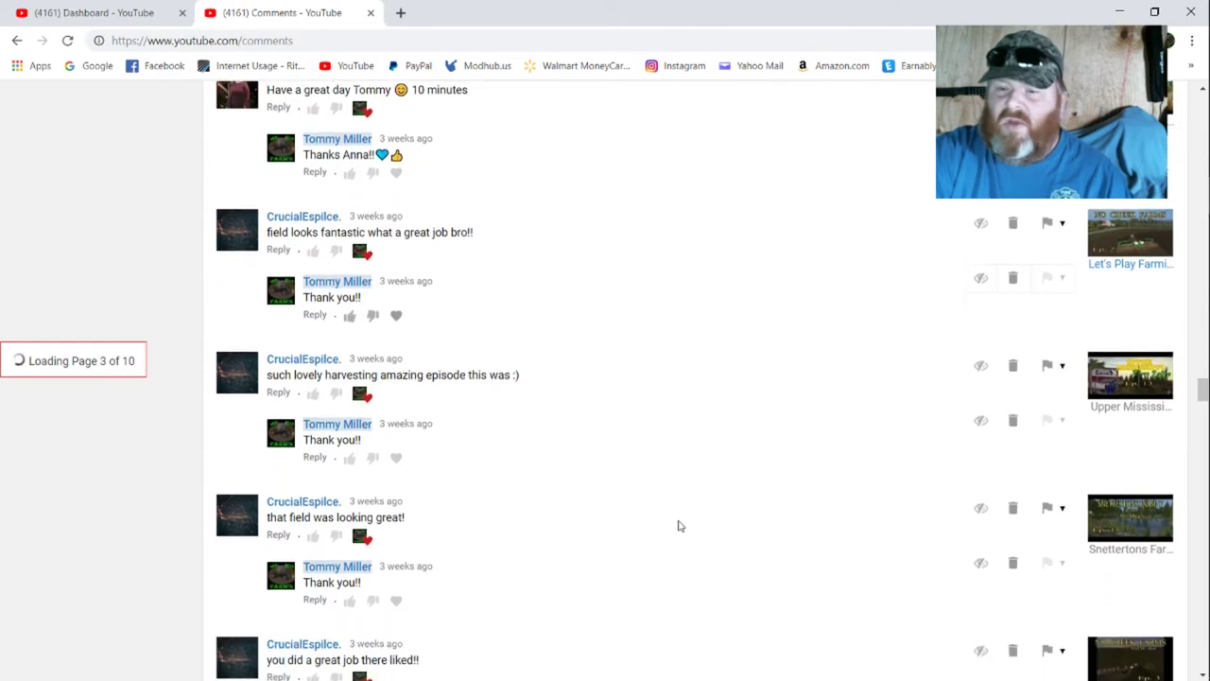
pyautogui.scroll(-1, 678, 526)
pyautogui.scroll(-1, 677, 526)
pyautogui.scroll(-1, 678, 526)
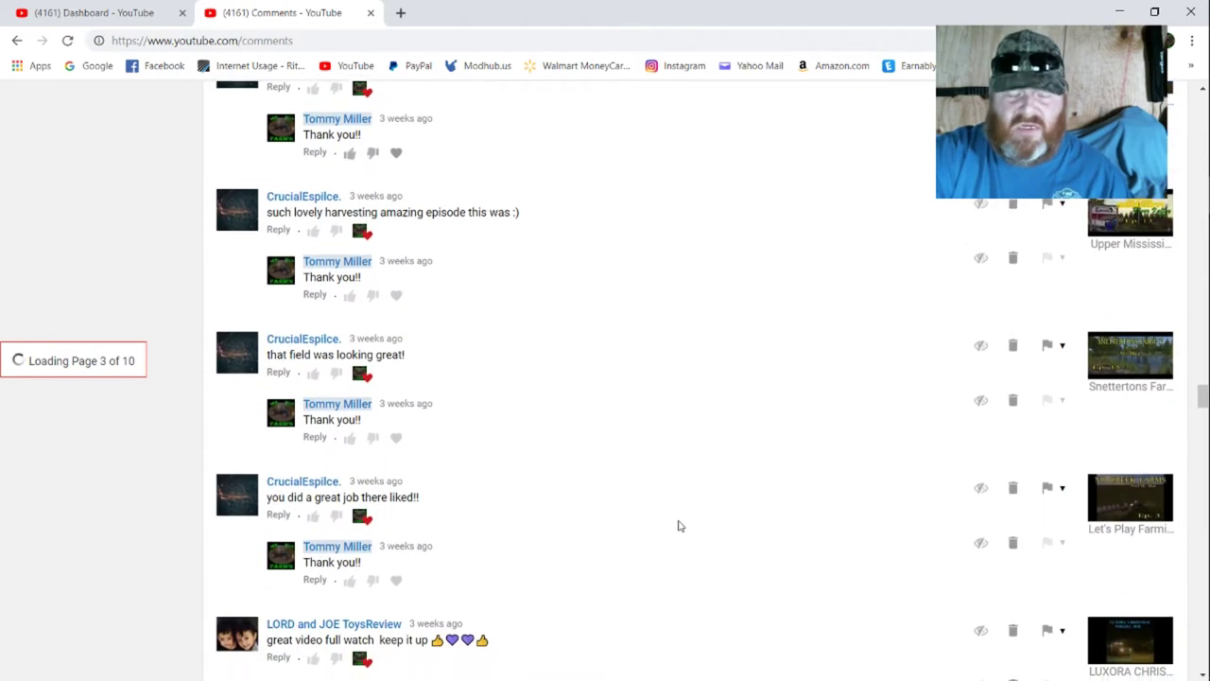
pyautogui.scroll(-1, 678, 526)
pyautogui.scroll(-1, 678, 526)
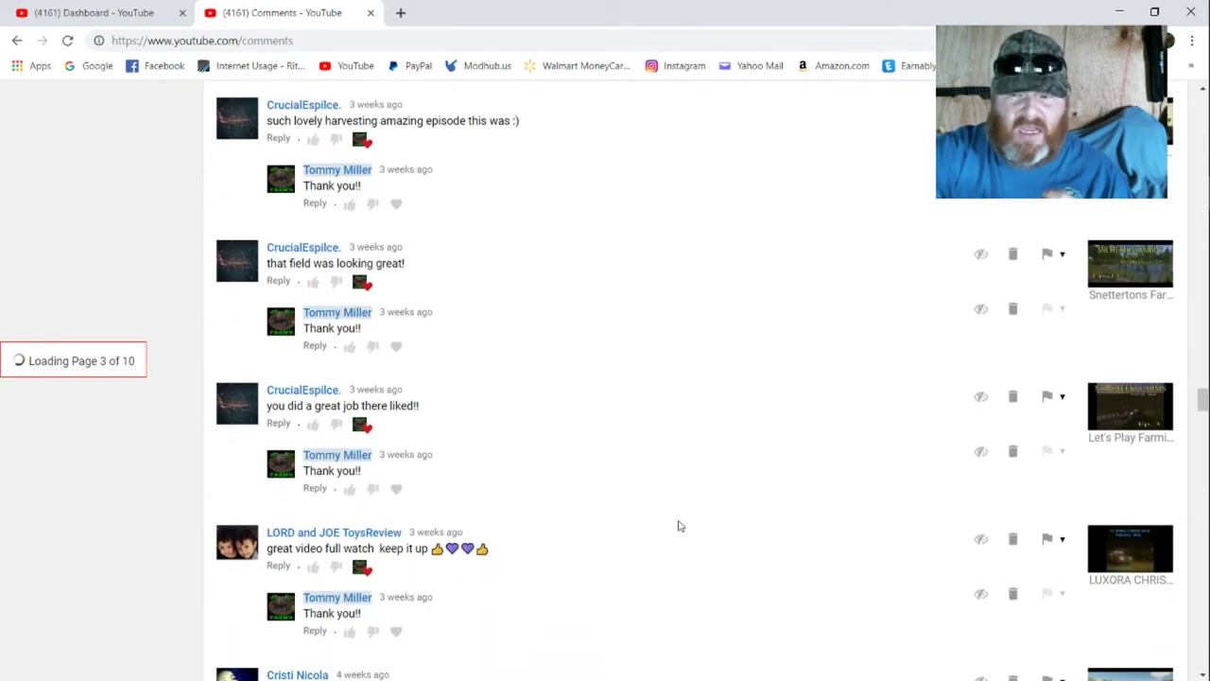
pyautogui.scroll(-1, 678, 526)
pyautogui.scroll(-1, 678, 525)
pyautogui.scroll(-1, 678, 525)
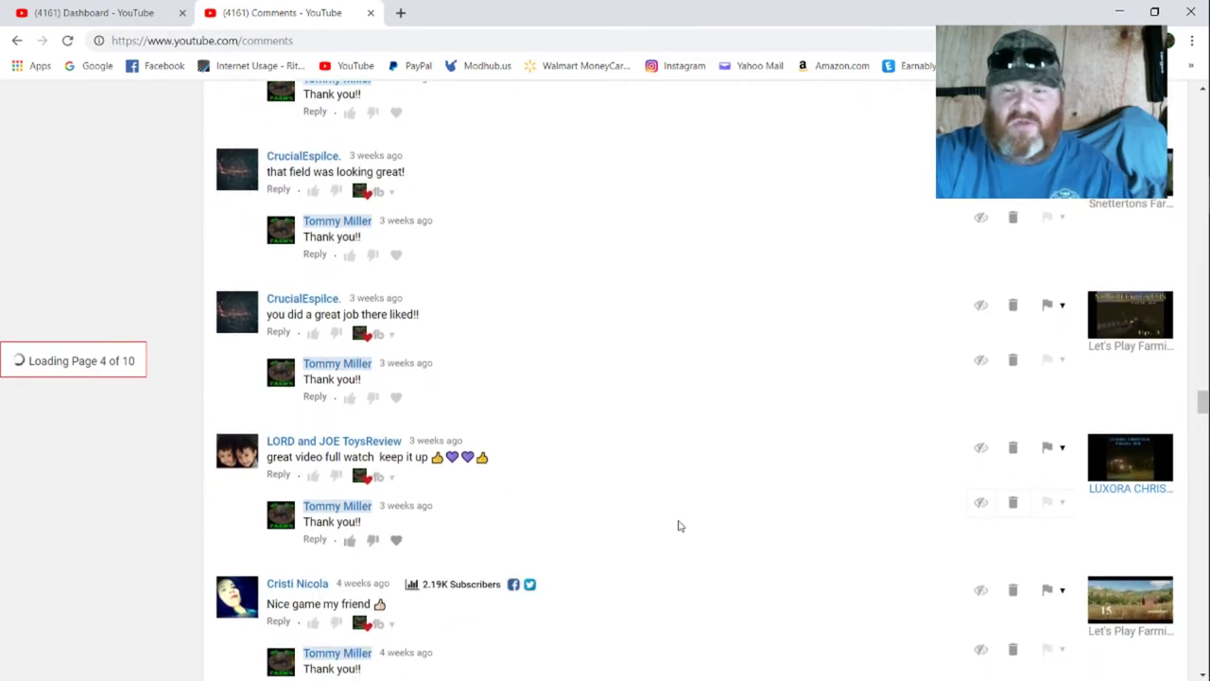
pyautogui.scroll(-1, 678, 526)
pyautogui.scroll(-1, 678, 525)
pyautogui.scroll(-1, 677, 526)
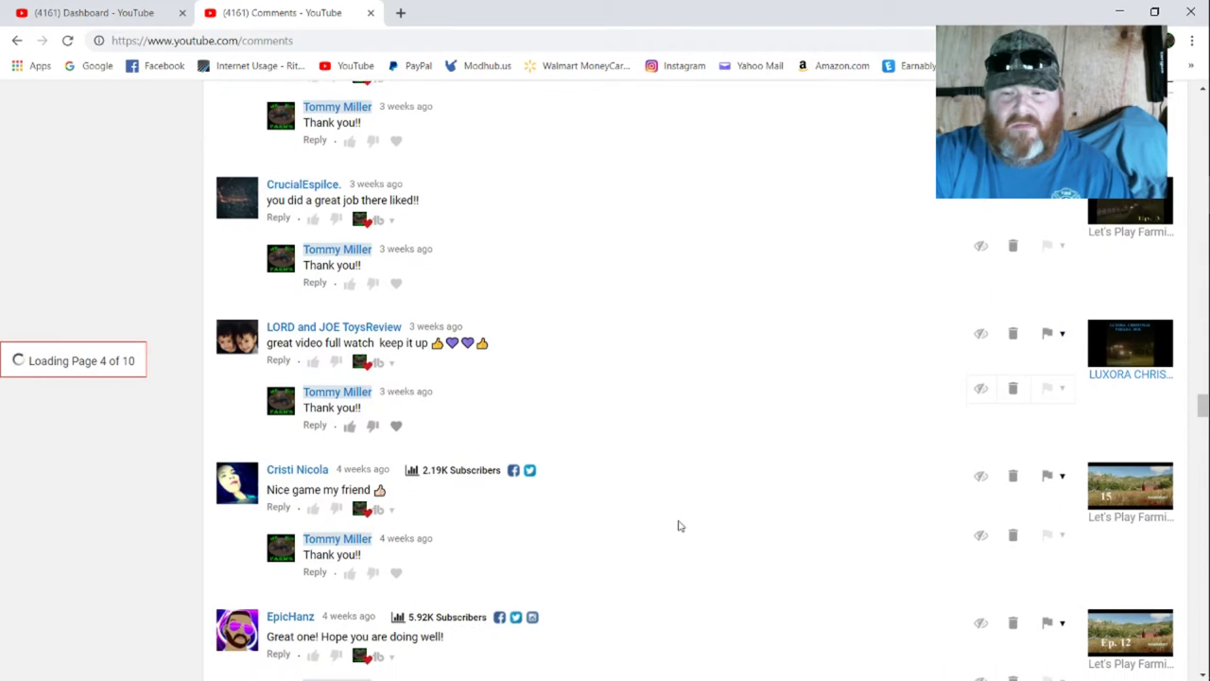
pyautogui.scroll(-1, 678, 526)
pyautogui.scroll(-1, 678, 525)
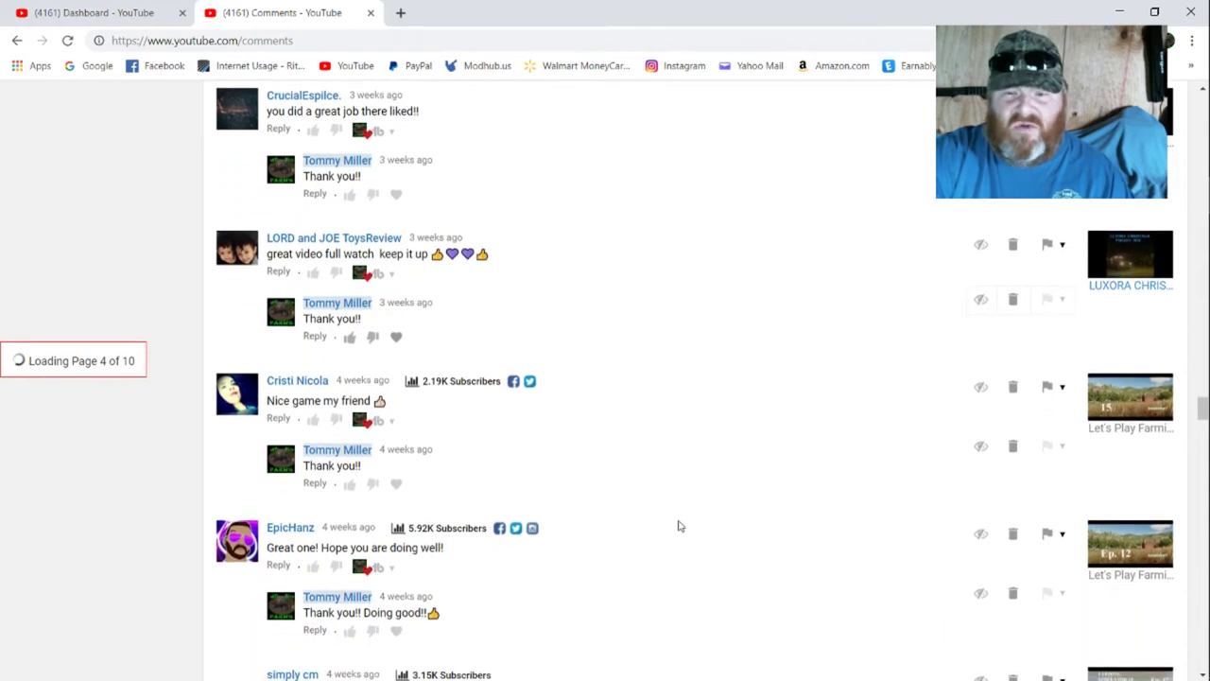
pyautogui.scroll(-1, 678, 526)
pyautogui.scroll(-1, 678, 525)
pyautogui.scroll(-1, 677, 526)
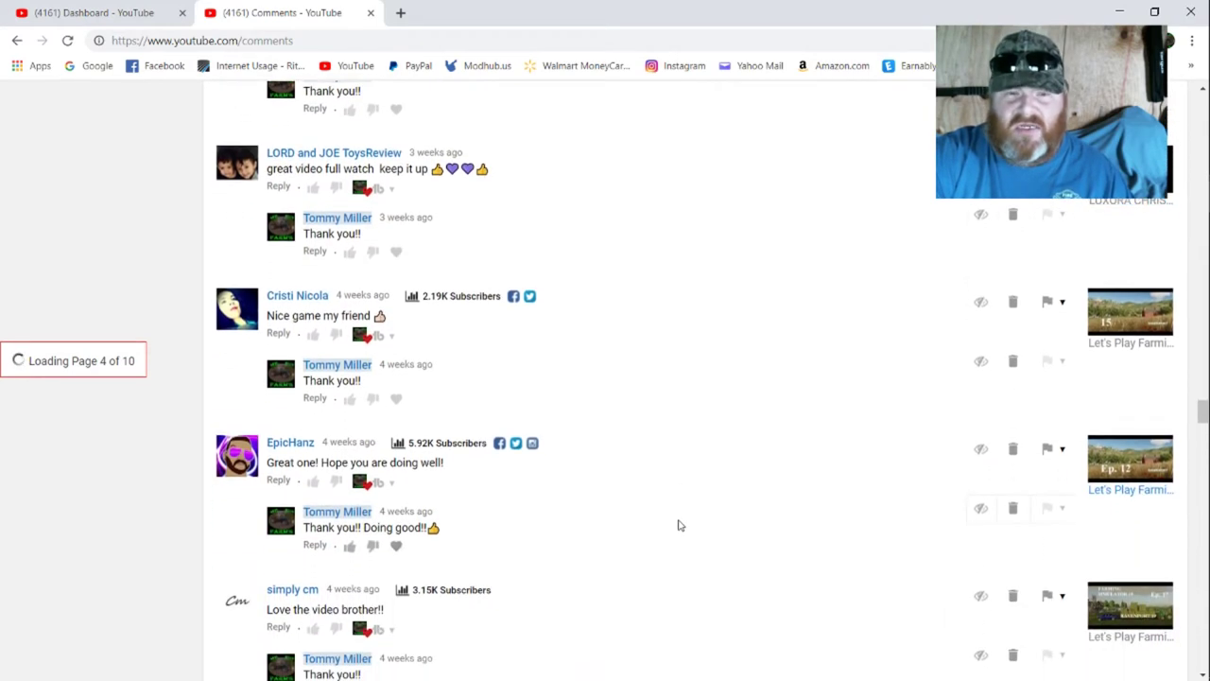
pyautogui.scroll(-1, 678, 526)
pyautogui.scroll(-1, 678, 526)
pyautogui.scroll(-1, 678, 525)
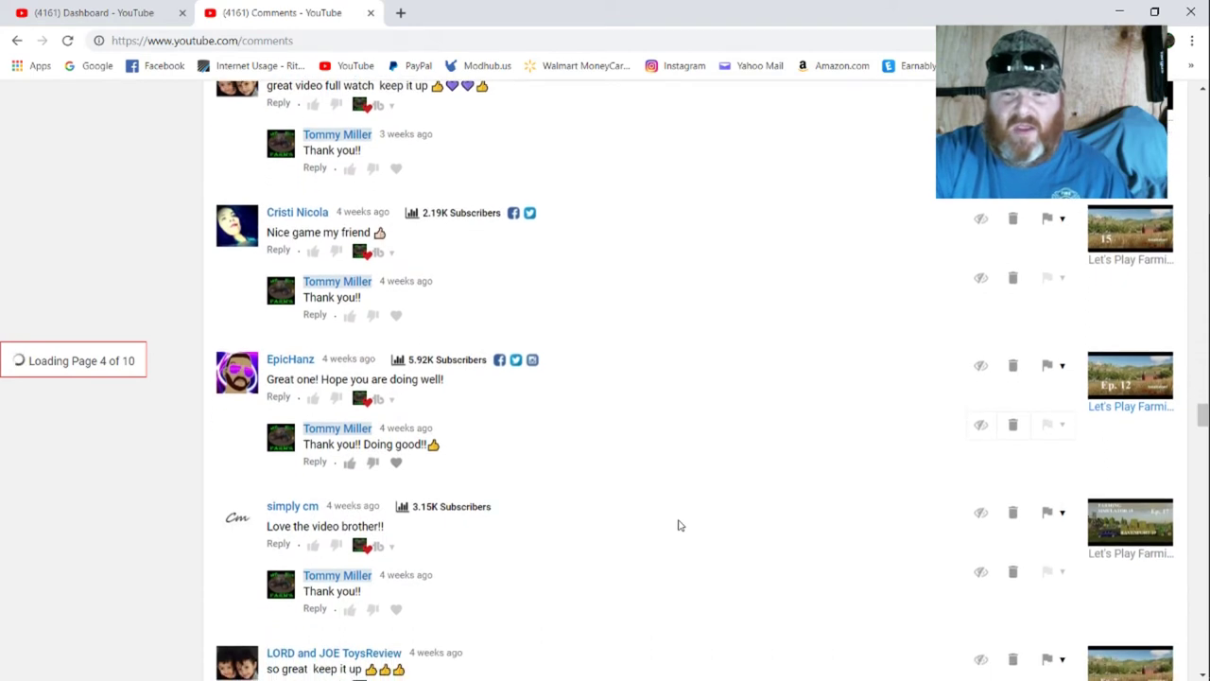
pyautogui.scroll(-1, 678, 526)
pyautogui.scroll(-1, 678, 526)
pyautogui.scroll(-1, 678, 526)
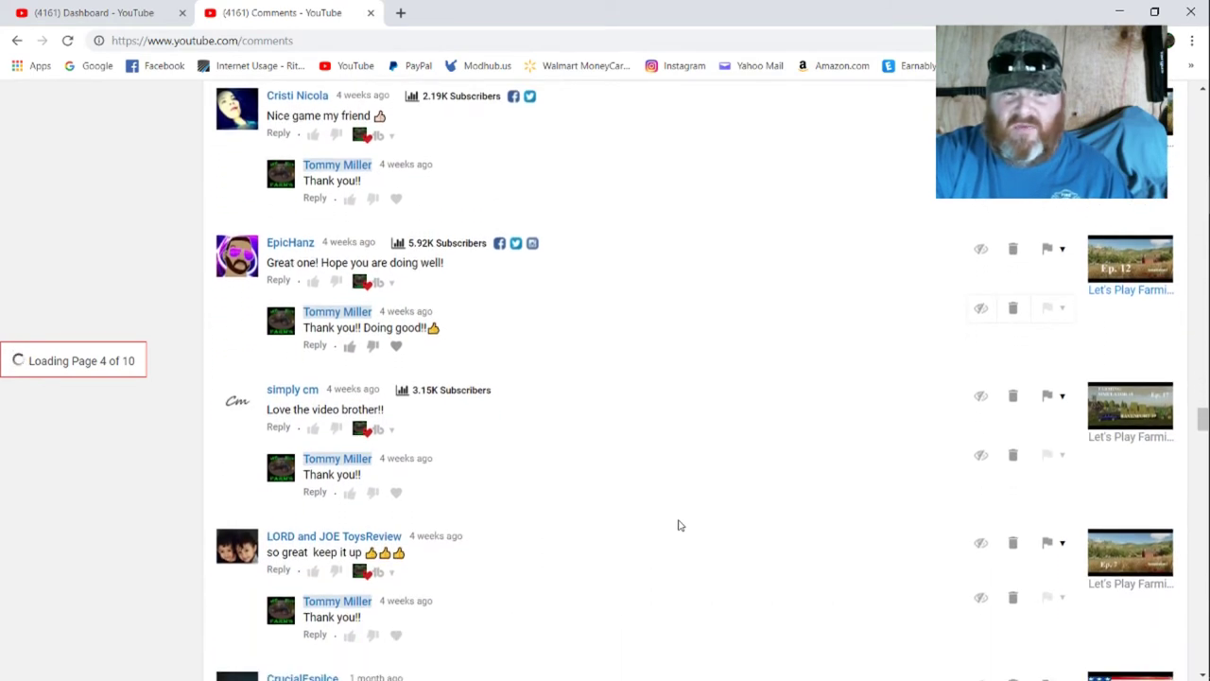
pyautogui.scroll(-1, 678, 526)
pyautogui.scroll(-1, 678, 526)
pyautogui.scroll(-1, 678, 526)
pyautogui.scroll(-1, 678, 526)
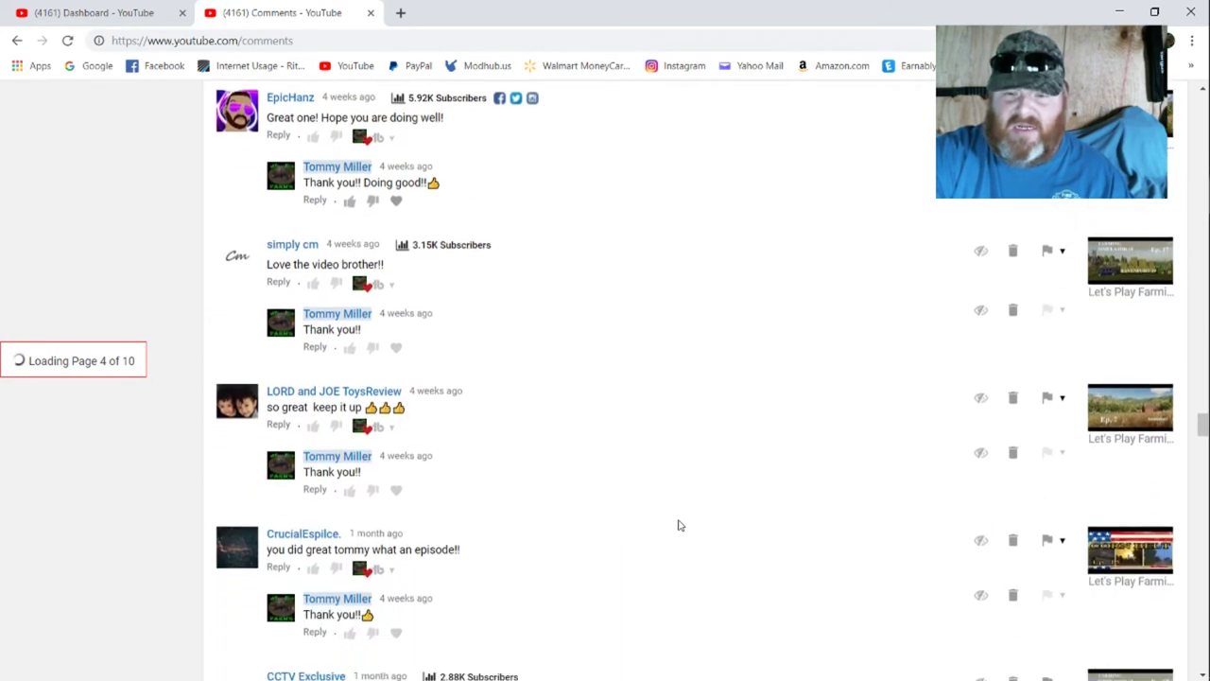
pyautogui.scroll(-1, 678, 526)
pyautogui.scroll(-1, 678, 525)
pyautogui.scroll(-1, 678, 525)
pyautogui.scroll(-1, 678, 525)
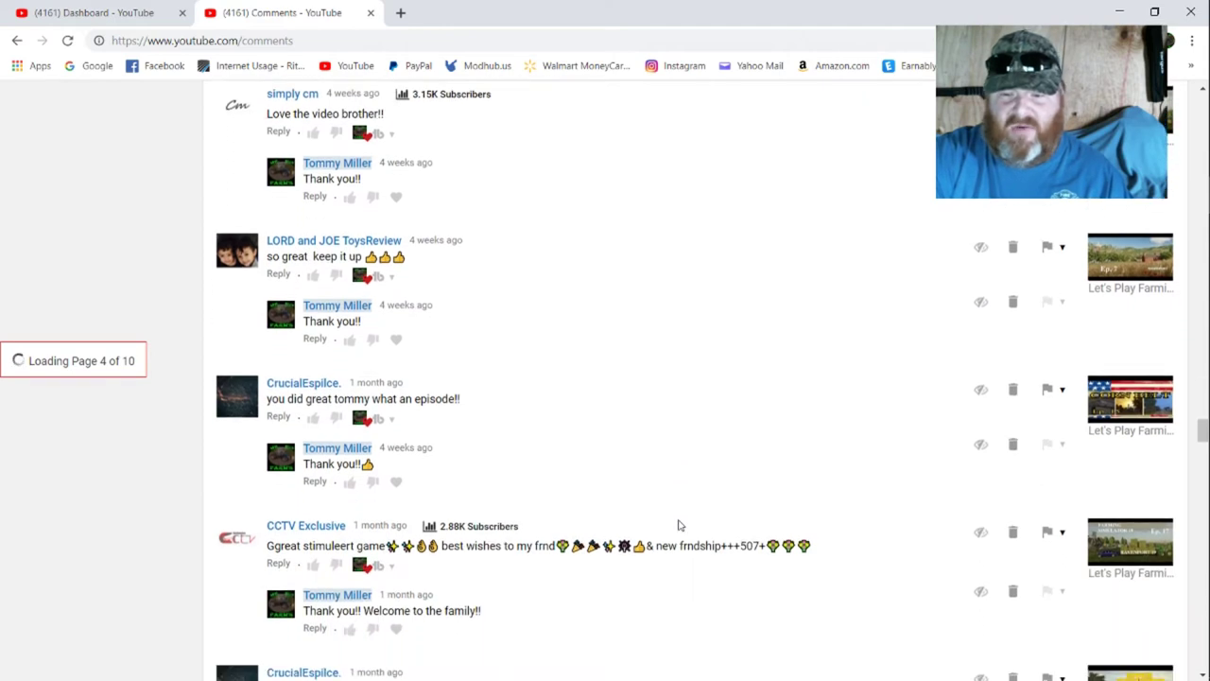
pyautogui.scroll(-1, 677, 525)
pyautogui.scroll(-1, 678, 525)
pyautogui.scroll(-1, 678, 526)
pyautogui.scroll(-1, 678, 526)
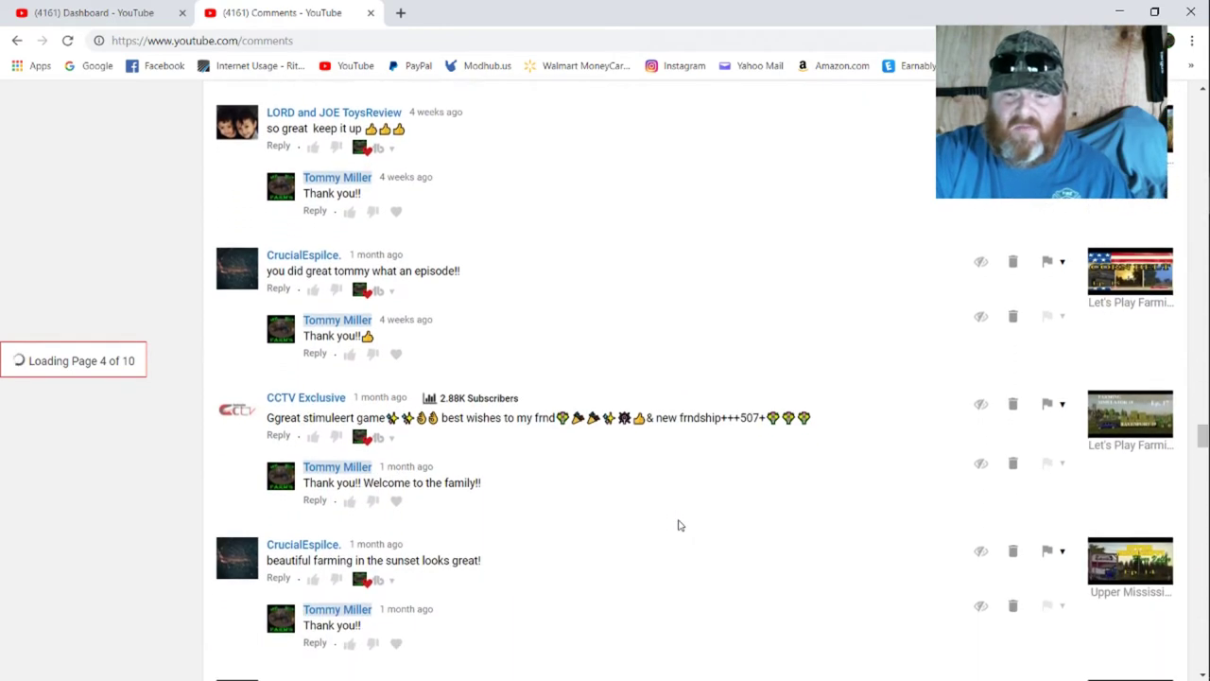
pyautogui.scroll(-1, 677, 525)
pyautogui.scroll(-1, 678, 526)
pyautogui.scroll(-1, 678, 526)
pyautogui.scroll(-1, 678, 526)
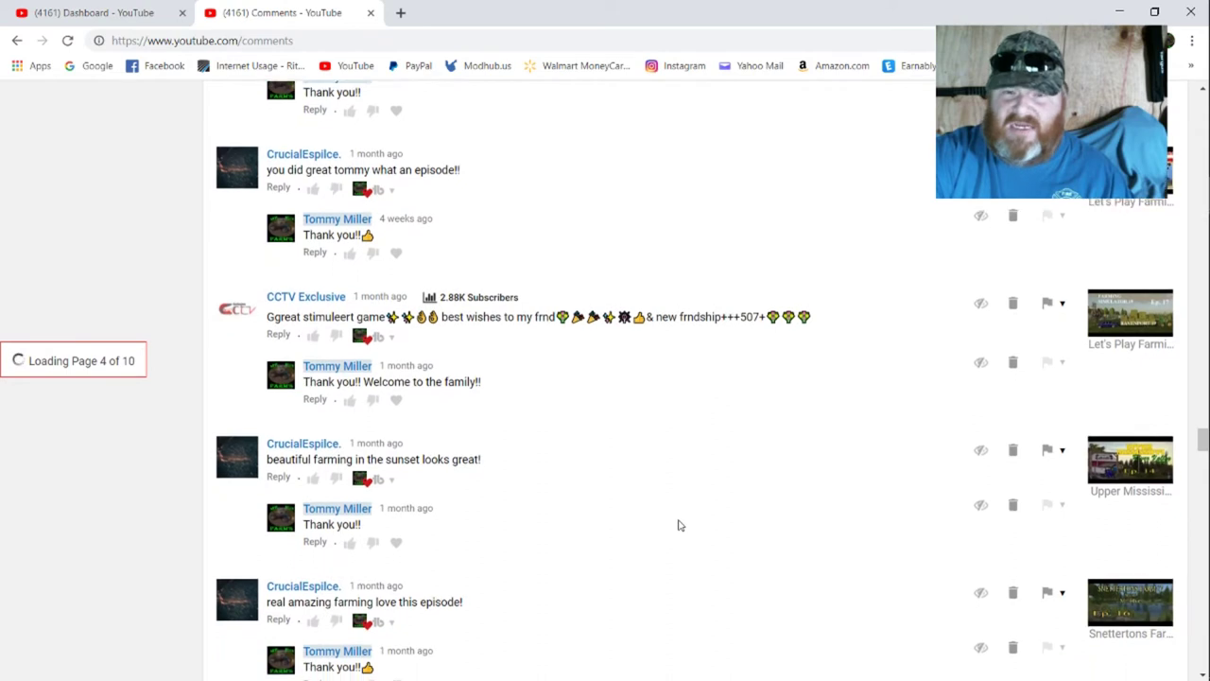
pyautogui.scroll(-1, 678, 525)
pyautogui.scroll(-1, 678, 526)
pyautogui.scroll(-1, 677, 526)
pyautogui.scroll(-1, 677, 526)
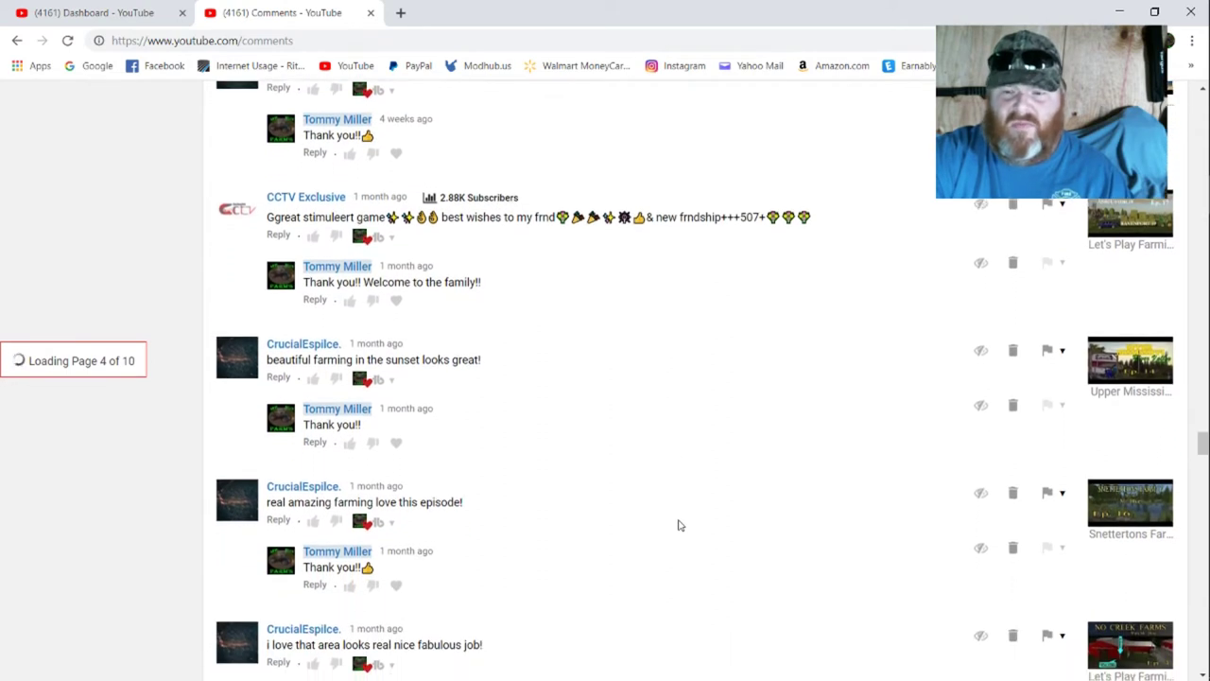
pyautogui.scroll(-1, 678, 526)
pyautogui.scroll(-1, 678, 526)
pyautogui.scroll(-1, 678, 526)
pyautogui.scroll(-1, 678, 526)
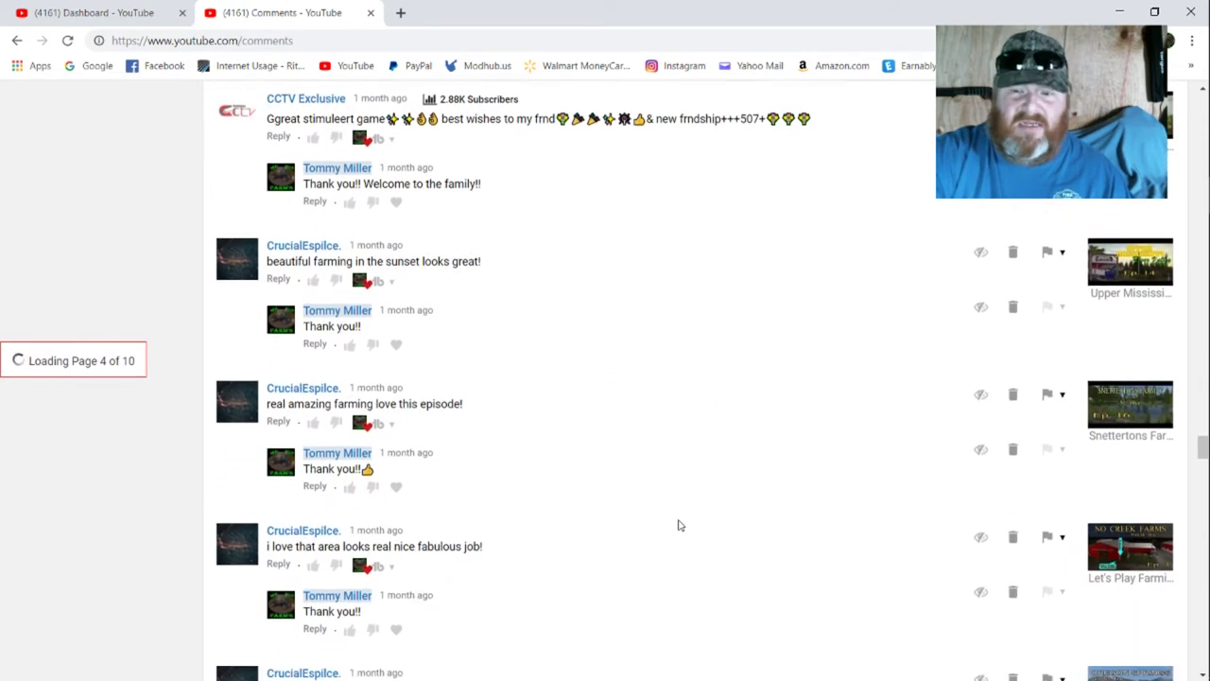
pyautogui.scroll(-1, 678, 525)
pyautogui.scroll(-1, 678, 525)
pyautogui.scroll(-1, 678, 526)
pyautogui.scroll(-1, 678, 525)
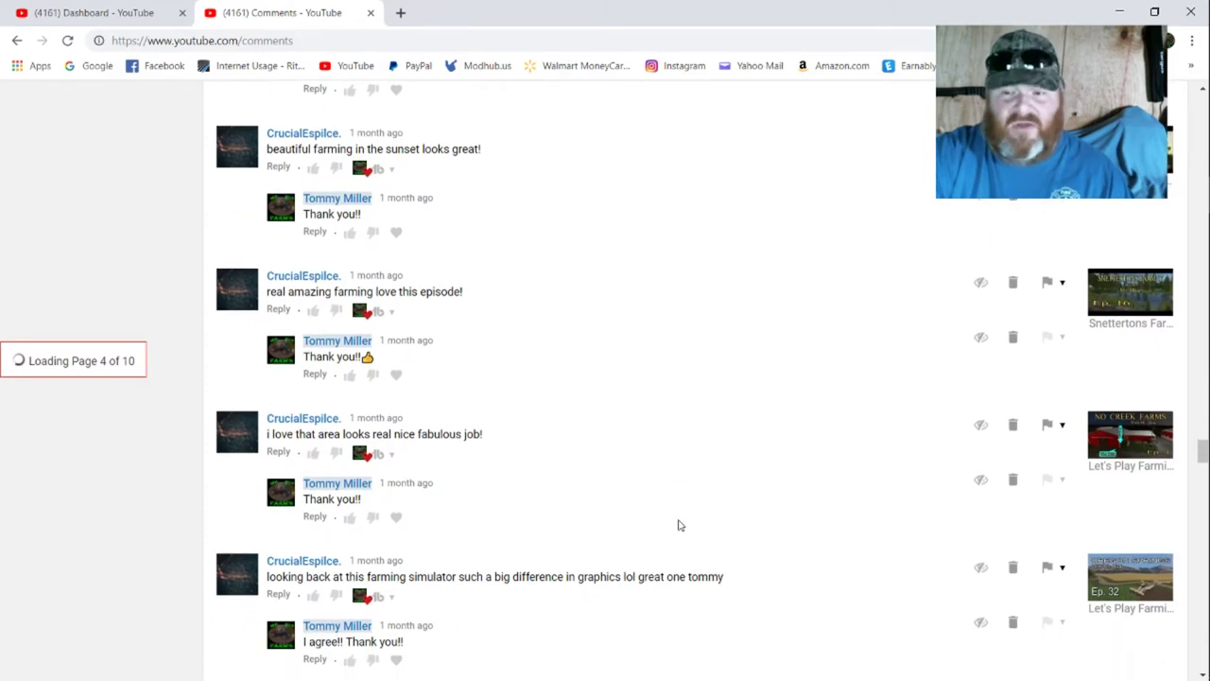
pyautogui.scroll(-1, 678, 526)
pyautogui.scroll(-1, 678, 526)
pyautogui.scroll(-1, 678, 526)
pyautogui.scroll(-1, 678, 526)
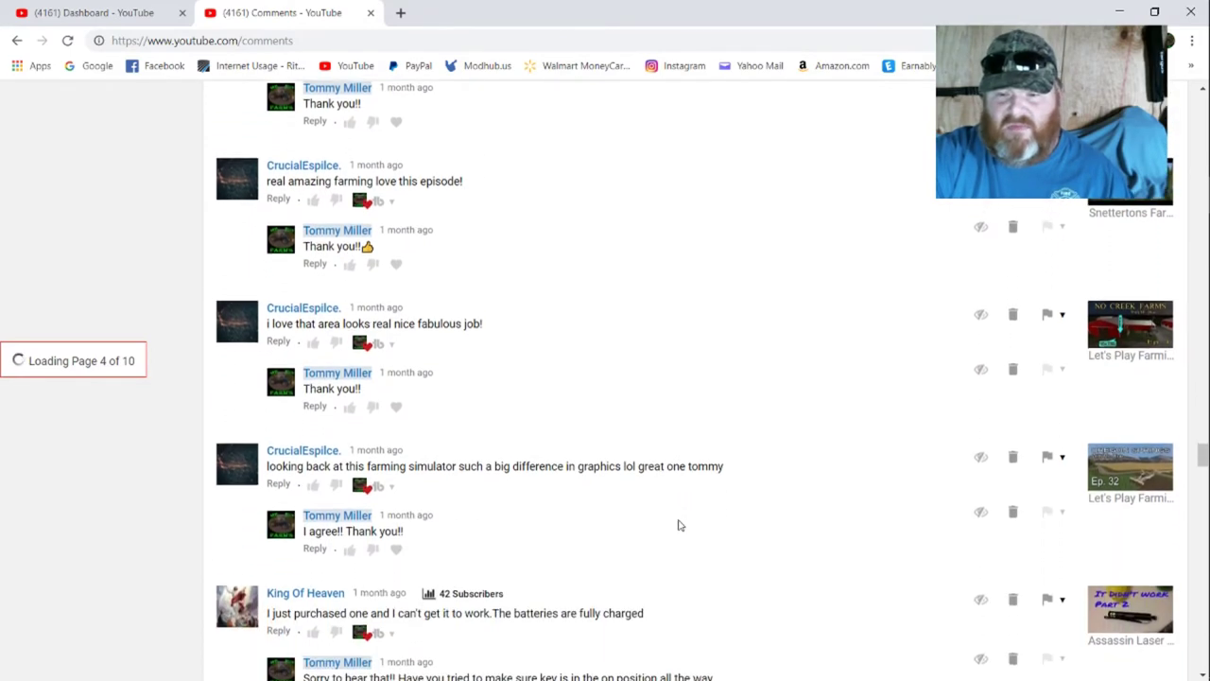
pyautogui.scroll(-1, 678, 525)
pyautogui.scroll(-1, 678, 525)
pyautogui.scroll(-1, 678, 526)
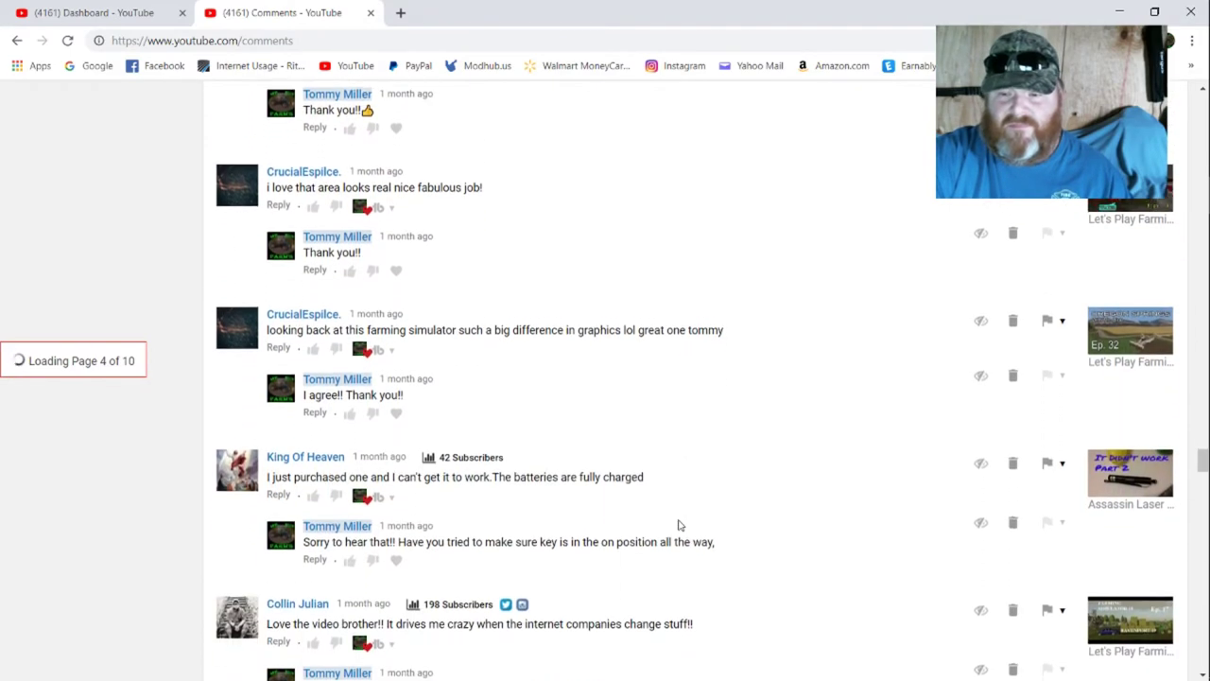
pyautogui.scroll(-1, 678, 525)
pyautogui.scroll(-1, 678, 525)
pyautogui.scroll(-1, 678, 525)
pyautogui.scroll(-1, 678, 525)
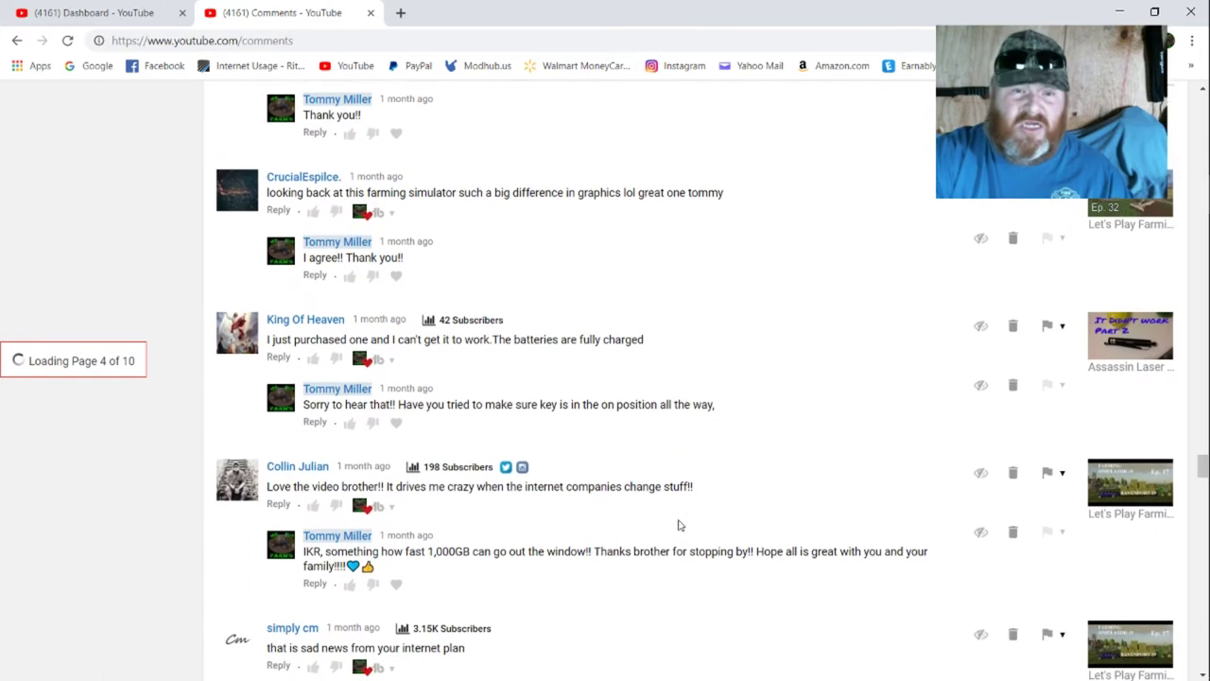
pyautogui.scroll(-1, 678, 525)
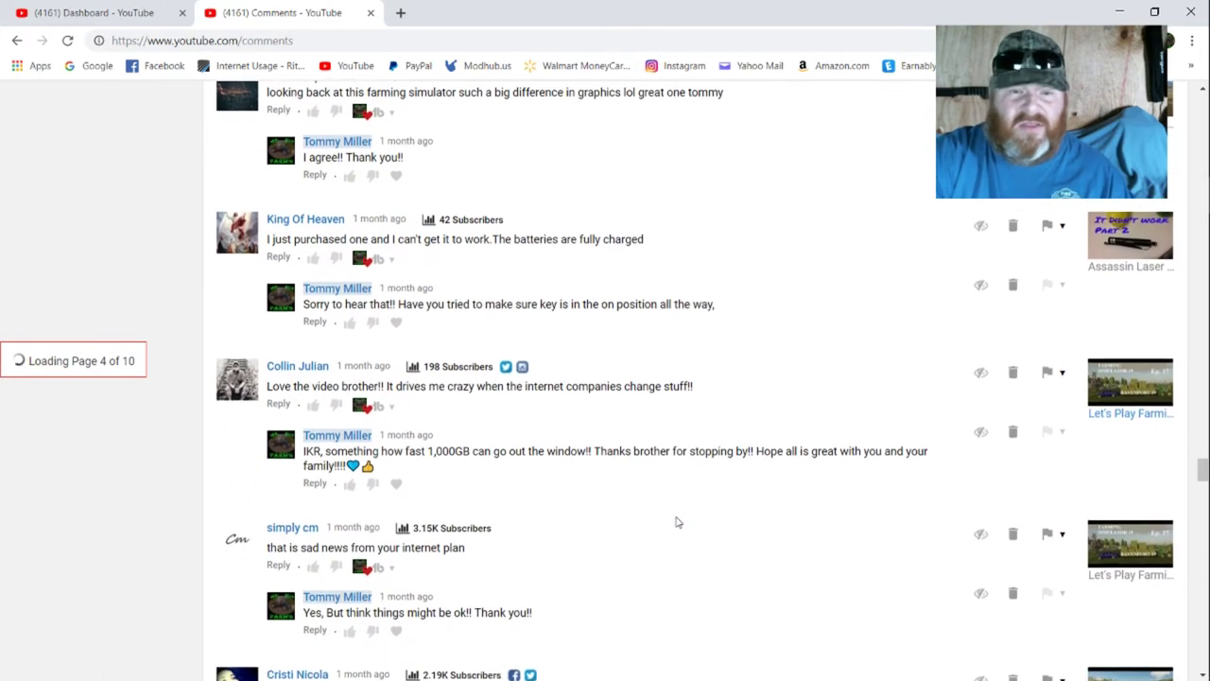
pyautogui.scroll(-1, 677, 522)
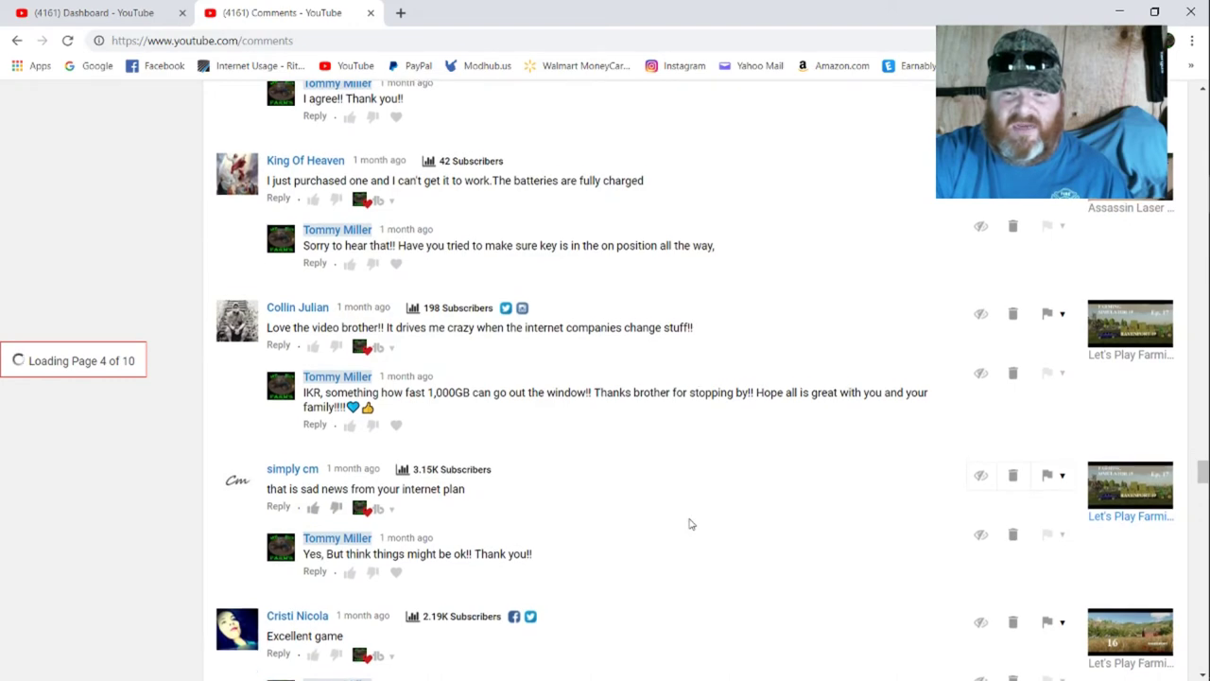
pyautogui.scroll(-1, 691, 524)
pyautogui.scroll(-1, 690, 524)
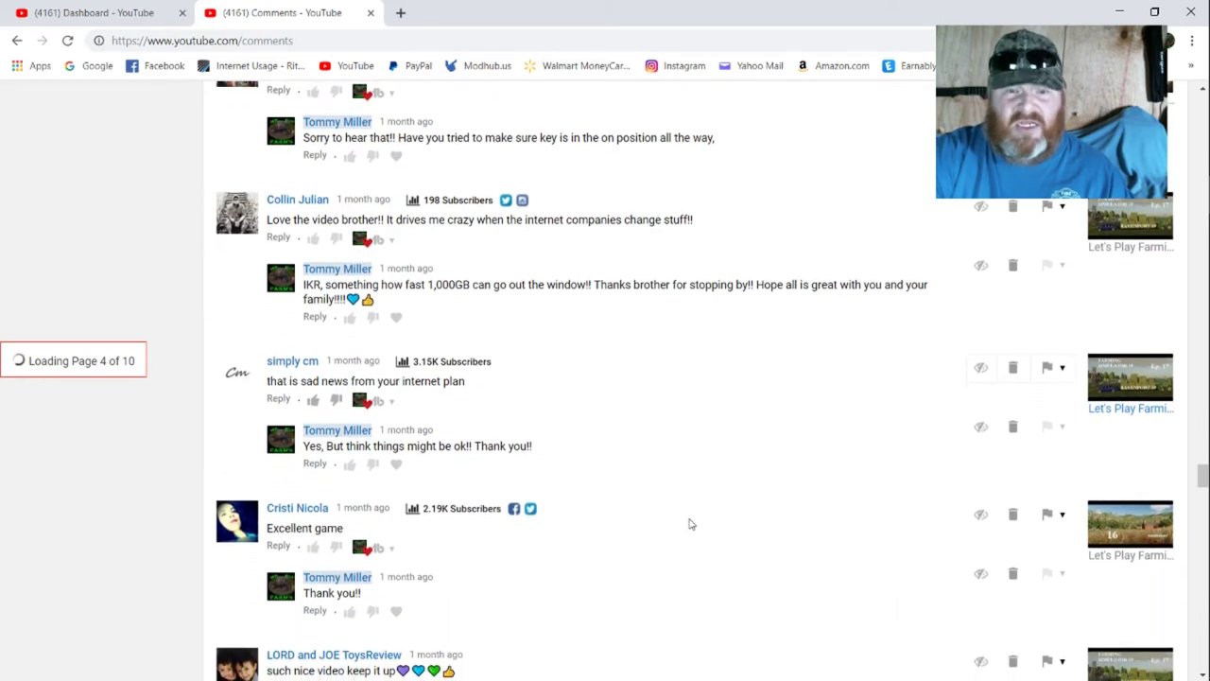
pyautogui.scroll(-1, 690, 523)
pyautogui.scroll(-1, 690, 524)
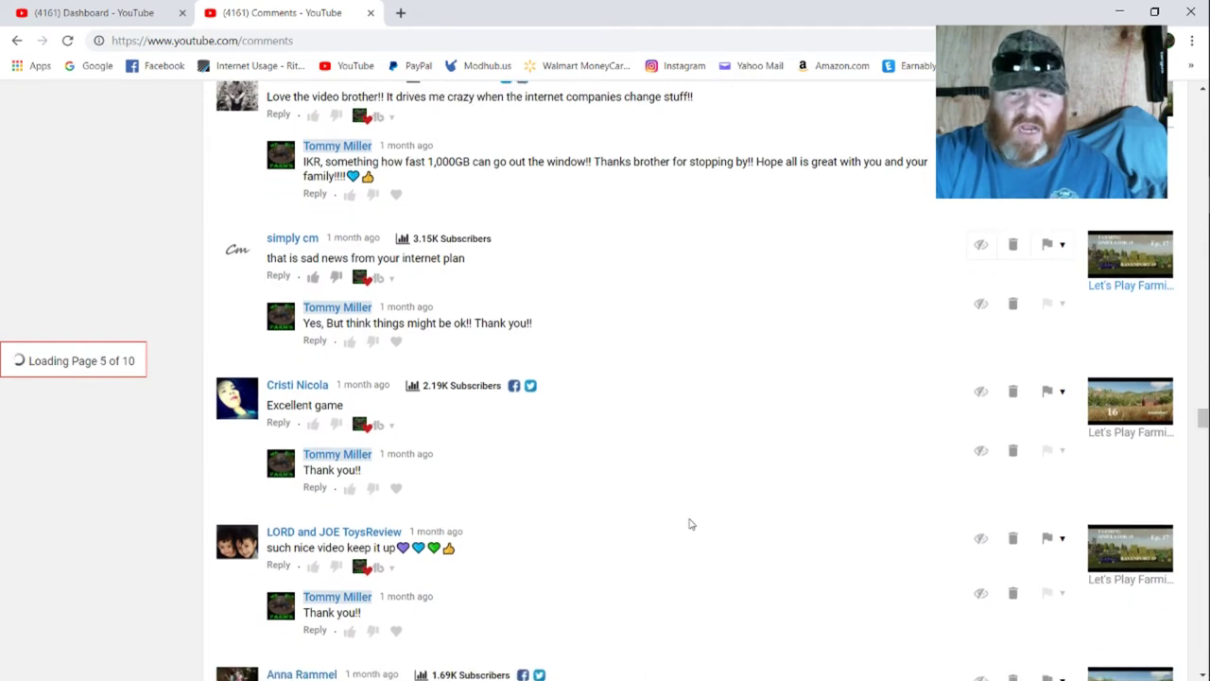
pyautogui.scroll(-1, 691, 524)
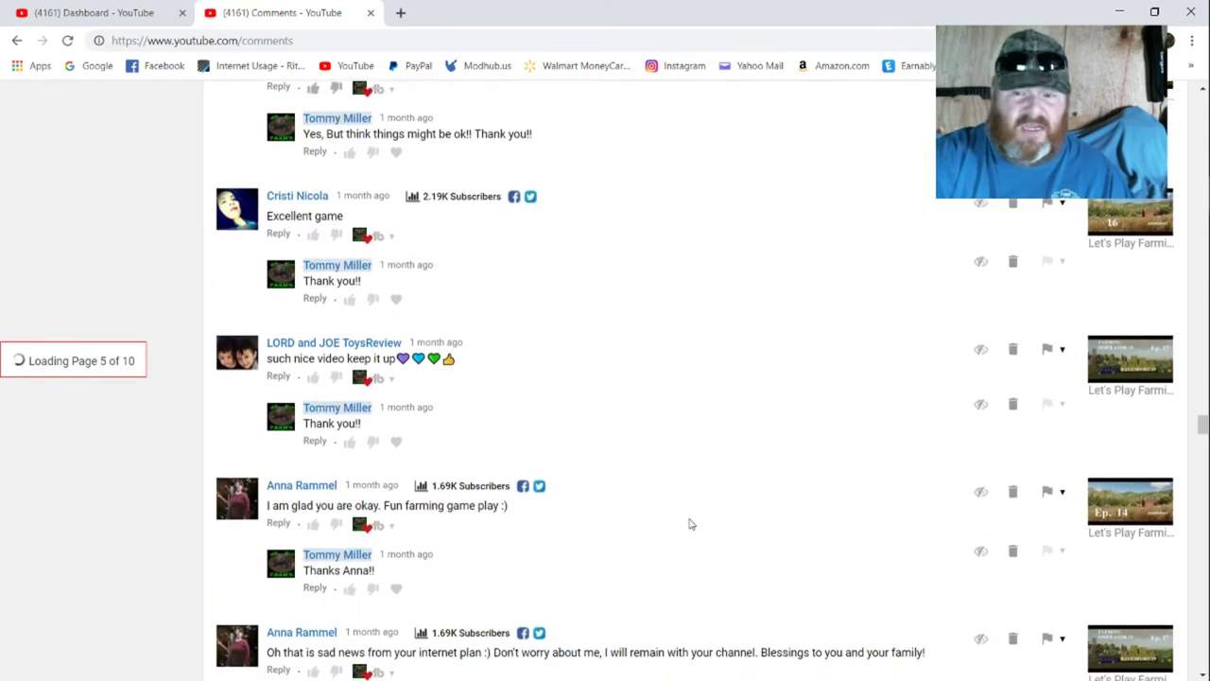
pyautogui.scroll(-1, 691, 524)
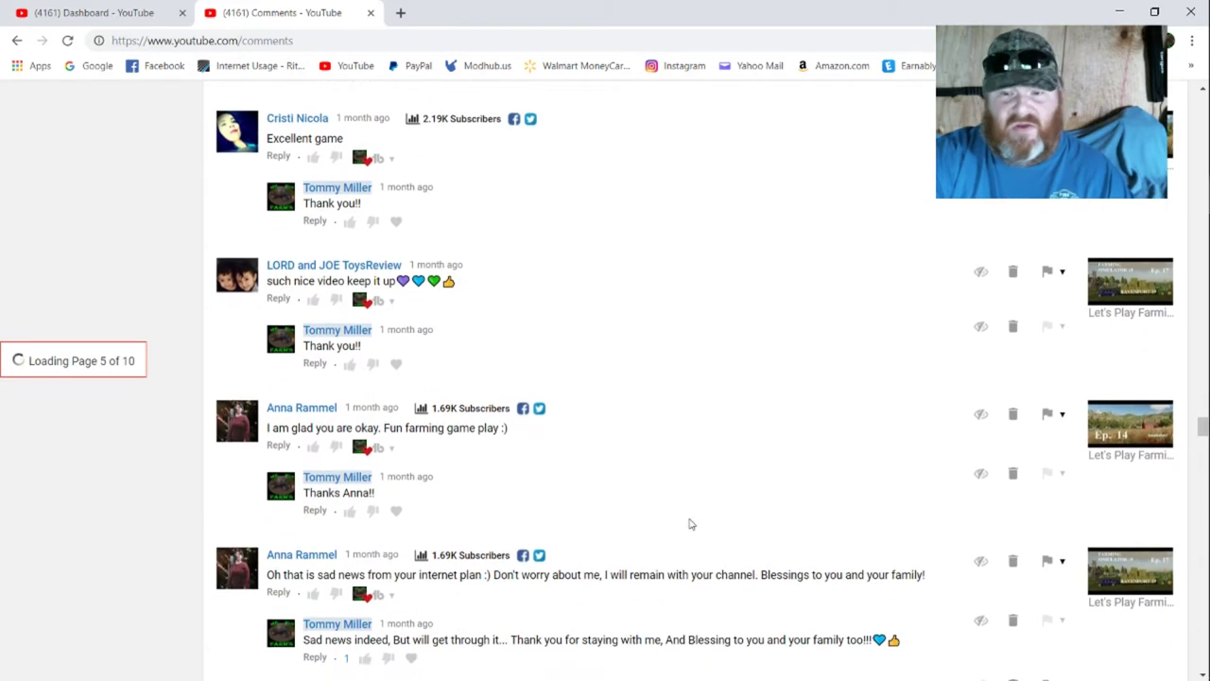
pyautogui.scroll(-1, 690, 524)
pyautogui.scroll(-1, 690, 524)
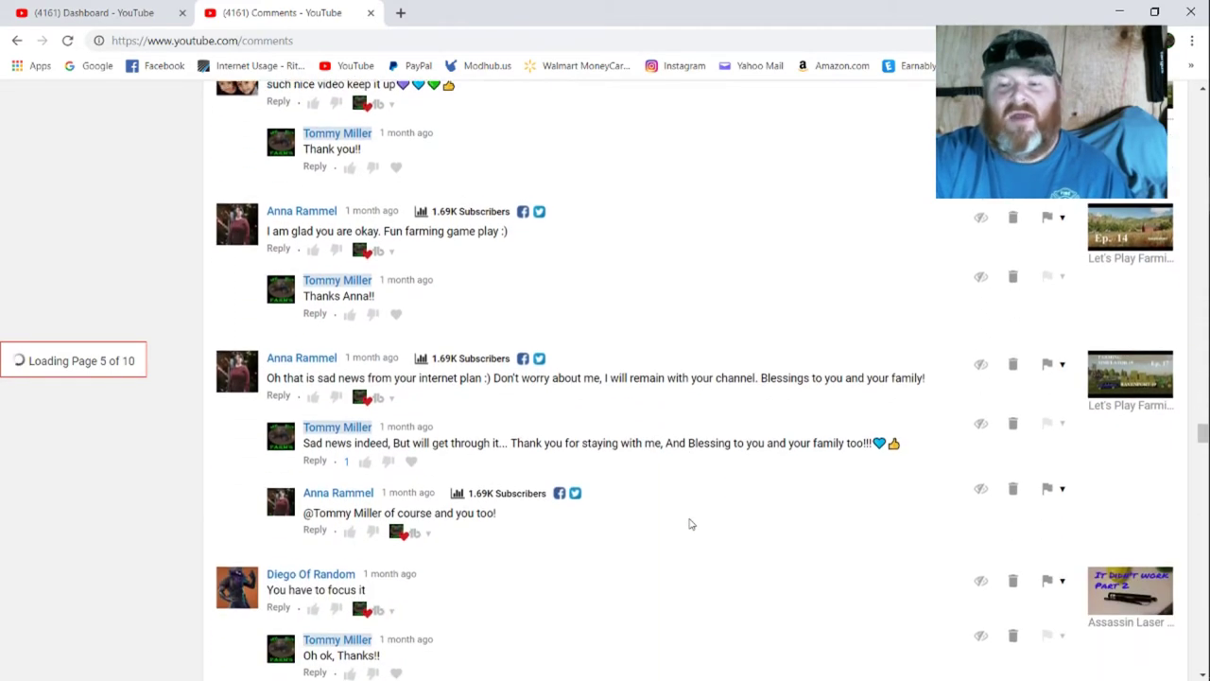
pyautogui.scroll(-2, 690, 524)
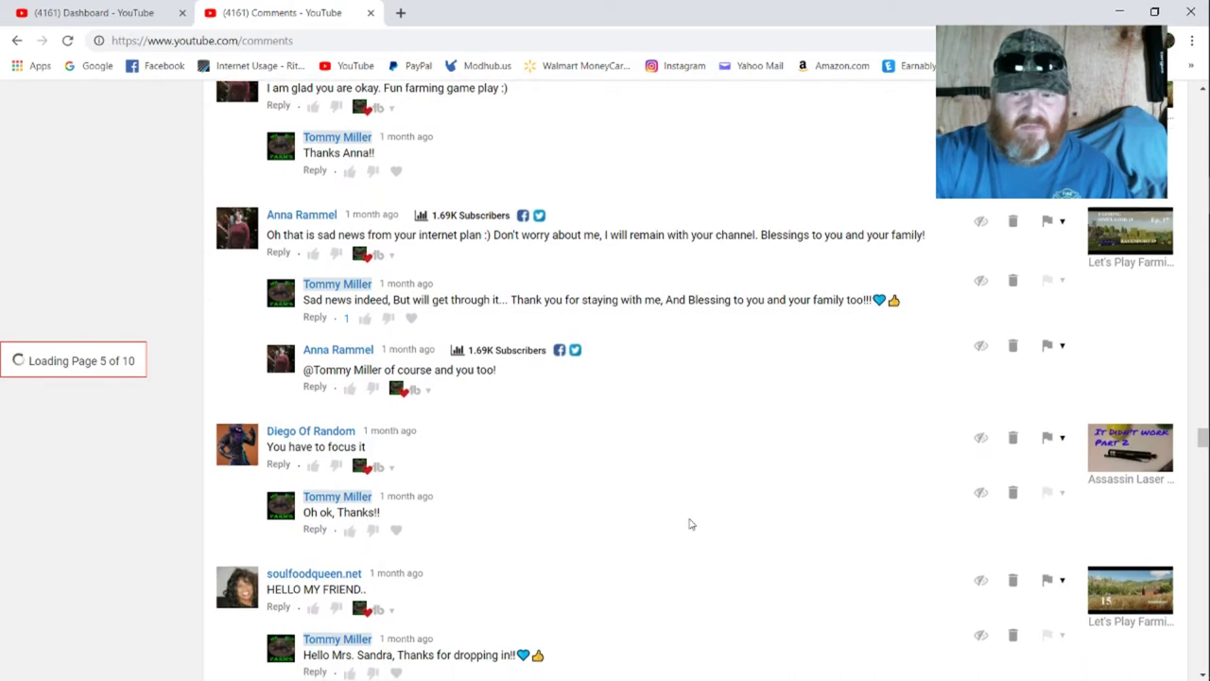
pyautogui.scroll(-1, 690, 524)
pyautogui.scroll(-1, 690, 524)
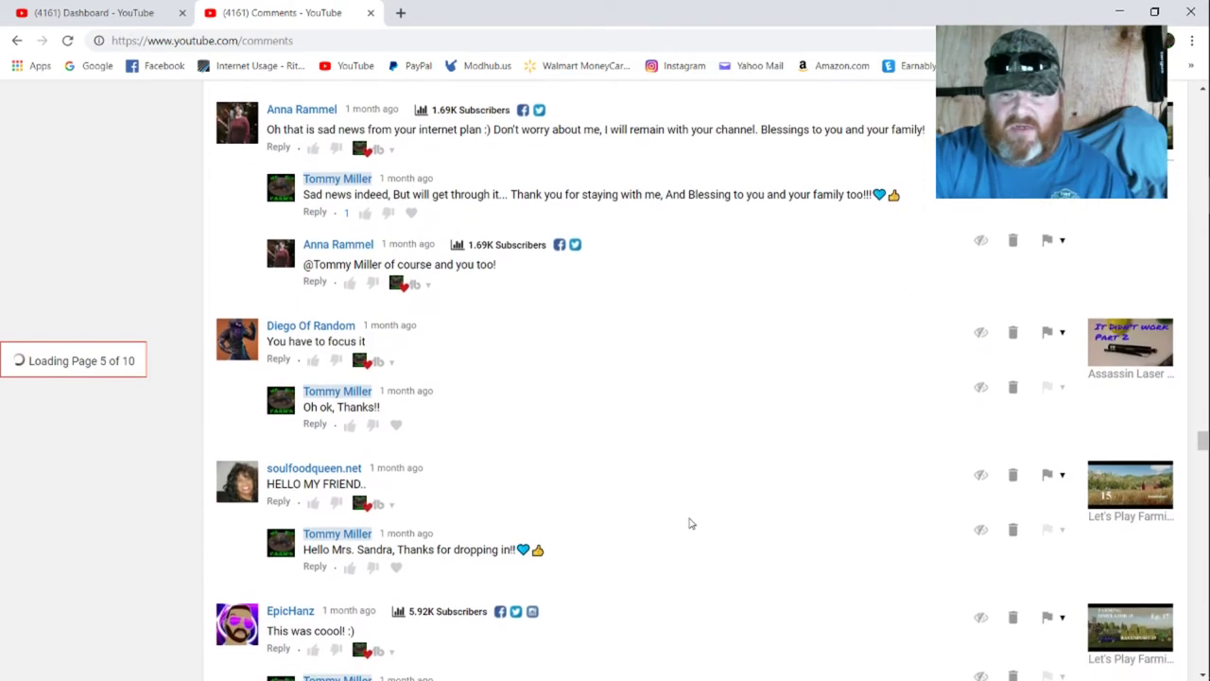
pyautogui.scroll(-1, 690, 523)
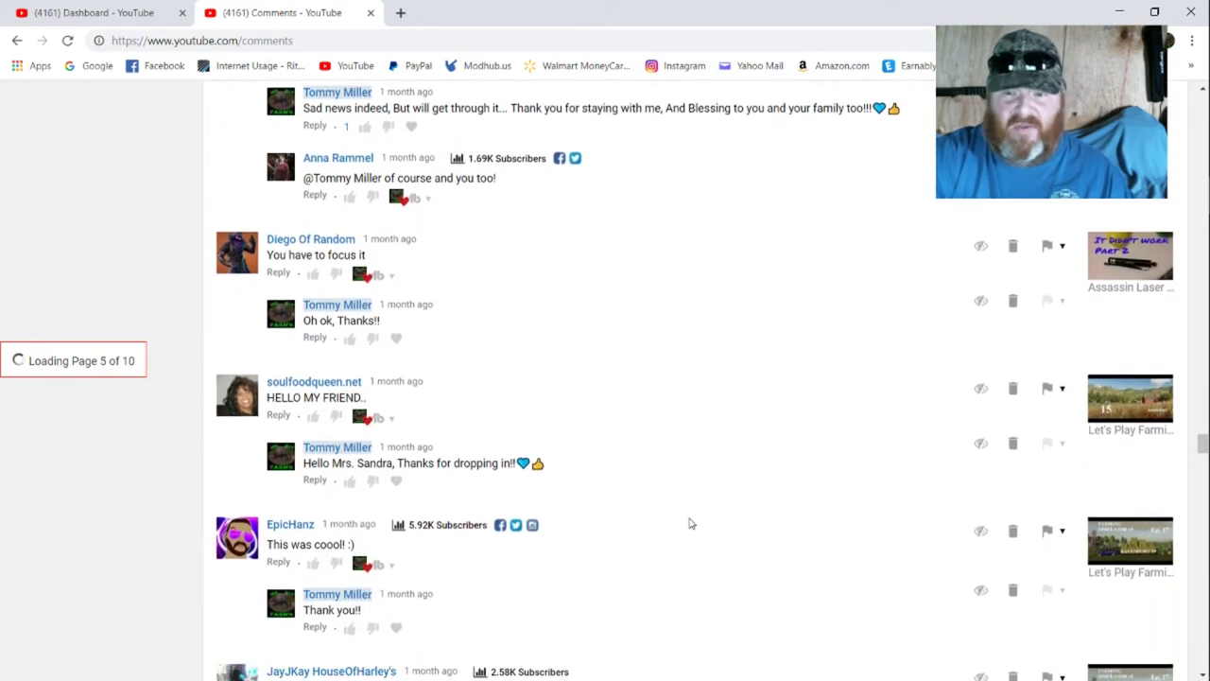
pyautogui.scroll(-1, 690, 524)
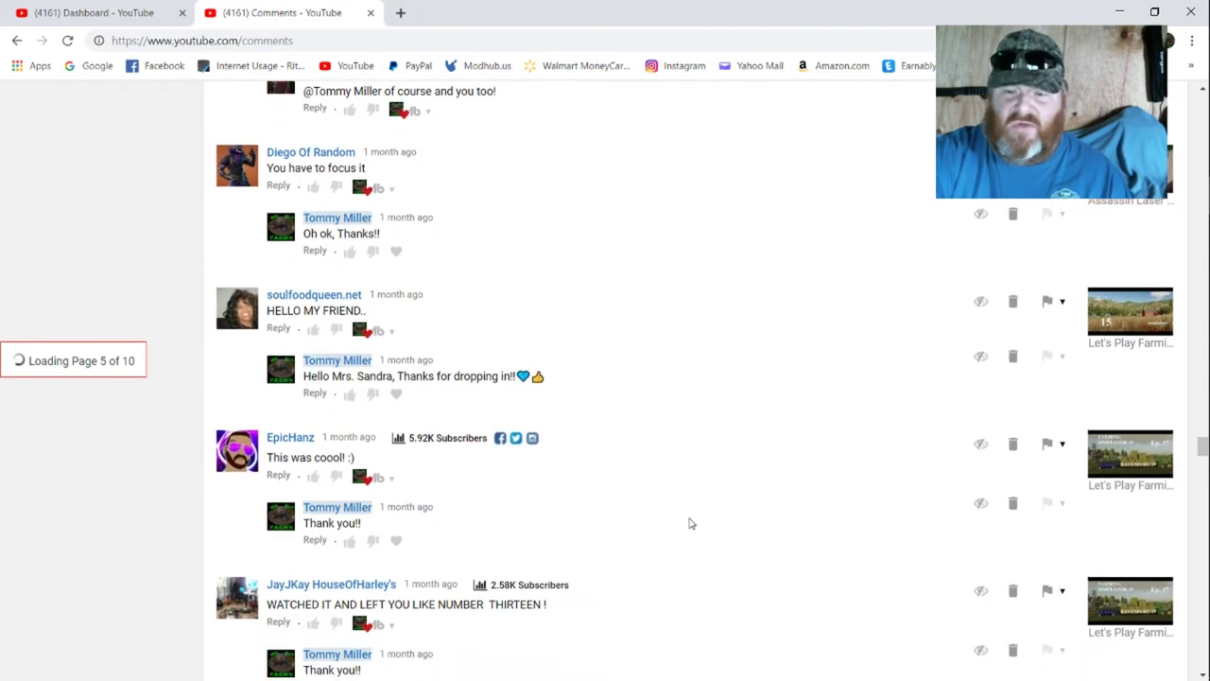
pyautogui.scroll(-2, 690, 523)
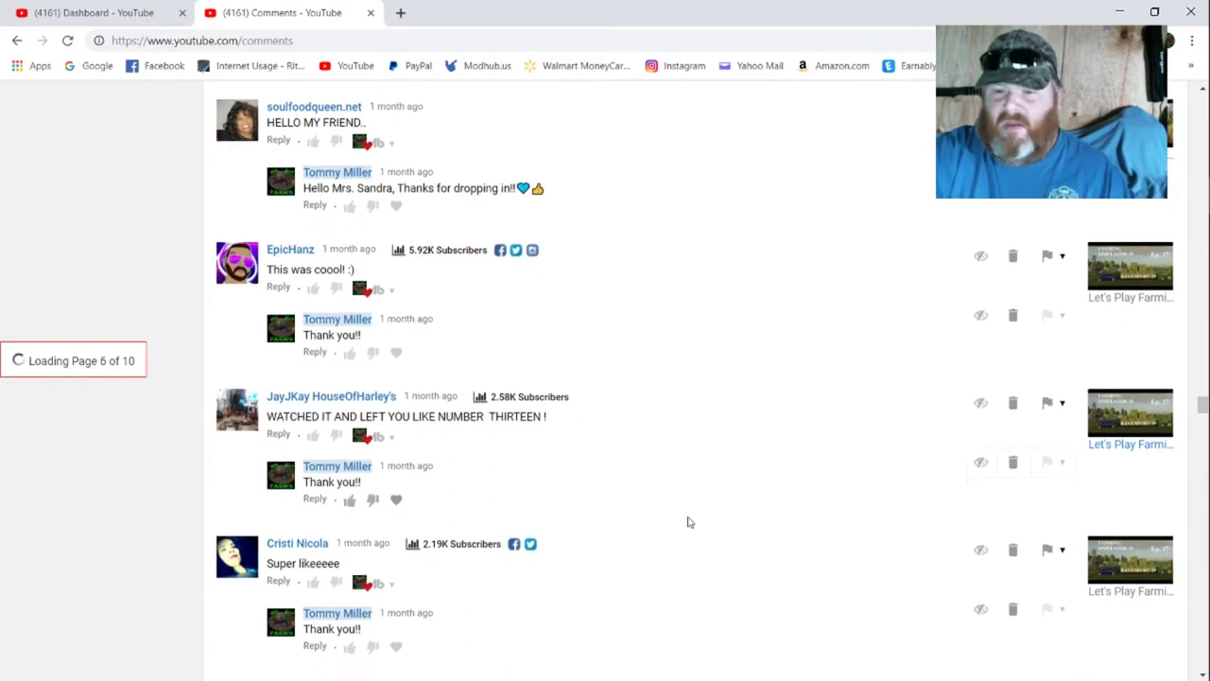
pyautogui.scroll(-2, 690, 522)
pyautogui.scroll(-2, 688, 522)
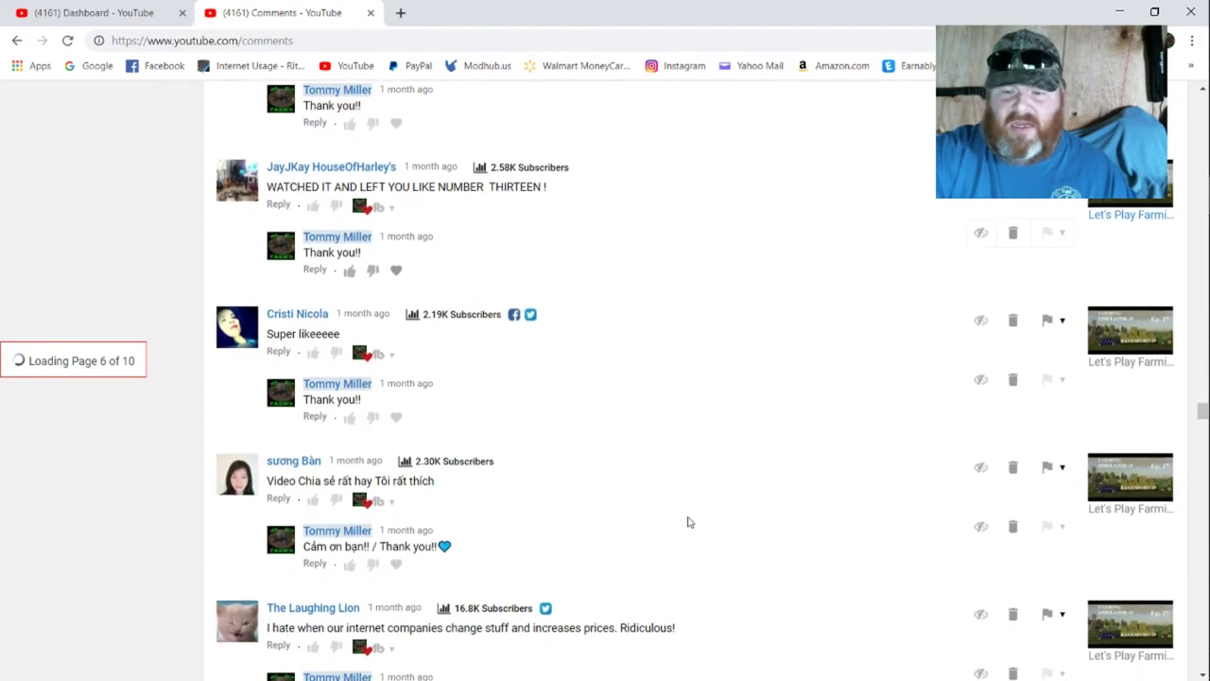
pyautogui.scroll(-2, 688, 522)
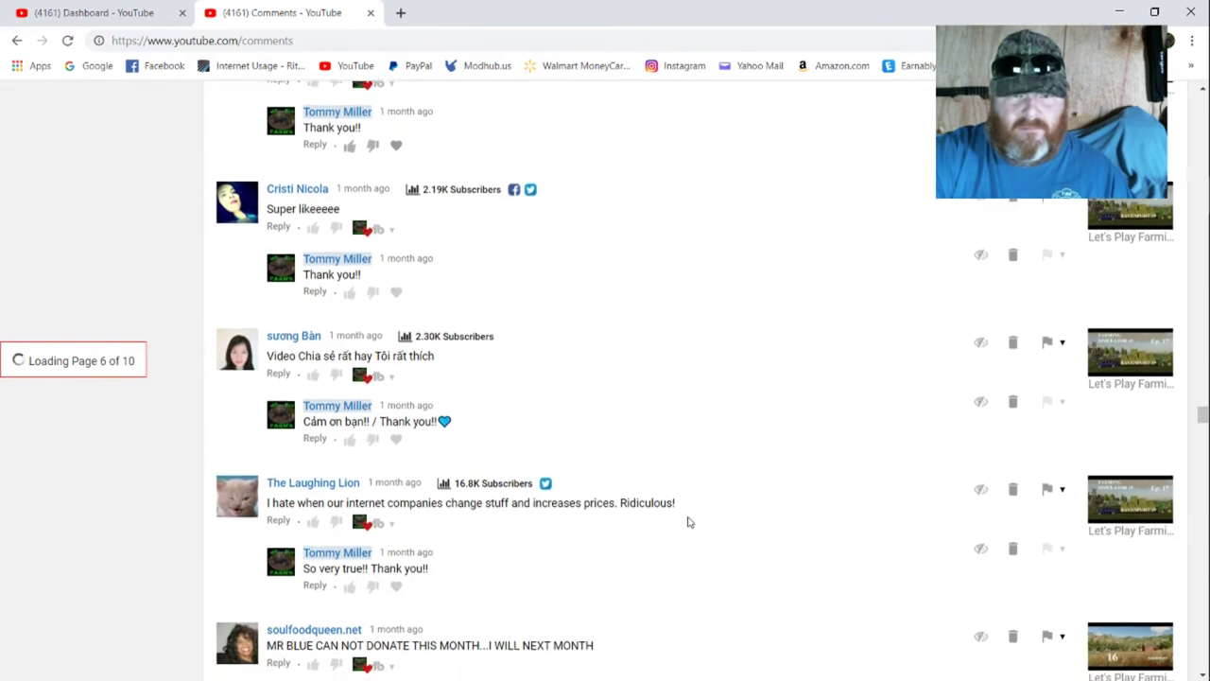
pyautogui.scroll(-1, 688, 522)
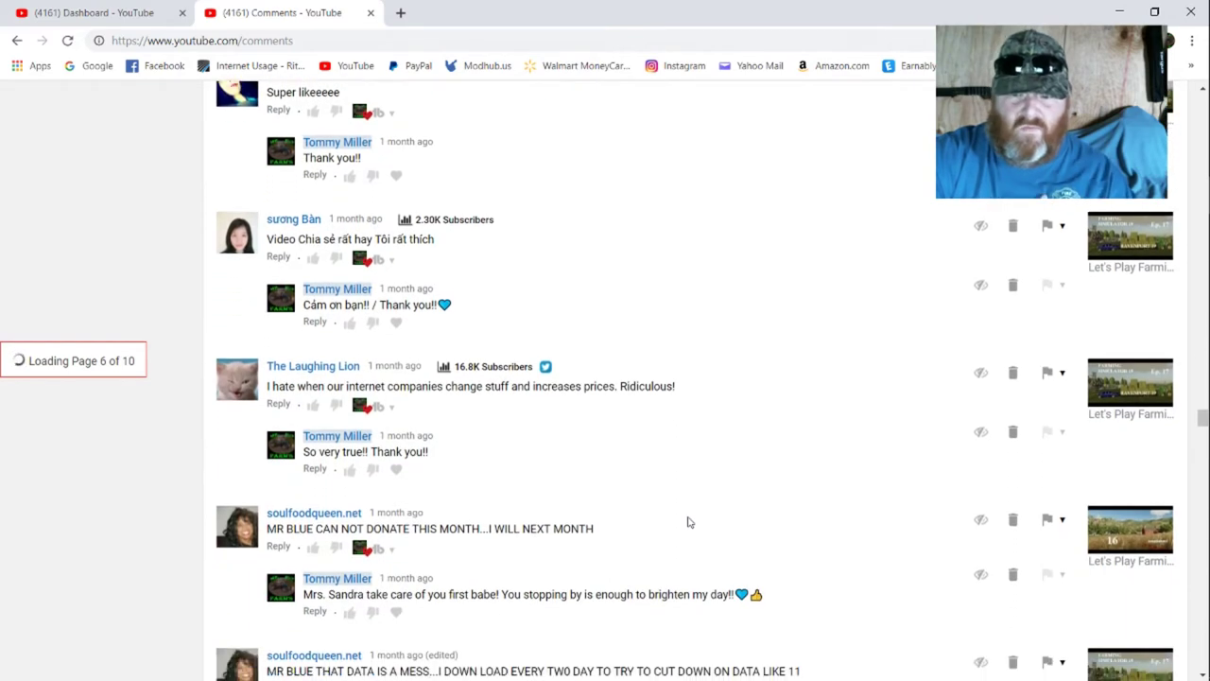
pyautogui.scroll(-1, 688, 522)
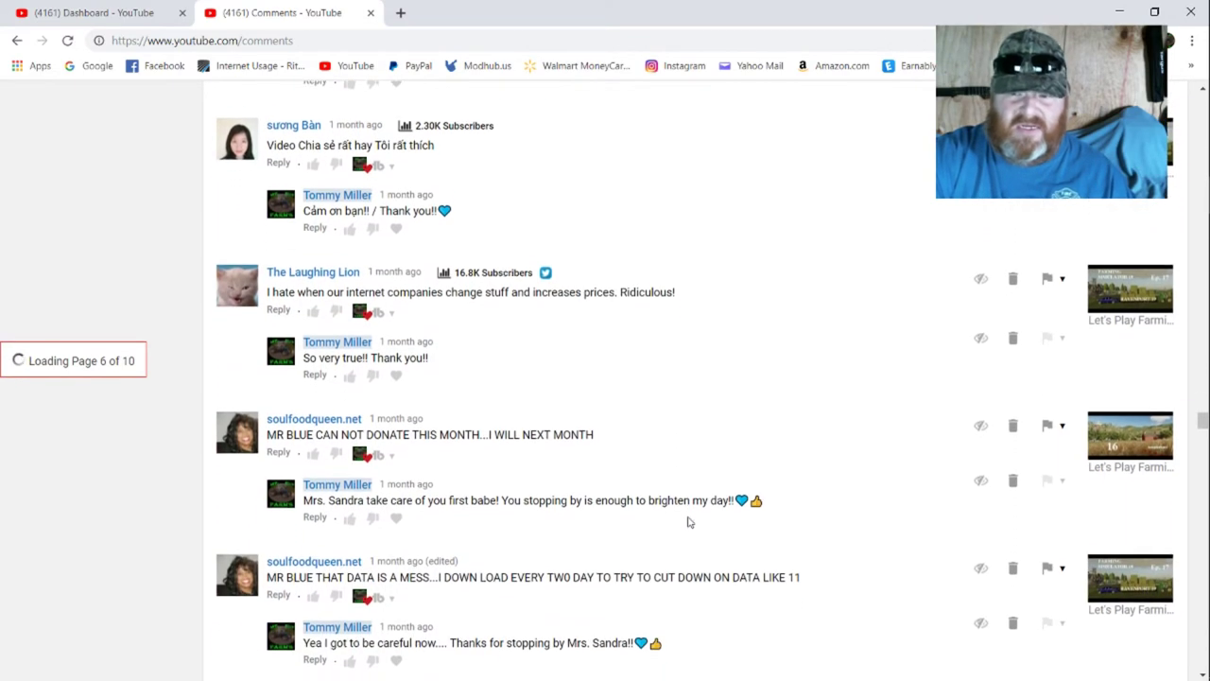
pyautogui.scroll(-1, 688, 516)
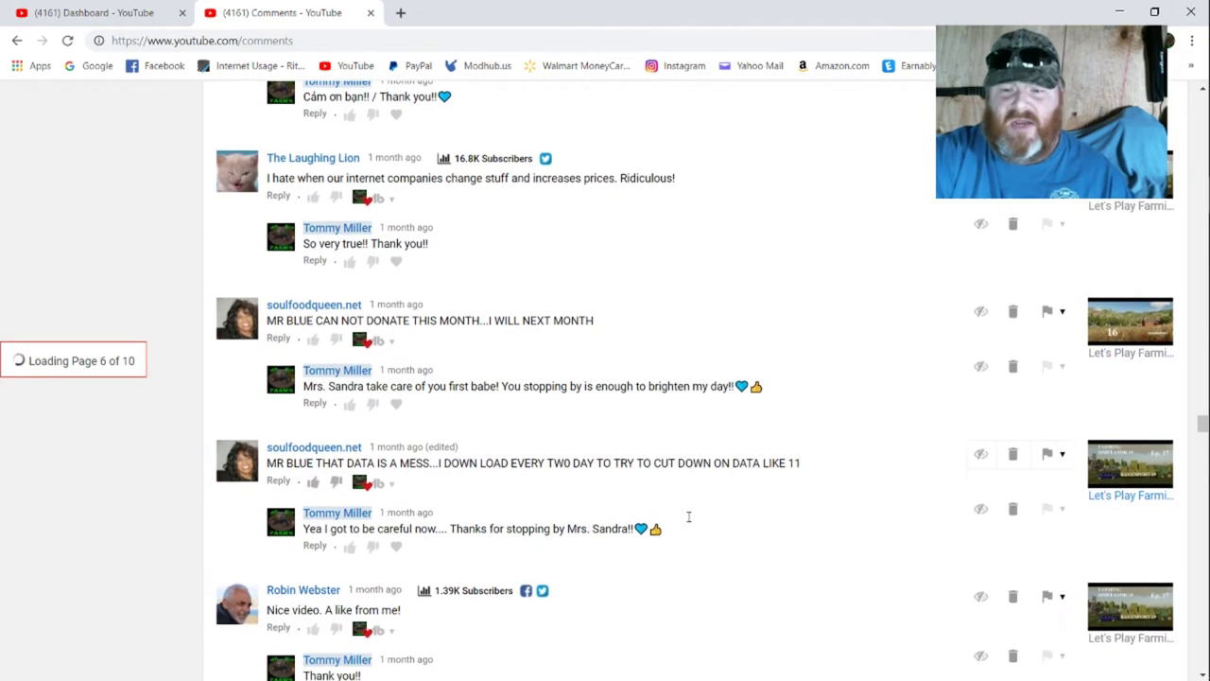
pyautogui.scroll(-1, 689, 516)
pyautogui.scroll(-2, 688, 516)
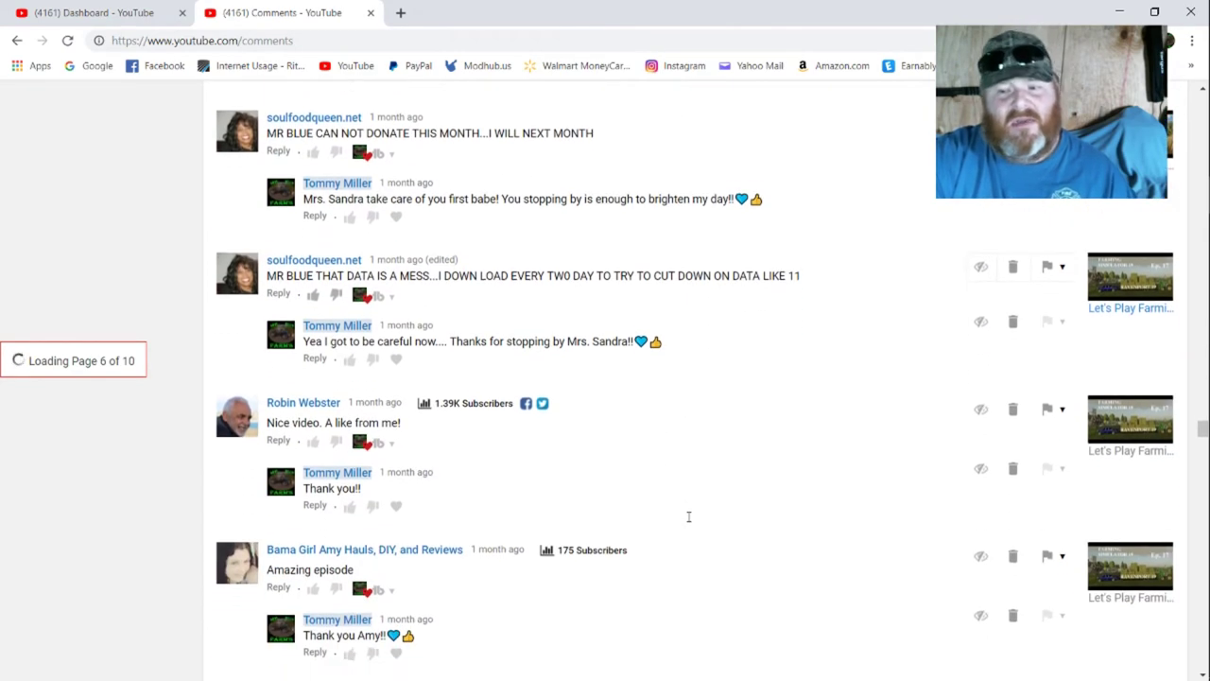
pyautogui.scroll(-1, 688, 516)
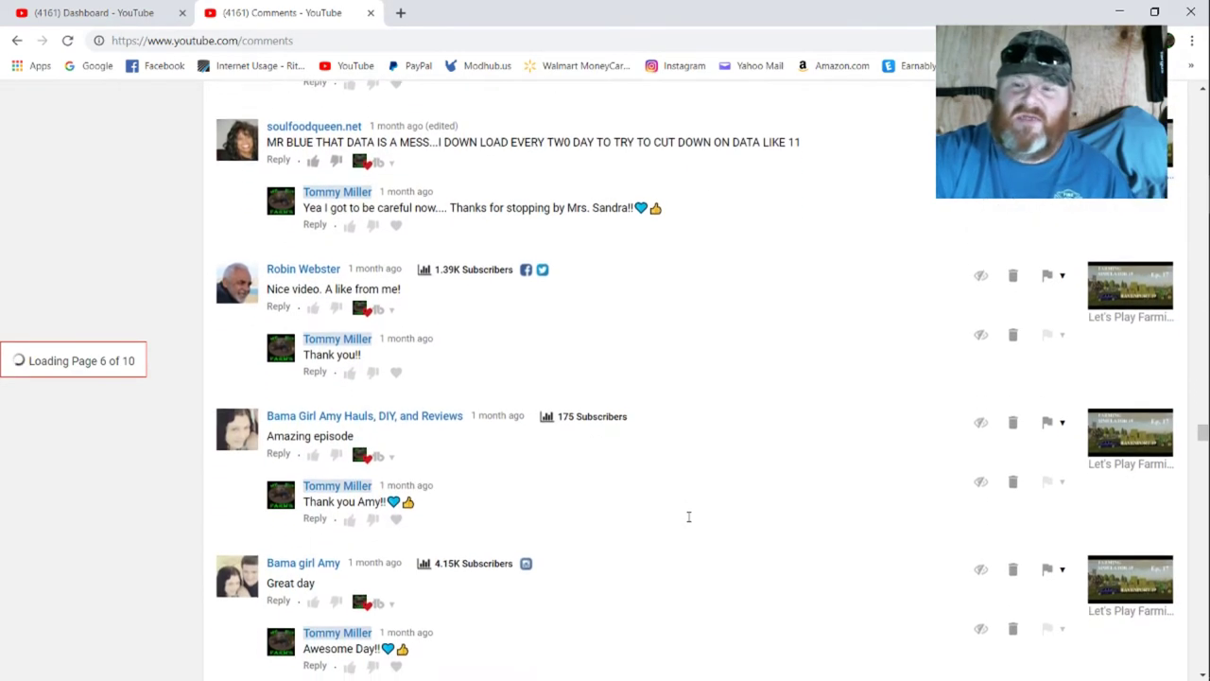
pyautogui.scroll(-1, 687, 518)
pyautogui.scroll(-1, 686, 519)
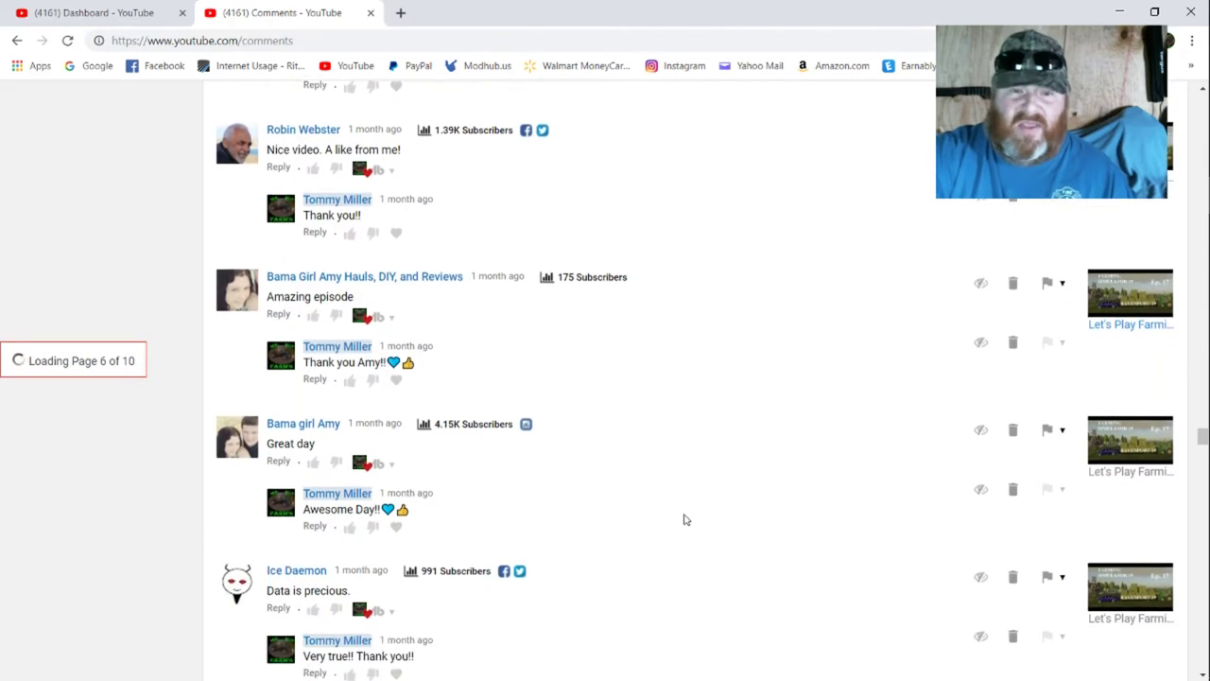
pyautogui.scroll(-1, 686, 519)
pyautogui.scroll(-1, 686, 519)
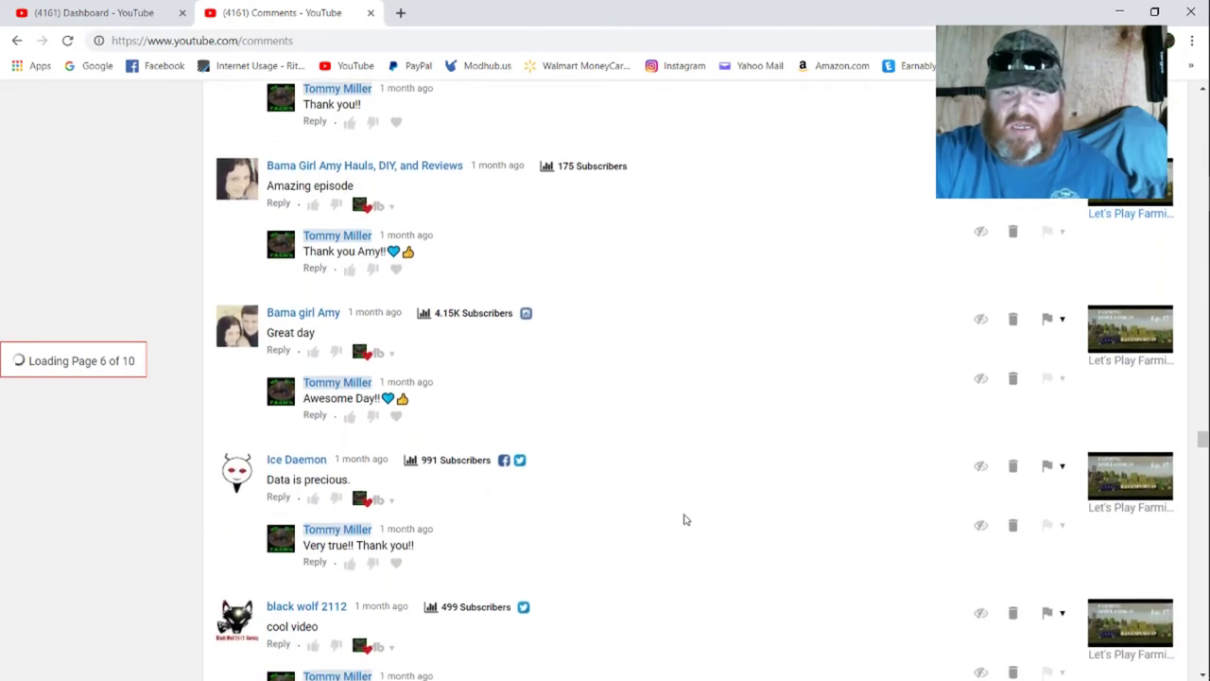
pyautogui.scroll(-1, 686, 520)
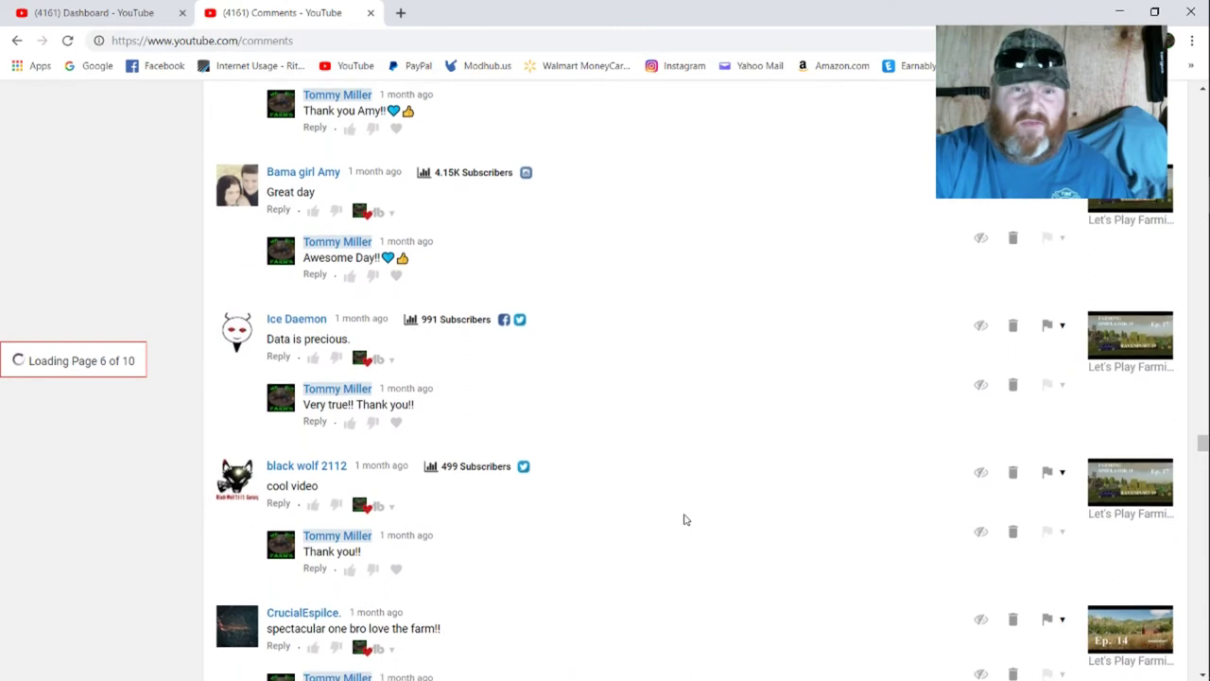
pyautogui.scroll(-1, 686, 519)
pyautogui.scroll(-1, 685, 519)
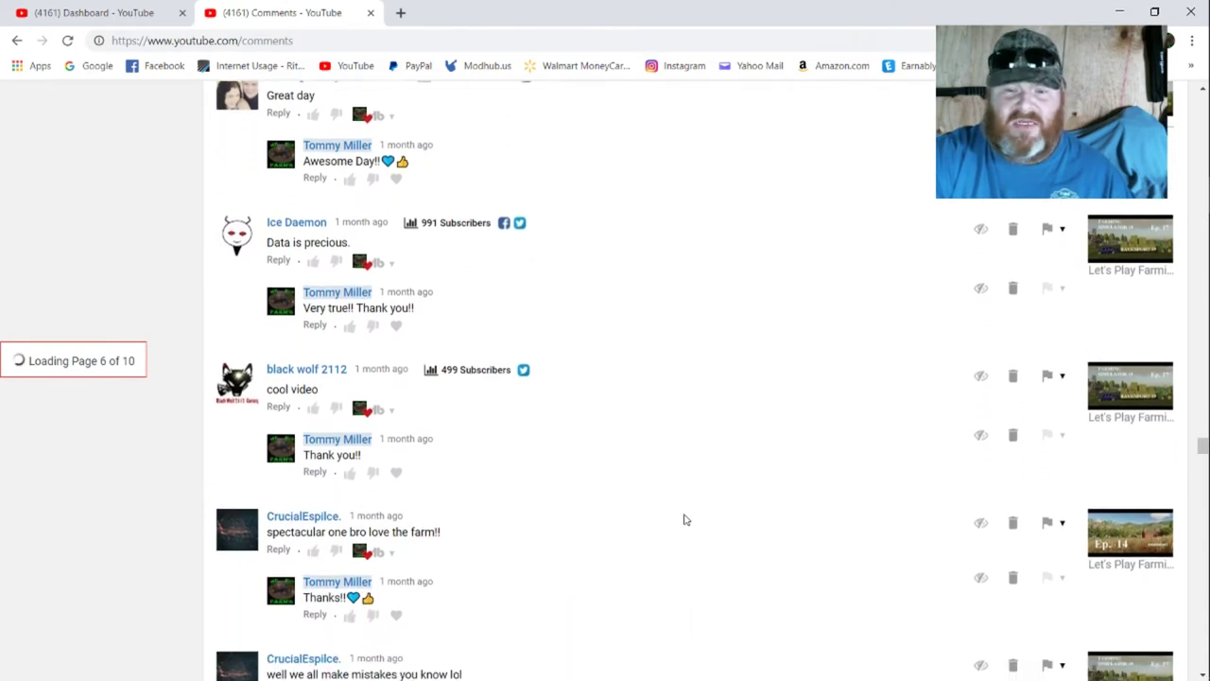
pyautogui.scroll(-1, 685, 519)
pyautogui.scroll(-1, 685, 519)
pyautogui.scroll(-1, 685, 519)
pyautogui.scroll(-1, 685, 519)
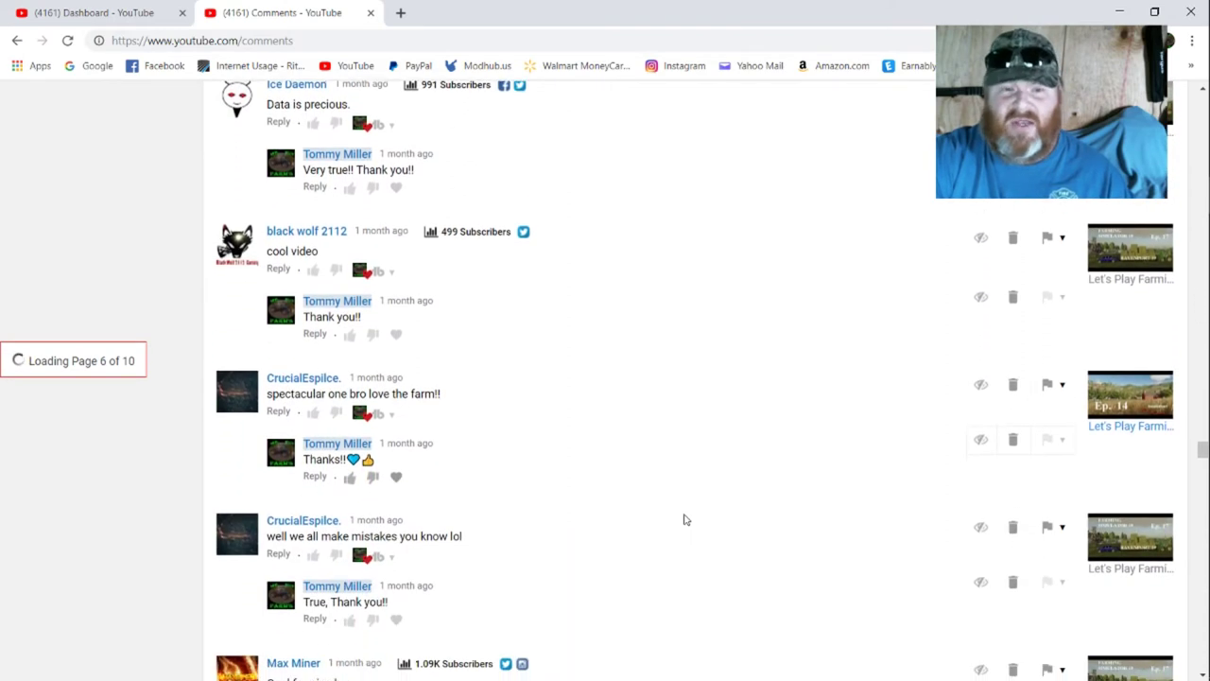
pyautogui.scroll(-1, 685, 520)
pyautogui.scroll(-1, 685, 519)
pyautogui.scroll(-1, 685, 519)
pyautogui.scroll(-1, 685, 519)
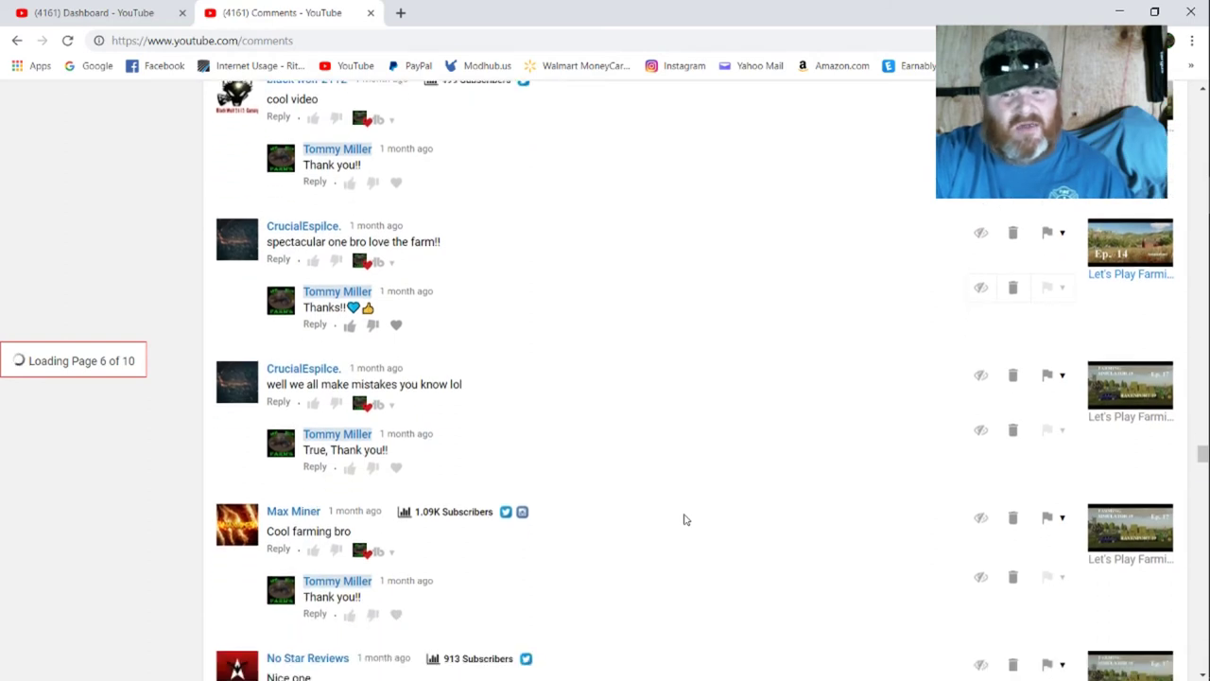
pyautogui.scroll(-1, 685, 519)
pyautogui.scroll(-1, 685, 519)
pyautogui.scroll(-1, 685, 520)
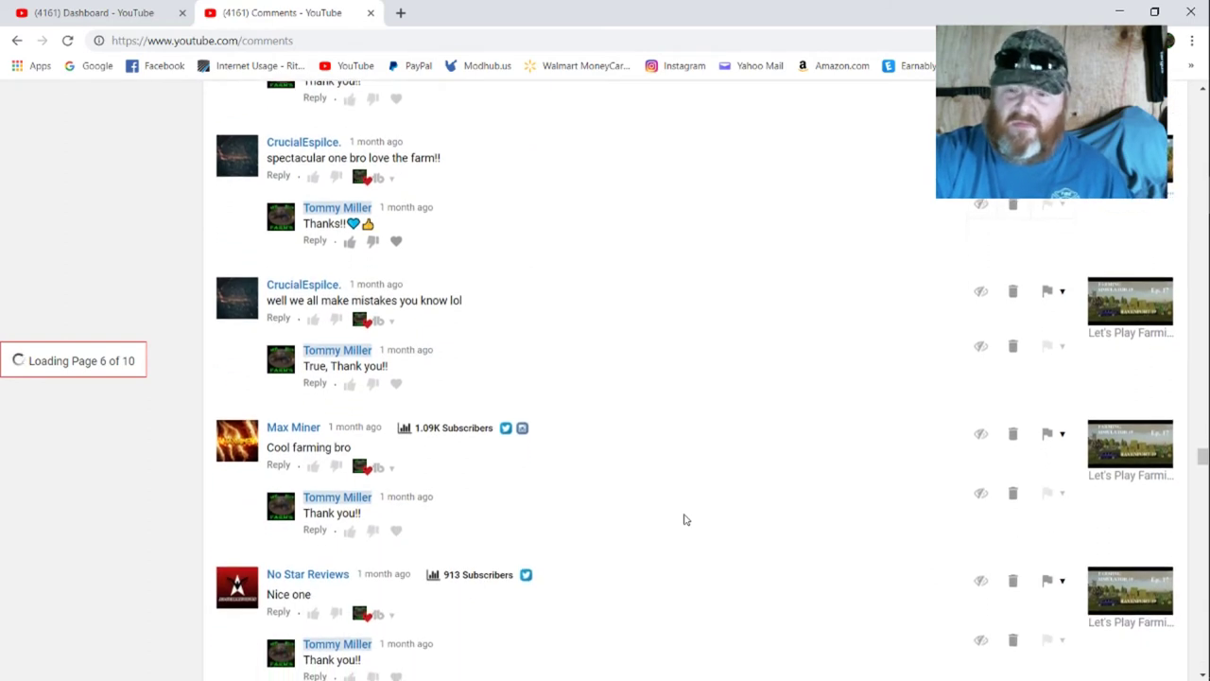
pyautogui.scroll(-1, 686, 519)
pyautogui.scroll(-1, 686, 519)
pyautogui.scroll(-1, 685, 519)
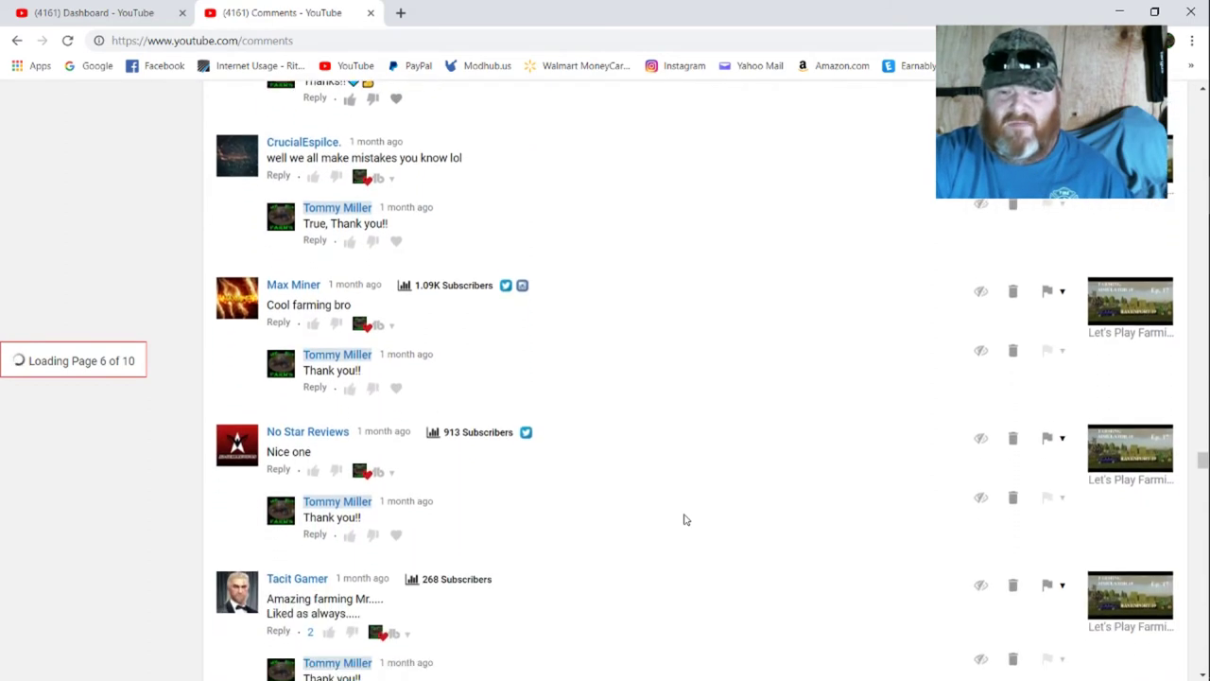
pyautogui.scroll(-1, 685, 519)
pyautogui.scroll(-1, 686, 519)
pyautogui.scroll(-1, 685, 519)
pyautogui.scroll(-1, 685, 519)
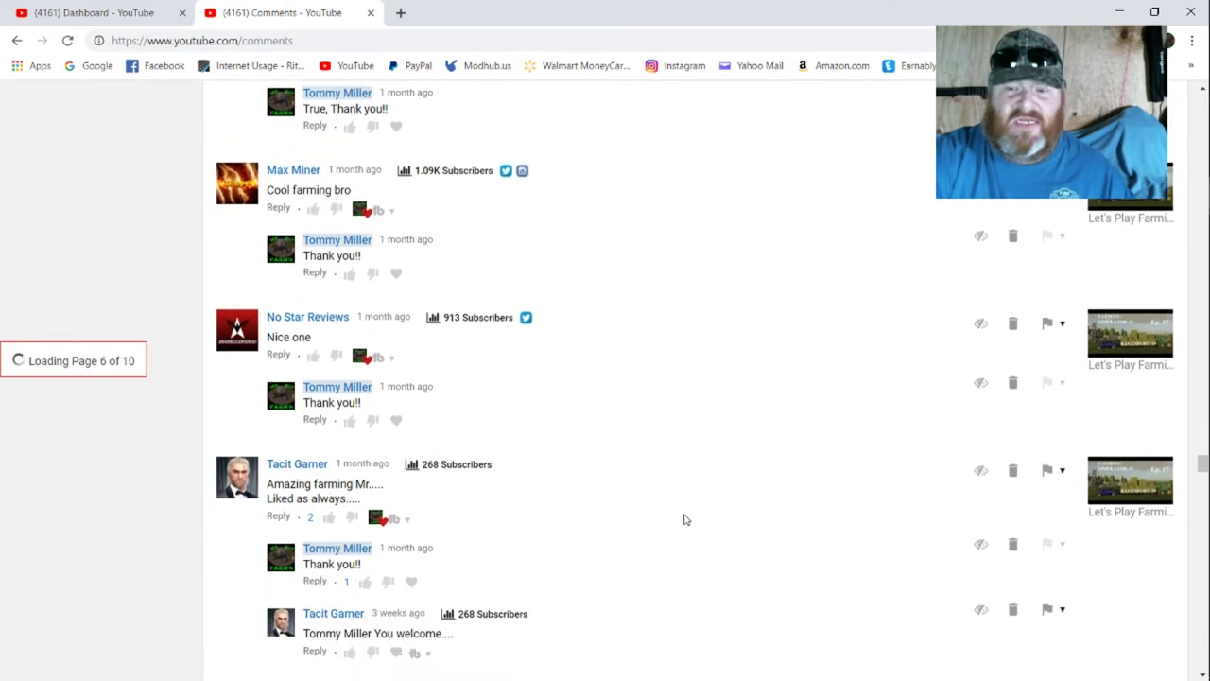
pyautogui.scroll(-1, 686, 519)
pyautogui.scroll(-1, 686, 519)
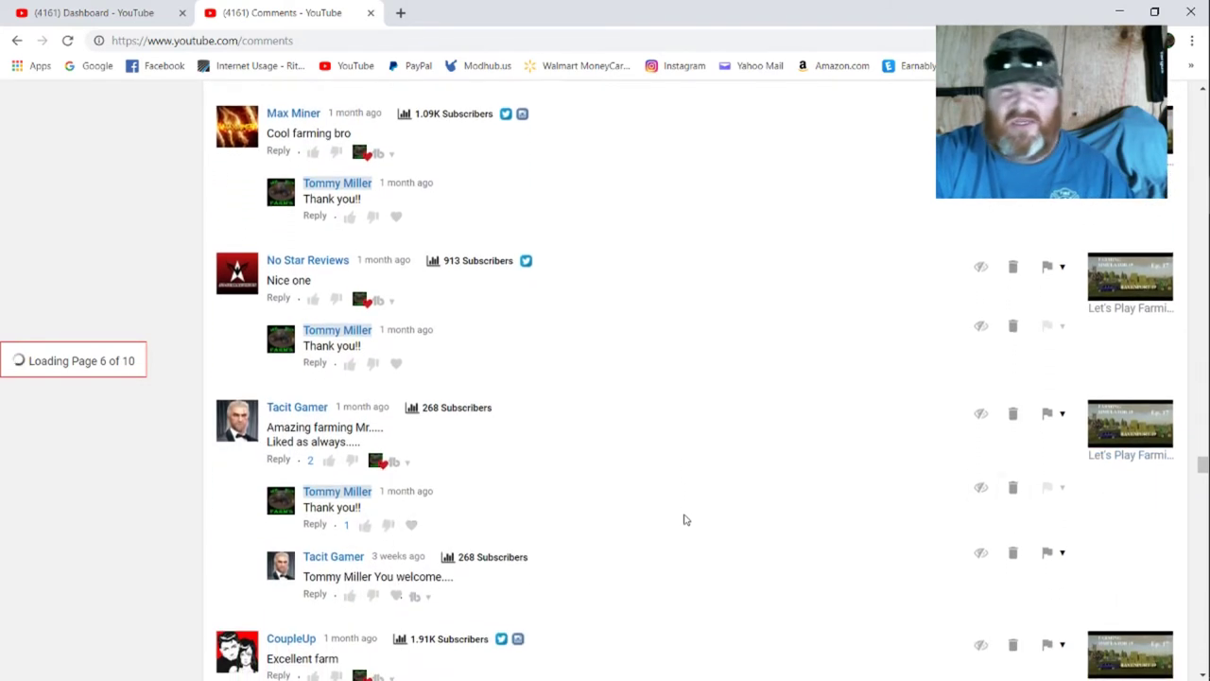
pyautogui.scroll(-1, 686, 519)
pyautogui.scroll(-1, 686, 519)
pyautogui.scroll(-1, 686, 519)
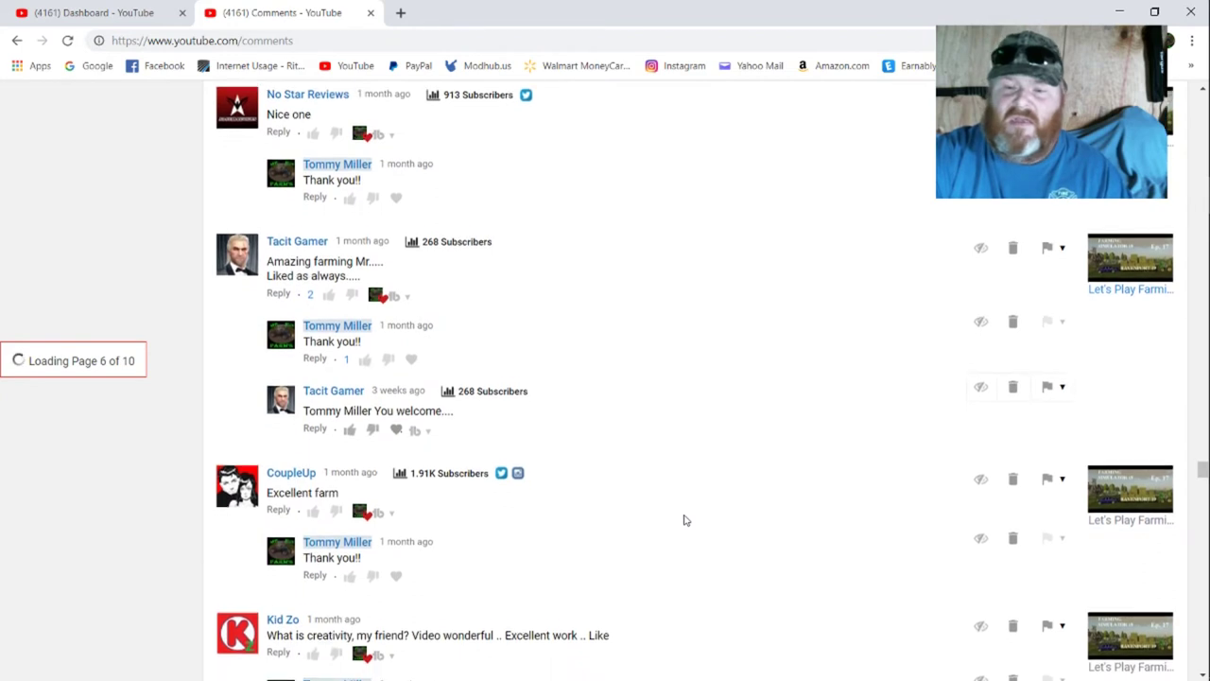
pyautogui.scroll(-1, 685, 519)
pyautogui.scroll(-1, 685, 519)
pyautogui.scroll(-1, 685, 519)
pyautogui.scroll(-1, 685, 520)
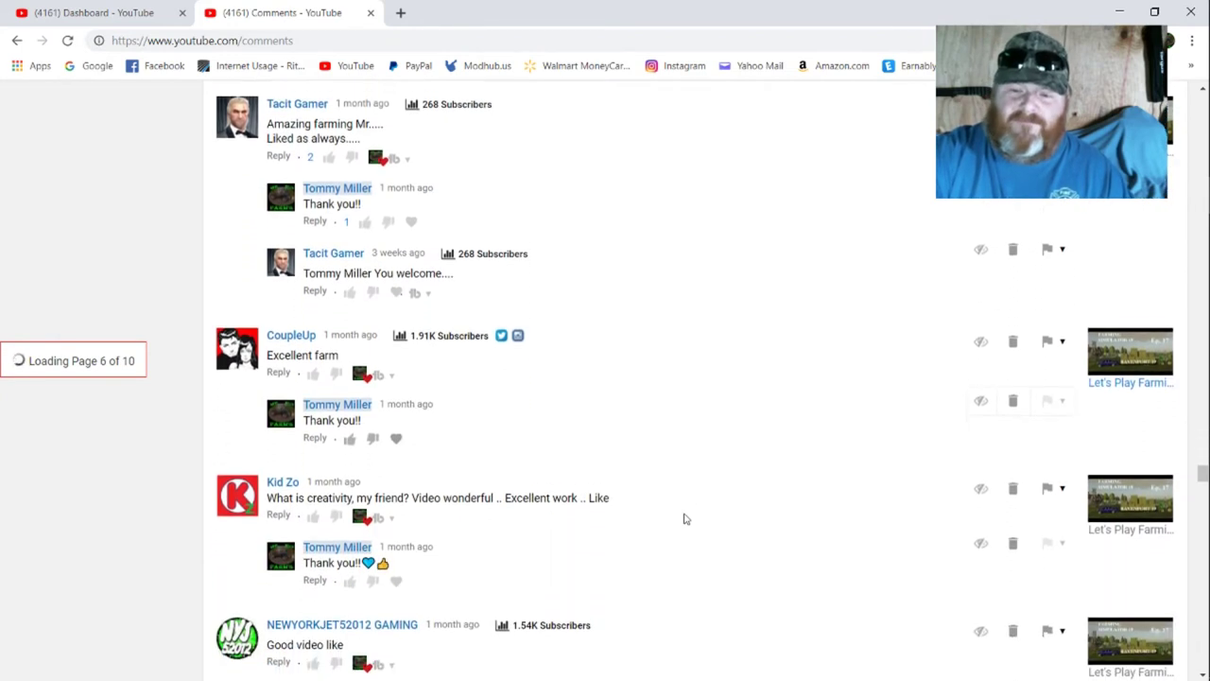
pyautogui.scroll(-1, 687, 518)
pyautogui.scroll(-2, 688, 518)
pyautogui.scroll(-1, 688, 518)
pyautogui.scroll(-1, 687, 518)
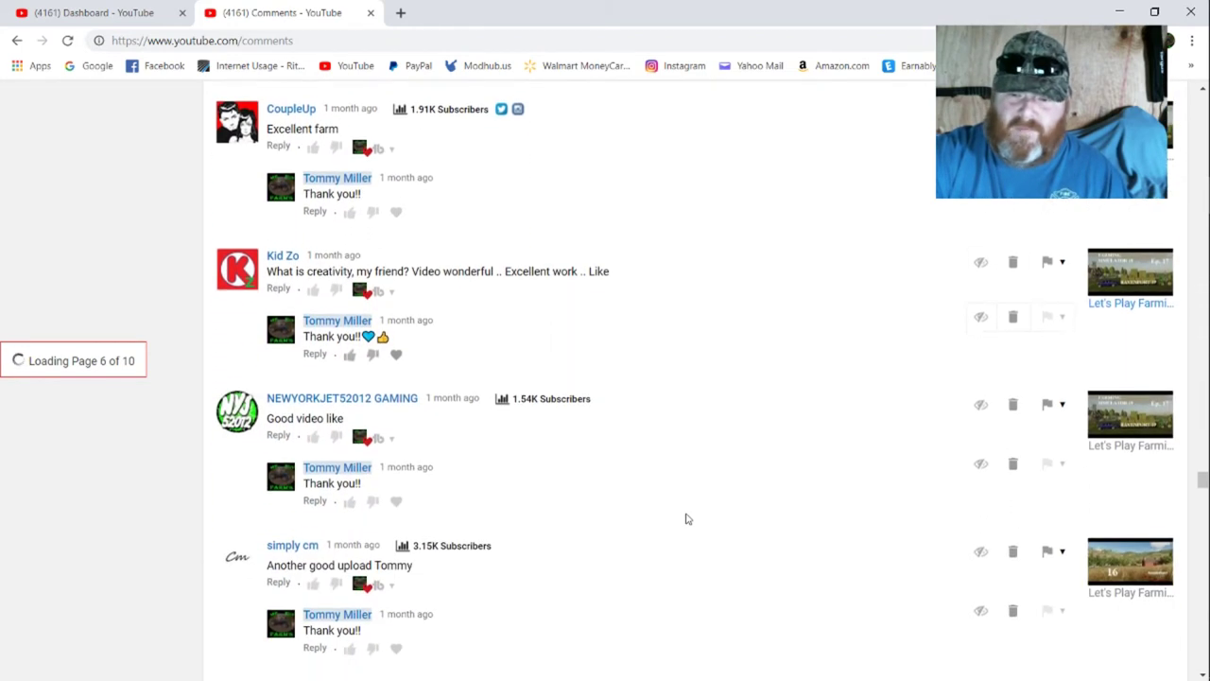
pyautogui.scroll(-1, 687, 518)
pyautogui.scroll(-1, 687, 518)
pyautogui.scroll(-1, 687, 518)
pyautogui.scroll(-1, 688, 518)
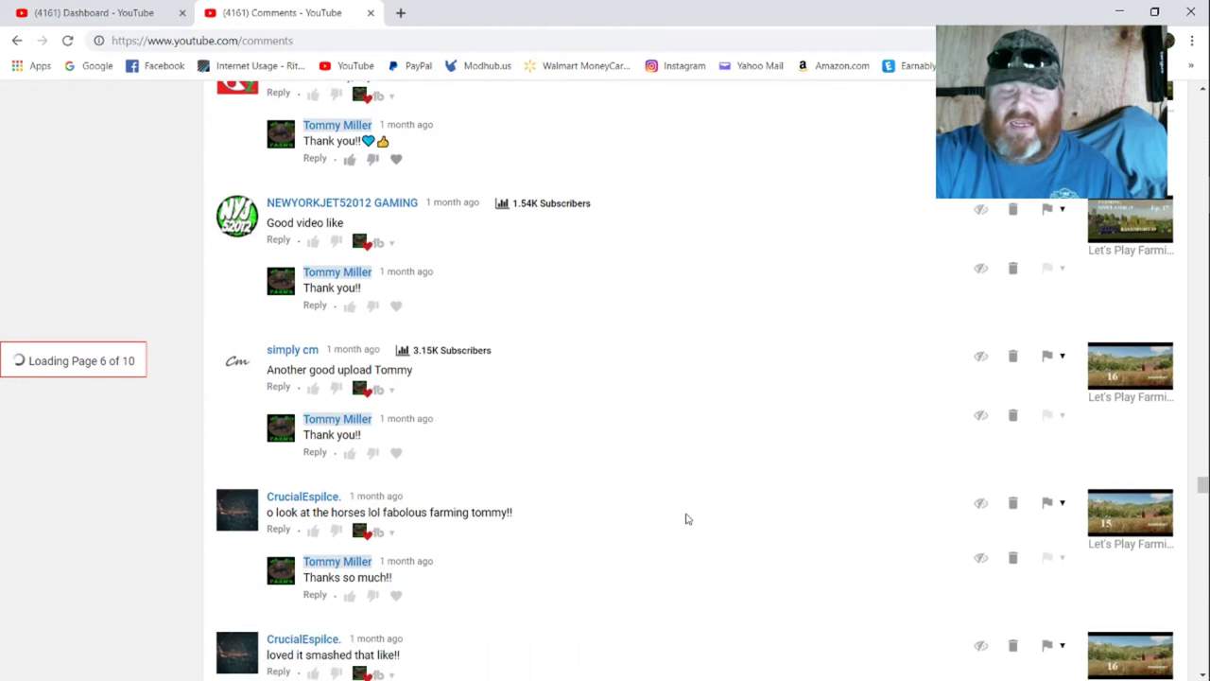
pyautogui.scroll(-1, 687, 518)
pyautogui.scroll(-1, 687, 518)
pyautogui.scroll(-1, 687, 518)
pyautogui.scroll(-1, 687, 518)
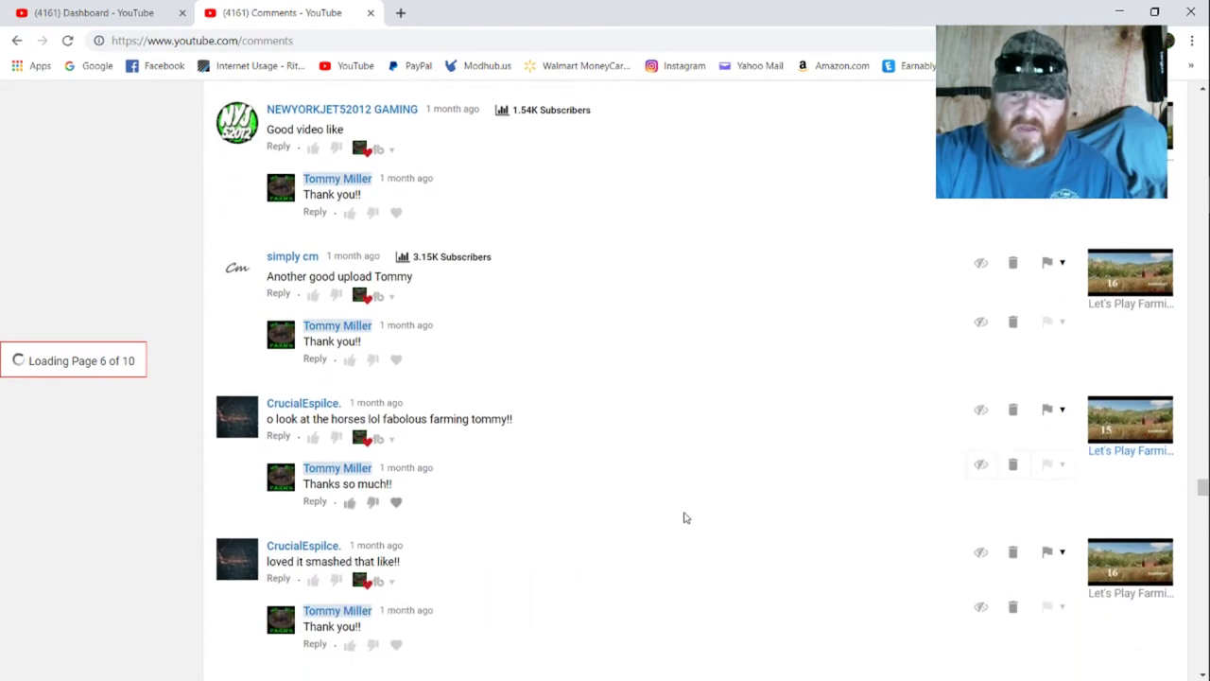
pyautogui.scroll(-1, 685, 517)
pyautogui.scroll(-1, 686, 517)
pyautogui.scroll(-1, 686, 517)
pyautogui.scroll(-1, 686, 517)
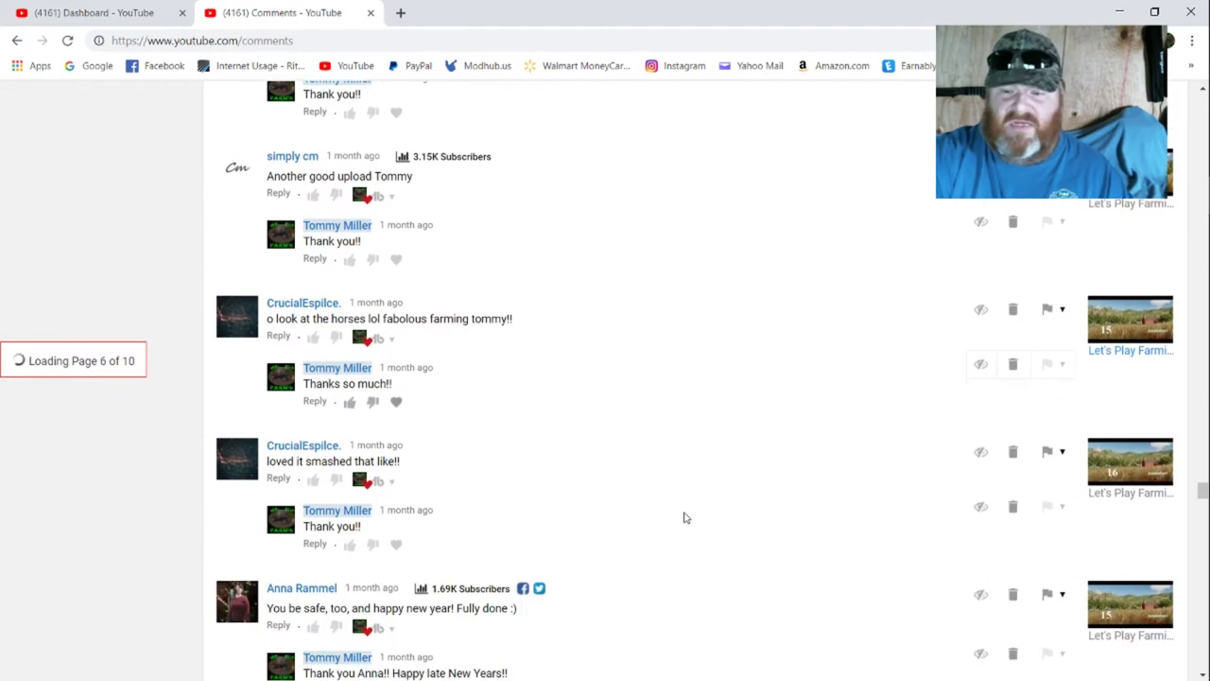
pyautogui.scroll(-1, 686, 517)
pyautogui.scroll(-1, 686, 518)
pyautogui.scroll(-1, 685, 517)
pyautogui.scroll(-1, 685, 517)
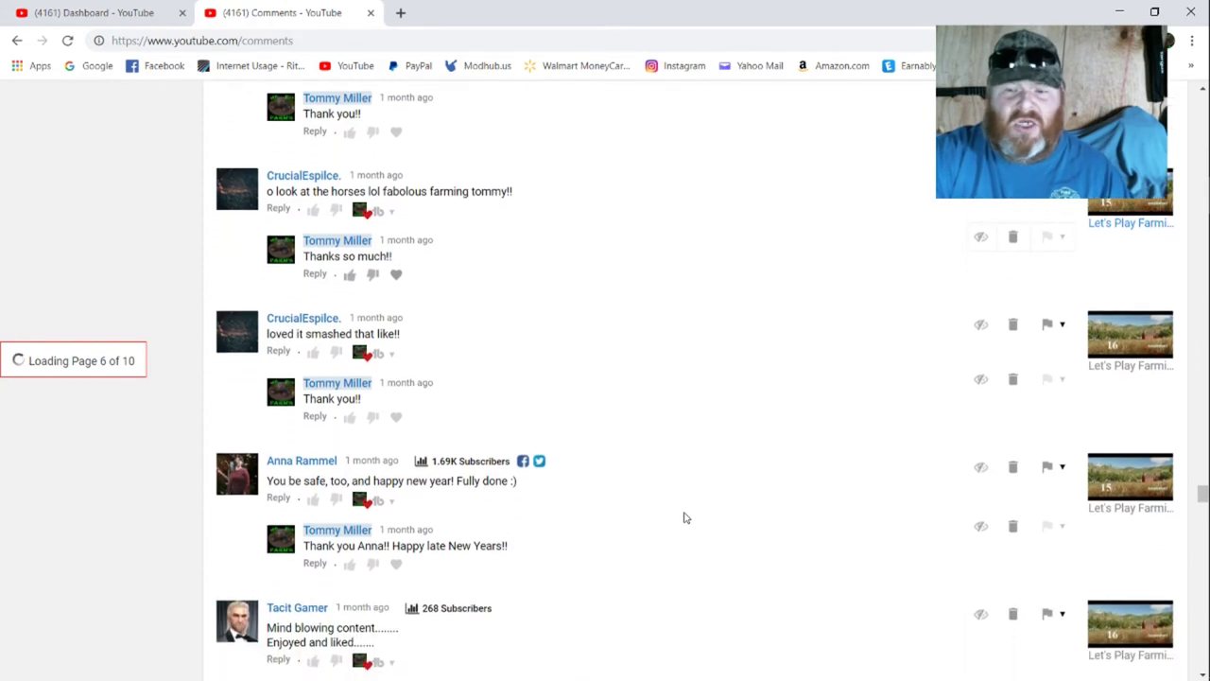
pyautogui.scroll(-1, 686, 517)
pyautogui.scroll(-1, 686, 517)
pyautogui.scroll(-1, 685, 517)
pyautogui.scroll(-1, 686, 518)
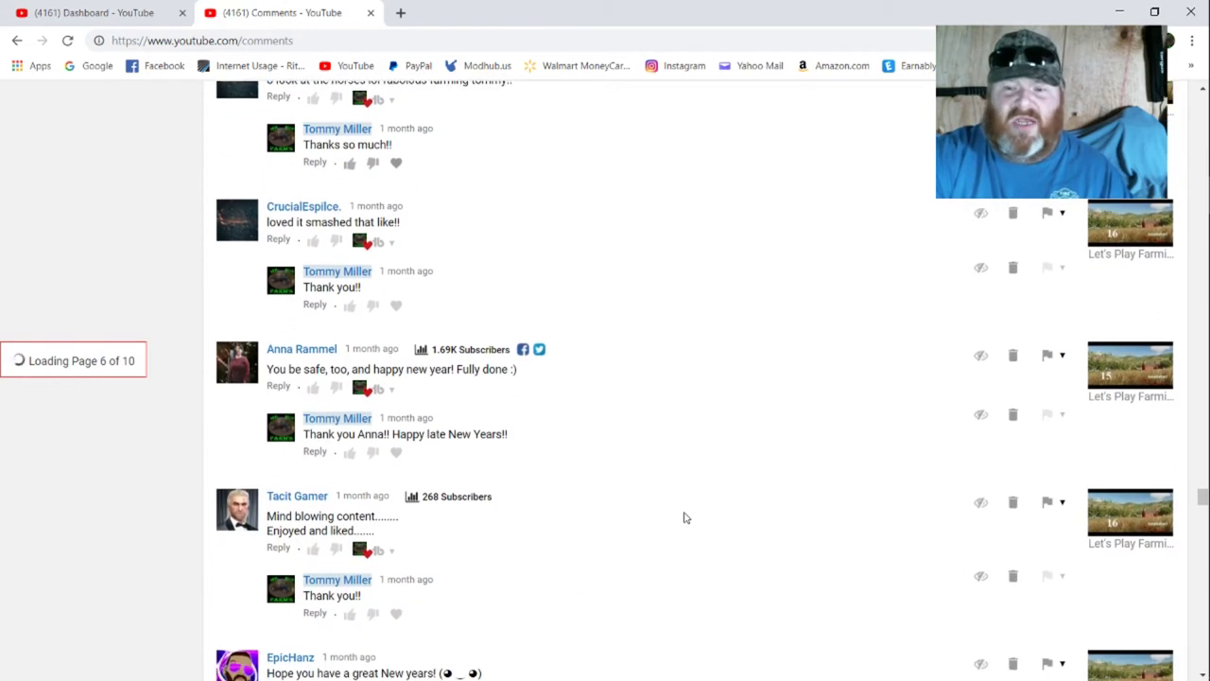
pyautogui.scroll(-1, 685, 517)
pyautogui.scroll(-1, 686, 518)
pyautogui.scroll(-1, 685, 518)
pyautogui.scroll(-1, 685, 517)
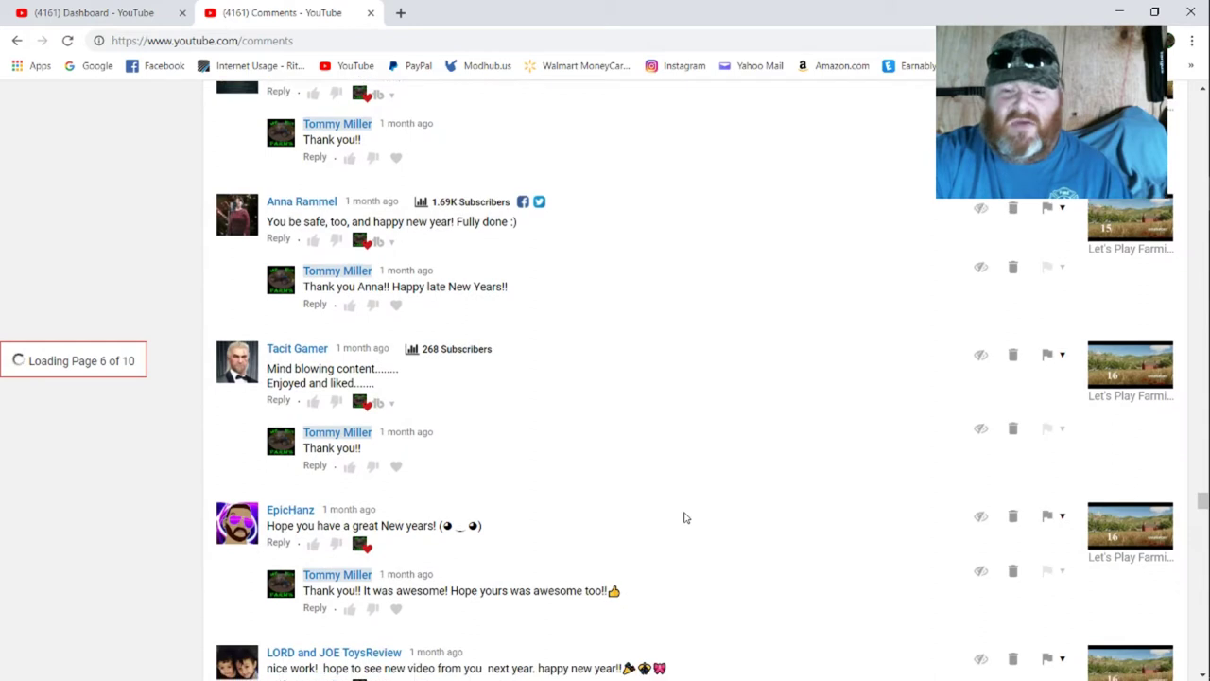
pyautogui.scroll(-1, 685, 517)
pyautogui.scroll(-1, 685, 517)
pyautogui.scroll(-1, 686, 517)
pyautogui.scroll(-1, 686, 517)
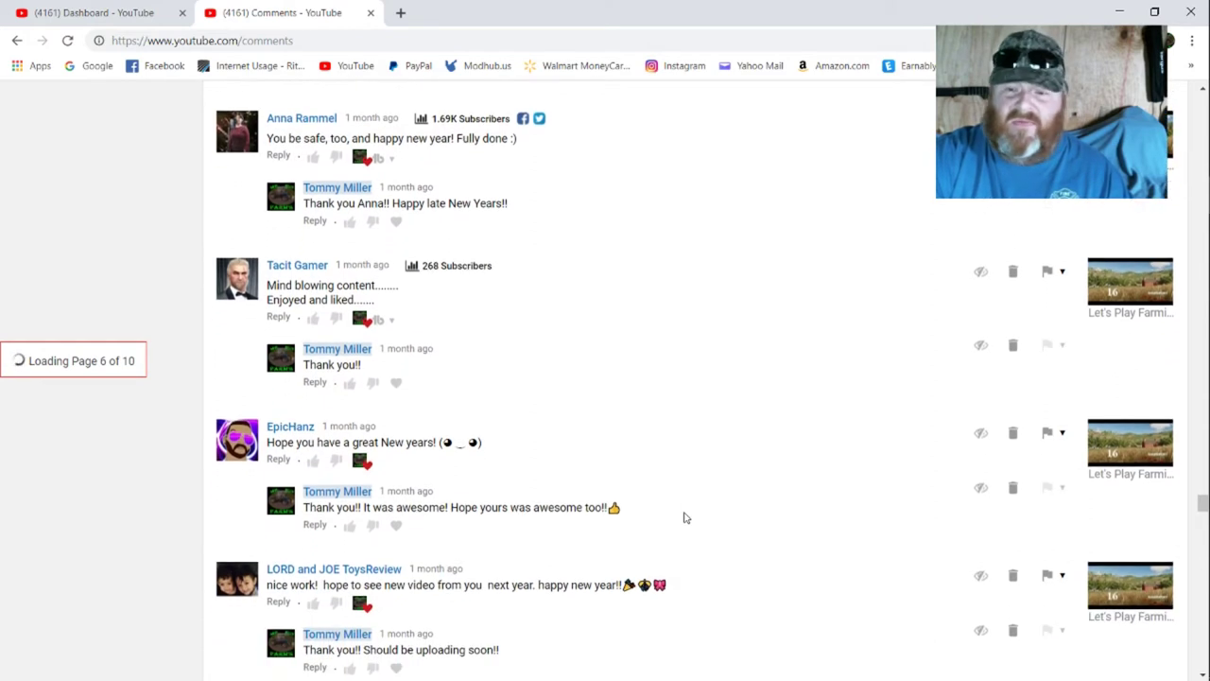
pyautogui.scroll(-1, 686, 517)
pyautogui.scroll(-1, 685, 518)
pyautogui.scroll(-1, 686, 518)
pyautogui.scroll(-1, 686, 517)
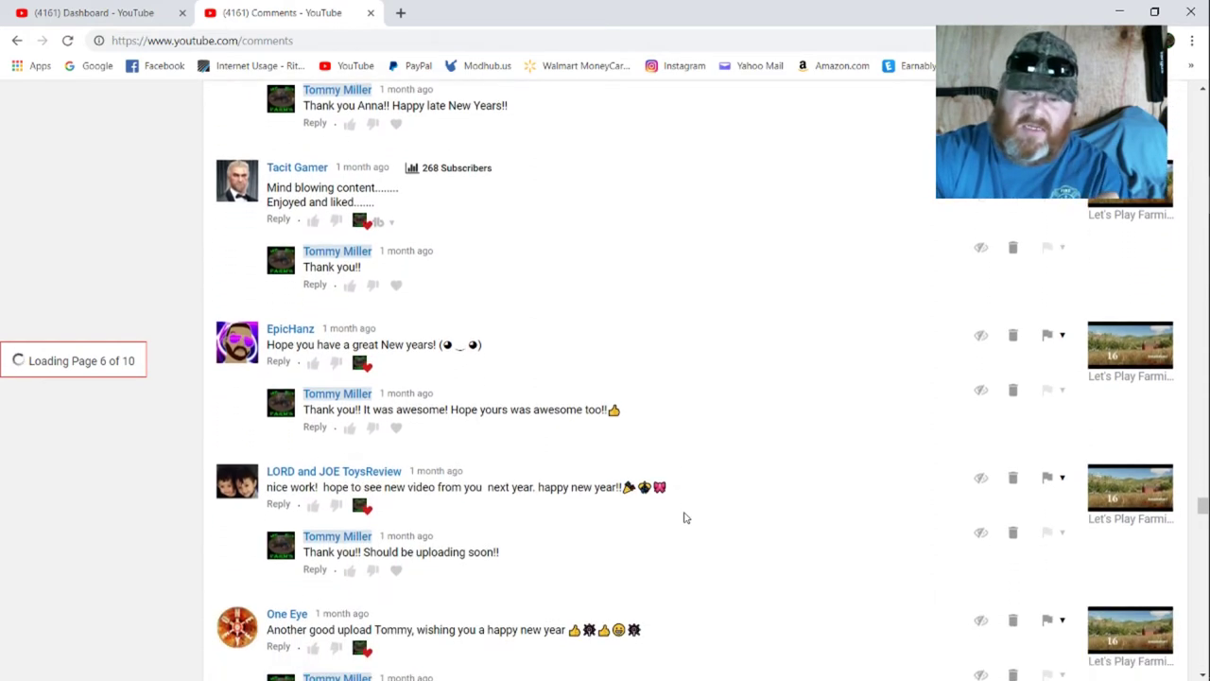
pyautogui.scroll(-1, 686, 517)
pyautogui.scroll(-1, 685, 517)
pyautogui.scroll(-1, 686, 517)
pyautogui.scroll(-1, 685, 517)
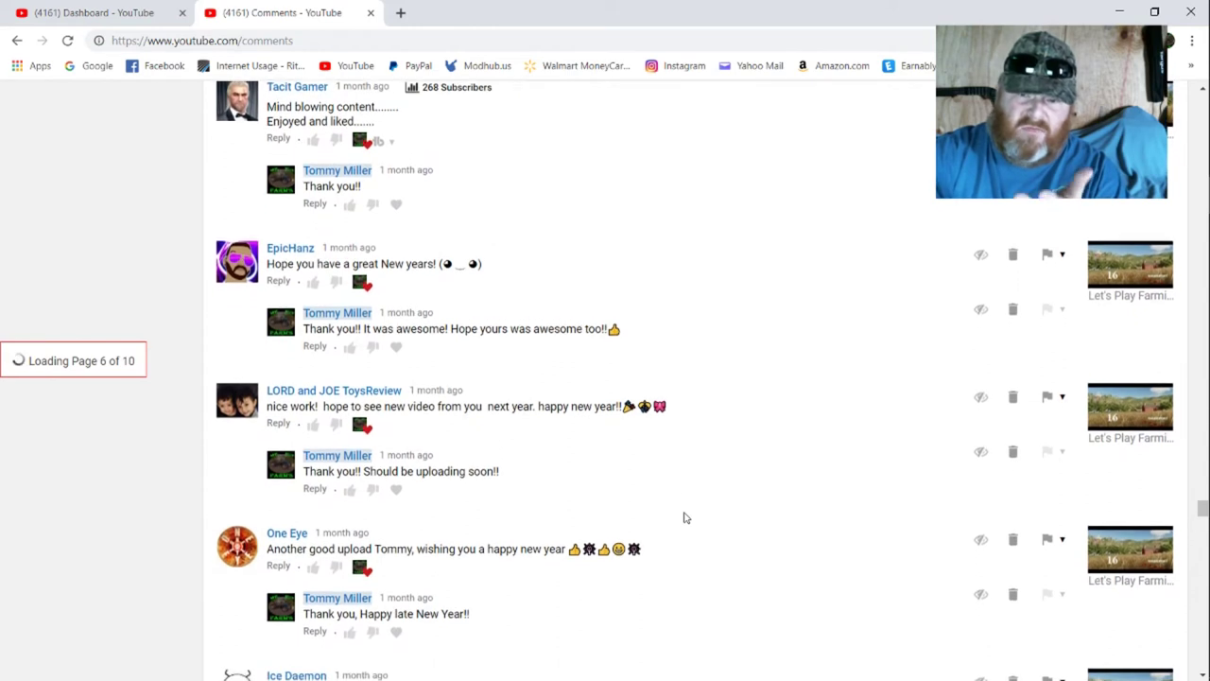
pyautogui.scroll(-1, 685, 517)
pyautogui.scroll(-1, 686, 517)
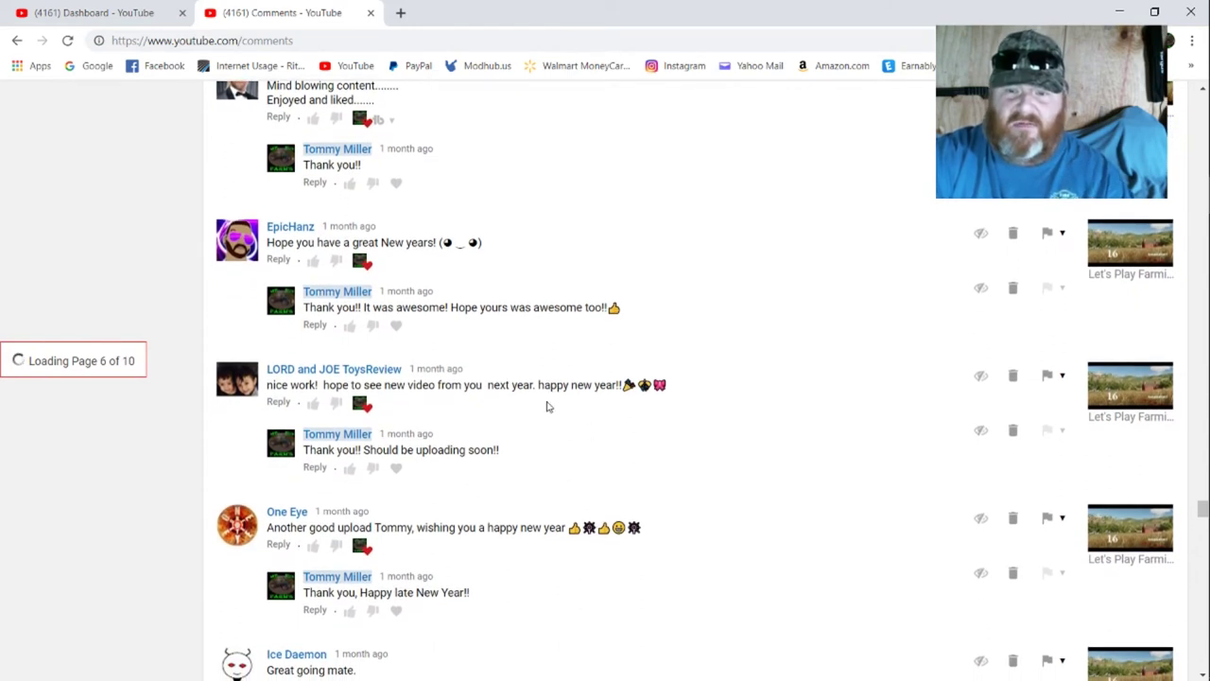
pyautogui.scroll(-1, 203, 227)
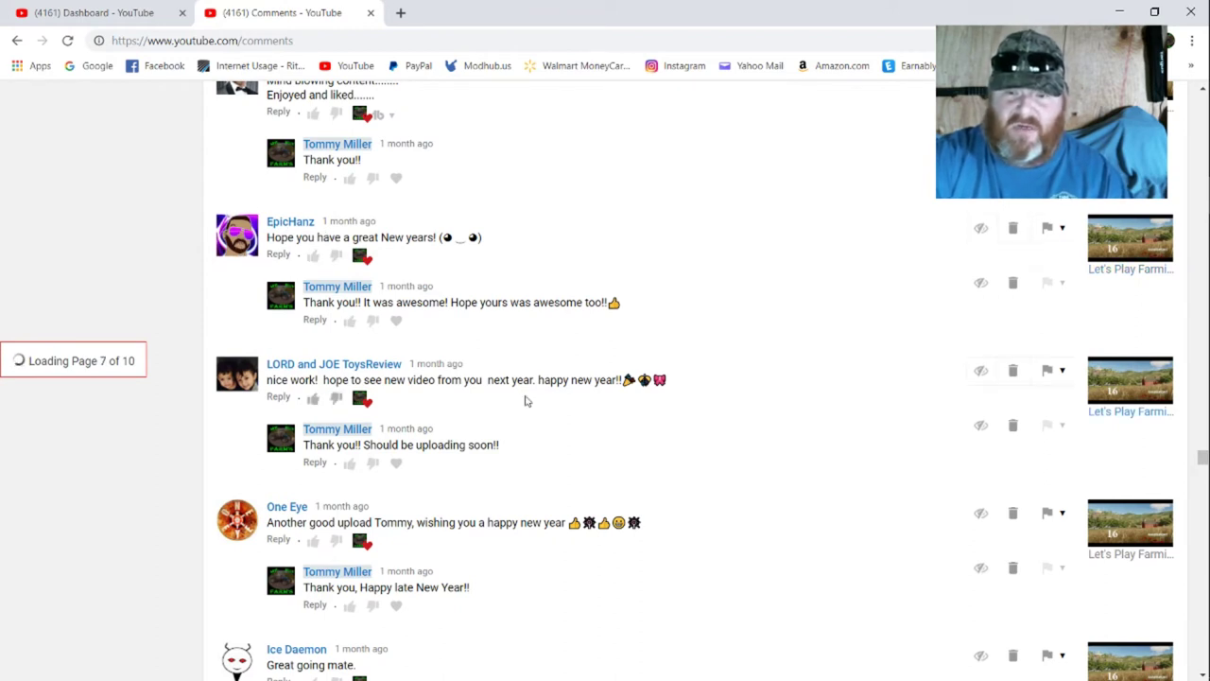
pyautogui.scroll(-1, 527, 401)
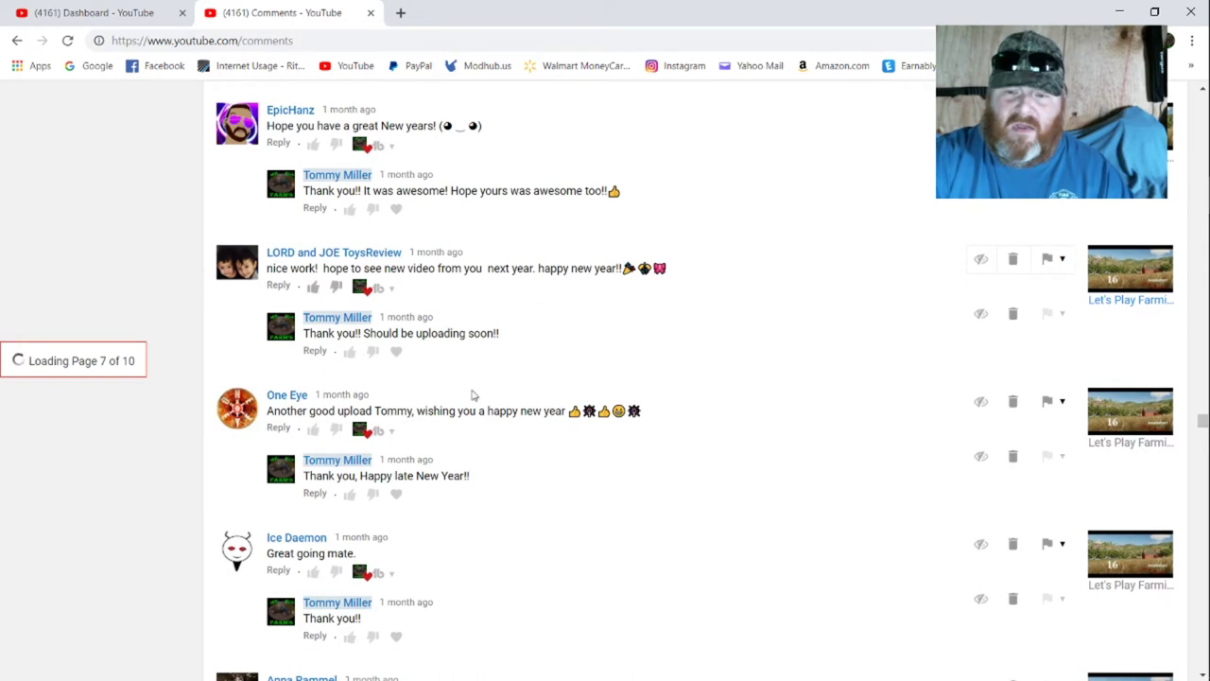
pyautogui.scroll(-3, 472, 394)
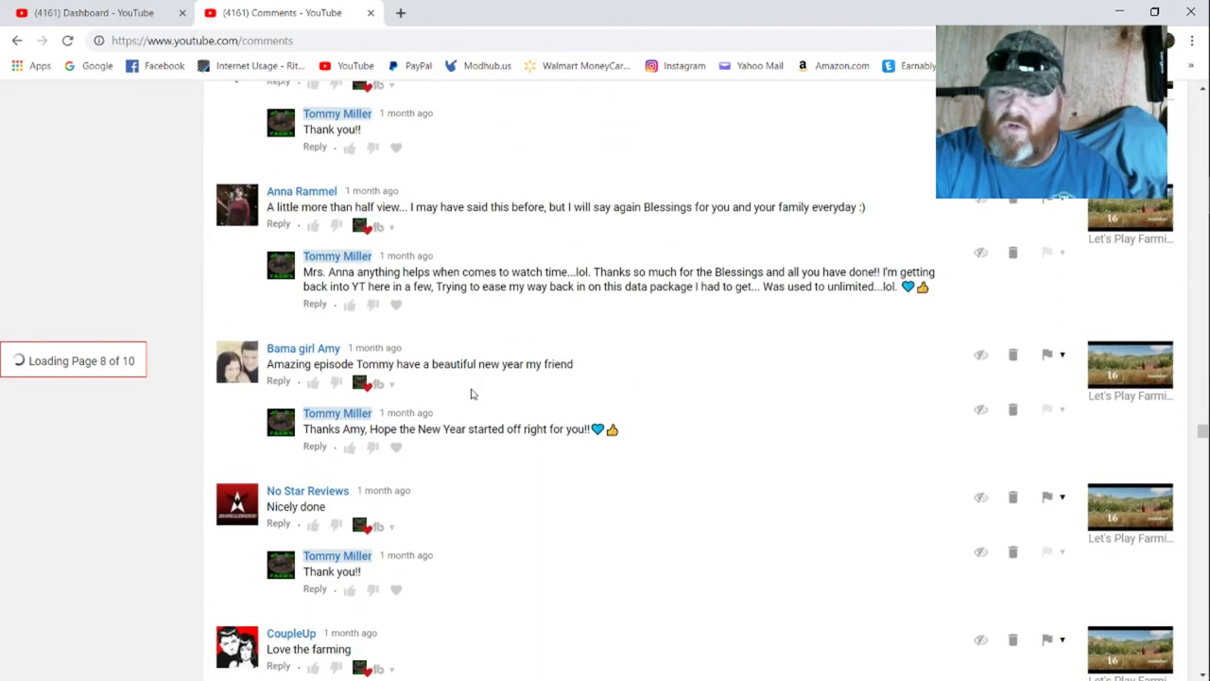
pyautogui.scroll(-1, 472, 393)
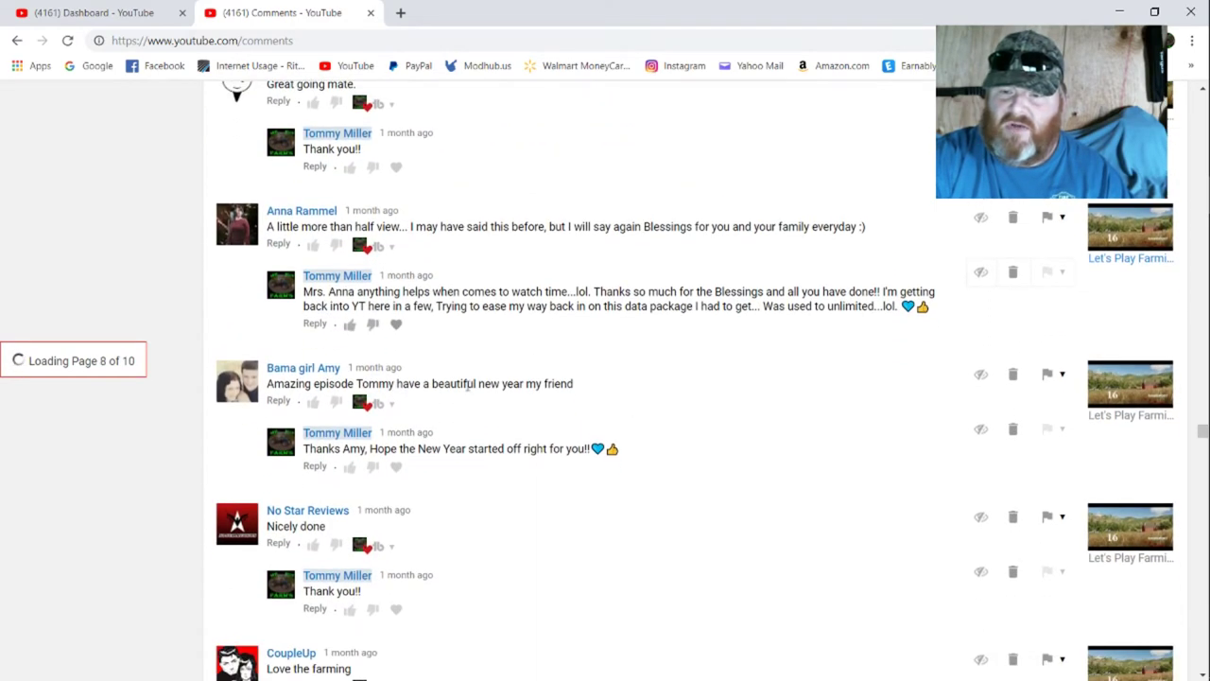
pyautogui.scroll(-1, 465, 385)
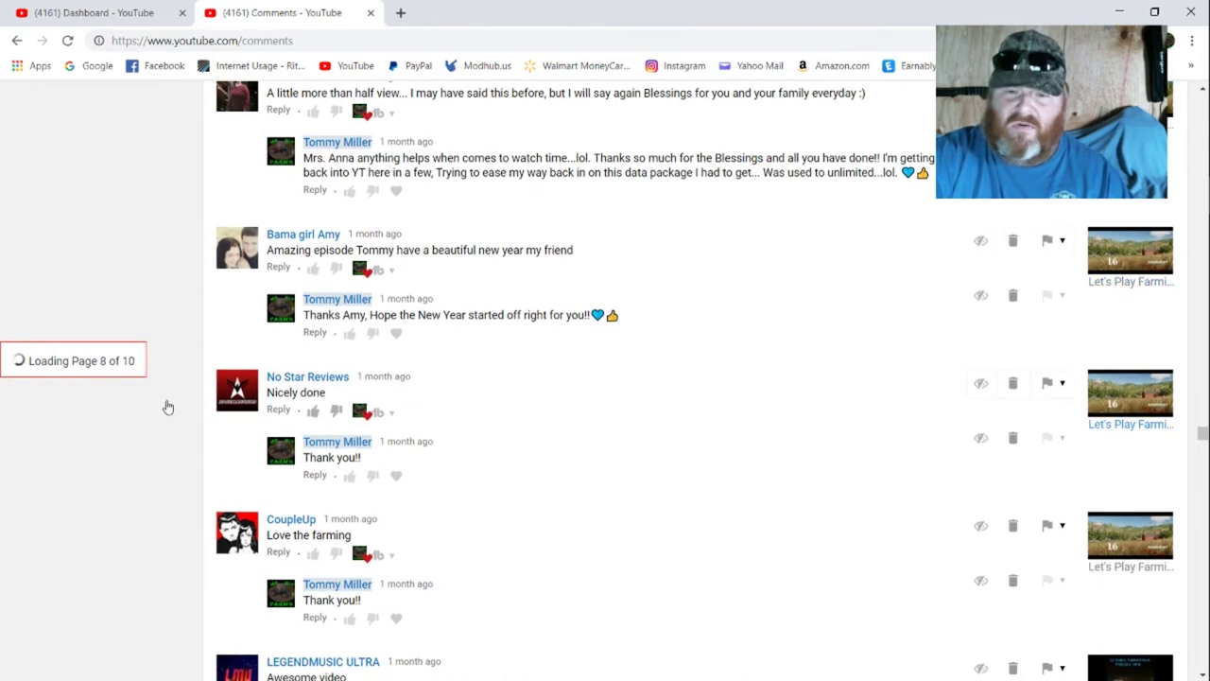
pyautogui.scroll(-1, 610, 402)
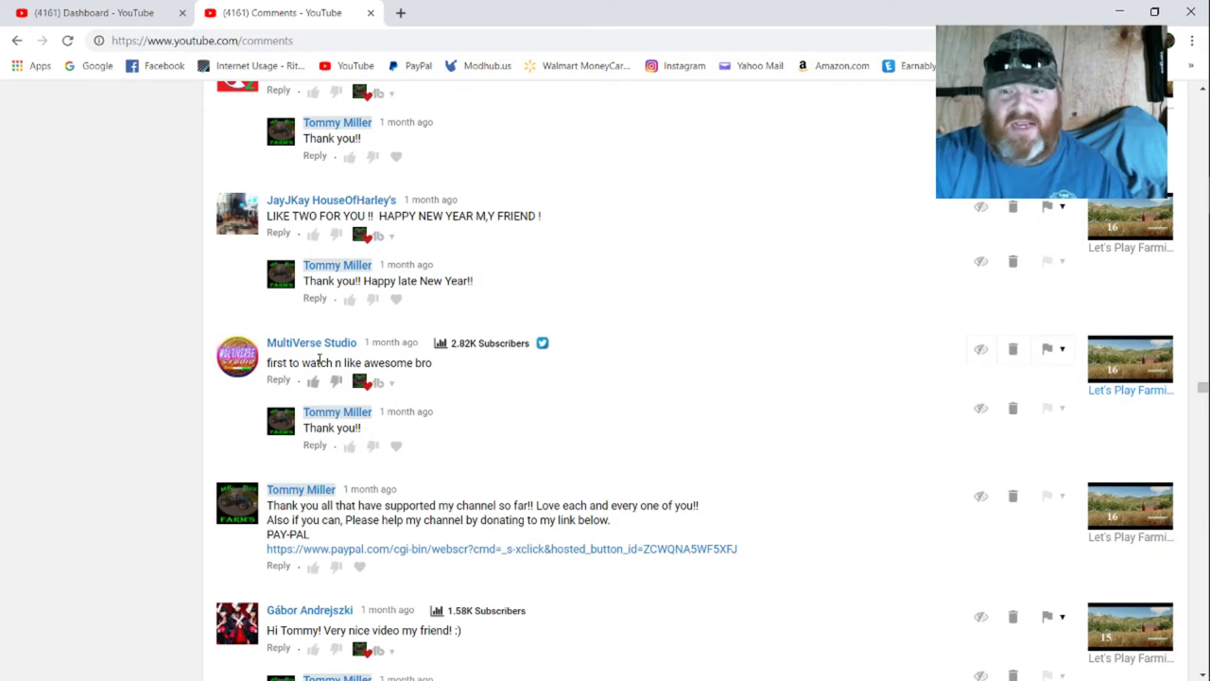
pyautogui.scroll(-1, 318, 359)
pyautogui.scroll(-1, 321, 362)
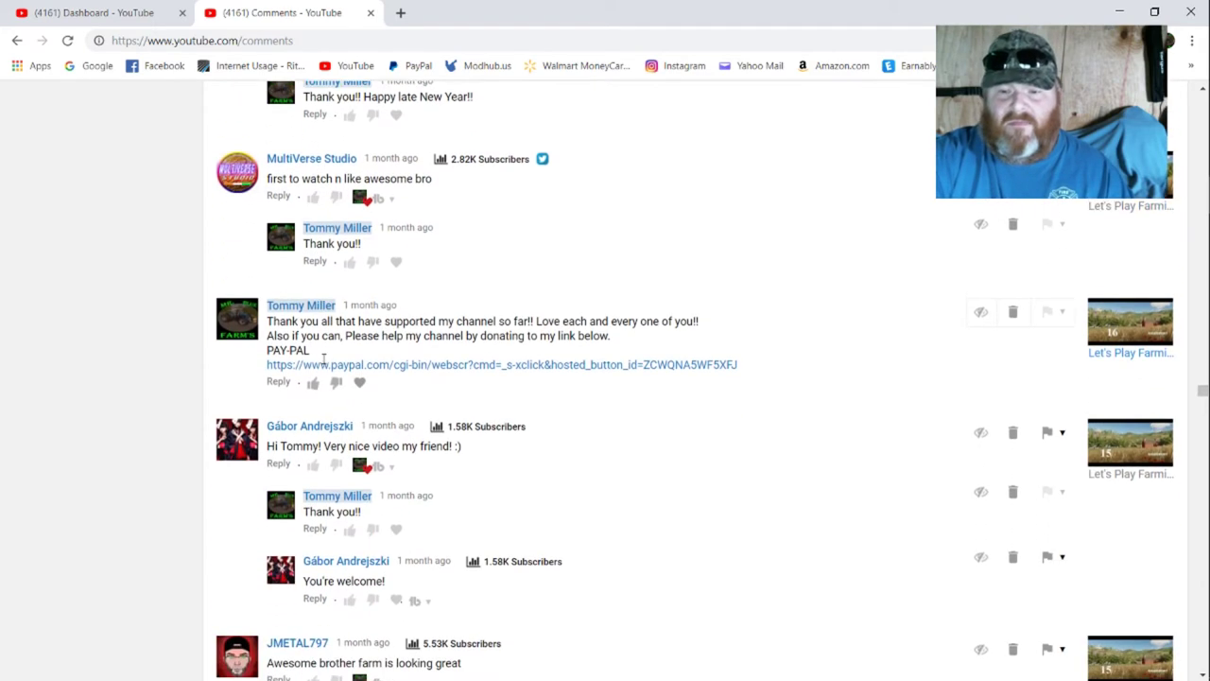
pyautogui.scroll(-1, 321, 363)
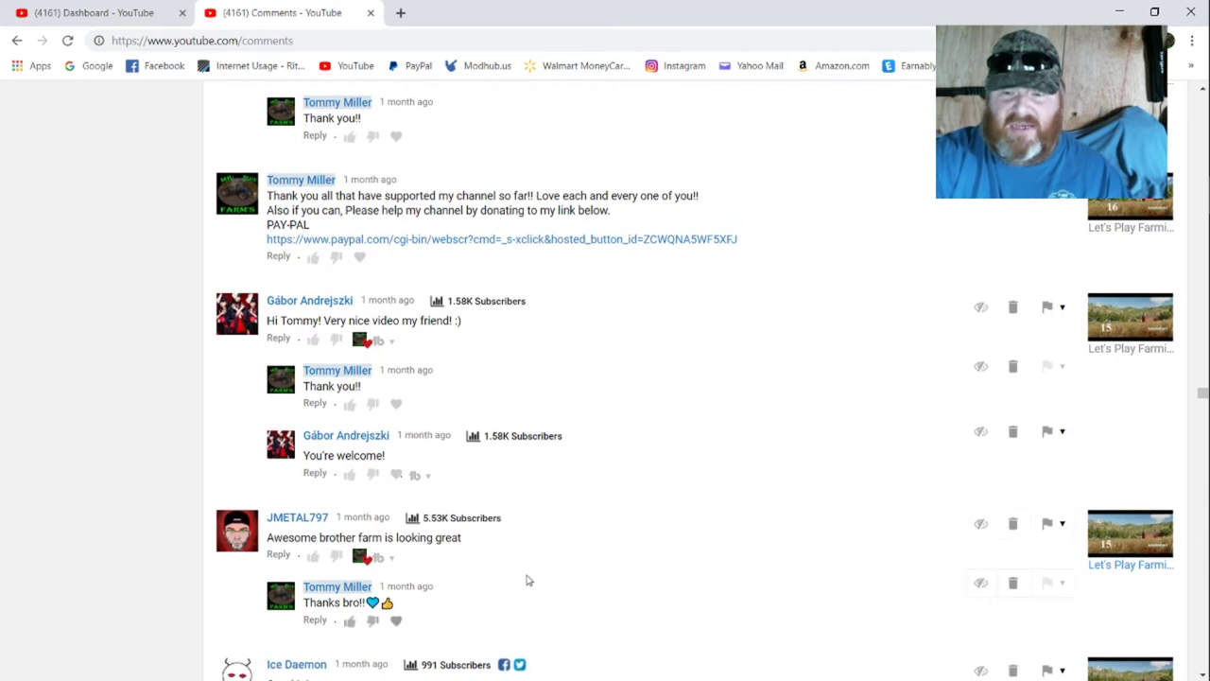
pyautogui.scroll(-1, 537, 563)
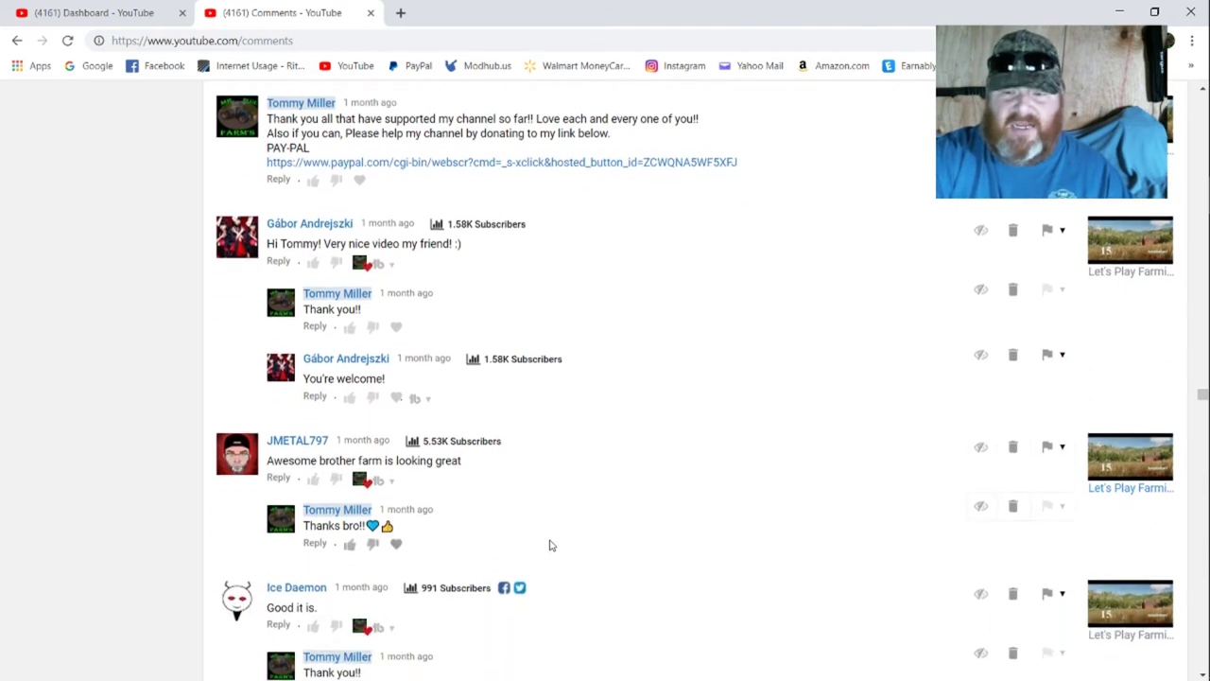
pyautogui.scroll(-1, 554, 542)
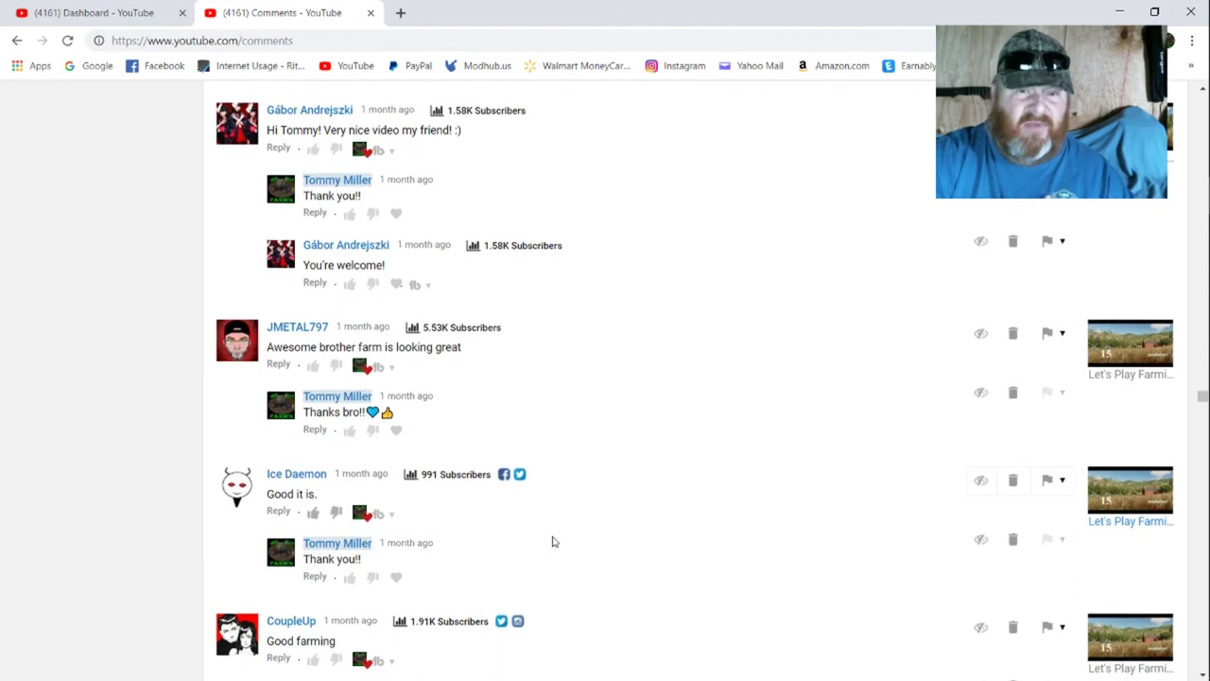
pyautogui.scroll(-2, 554, 541)
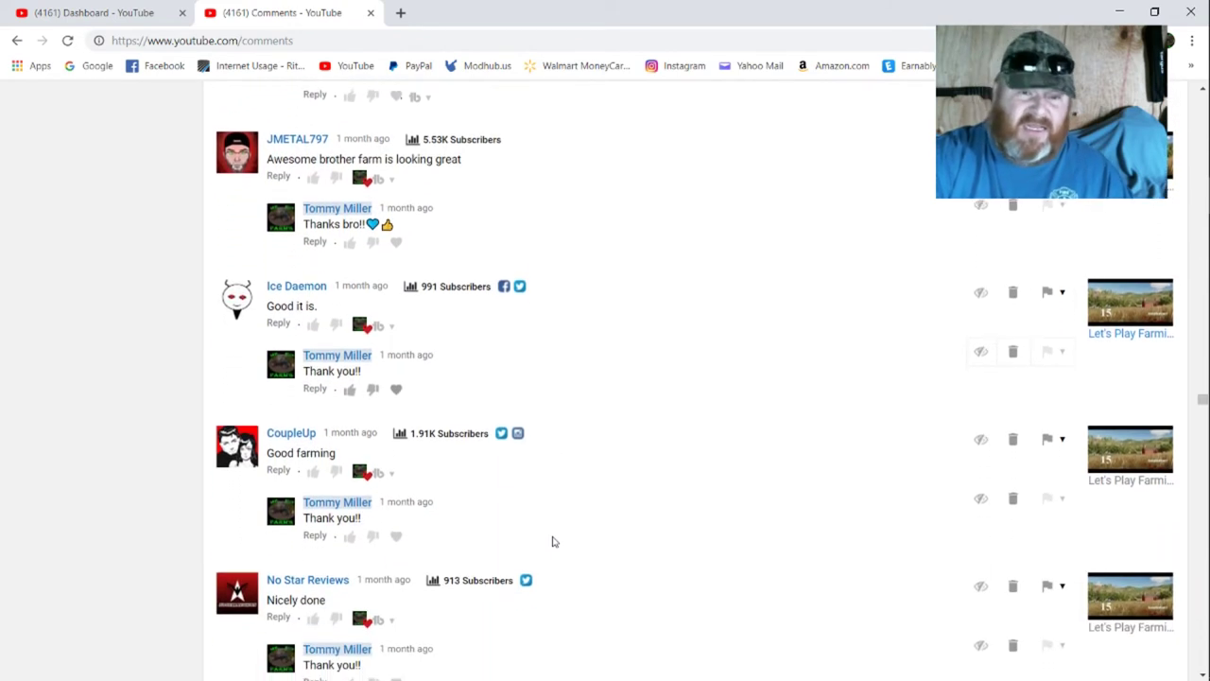
pyautogui.scroll(-1, 554, 542)
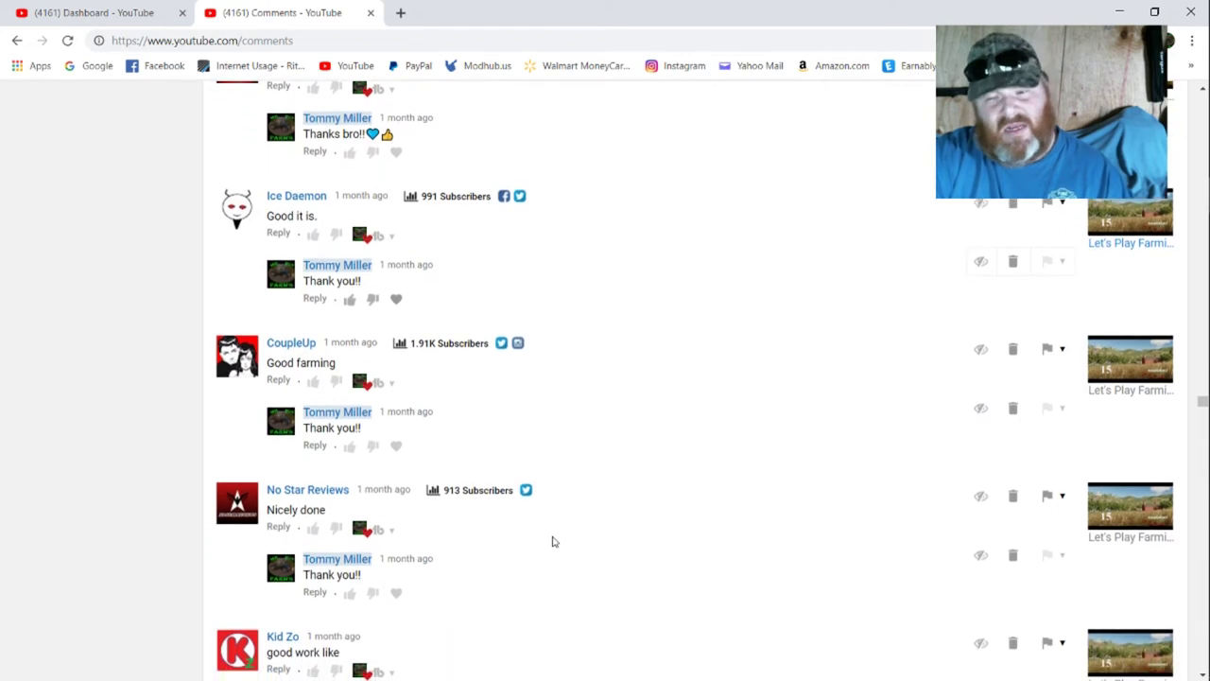
pyautogui.scroll(-1, 554, 542)
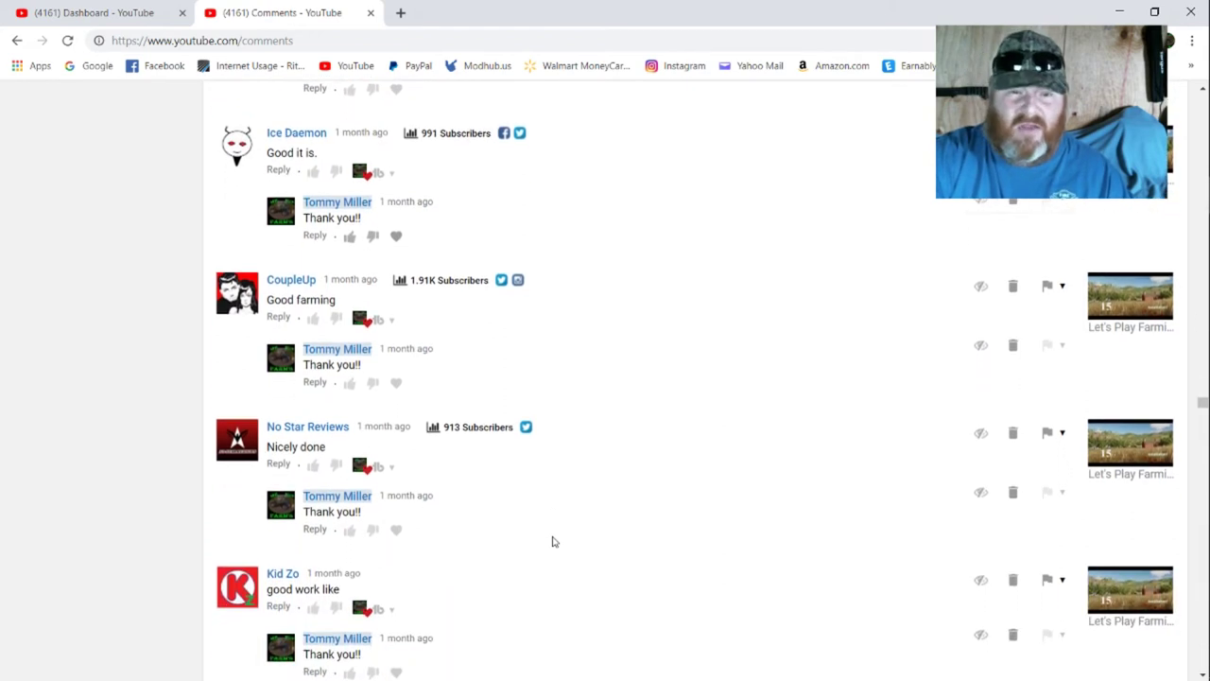
pyautogui.scroll(-1, 554, 542)
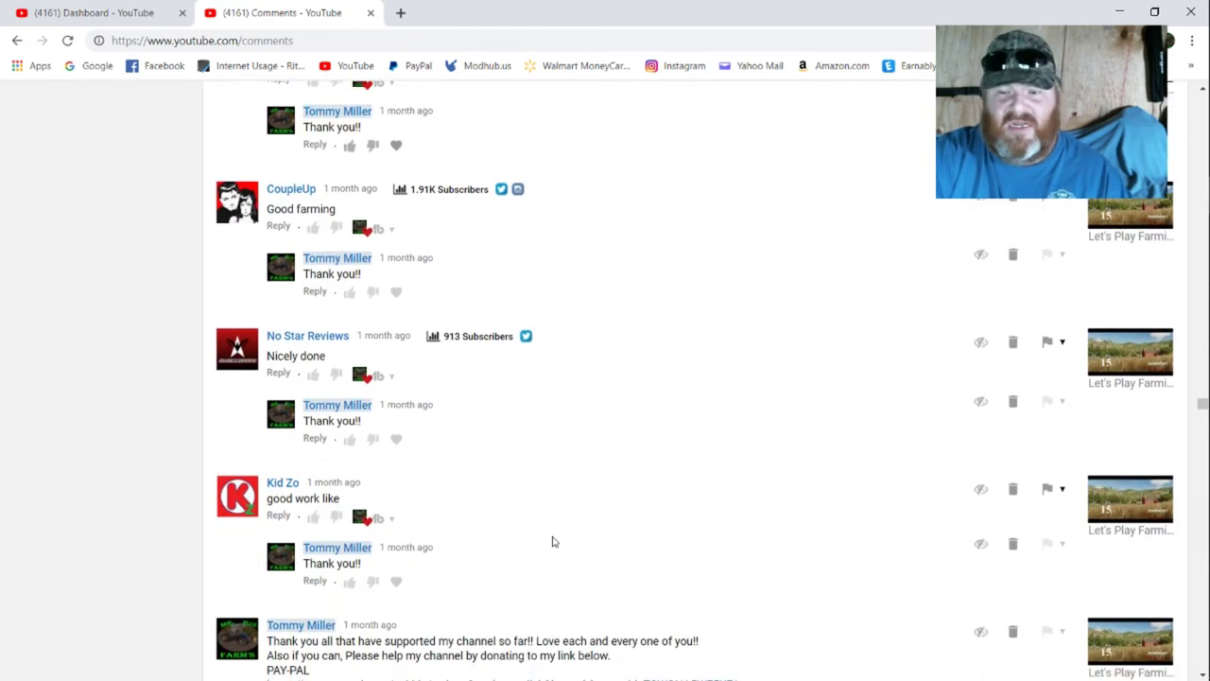
pyautogui.scroll(-2, 554, 542)
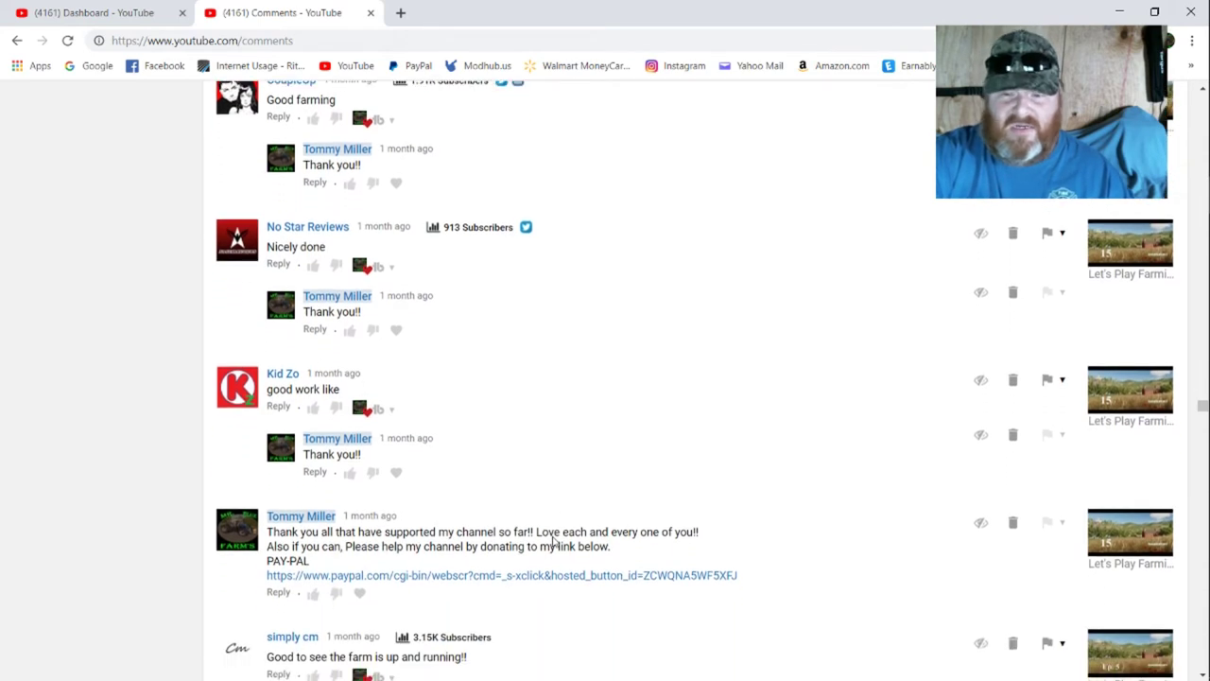
pyautogui.scroll(-1, 554, 542)
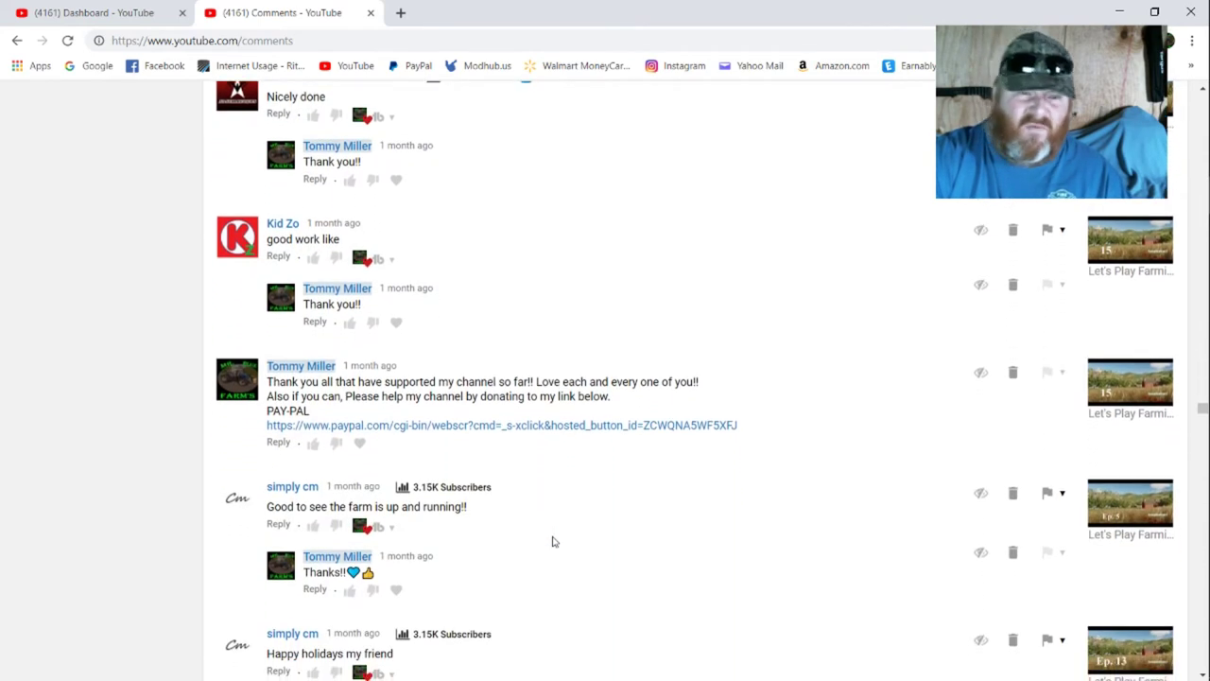
pyautogui.scroll(-1, 554, 541)
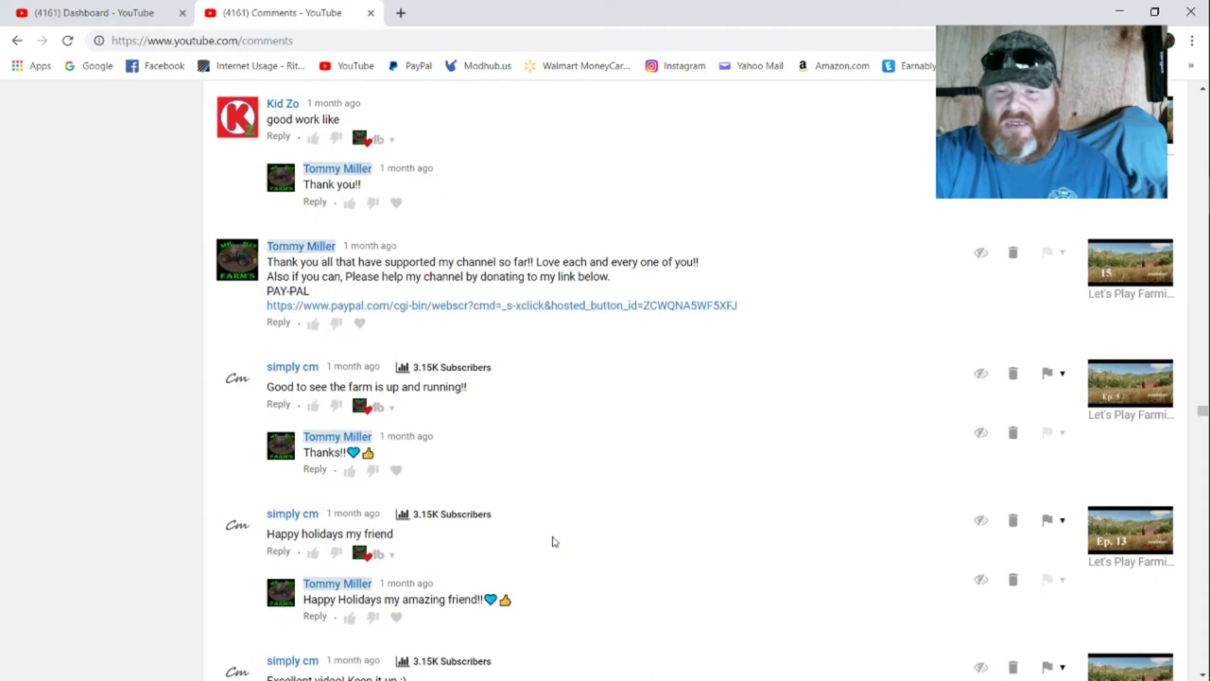
pyautogui.scroll(-1, 554, 542)
pyautogui.scroll(-1, 554, 542)
pyautogui.scroll(-1, 554, 542)
pyautogui.scroll(-1, 554, 541)
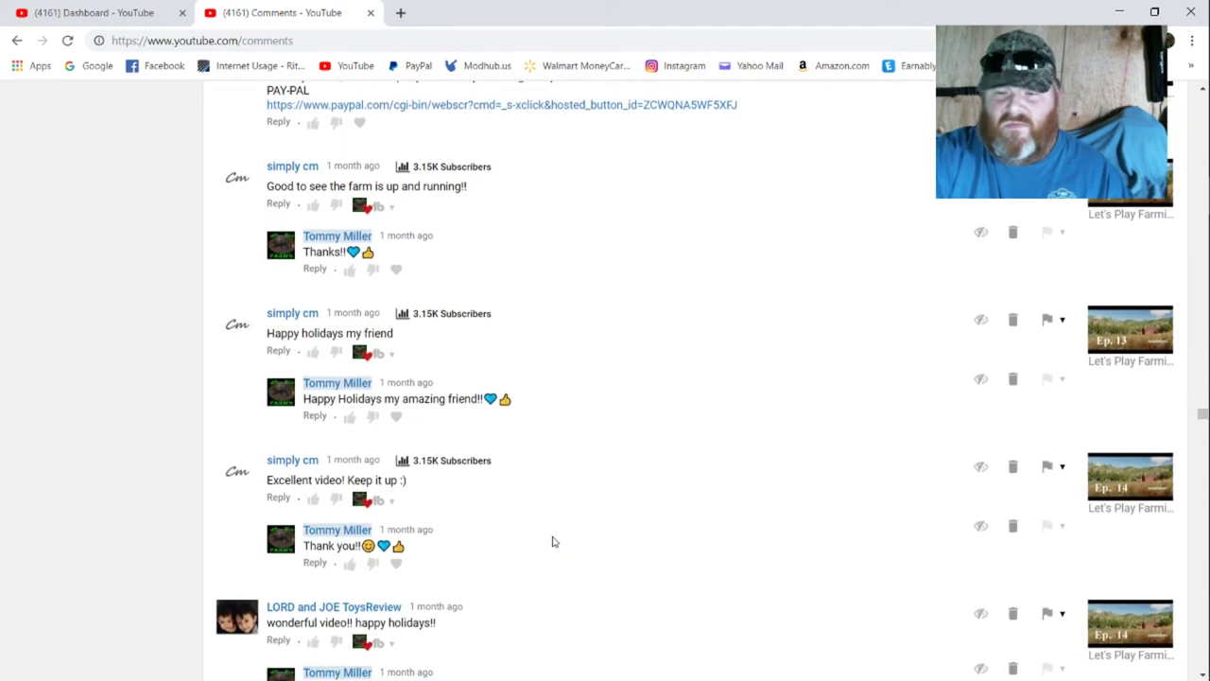
pyautogui.scroll(-1, 554, 541)
pyautogui.scroll(-1, 554, 541)
pyautogui.scroll(-1, 554, 542)
pyautogui.scroll(-1, 554, 541)
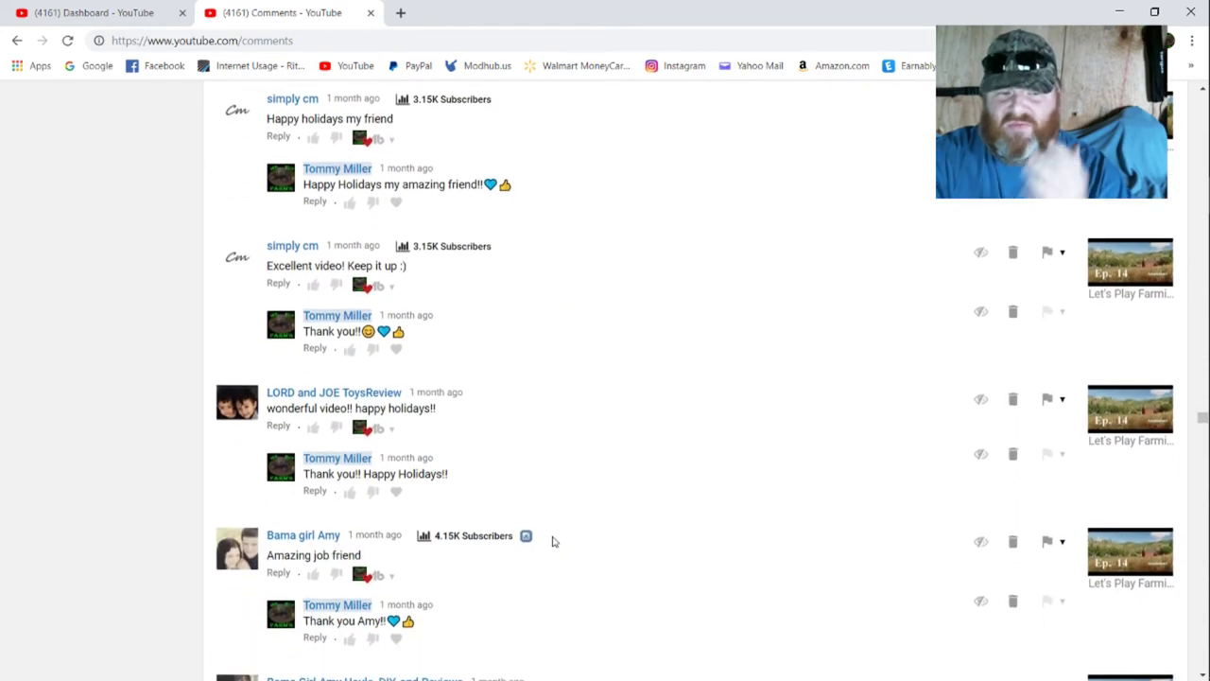
pyautogui.scroll(-1, 554, 542)
pyautogui.scroll(-1, 554, 542)
pyautogui.scroll(-1, 554, 541)
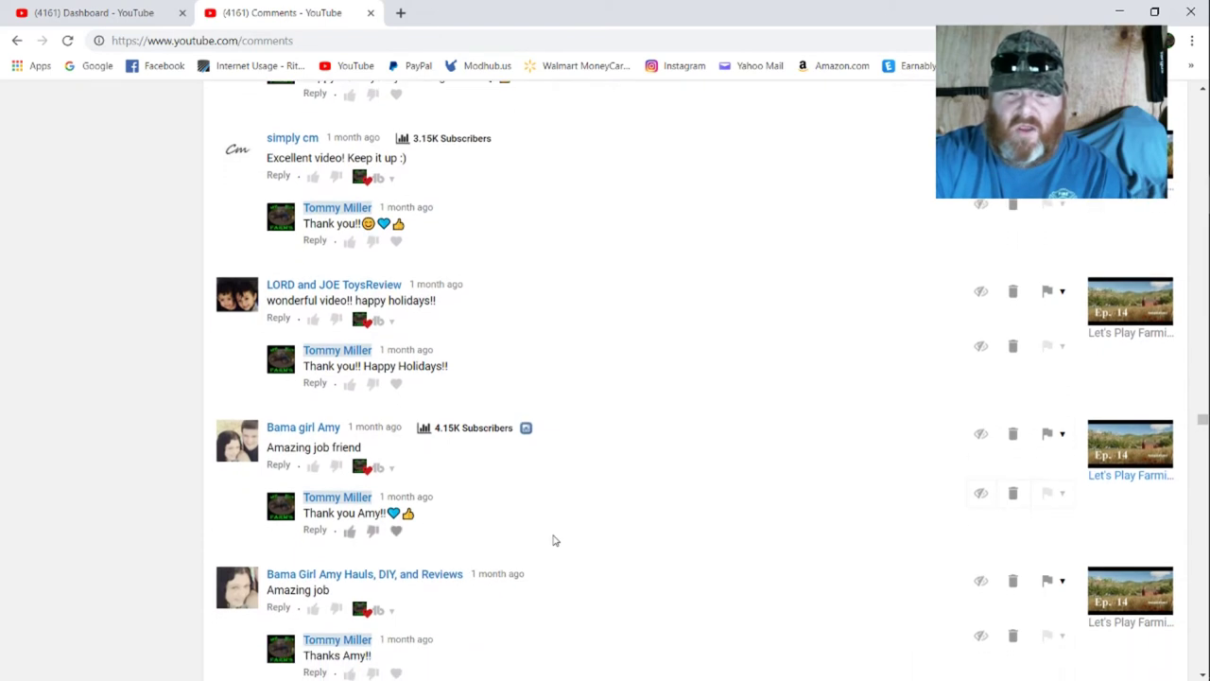
pyautogui.scroll(-1, 555, 540)
pyautogui.scroll(-1, 555, 540)
pyautogui.scroll(-1, 555, 539)
pyautogui.scroll(-1, 555, 538)
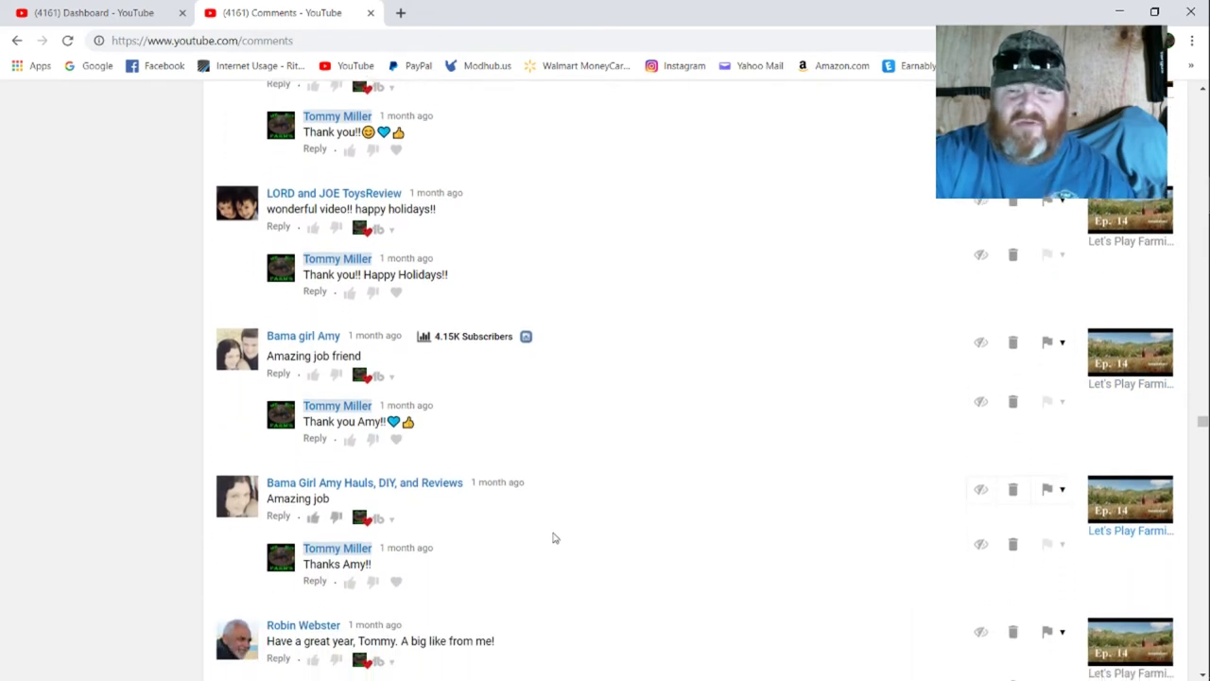
pyautogui.scroll(-1, 555, 538)
pyautogui.scroll(-1, 555, 538)
pyautogui.scroll(-1, 555, 538)
pyautogui.scroll(-1, 555, 538)
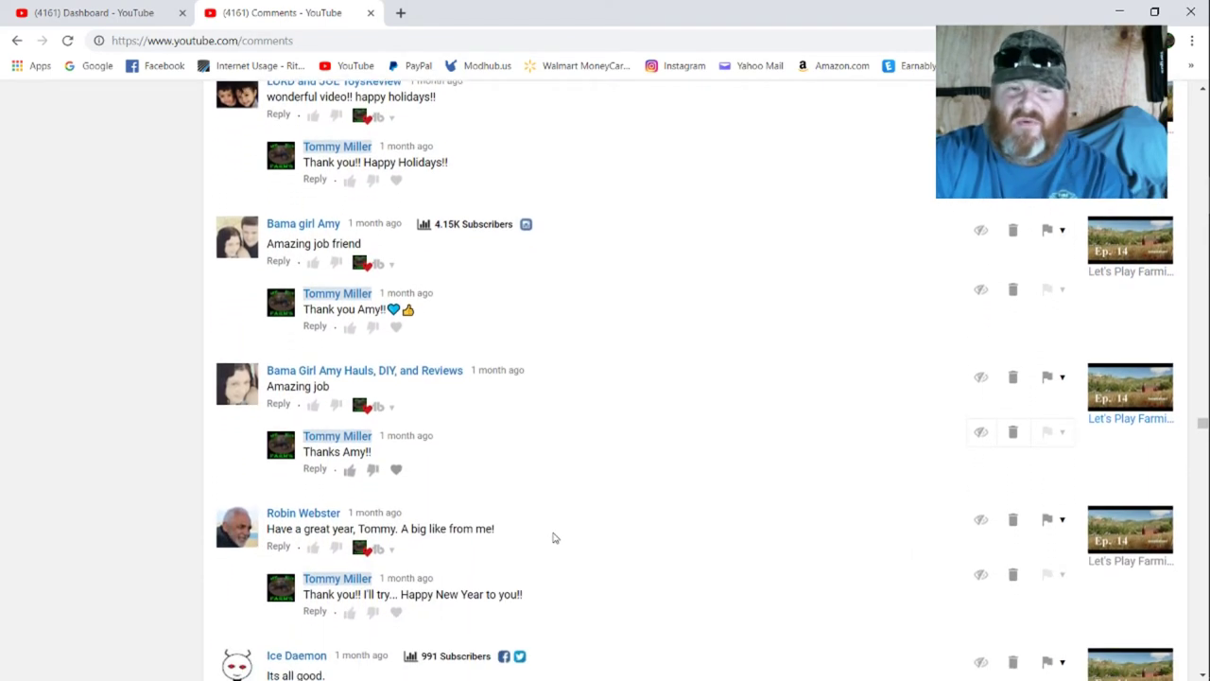
pyautogui.scroll(-1, 555, 538)
pyautogui.scroll(-1, 555, 538)
pyautogui.scroll(-1, 555, 538)
pyautogui.scroll(-1, 555, 538)
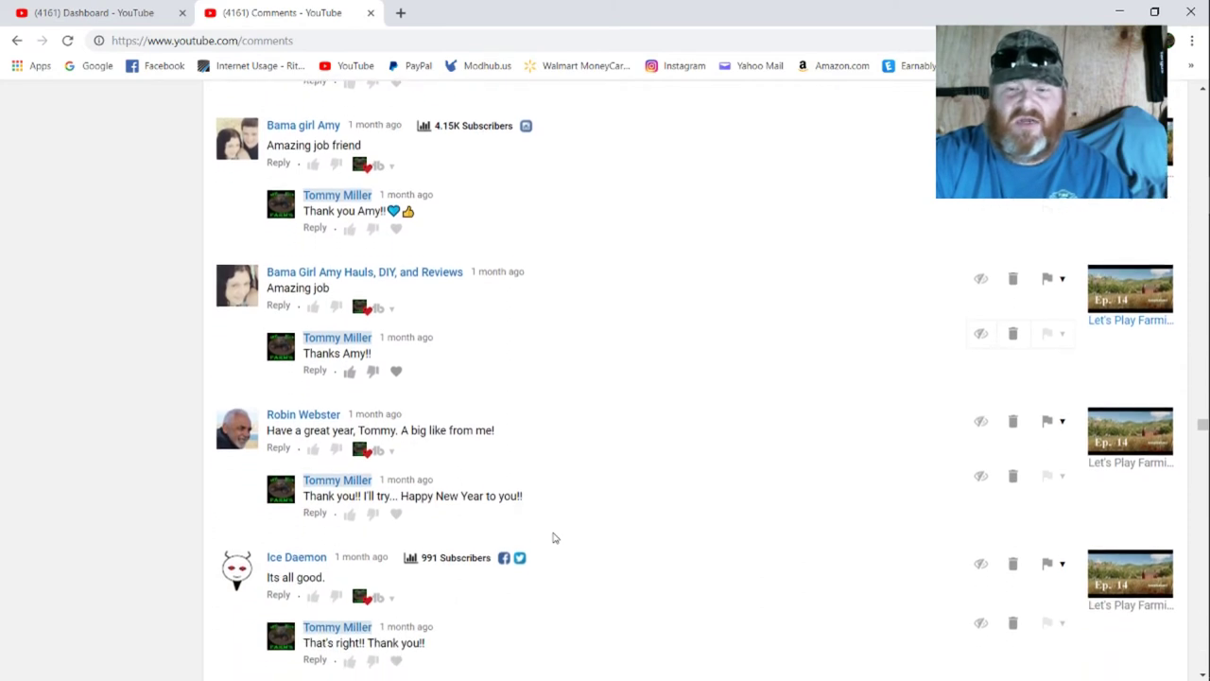
pyautogui.scroll(-1, 555, 538)
pyautogui.scroll(-1, 555, 538)
pyautogui.scroll(-1, 555, 538)
pyautogui.scroll(-1, 555, 538)
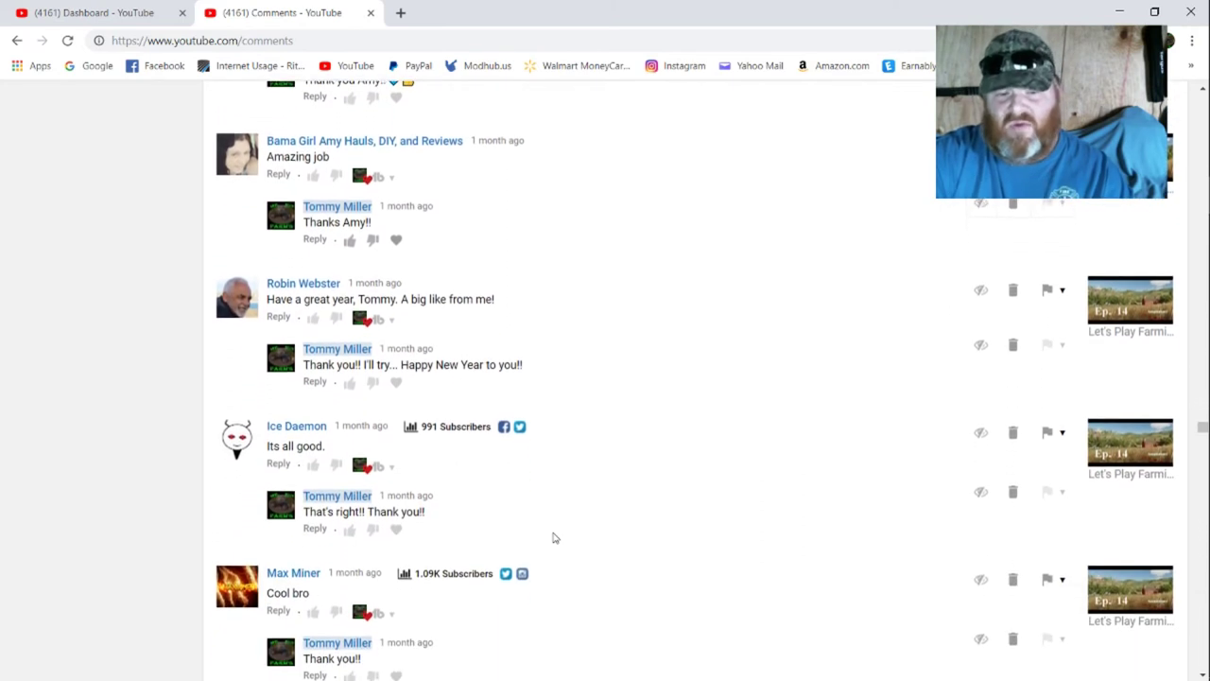
pyautogui.scroll(-1, 555, 538)
pyautogui.scroll(-1, 555, 538)
pyautogui.scroll(-1, 555, 538)
pyautogui.scroll(-1, 555, 538)
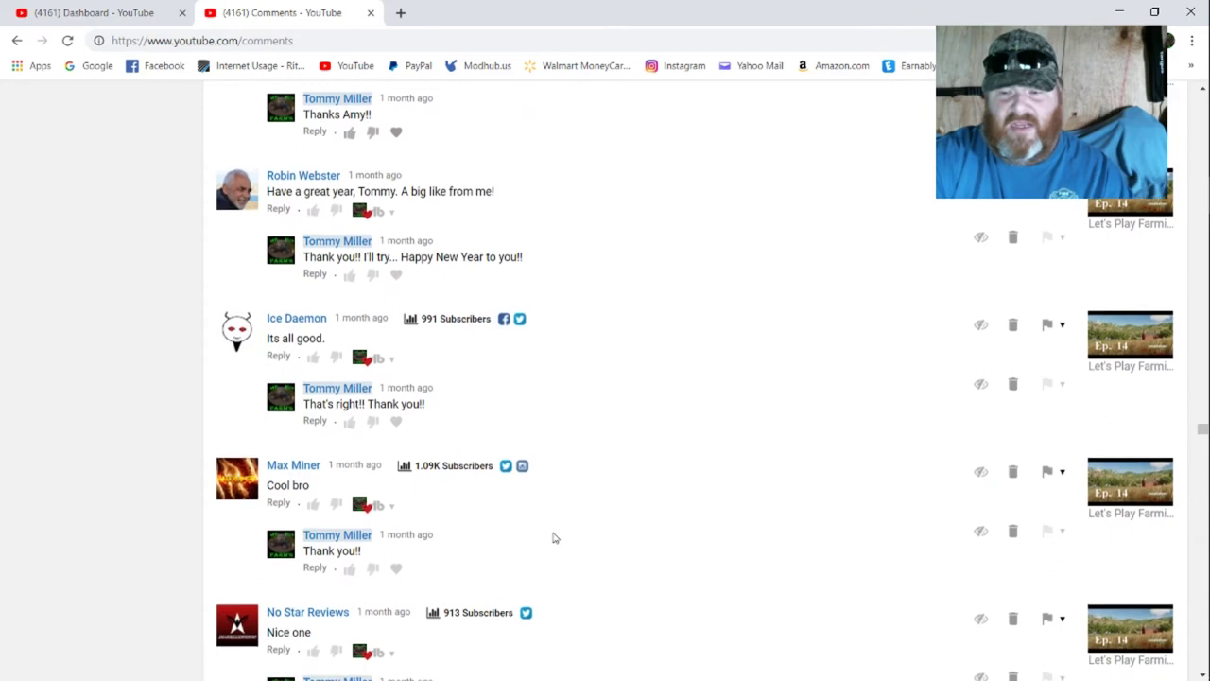
pyautogui.scroll(-1, 555, 538)
pyautogui.scroll(-1, 555, 538)
pyautogui.scroll(-1, 555, 538)
pyautogui.scroll(-1, 555, 538)
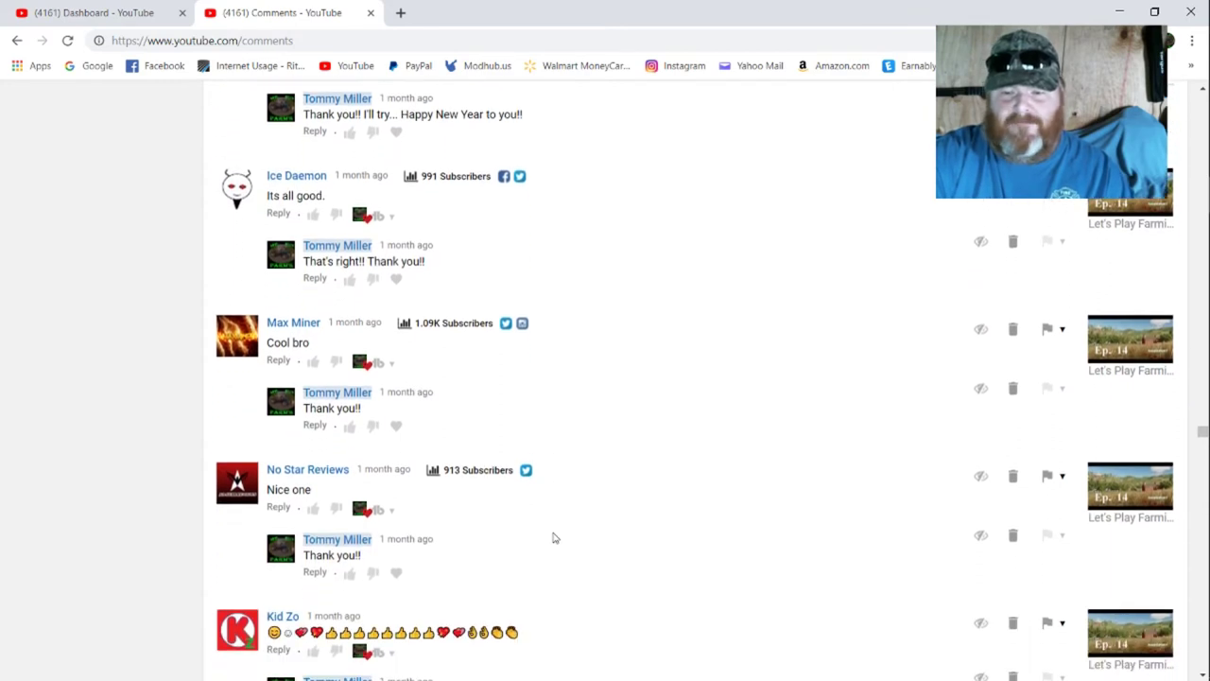
pyautogui.scroll(-1, 555, 538)
pyautogui.scroll(-1, 555, 538)
pyautogui.scroll(-1, 555, 538)
pyautogui.scroll(-1, 555, 538)
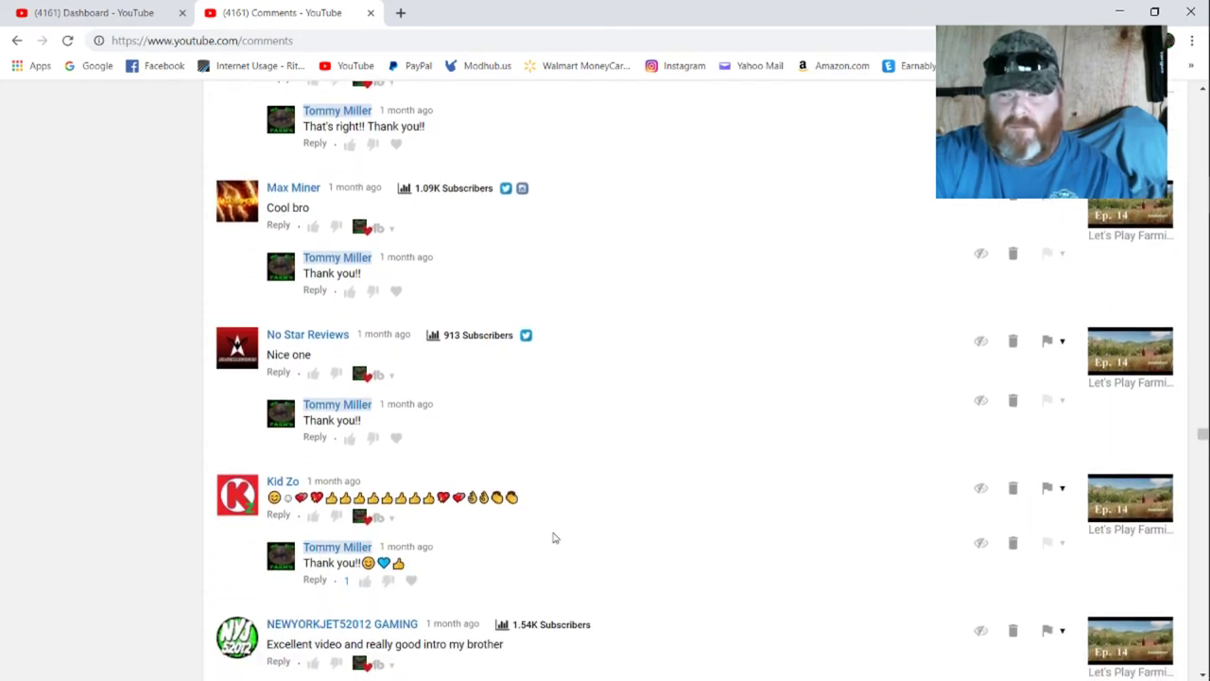
pyautogui.scroll(-1, 555, 538)
pyautogui.scroll(-1, 555, 538)
pyautogui.scroll(-1, 555, 538)
pyautogui.scroll(-1, 555, 538)
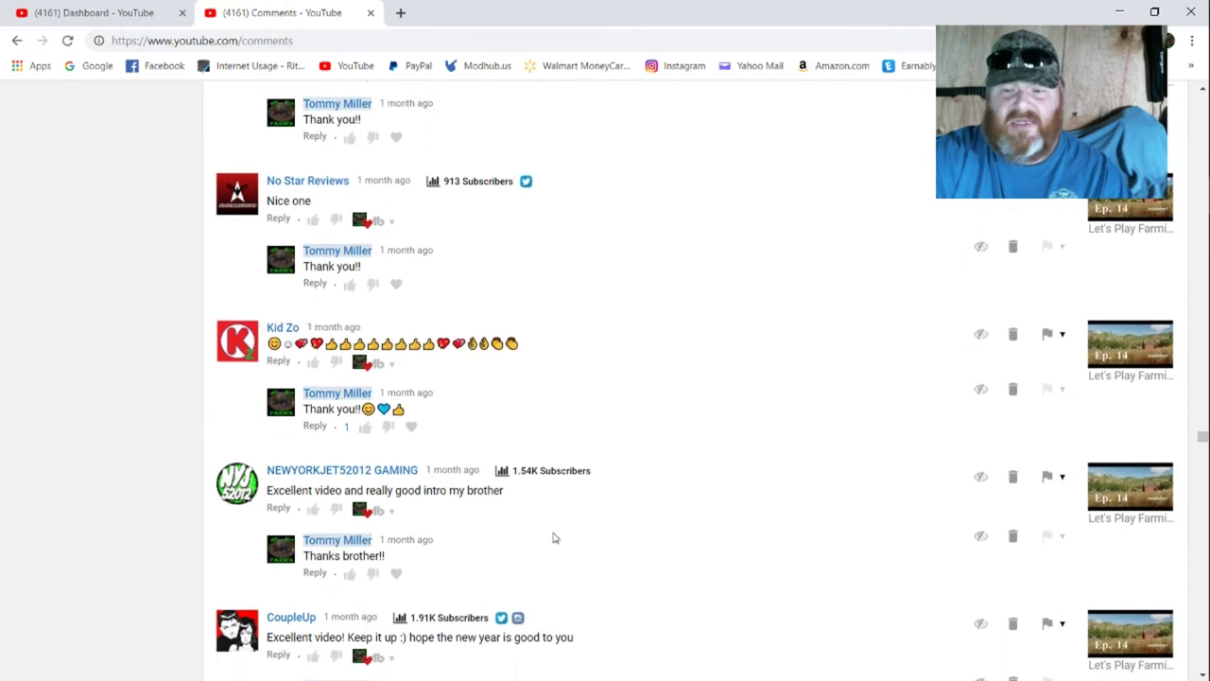
pyautogui.scroll(-1, 555, 538)
pyautogui.scroll(-1, 555, 538)
pyautogui.scroll(-1, 555, 538)
pyautogui.scroll(-1, 555, 538)
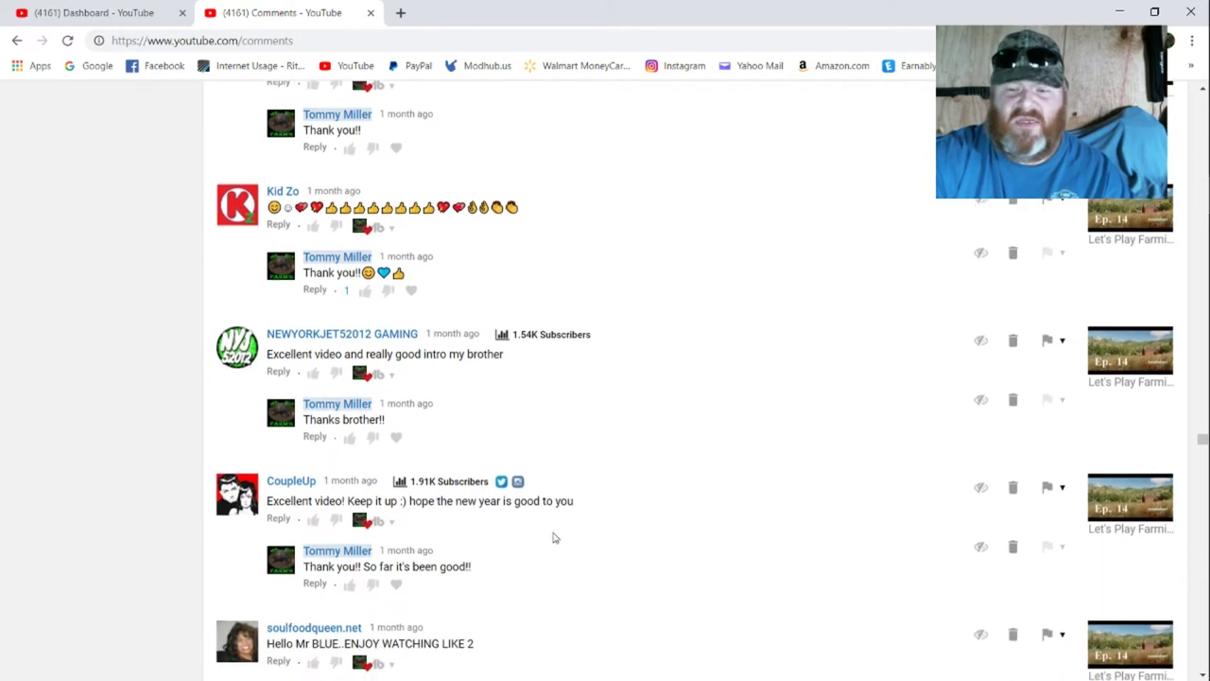
pyautogui.scroll(-1, 555, 538)
pyautogui.scroll(-1, 554, 538)
pyautogui.scroll(-1, 555, 538)
pyautogui.scroll(-1, 555, 538)
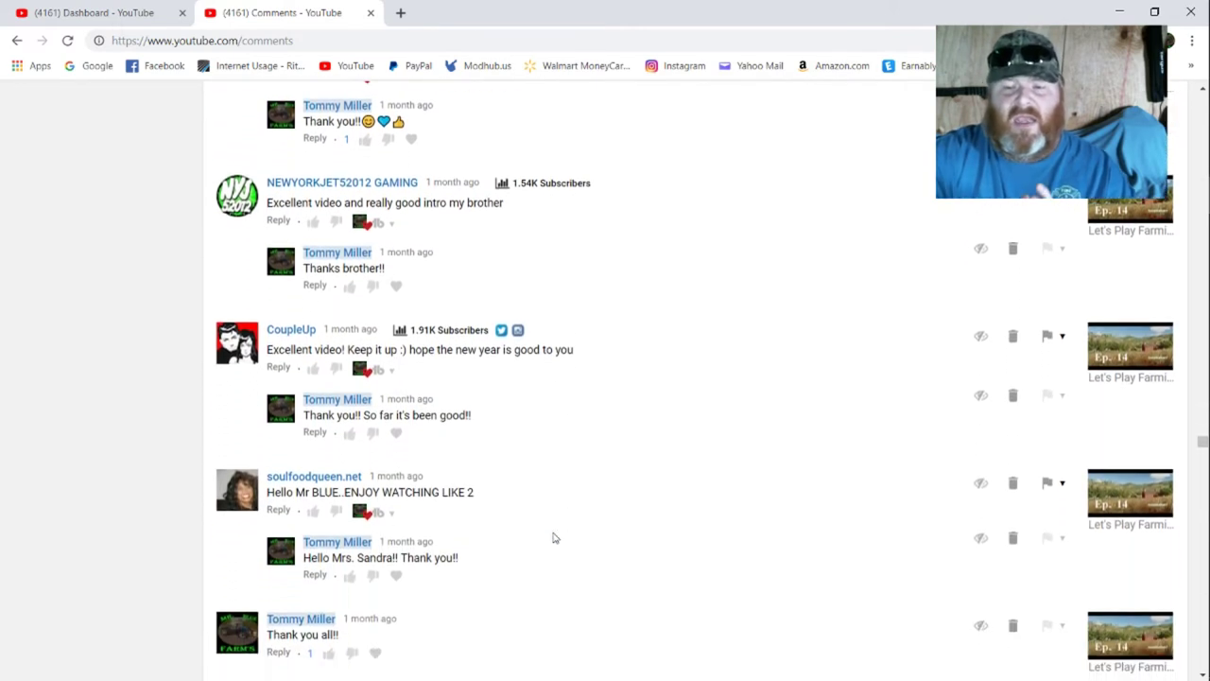
pyautogui.scroll(-1, 555, 538)
pyautogui.scroll(-1, 555, 538)
pyautogui.scroll(-1, 555, 538)
pyautogui.scroll(-1, 555, 538)
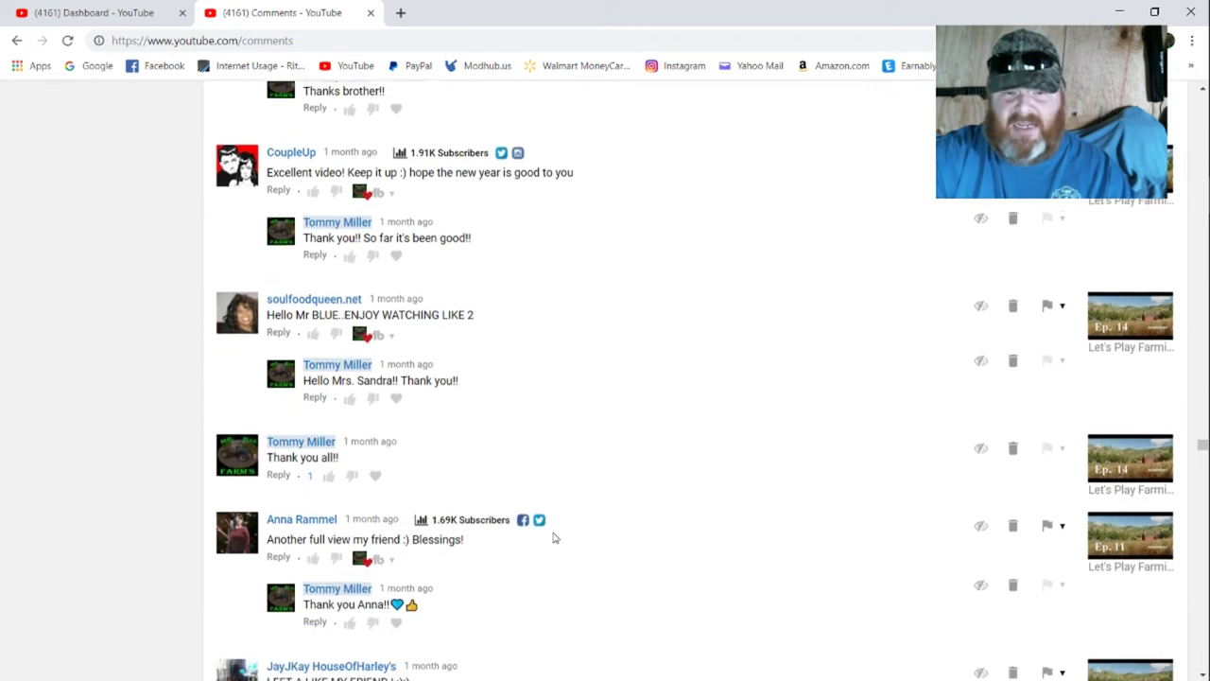
pyautogui.scroll(-1, 555, 538)
pyautogui.scroll(-1, 555, 538)
pyautogui.scroll(-1, 555, 538)
pyautogui.scroll(-1, 555, 538)
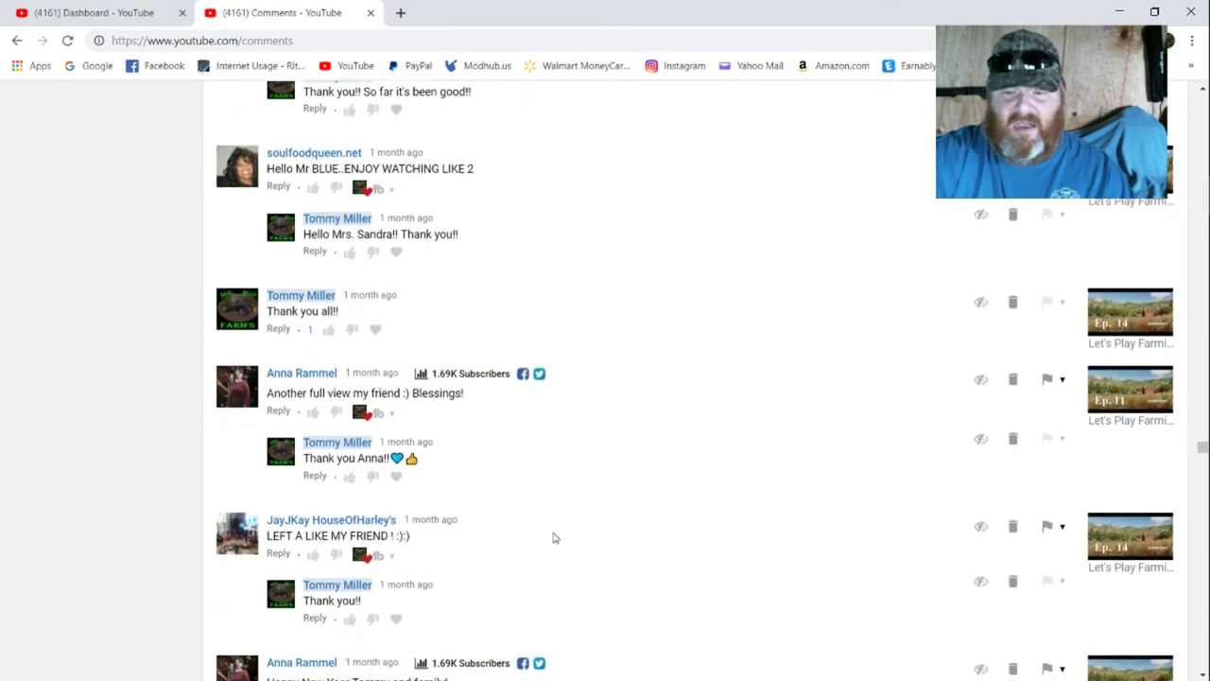
pyautogui.scroll(-1, 555, 538)
pyautogui.scroll(-1, 555, 538)
pyautogui.scroll(-1, 555, 538)
pyautogui.scroll(-1, 555, 538)
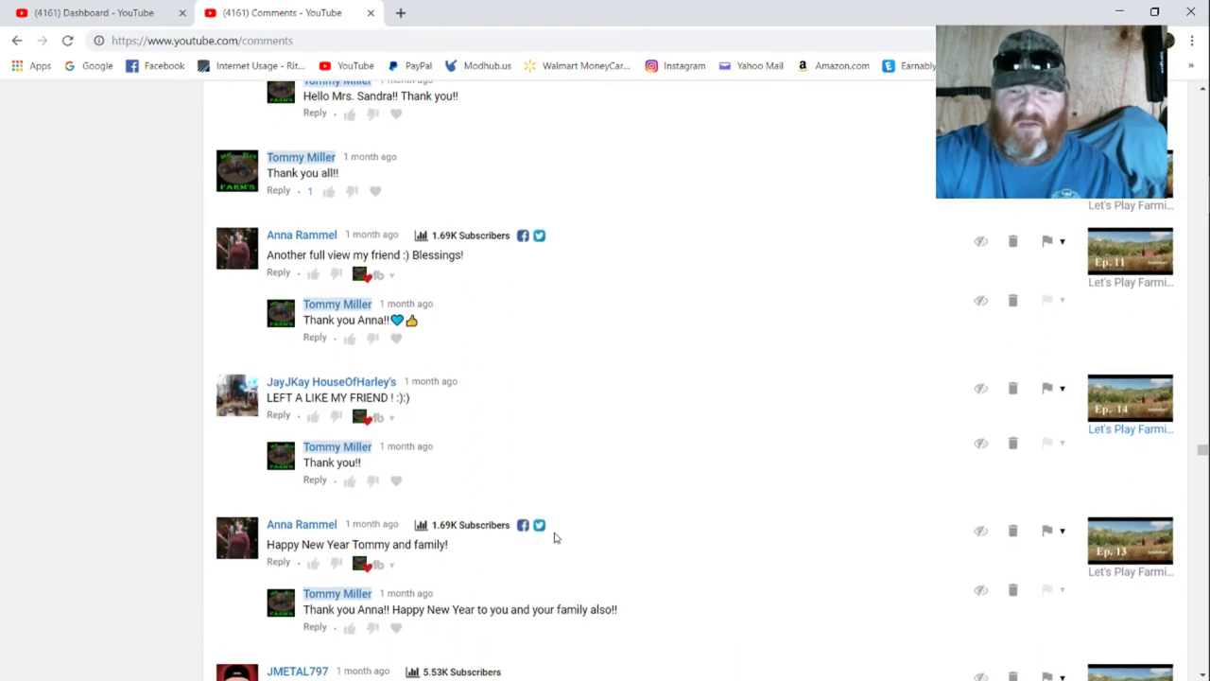
pyautogui.scroll(-1, 555, 537)
pyautogui.scroll(-1, 555, 537)
pyautogui.scroll(-1, 555, 537)
pyautogui.scroll(-1, 555, 537)
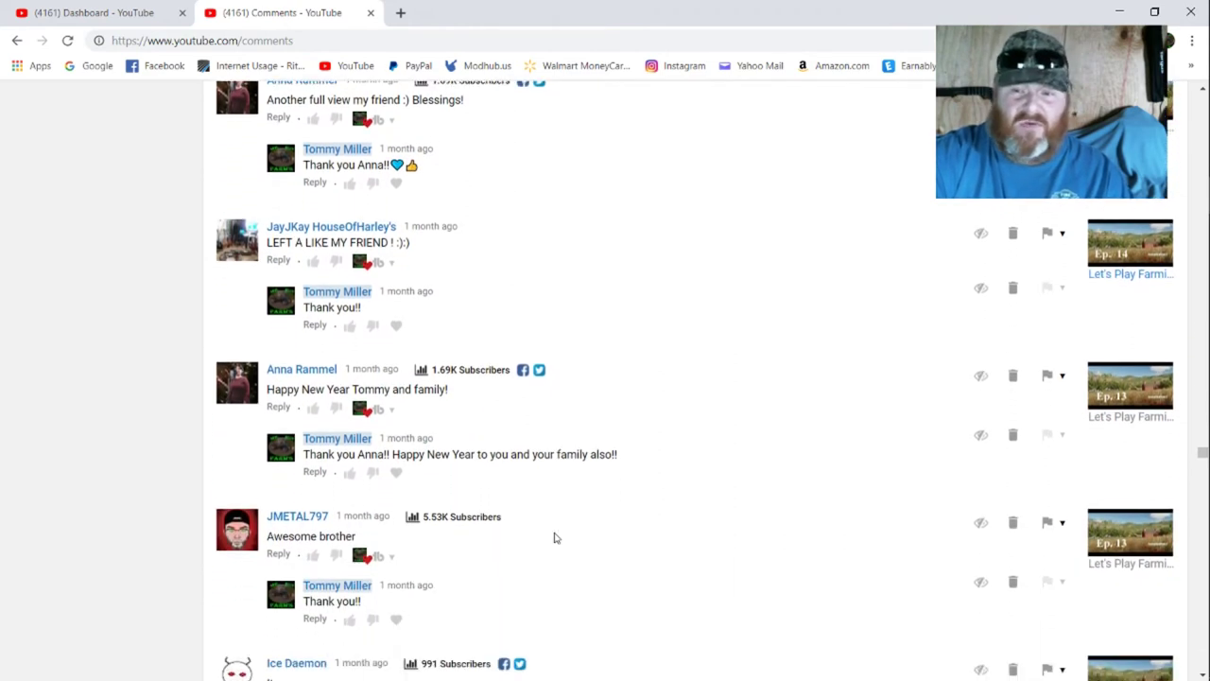
pyautogui.scroll(-1, 555, 537)
pyautogui.scroll(-1, 555, 537)
pyautogui.scroll(-1, 555, 537)
pyautogui.scroll(-1, 555, 537)
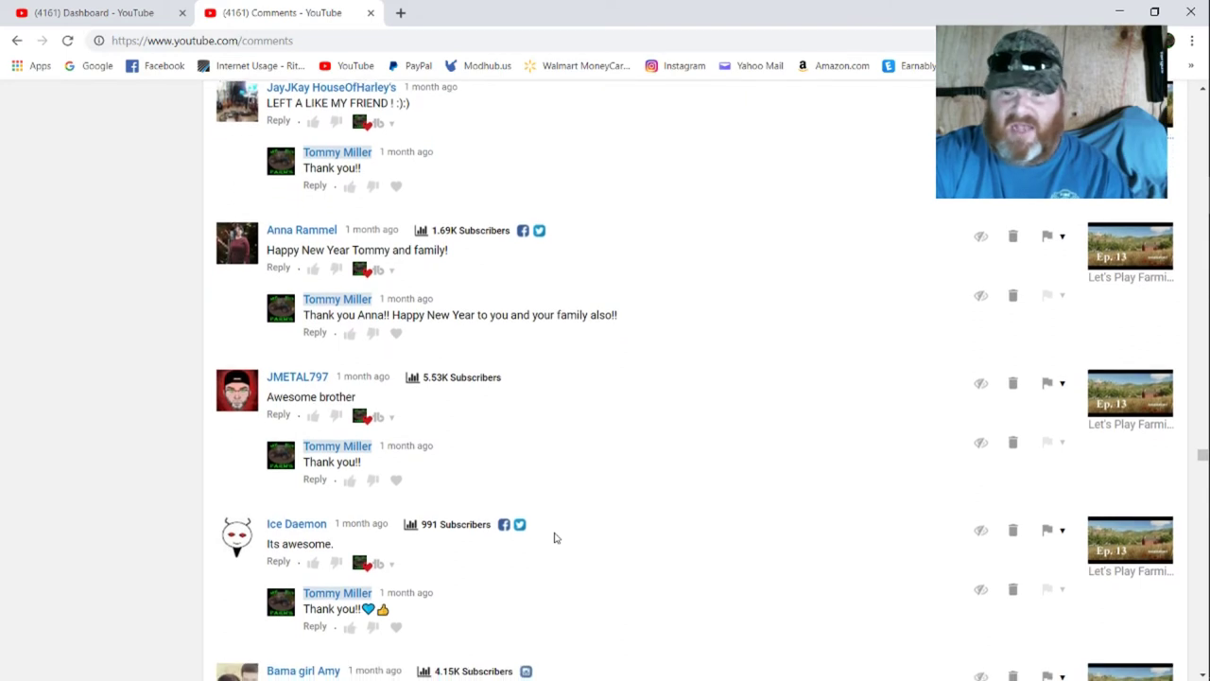
pyautogui.scroll(-1, 555, 537)
pyautogui.scroll(-1, 555, 537)
pyautogui.scroll(-1, 555, 537)
pyautogui.scroll(-1, 555, 537)
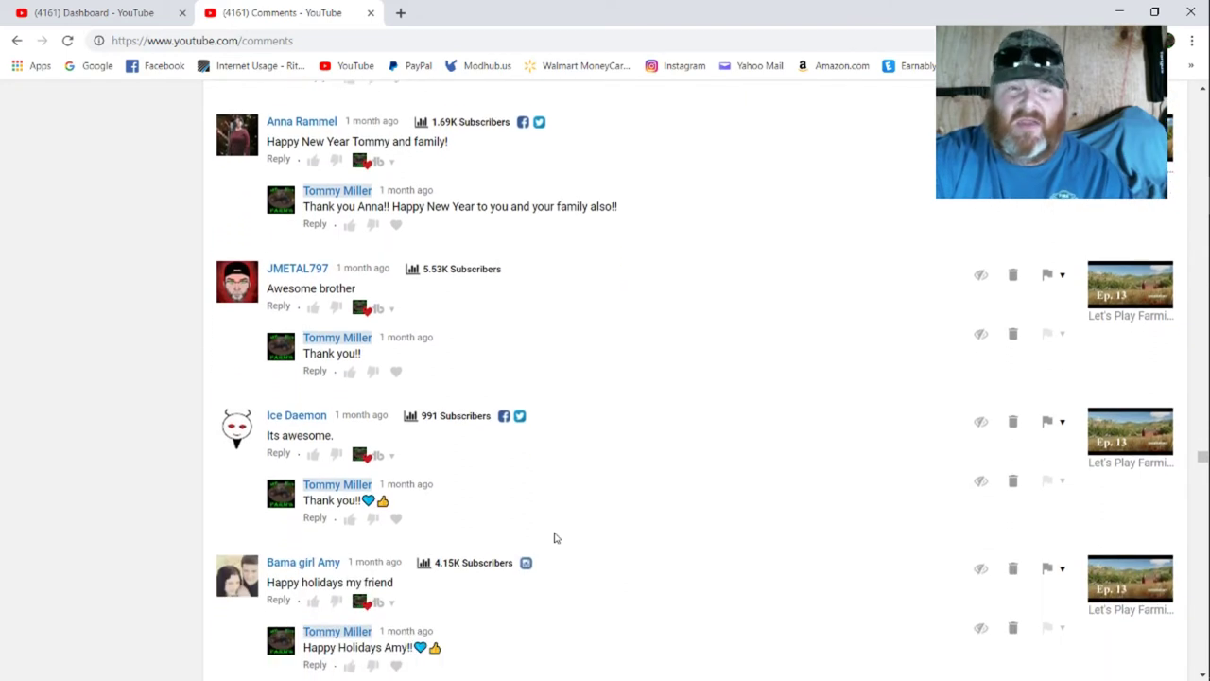
pyautogui.scroll(-1, 555, 537)
pyautogui.scroll(-1, 555, 537)
pyautogui.scroll(-1, 555, 537)
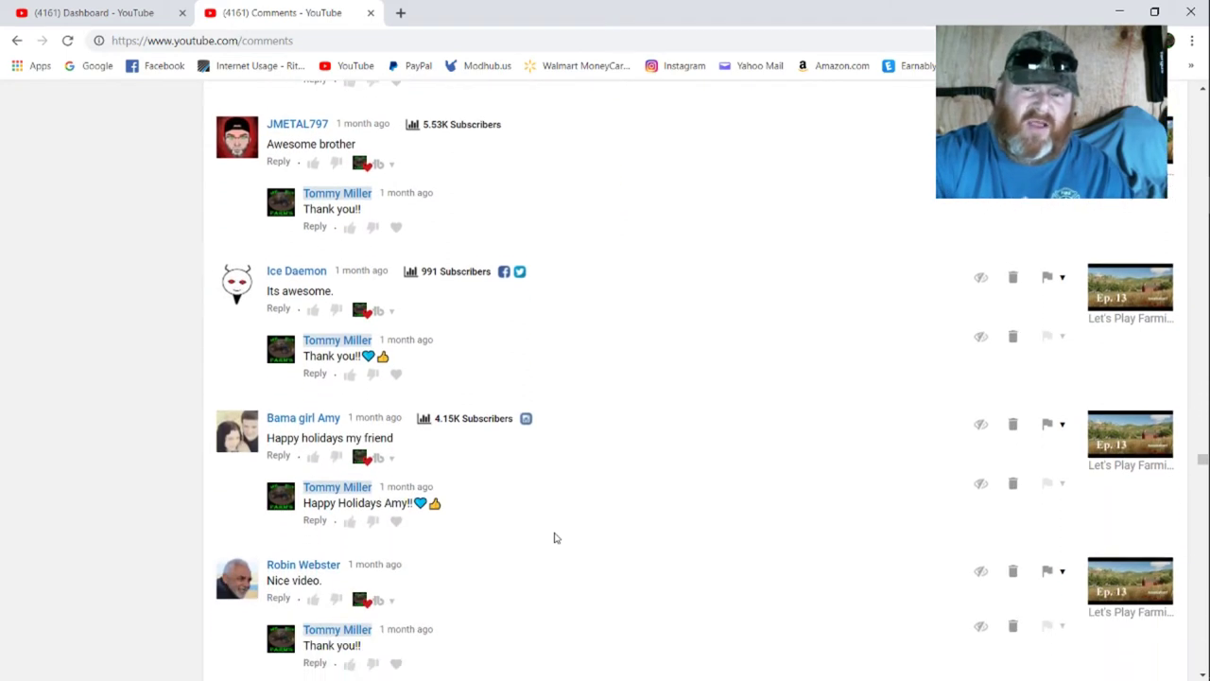
pyautogui.scroll(-1, 555, 537)
pyautogui.scroll(-1, 555, 537)
pyautogui.scroll(-1, 555, 537)
pyautogui.scroll(-1, 555, 537)
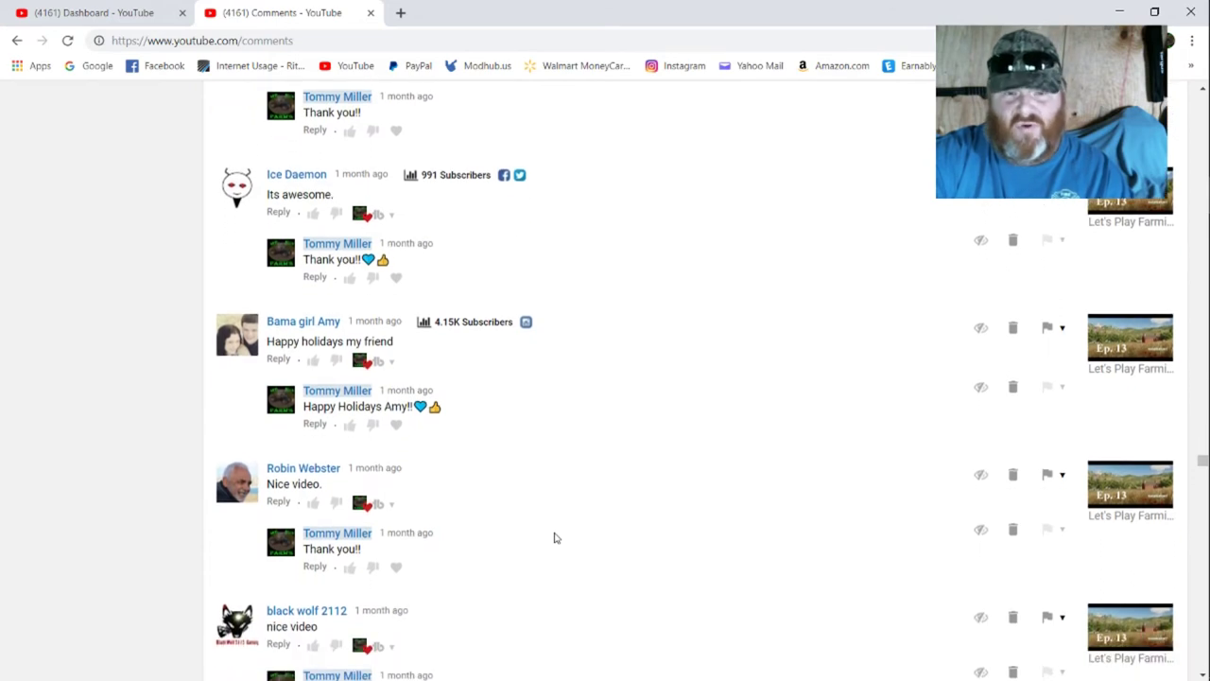
pyautogui.scroll(-1, 554, 537)
pyautogui.scroll(-1, 555, 537)
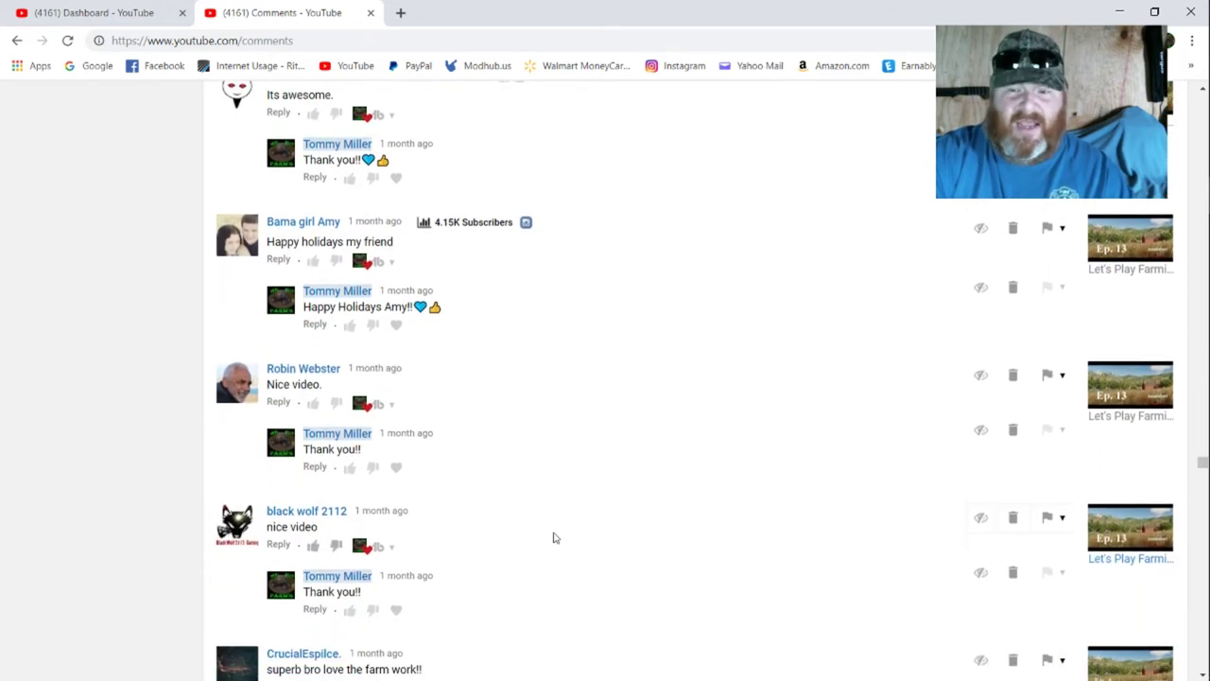
pyautogui.scroll(-1, 555, 537)
pyautogui.scroll(-1, 555, 537)
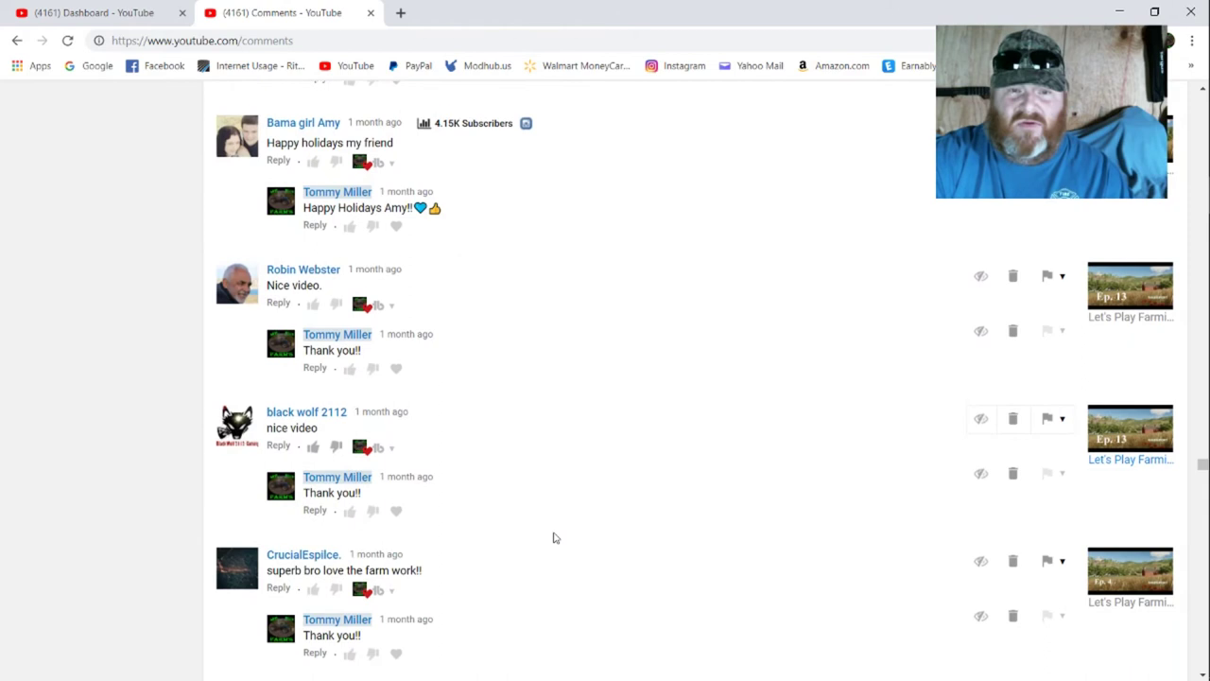
pyautogui.scroll(-1, 555, 537)
pyautogui.scroll(-1, 555, 537)
pyautogui.scroll(-1, 555, 537)
pyautogui.scroll(-1, 555, 537)
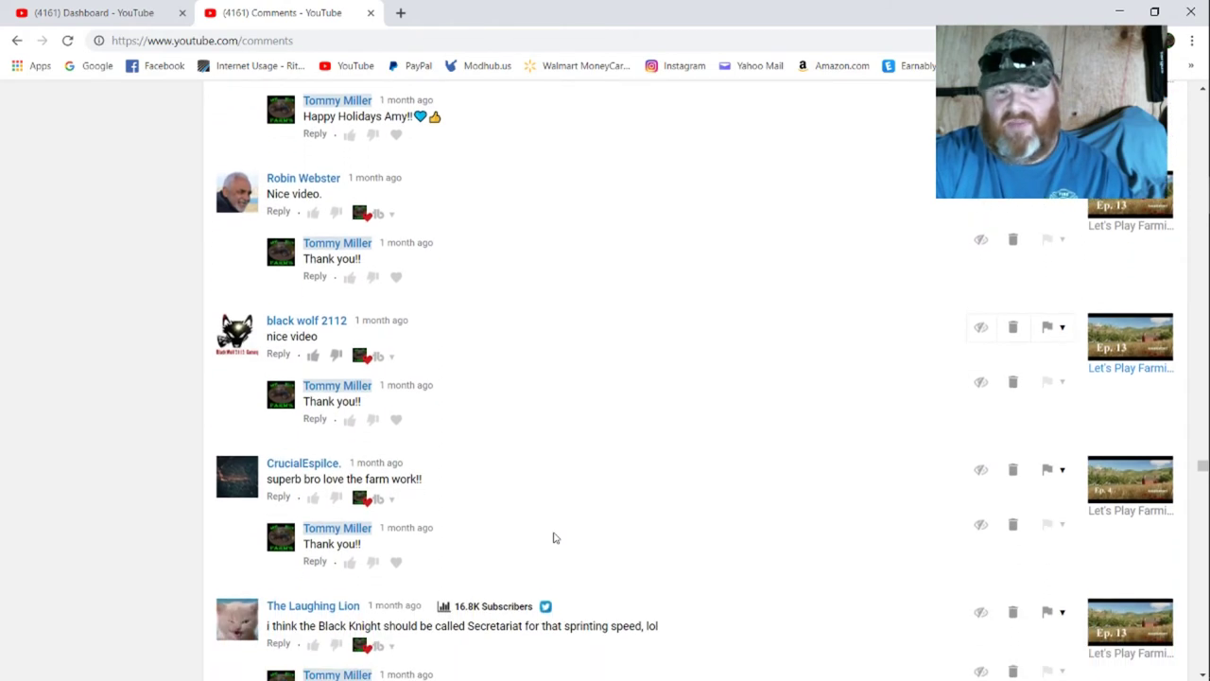
pyautogui.scroll(-1, 555, 537)
pyautogui.scroll(-1, 555, 537)
pyautogui.scroll(-1, 555, 537)
pyautogui.scroll(-1, 555, 537)
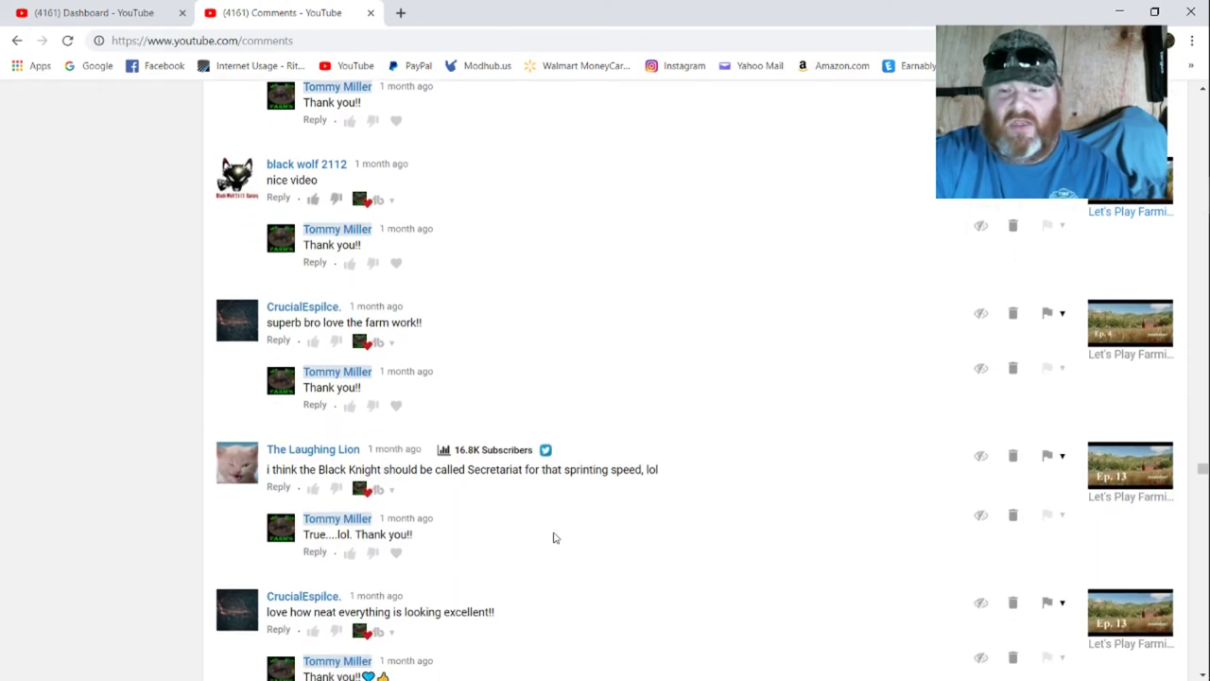
pyautogui.scroll(-1, 555, 537)
pyautogui.scroll(-1, 555, 537)
pyautogui.scroll(-1, 555, 537)
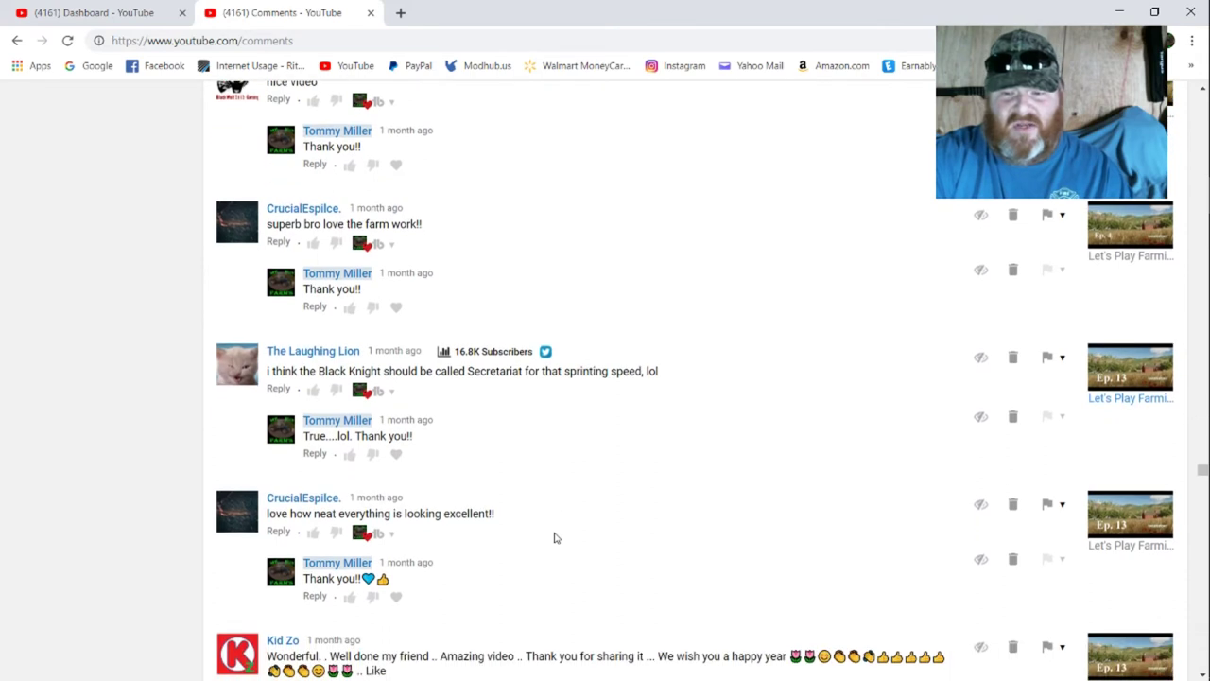
pyautogui.scroll(-1, 555, 537)
pyautogui.scroll(-1, 555, 537)
pyautogui.scroll(-1, 555, 537)
pyautogui.scroll(-1, 555, 537)
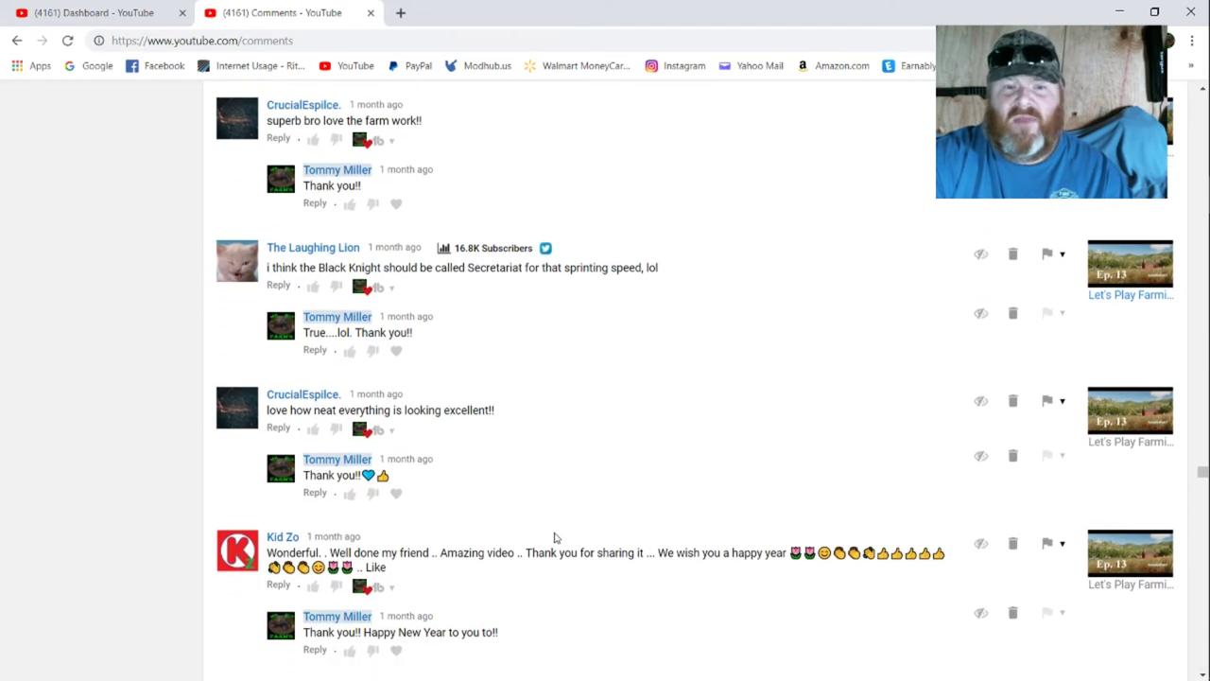
pyautogui.scroll(-1, 555, 537)
pyautogui.scroll(-1, 555, 537)
pyautogui.scroll(-1, 554, 537)
pyautogui.scroll(-1, 555, 537)
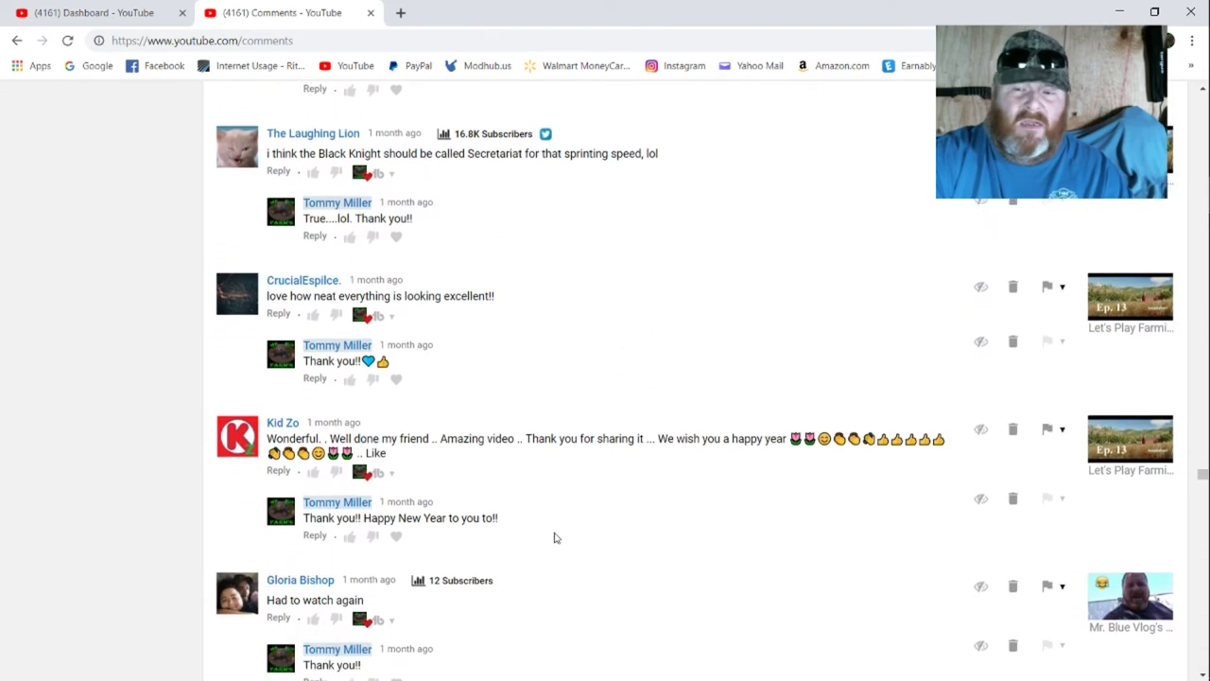
pyautogui.scroll(-1, 555, 537)
pyautogui.scroll(-1, 555, 537)
pyautogui.scroll(-1, 555, 537)
pyautogui.scroll(-1, 555, 537)
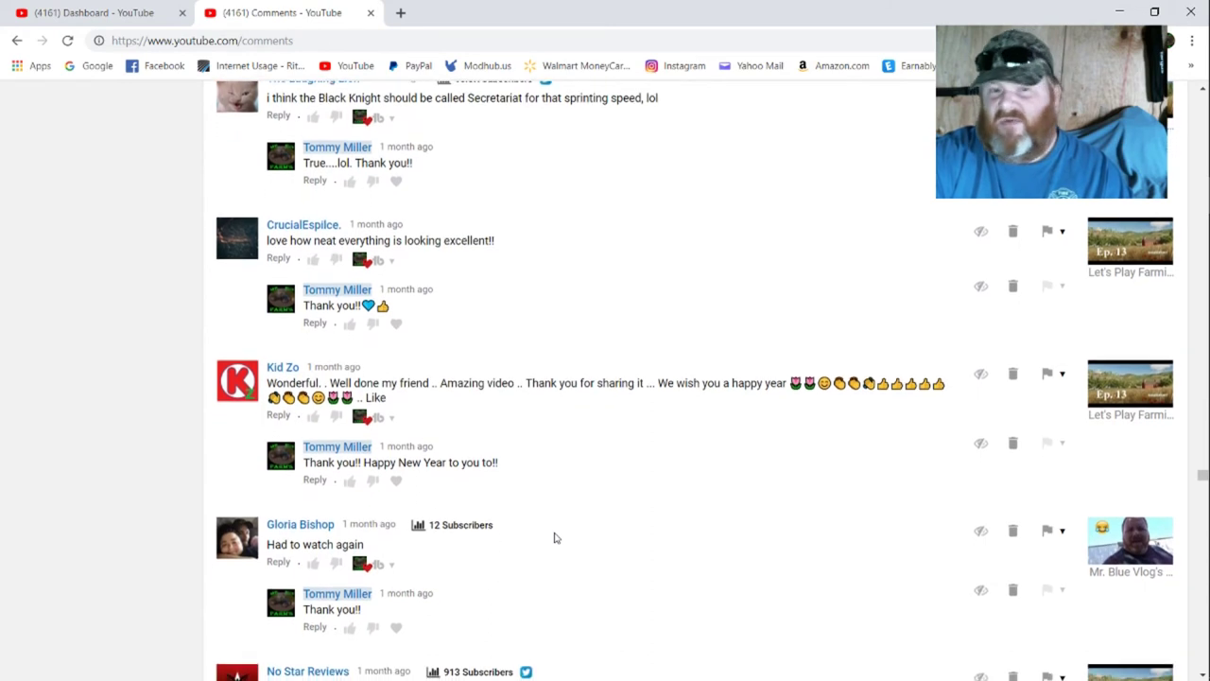
pyautogui.scroll(-1, 555, 537)
pyautogui.scroll(-1, 555, 537)
pyautogui.scroll(-1, 555, 537)
pyautogui.scroll(-1, 556, 537)
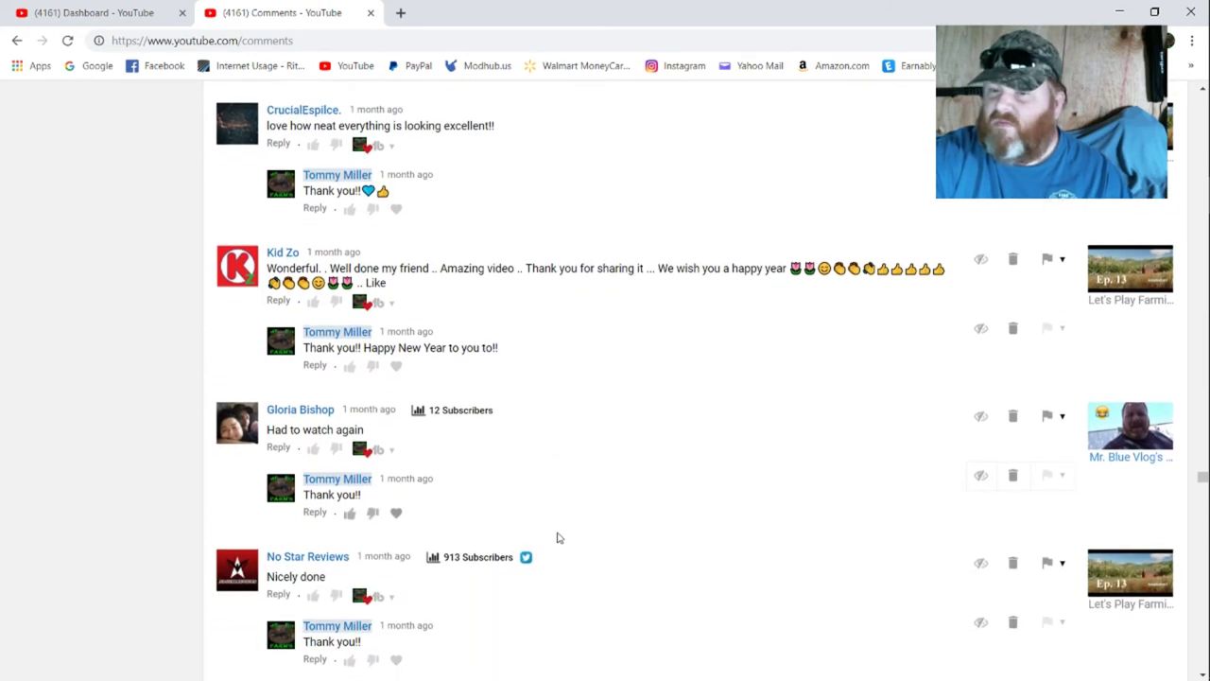
pyautogui.scroll(-1, 557, 537)
pyautogui.scroll(-1, 557, 537)
pyautogui.scroll(-1, 557, 537)
pyautogui.scroll(-1, 557, 537)
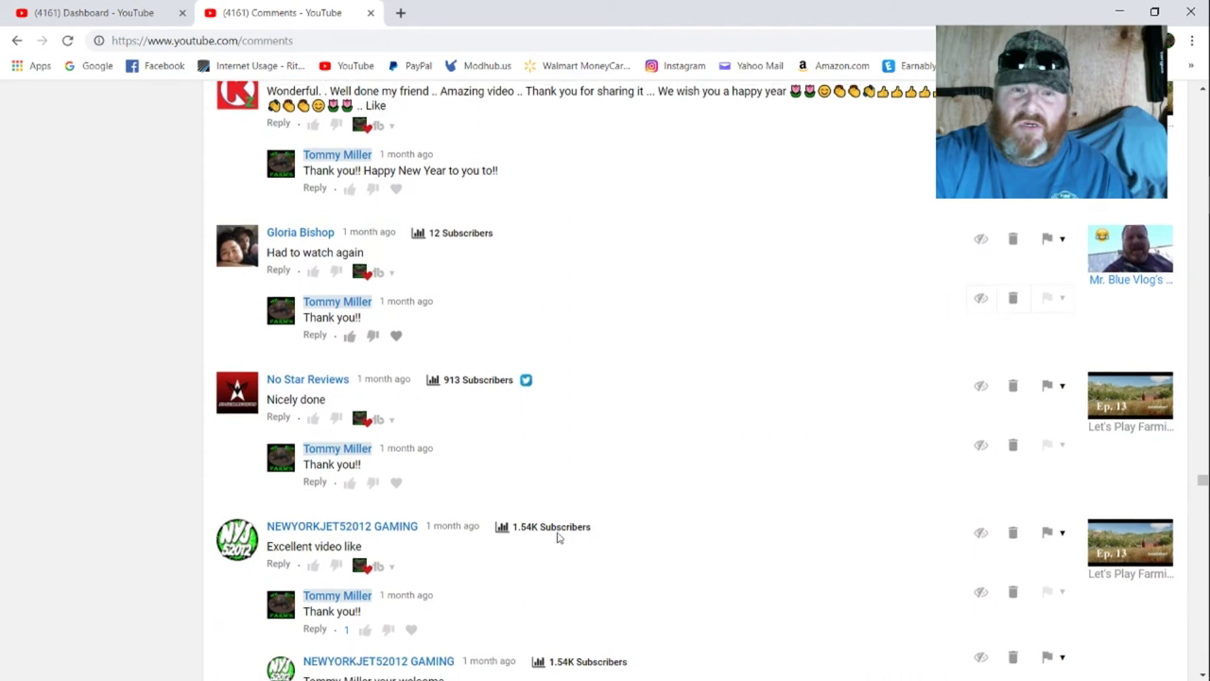
pyautogui.scroll(-1, 557, 537)
pyautogui.scroll(-1, 557, 537)
pyautogui.scroll(-1, 556, 537)
pyautogui.scroll(-1, 557, 537)
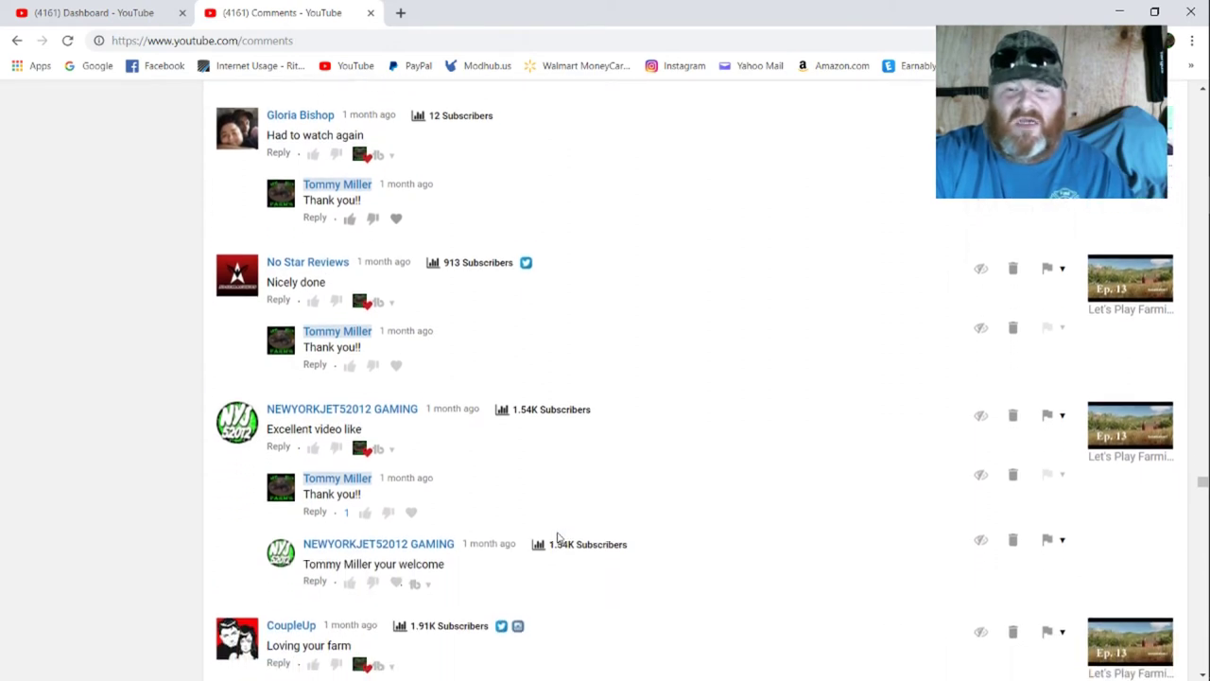
pyautogui.scroll(-1, 556, 537)
pyautogui.scroll(-1, 557, 537)
pyautogui.scroll(-1, 557, 537)
pyautogui.scroll(-1, 557, 537)
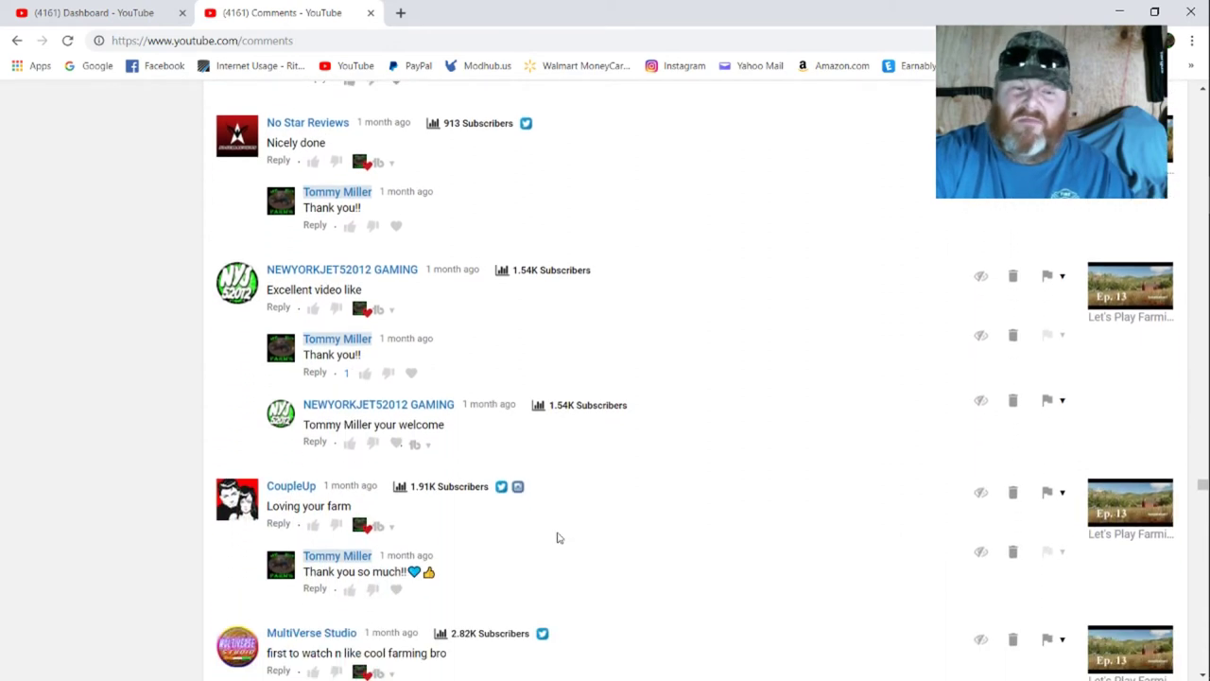
pyautogui.scroll(-1, 557, 537)
pyautogui.scroll(-1, 557, 537)
pyautogui.scroll(-1, 556, 537)
pyautogui.scroll(-1, 557, 537)
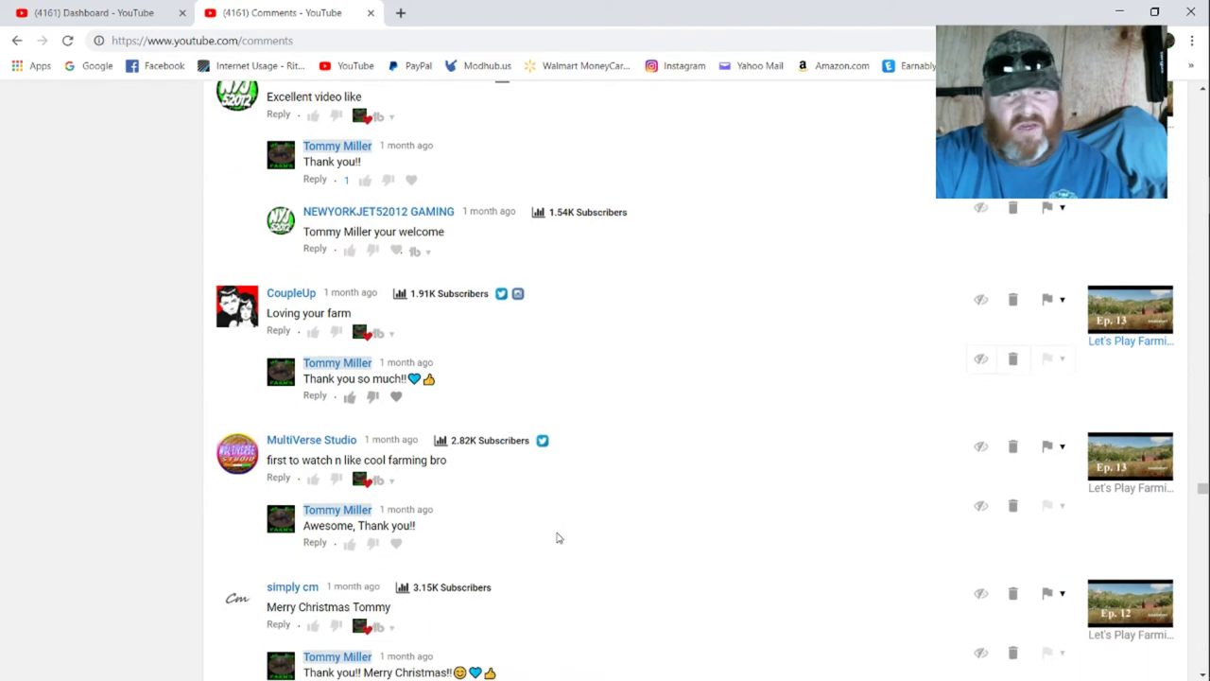
pyautogui.scroll(-1, 557, 537)
pyautogui.scroll(-1, 557, 537)
pyautogui.scroll(-1, 557, 537)
pyautogui.scroll(-1, 557, 537)
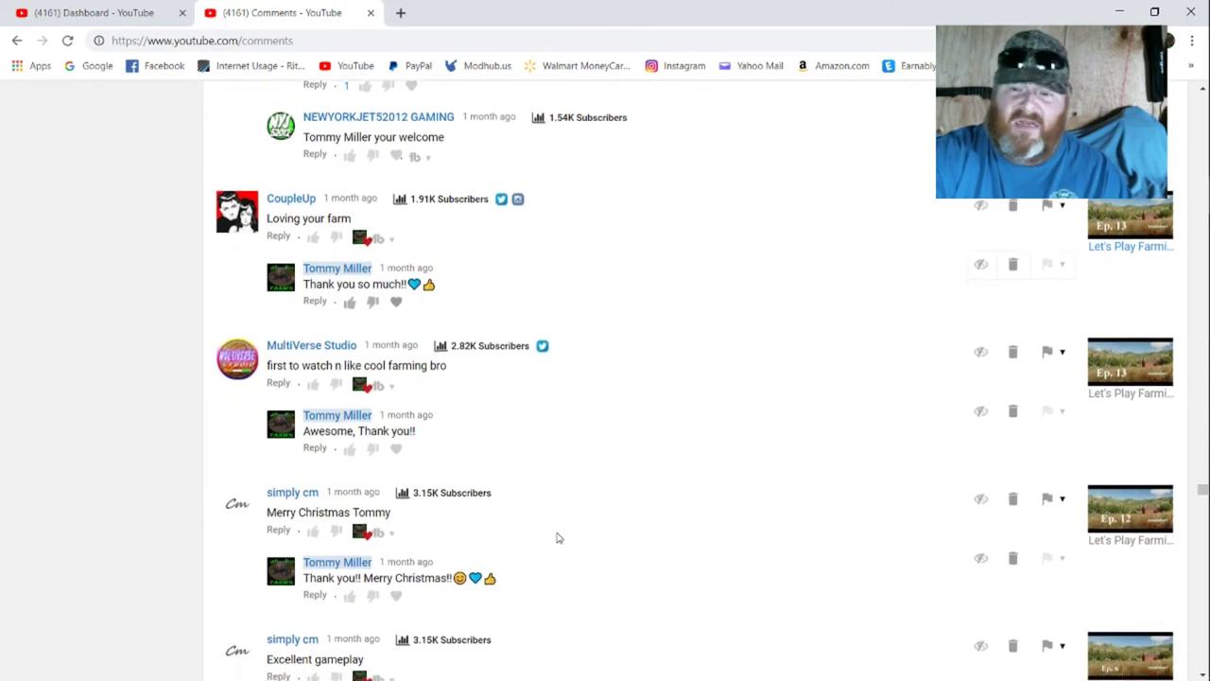
pyautogui.scroll(-1, 557, 537)
pyautogui.scroll(-1, 557, 537)
pyautogui.scroll(-1, 557, 537)
pyautogui.scroll(-1, 557, 537)
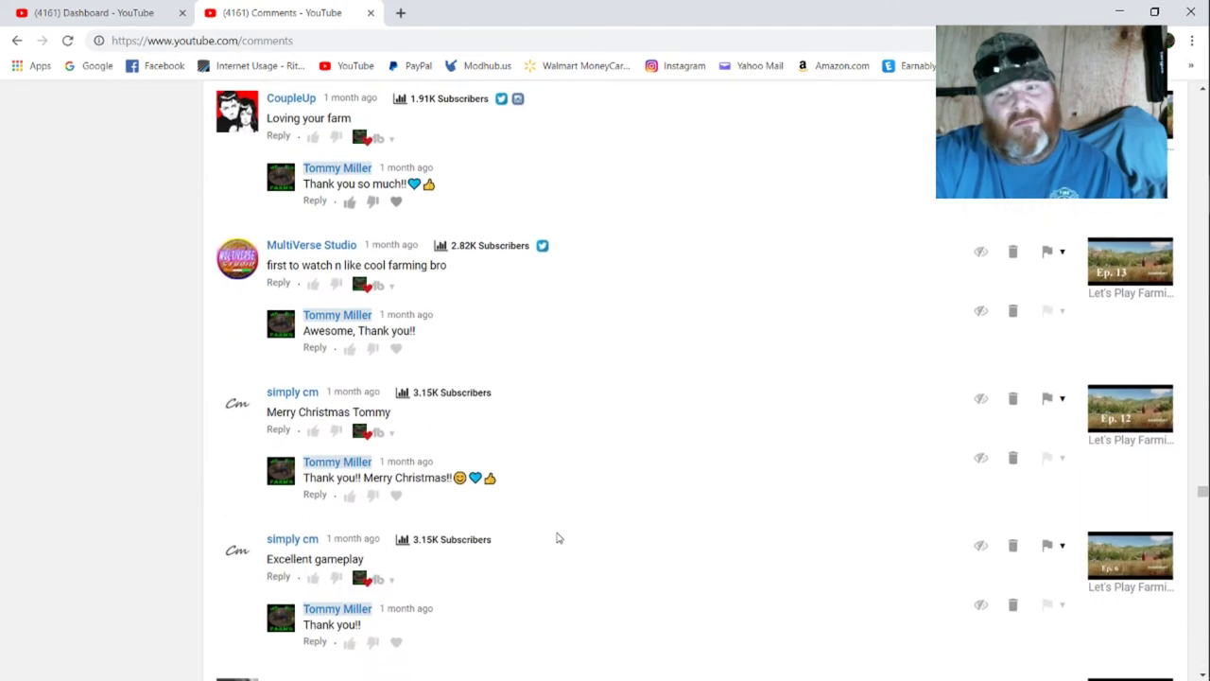
pyautogui.scroll(-1, 557, 537)
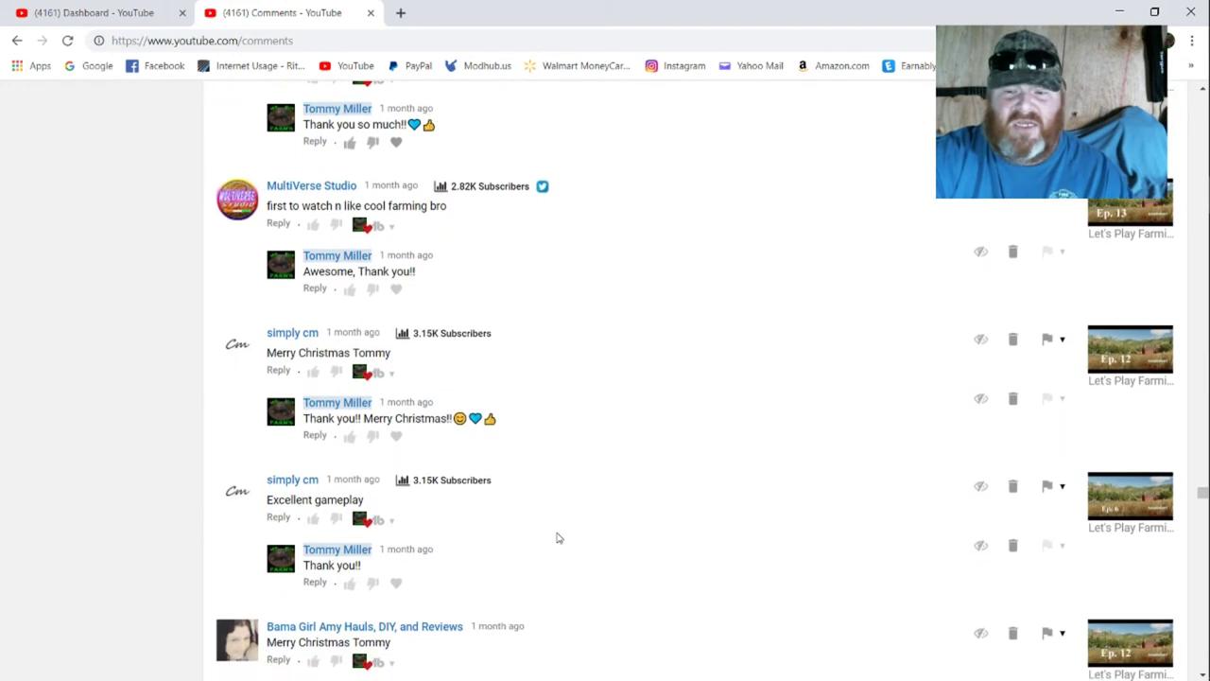
pyautogui.scroll(-1, 557, 537)
pyautogui.scroll(-1, 557, 537)
pyautogui.scroll(-1, 557, 537)
pyautogui.scroll(-1, 557, 537)
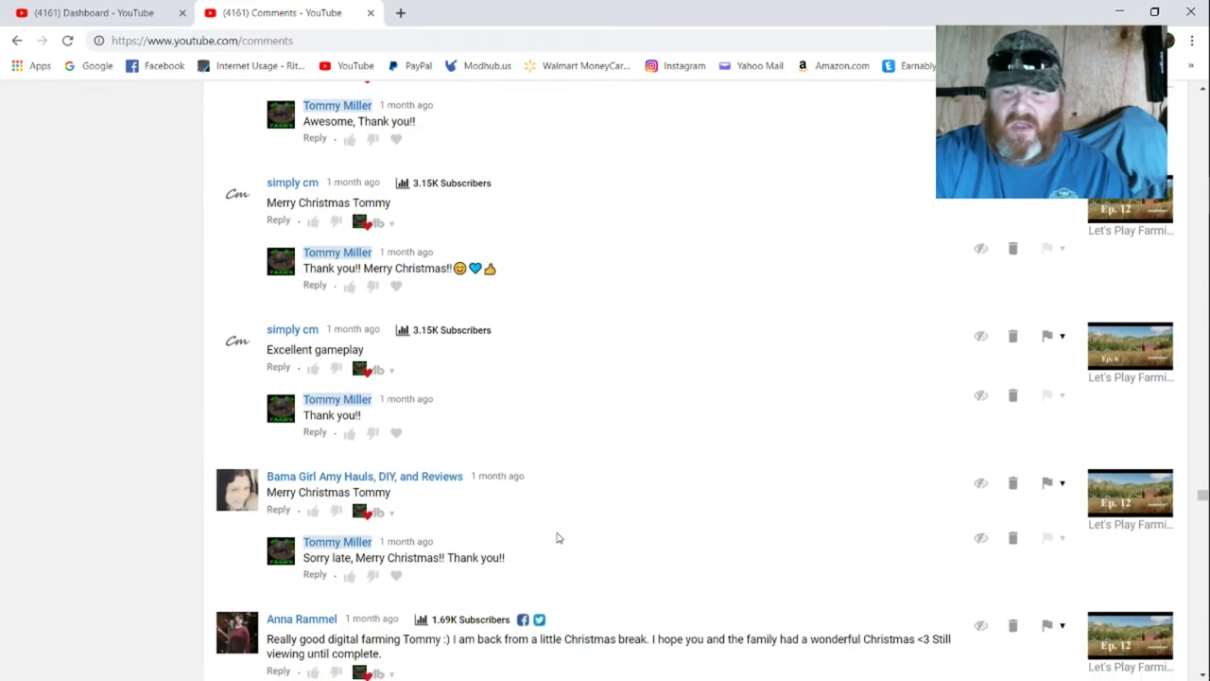
pyautogui.scroll(-1, 556, 537)
pyautogui.scroll(-1, 557, 537)
pyautogui.scroll(-1, 557, 537)
pyautogui.scroll(-1, 556, 537)
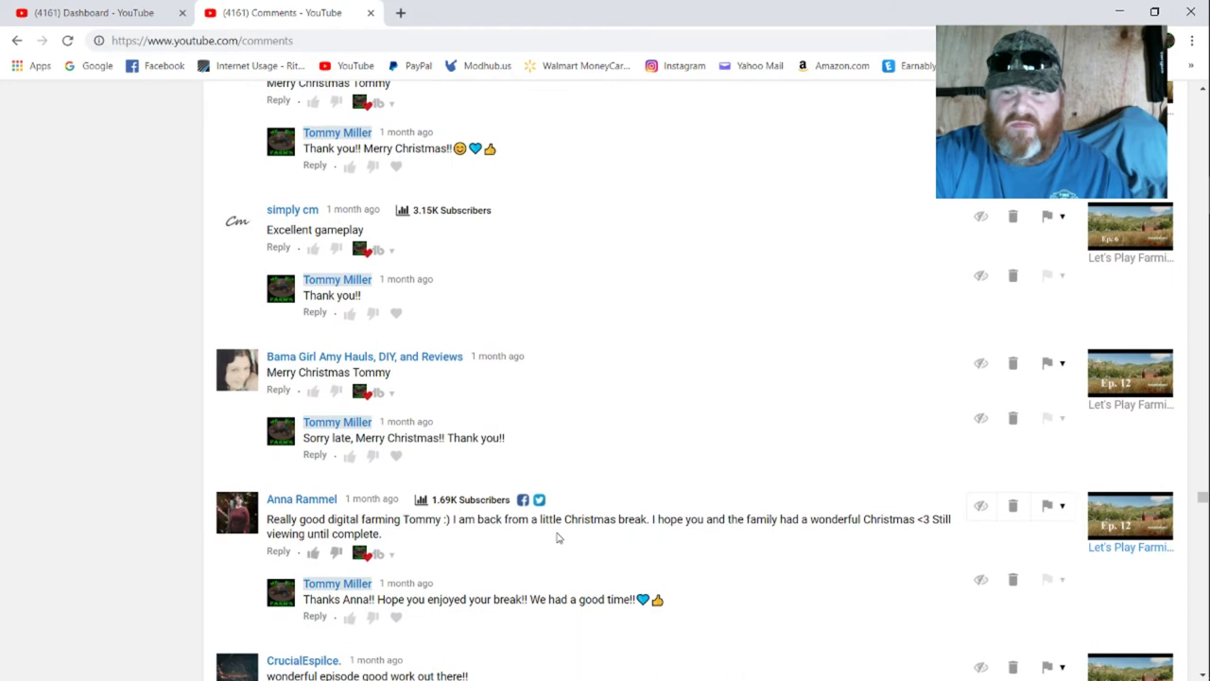
pyautogui.scroll(-1, 557, 537)
pyautogui.scroll(-1, 557, 537)
pyautogui.scroll(-1, 557, 537)
pyautogui.scroll(-1, 557, 537)
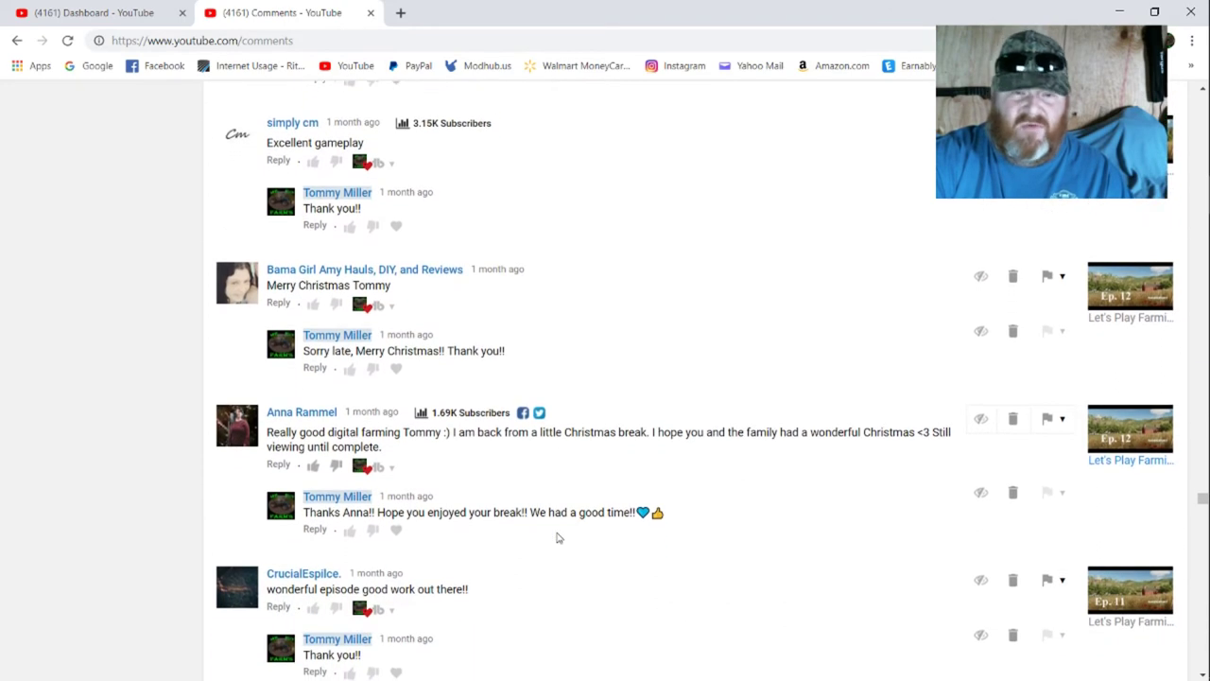
pyautogui.scroll(-1, 557, 537)
pyautogui.scroll(-1, 557, 537)
pyautogui.scroll(-1, 557, 537)
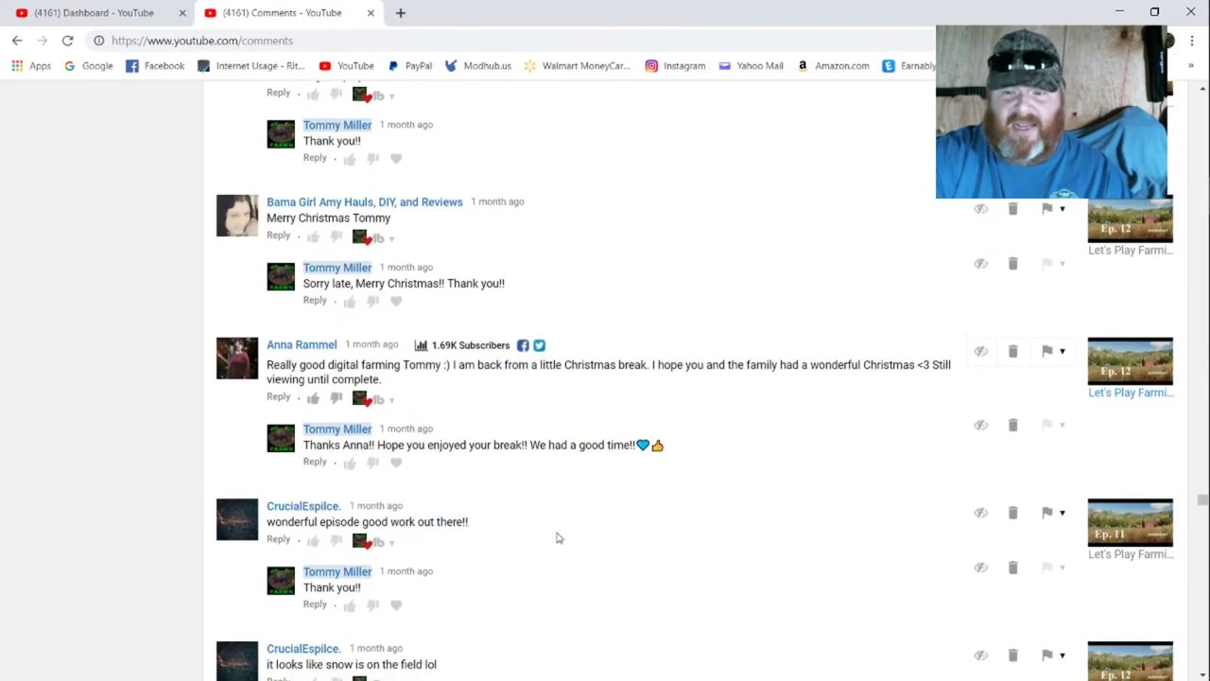
pyautogui.scroll(-1, 557, 537)
pyautogui.scroll(-1, 557, 537)
pyautogui.scroll(-1, 557, 537)
pyautogui.scroll(-1, 557, 537)
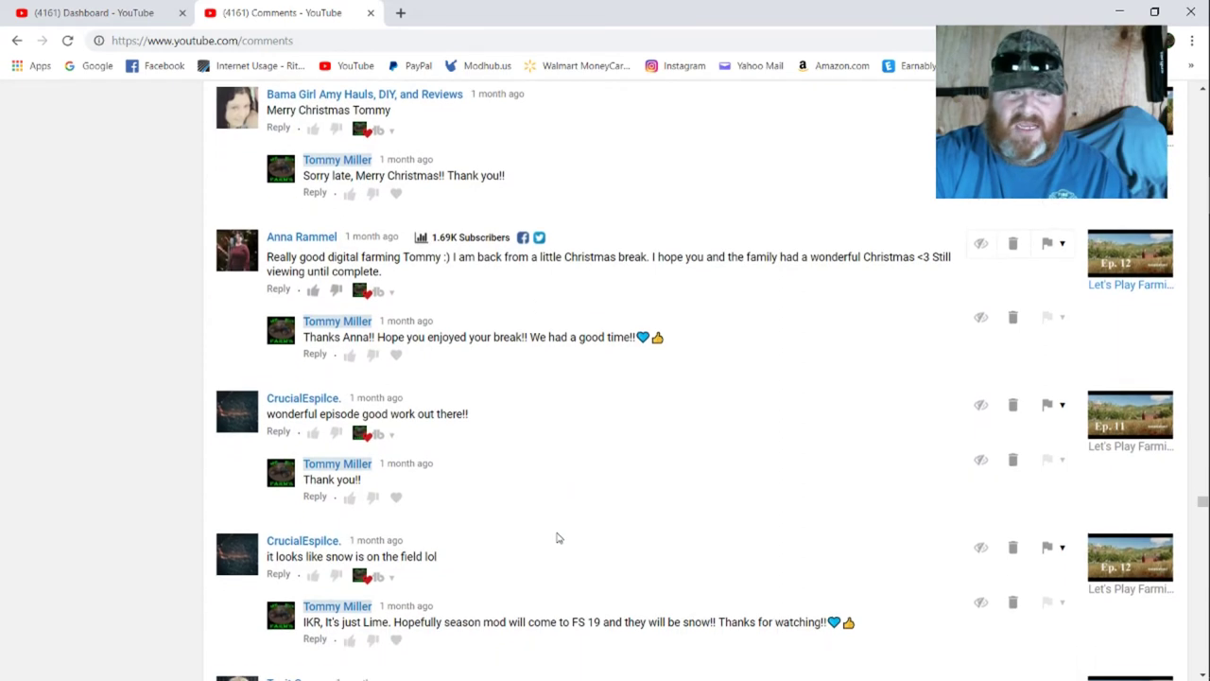
pyautogui.scroll(-1, 556, 537)
pyautogui.scroll(-1, 556, 537)
pyautogui.scroll(-1, 557, 537)
pyautogui.scroll(-1, 557, 537)
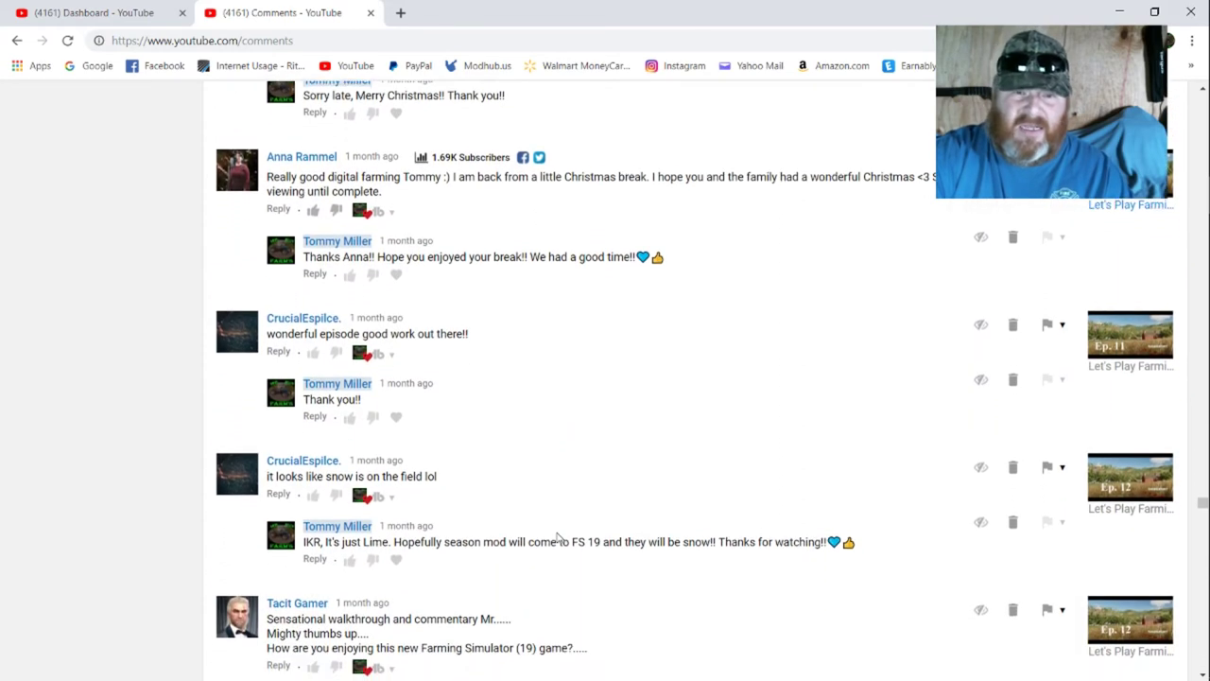
pyautogui.scroll(-1, 557, 537)
pyautogui.scroll(-1, 556, 537)
pyautogui.scroll(-1, 557, 537)
pyautogui.scroll(-1, 557, 537)
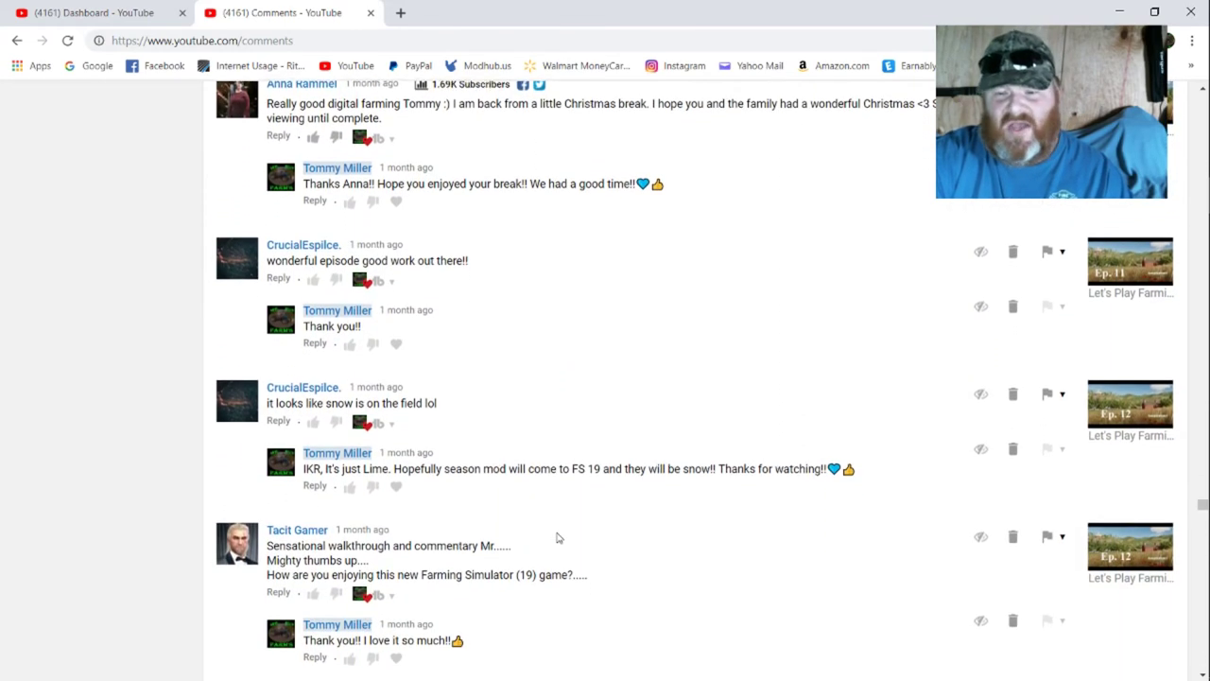
pyautogui.scroll(-1, 557, 537)
pyautogui.scroll(-1, 556, 537)
pyautogui.scroll(-1, 557, 537)
pyautogui.scroll(-1, 557, 537)
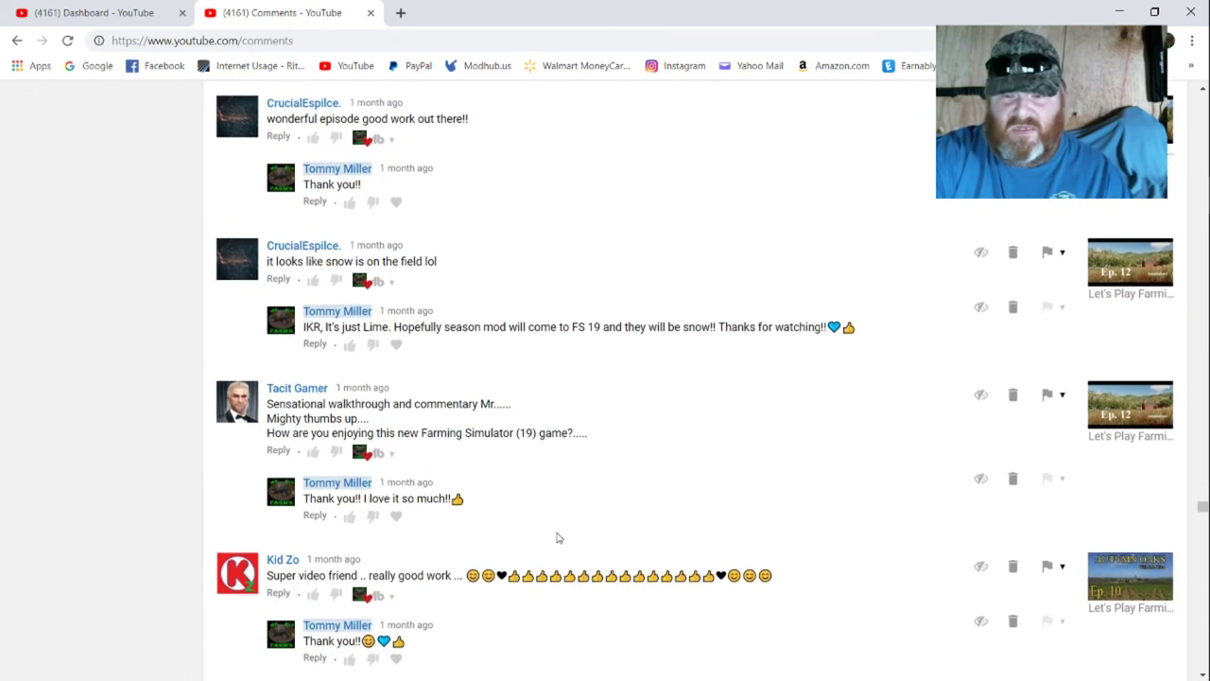
pyautogui.scroll(-1, 557, 537)
pyautogui.scroll(-1, 557, 537)
pyautogui.scroll(-1, 557, 537)
pyautogui.scroll(-1, 557, 537)
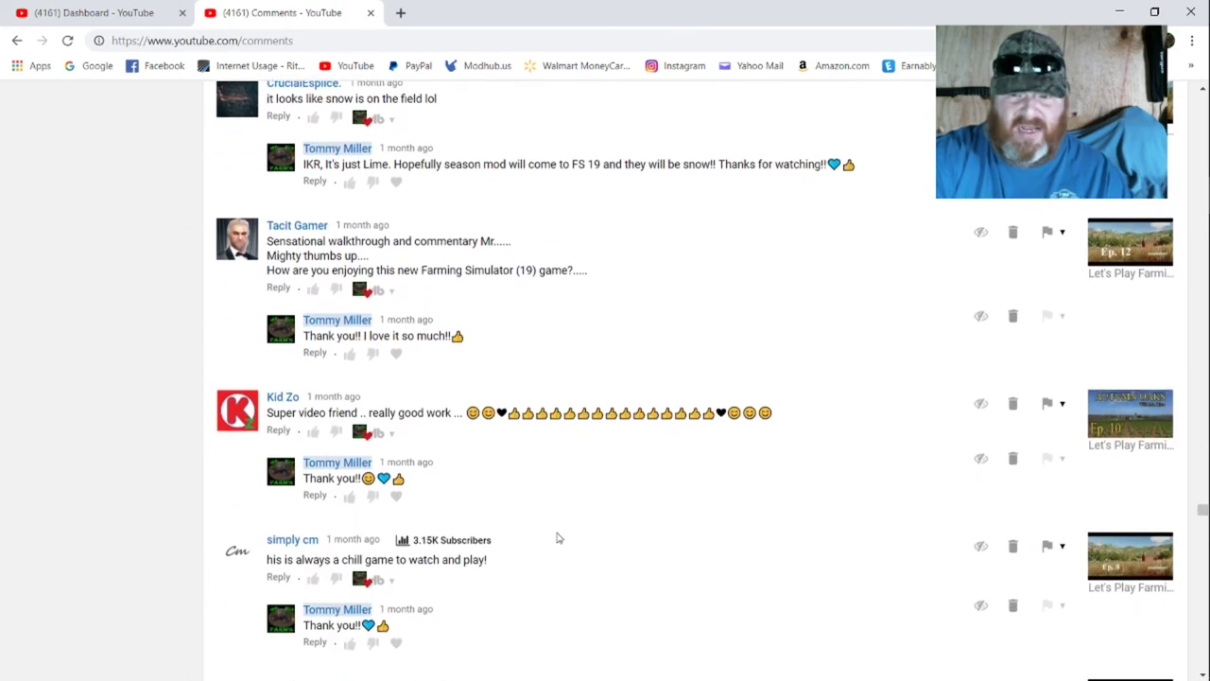
pyautogui.scroll(-1, 557, 537)
pyautogui.scroll(-1, 557, 537)
pyautogui.scroll(-1, 557, 537)
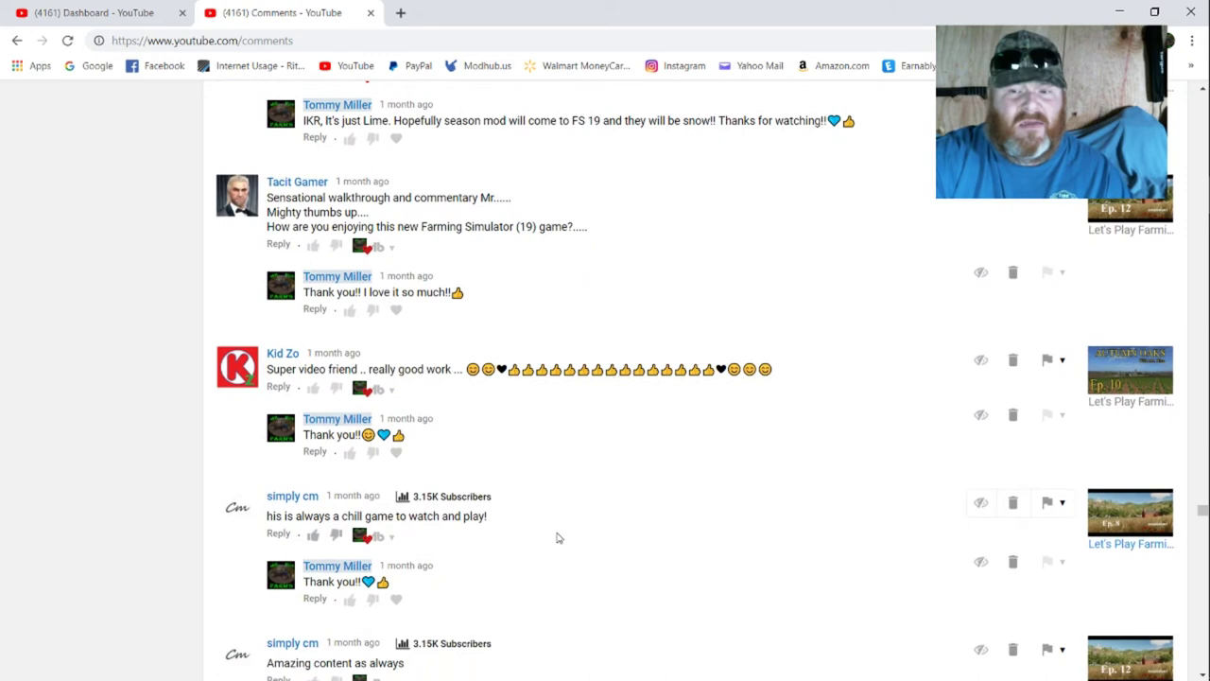
pyautogui.scroll(-1, 557, 537)
pyautogui.scroll(-1, 557, 537)
pyautogui.scroll(-1, 557, 538)
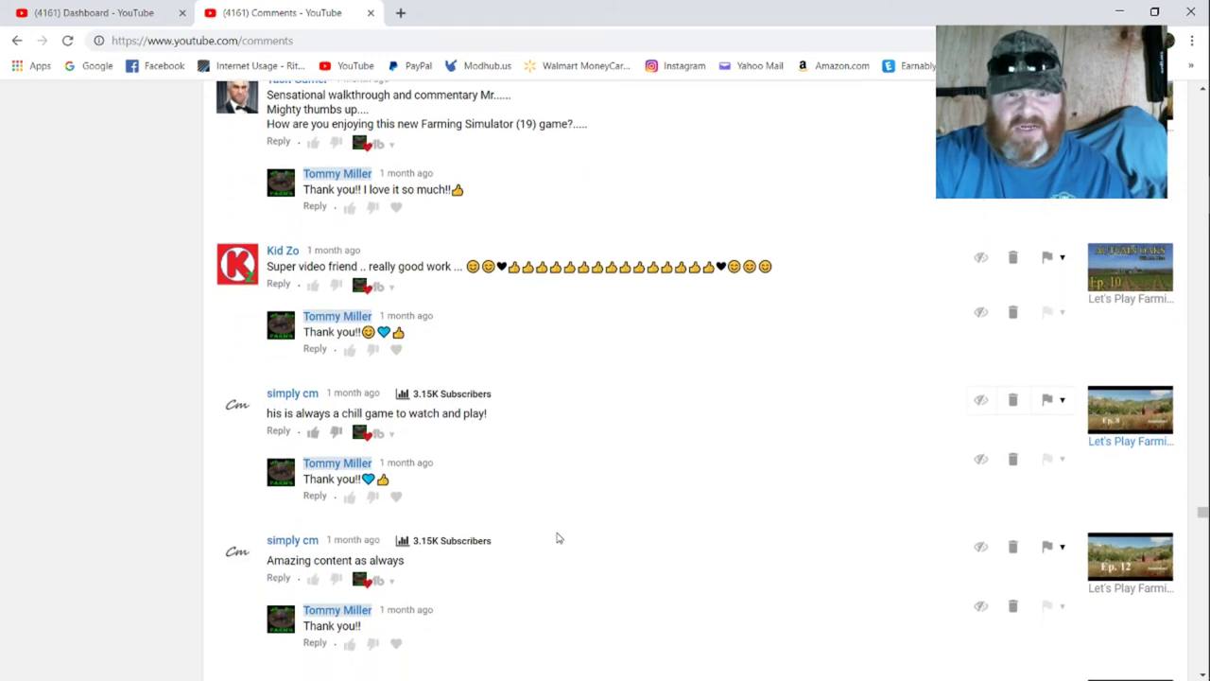
pyautogui.scroll(-1, 557, 537)
pyautogui.scroll(-1, 557, 538)
pyautogui.scroll(-1, 557, 537)
pyautogui.scroll(-1, 557, 537)
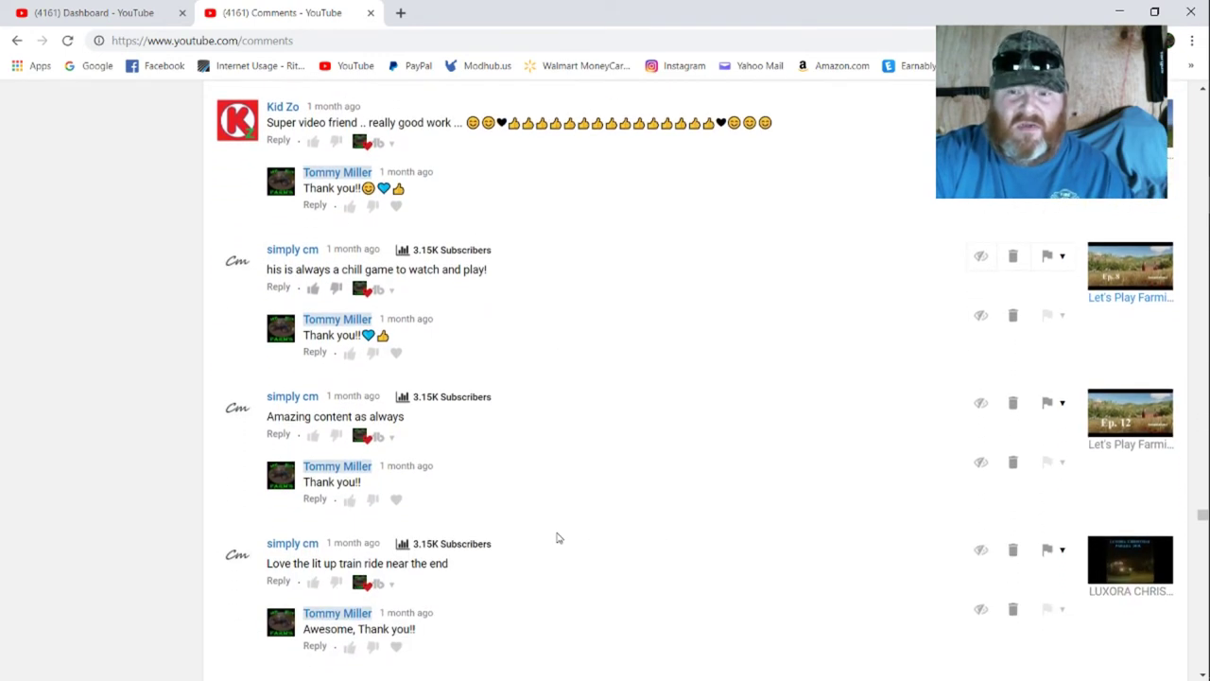
pyautogui.scroll(-1, 557, 537)
pyautogui.scroll(-1, 557, 537)
pyautogui.scroll(-1, 557, 537)
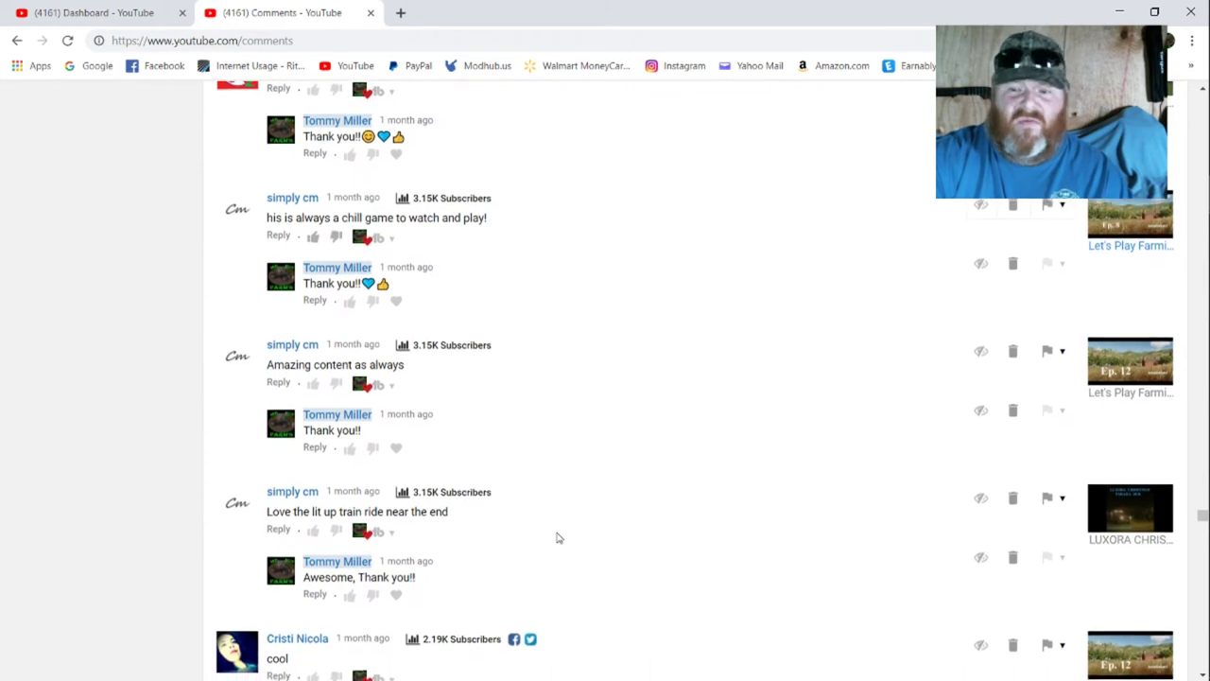
pyautogui.scroll(-1, 556, 537)
pyautogui.scroll(-1, 556, 537)
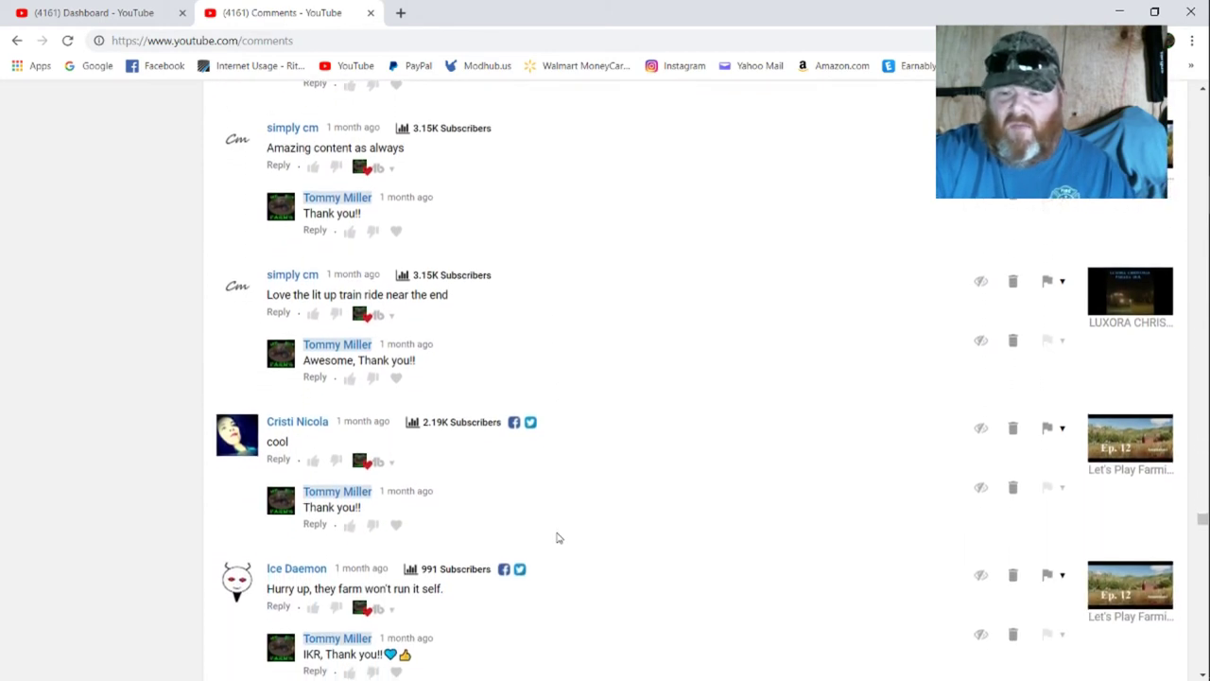
pyautogui.scroll(-1, 557, 537)
pyautogui.scroll(-1, 557, 537)
pyautogui.scroll(-1, 557, 537)
pyautogui.scroll(-1, 556, 537)
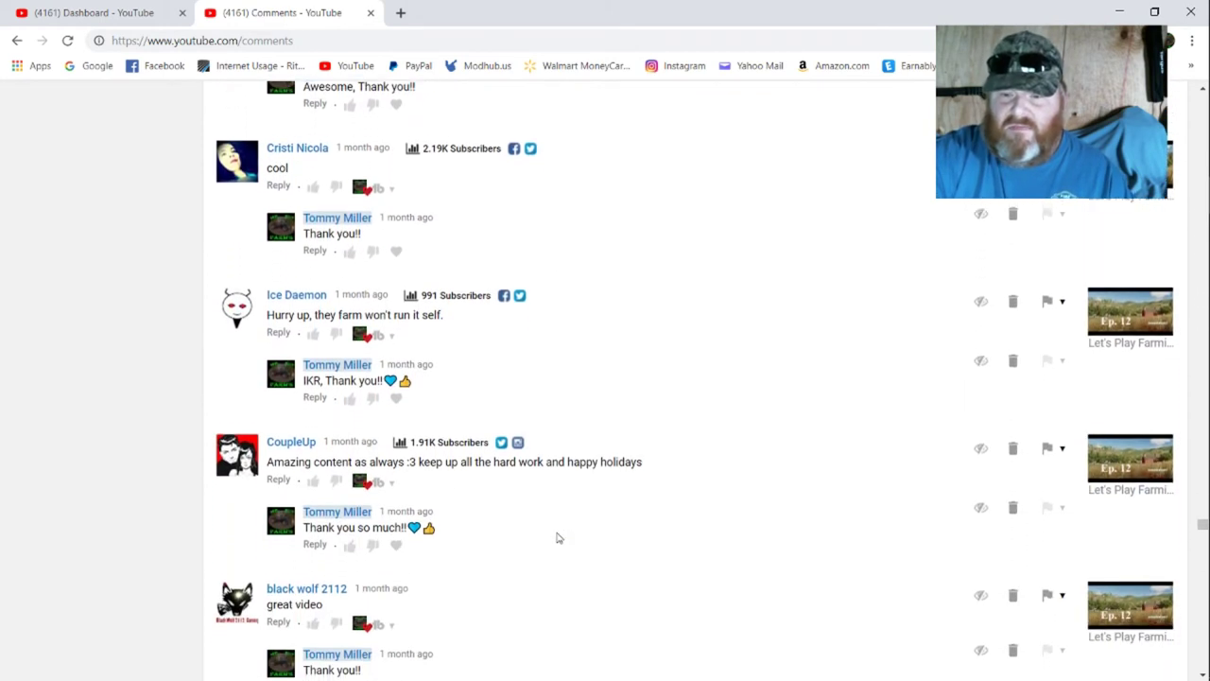
pyautogui.scroll(-1, 558, 537)
pyautogui.scroll(-1, 560, 536)
pyautogui.scroll(-1, 559, 536)
pyautogui.scroll(-1, 560, 536)
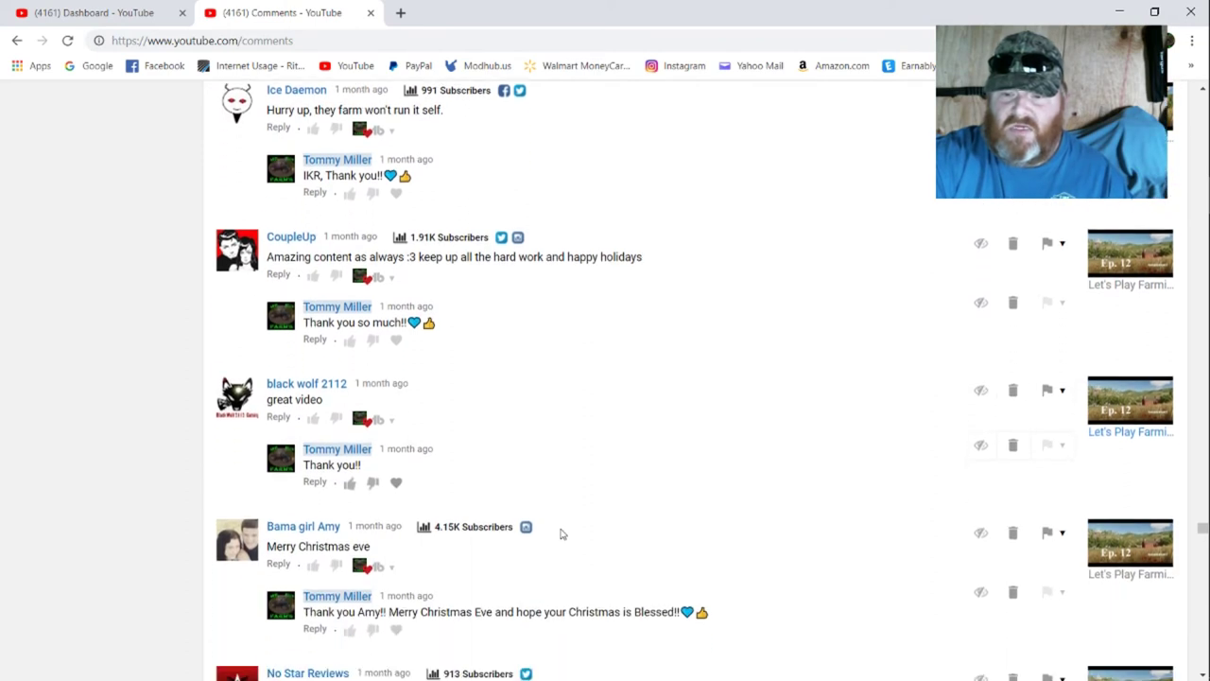
pyautogui.scroll(-1, 560, 536)
pyautogui.scroll(-1, 596, 530)
pyautogui.scroll(-1, 618, 525)
pyautogui.scroll(-1, 617, 526)
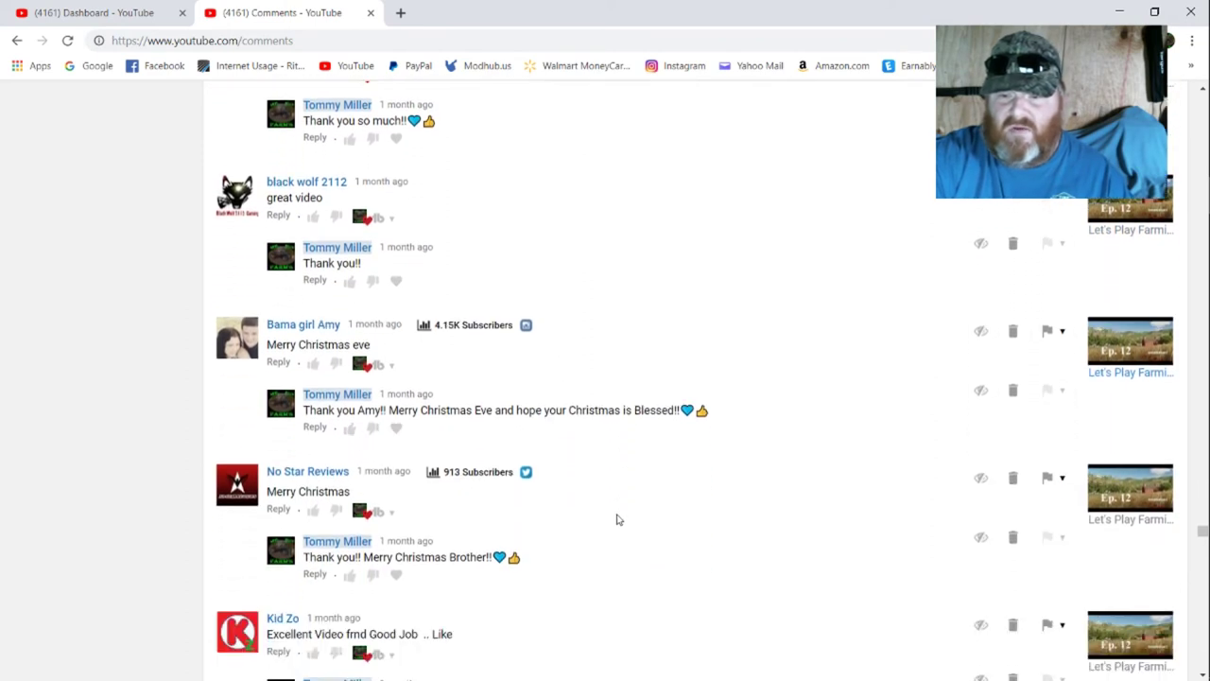
pyautogui.scroll(-1, 617, 523)
pyautogui.scroll(-1, 617, 519)
pyautogui.scroll(-1, 618, 519)
pyautogui.scroll(-1, 617, 519)
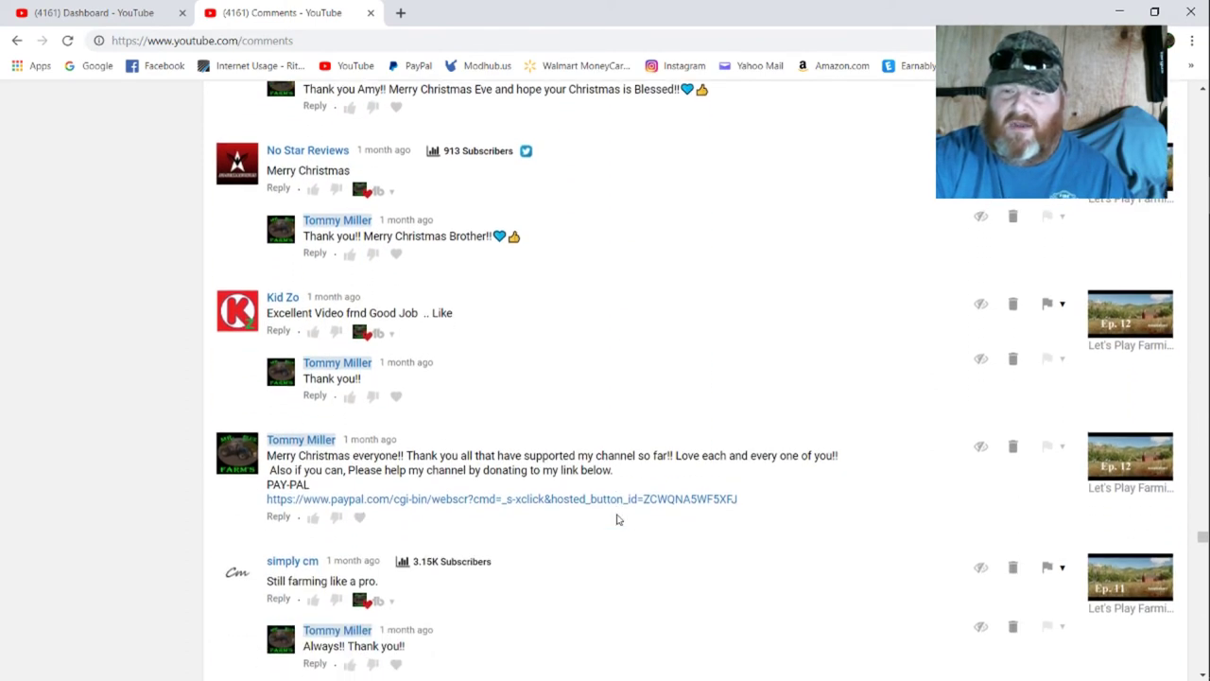
pyautogui.scroll(-1, 618, 519)
pyautogui.scroll(-1, 617, 519)
pyautogui.scroll(-1, 617, 519)
pyautogui.scroll(-1, 617, 519)
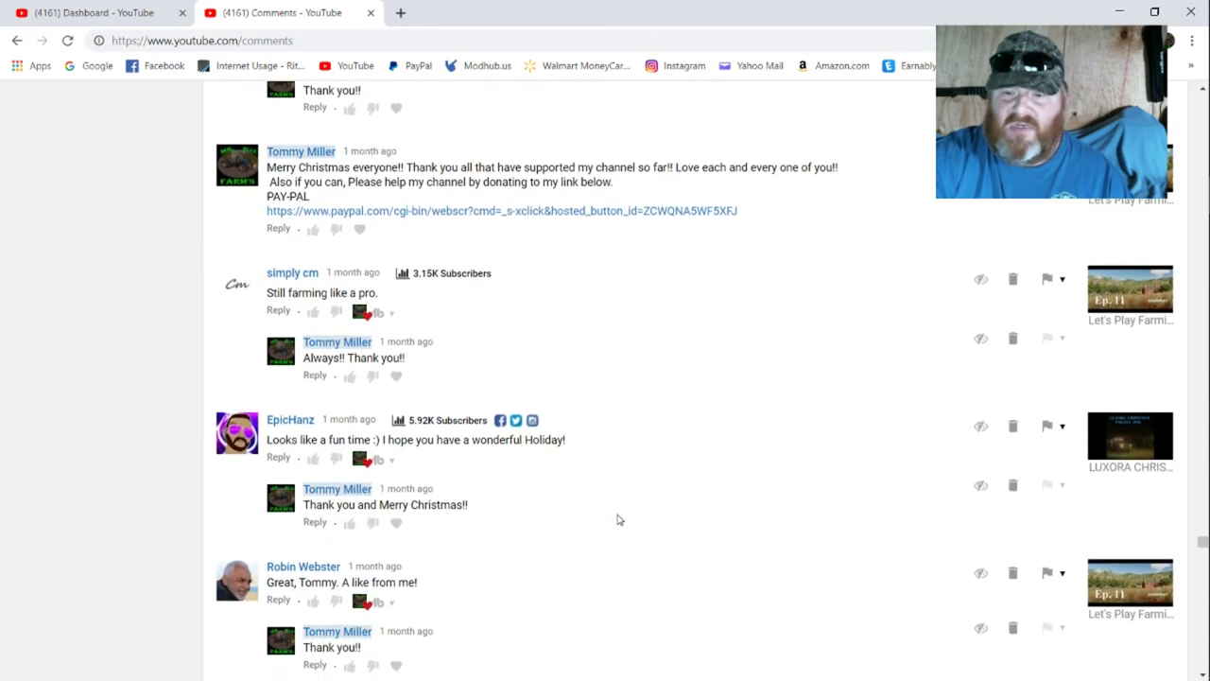
pyautogui.scroll(-1, 617, 519)
pyautogui.scroll(-1, 617, 519)
pyautogui.scroll(-1, 618, 519)
pyautogui.scroll(-1, 618, 519)
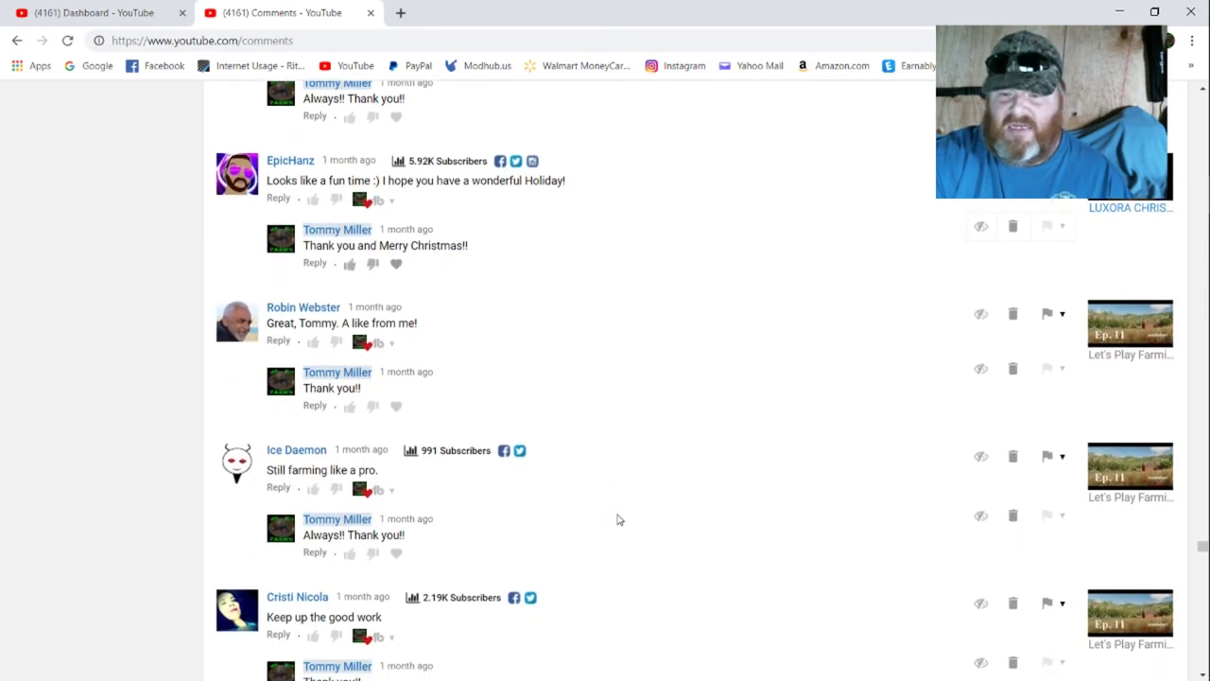
pyautogui.scroll(-1, 617, 519)
pyautogui.scroll(-1, 617, 519)
pyautogui.scroll(-1, 617, 519)
pyautogui.scroll(-1, 617, 519)
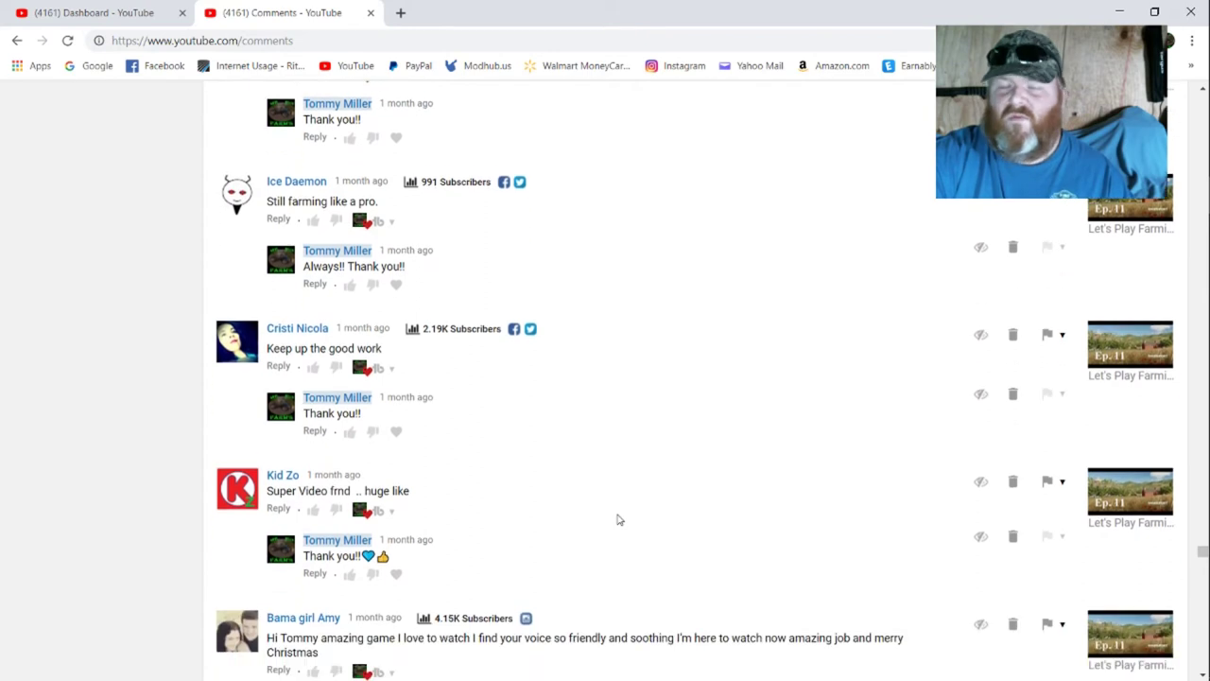
pyautogui.scroll(-1, 617, 519)
pyautogui.scroll(-1, 617, 519)
pyautogui.scroll(-1, 618, 519)
pyautogui.scroll(-1, 617, 519)
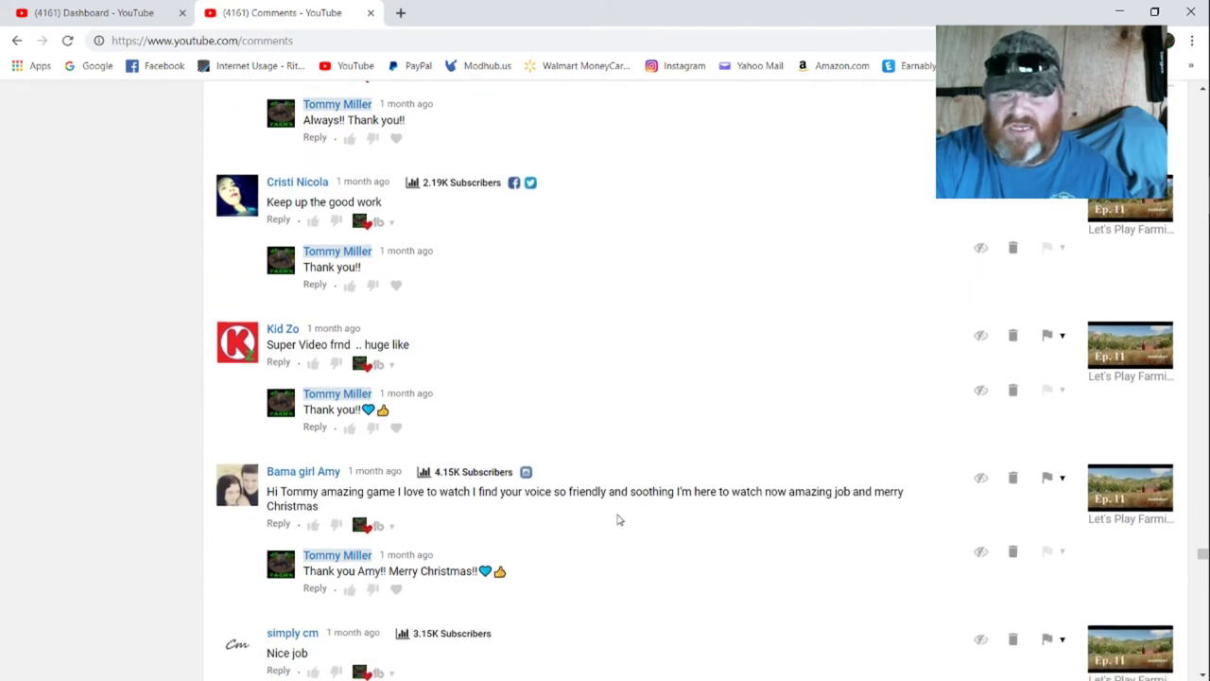
pyautogui.scroll(-1, 617, 519)
pyautogui.scroll(-1, 617, 519)
pyautogui.scroll(-1, 618, 519)
pyautogui.scroll(-1, 617, 519)
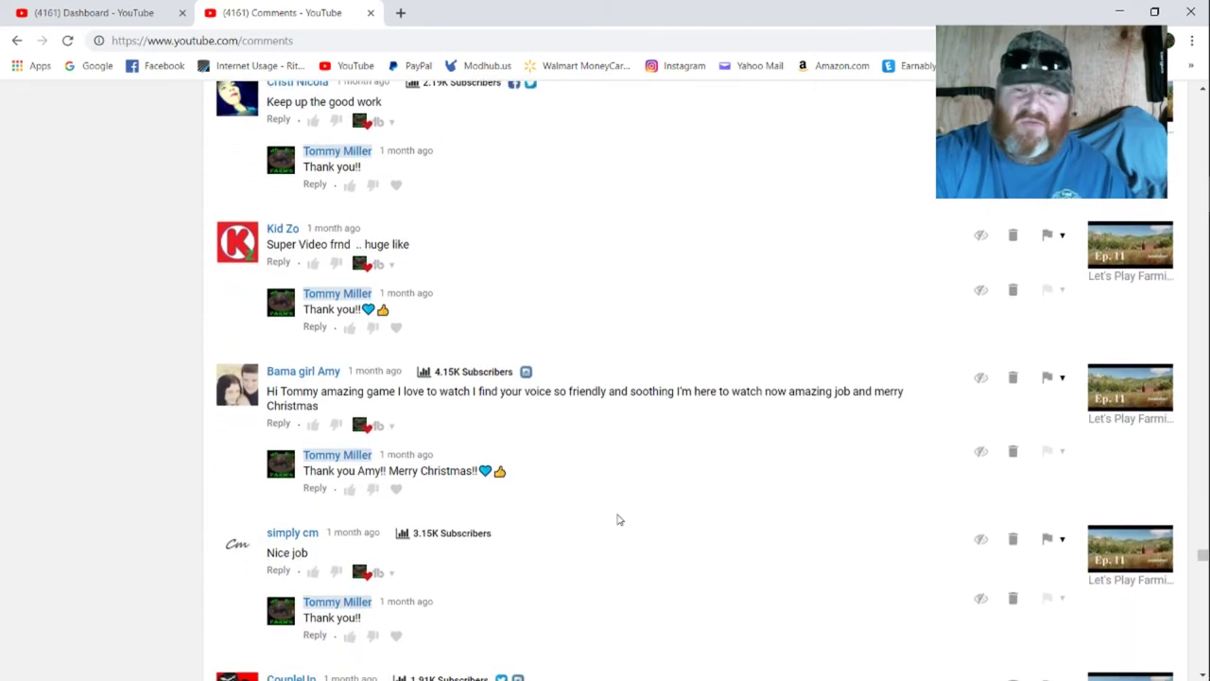
pyautogui.scroll(-1, 618, 519)
pyautogui.scroll(-1, 618, 519)
pyautogui.scroll(-1, 618, 519)
pyautogui.scroll(-1, 618, 520)
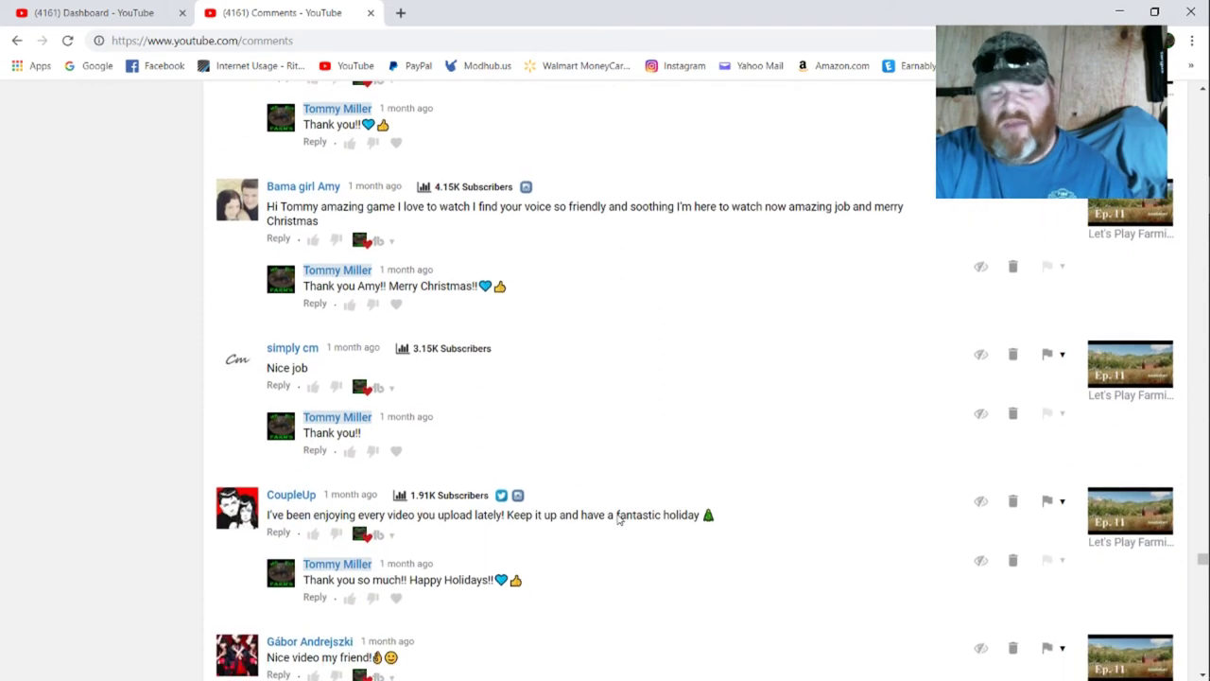
pyautogui.scroll(-1, 618, 519)
pyautogui.scroll(-1, 618, 519)
pyautogui.scroll(-1, 618, 519)
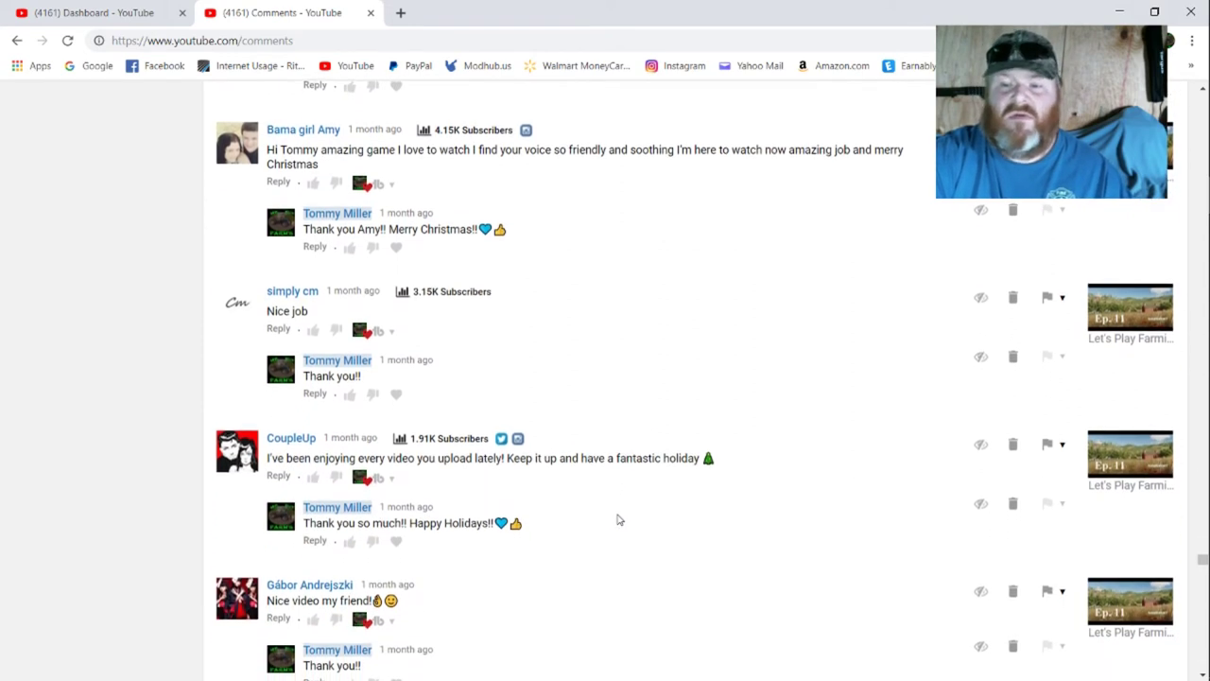
pyautogui.scroll(-1, 618, 519)
pyautogui.scroll(-1, 618, 519)
pyautogui.scroll(-1, 619, 519)
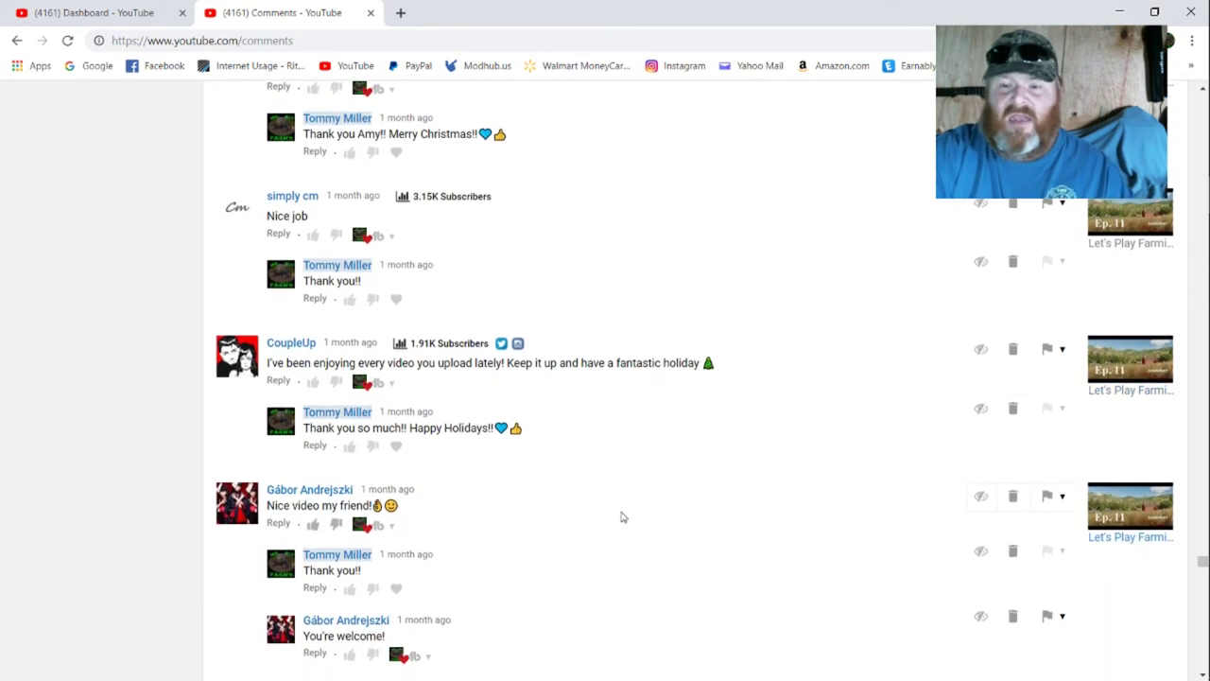
pyautogui.scroll(-1, 622, 516)
pyautogui.scroll(-1, 622, 517)
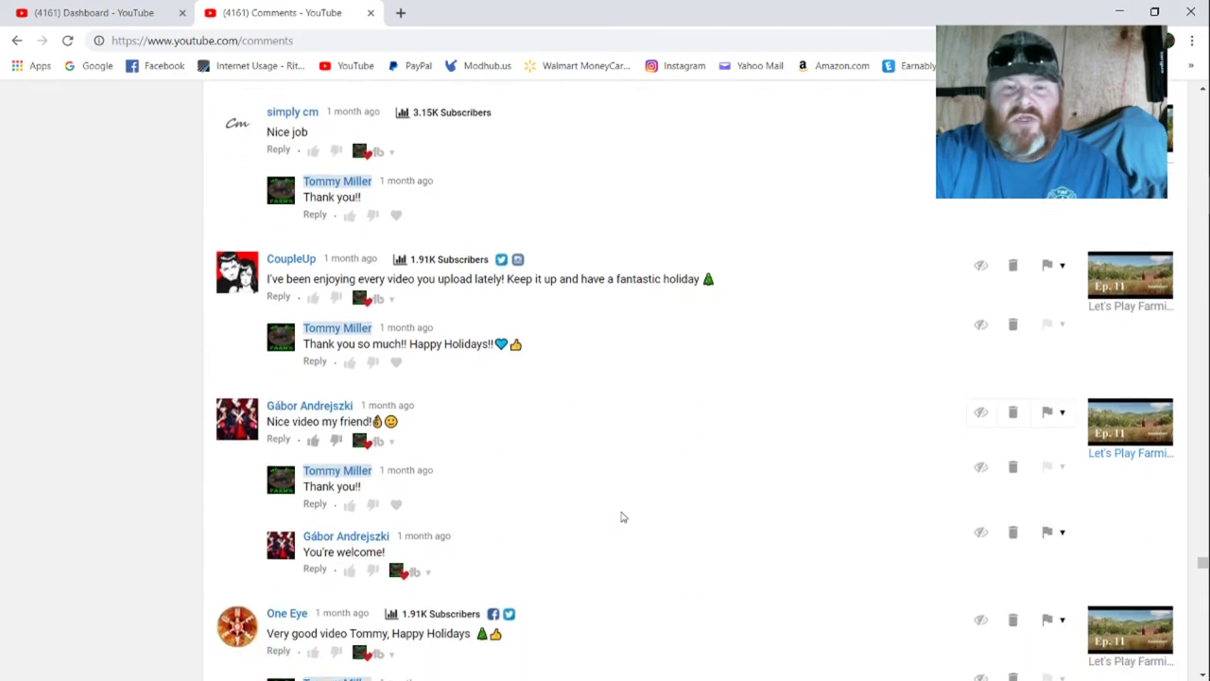
pyautogui.scroll(-1, 623, 516)
pyautogui.scroll(-1, 623, 517)
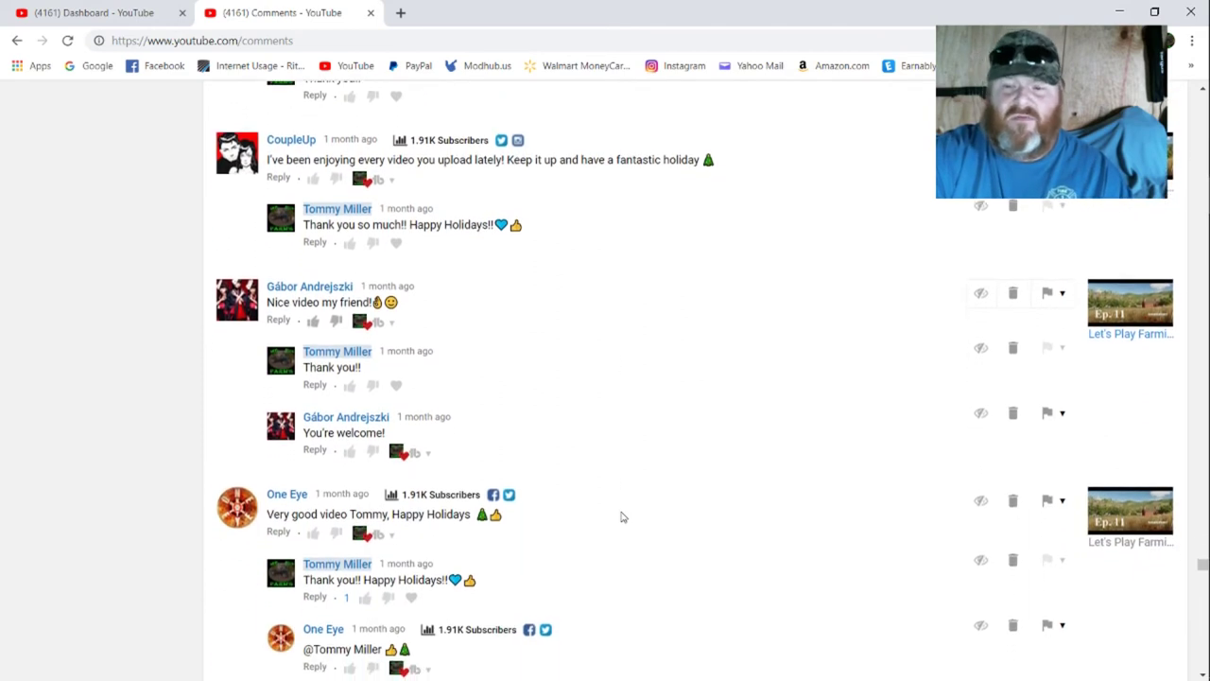
pyautogui.scroll(-1, 622, 517)
pyautogui.scroll(-1, 622, 516)
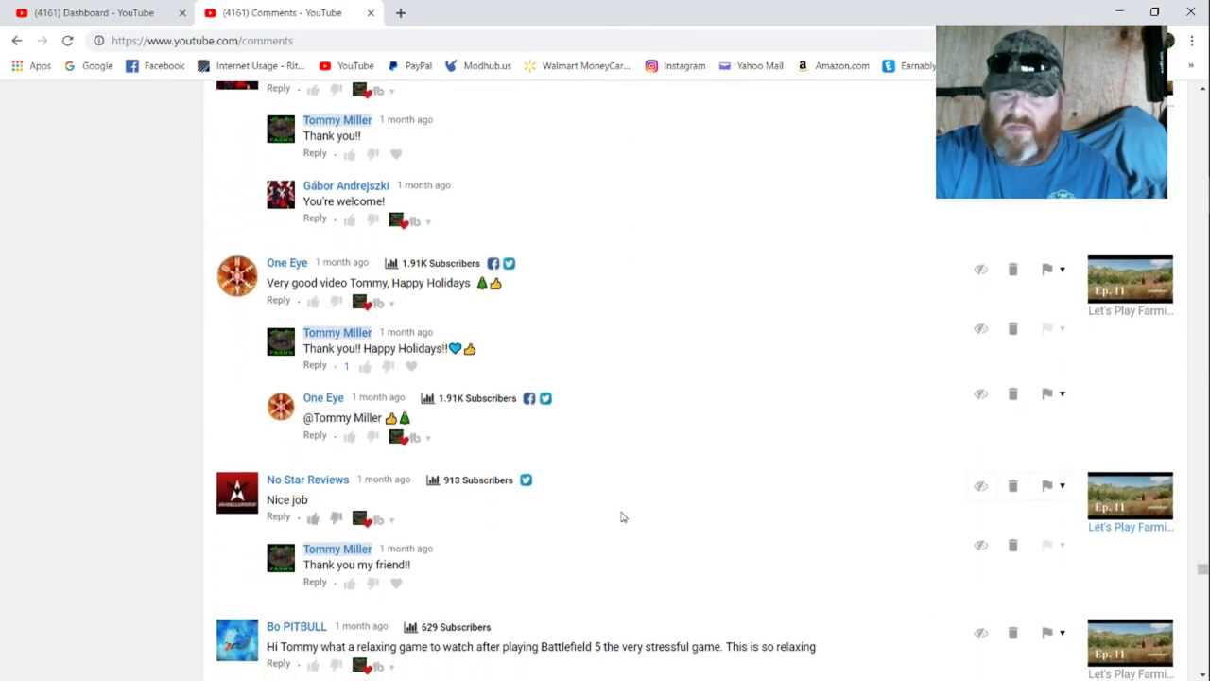
pyautogui.scroll(-1, 622, 516)
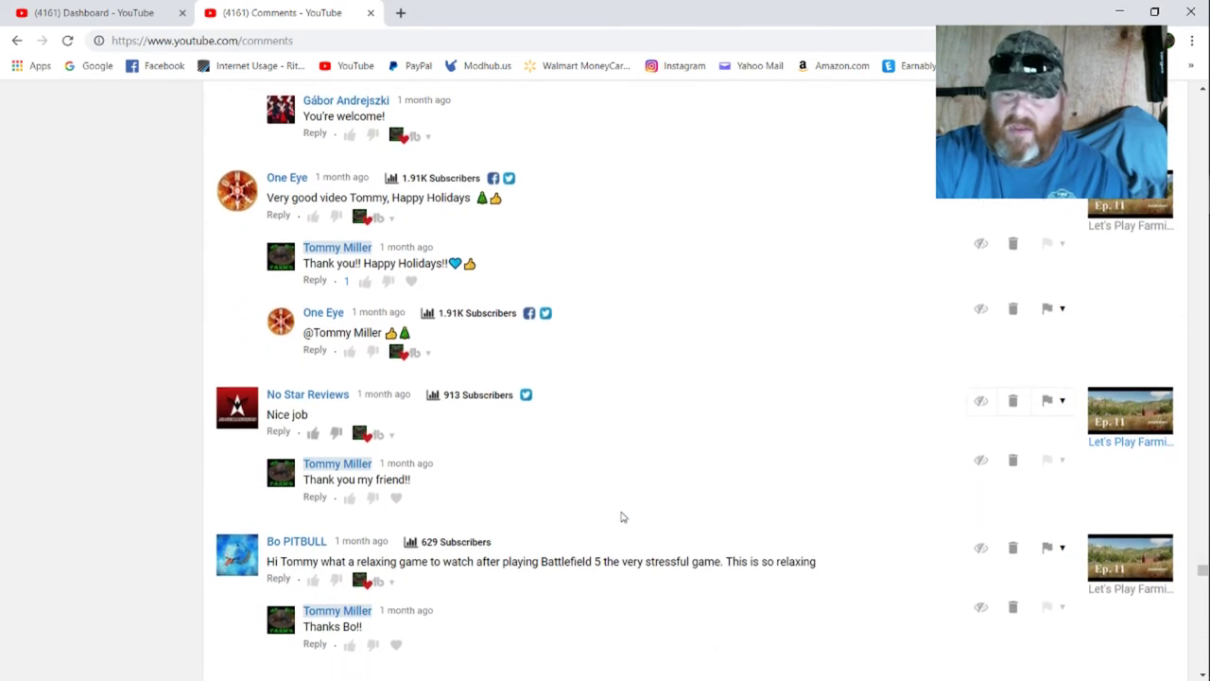
pyautogui.scroll(-1, 622, 516)
pyautogui.scroll(-1, 622, 516)
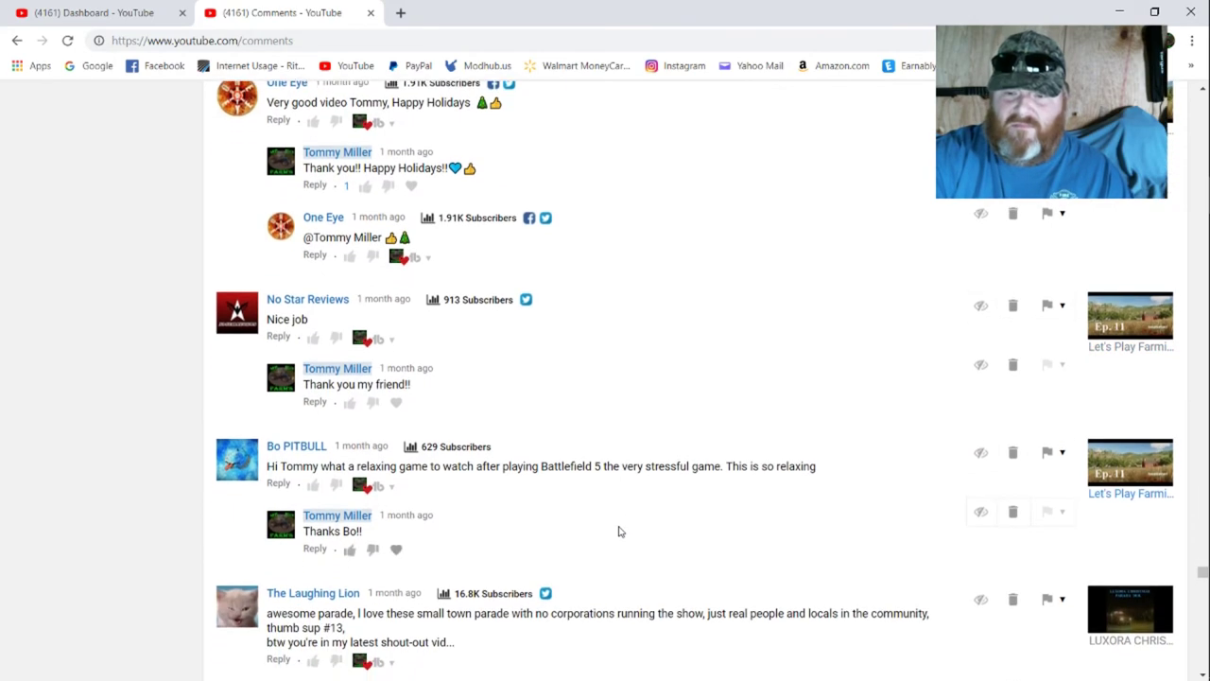
pyautogui.scroll(-1, 397, 487)
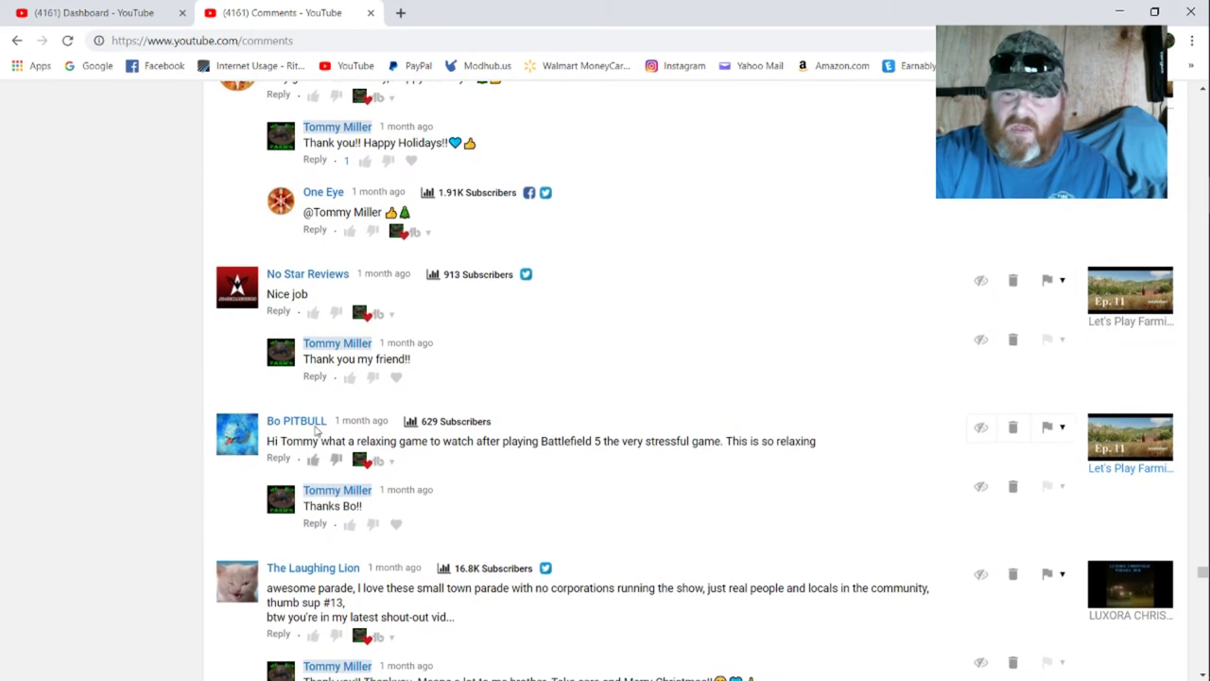
pyautogui.scroll(-1, 639, 452)
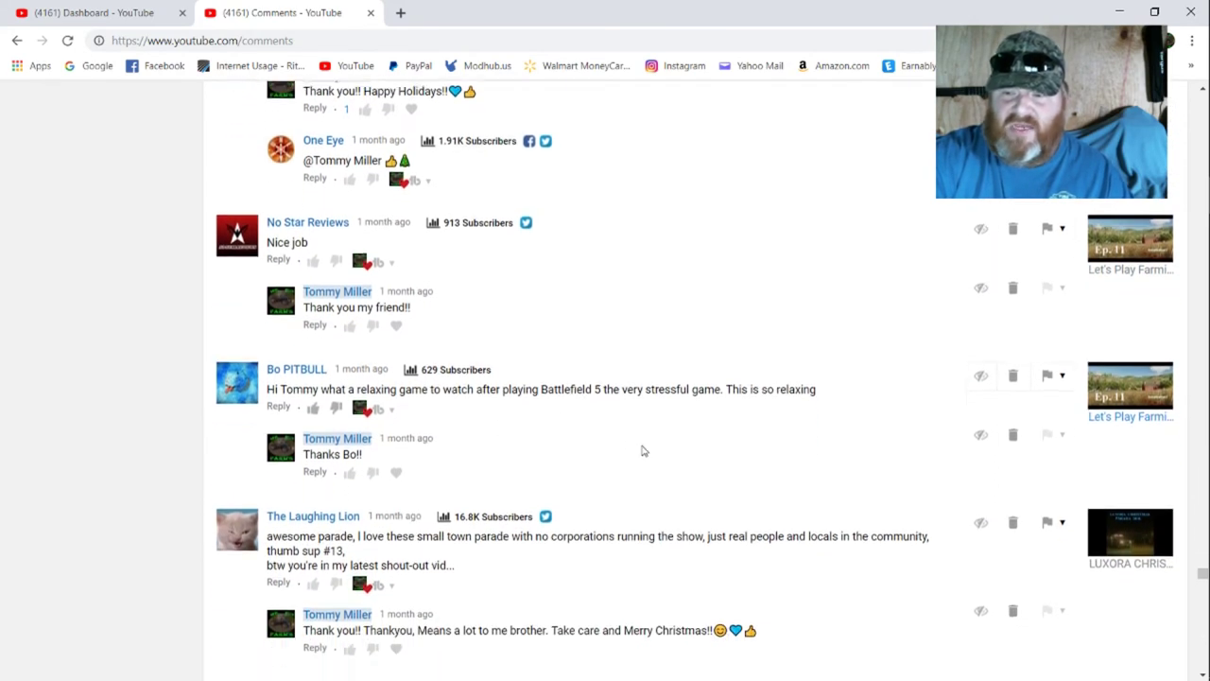
pyautogui.scroll(-1, 641, 451)
pyautogui.scroll(-1, 643, 450)
pyautogui.scroll(-1, 647, 450)
pyautogui.scroll(-1, 648, 449)
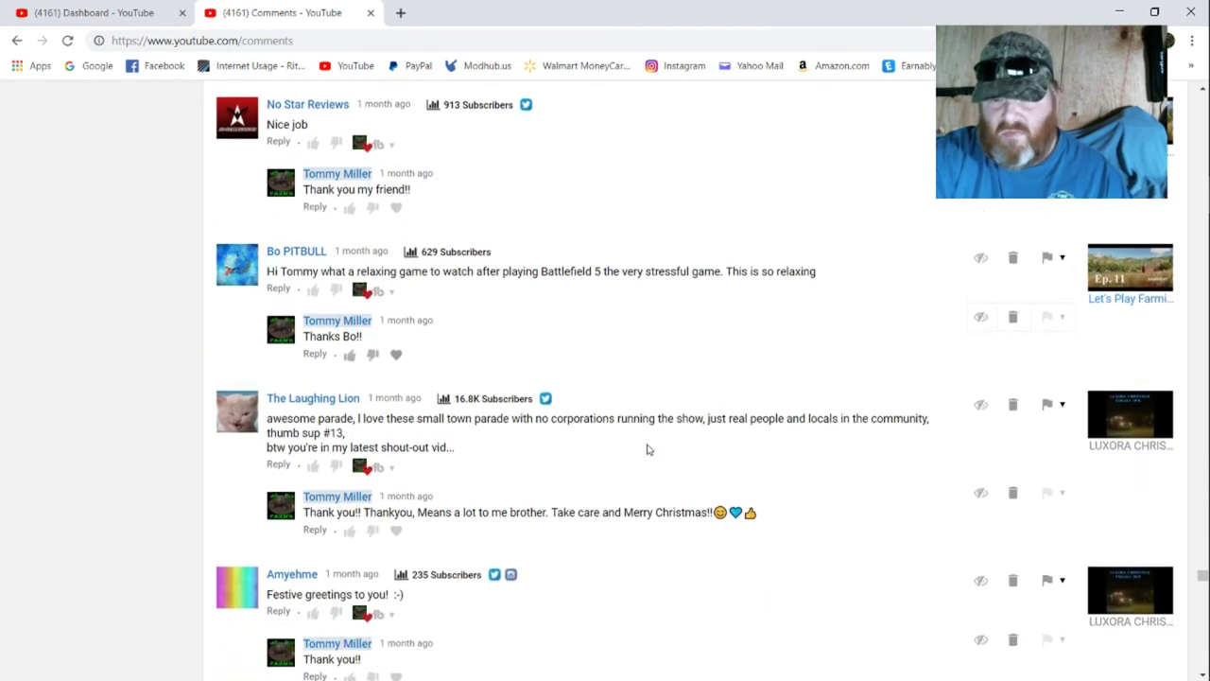
pyautogui.scroll(-1, 649, 449)
pyautogui.scroll(-1, 648, 449)
pyautogui.scroll(-1, 648, 449)
pyautogui.scroll(-1, 648, 449)
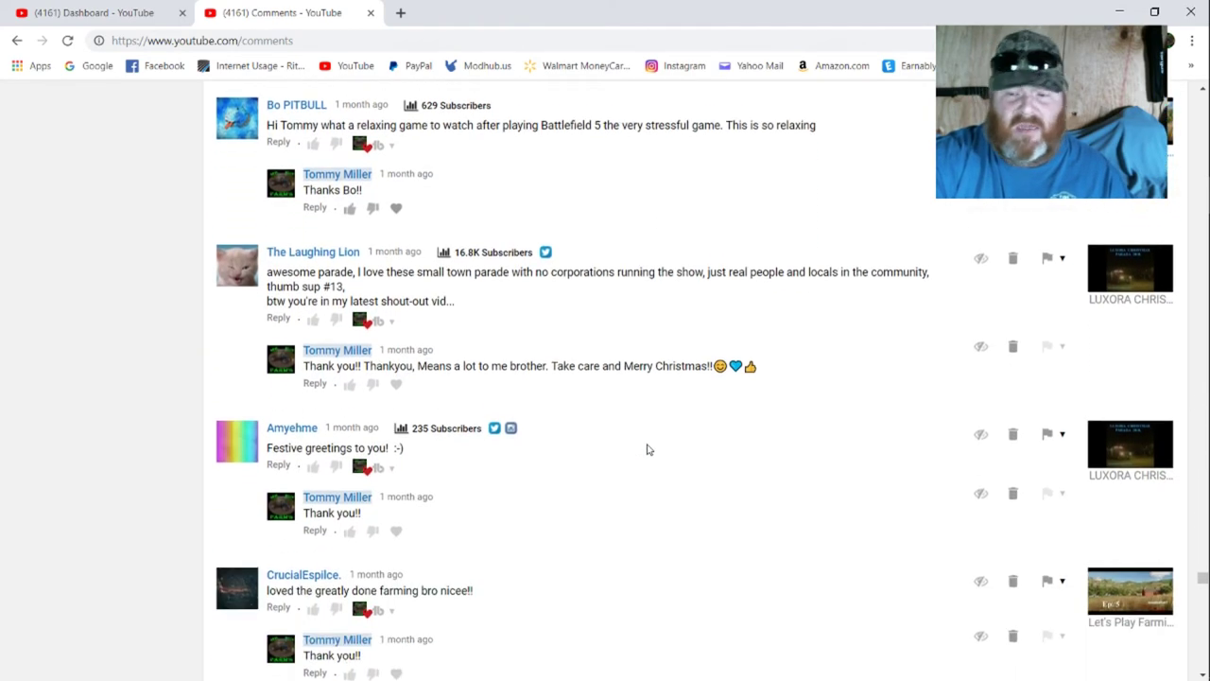
pyautogui.scroll(-1, 648, 449)
pyautogui.scroll(-1, 649, 449)
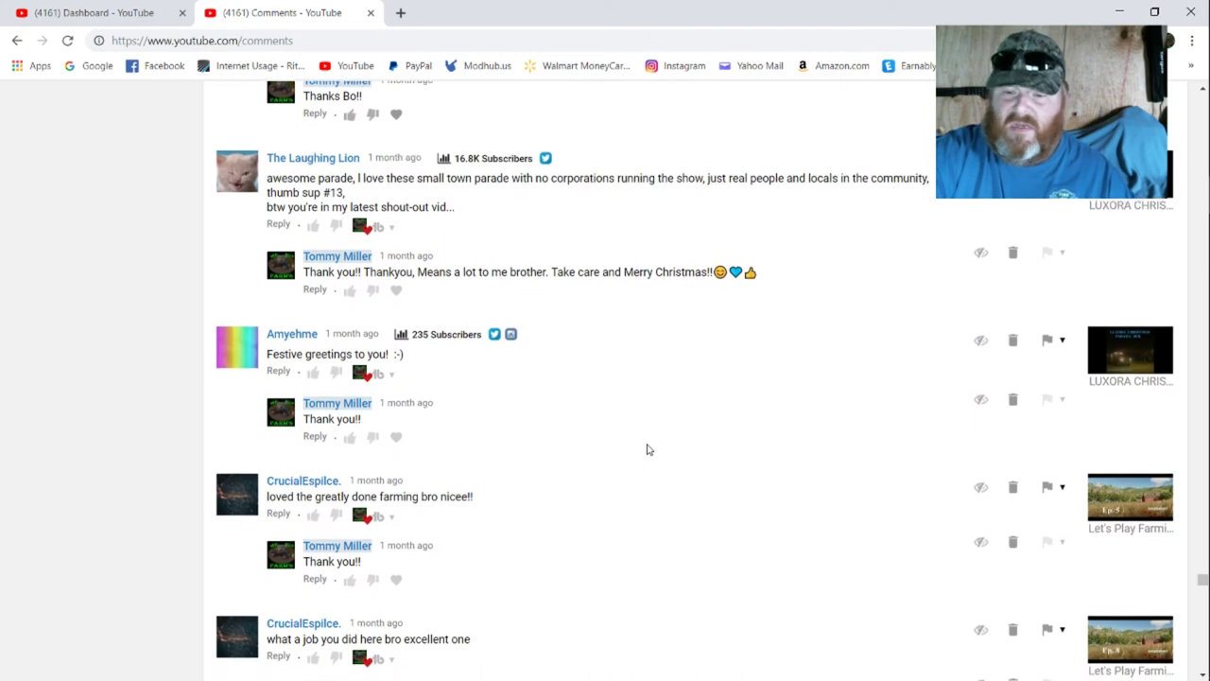
pyautogui.scroll(-1, 649, 449)
pyautogui.scroll(-1, 648, 449)
pyautogui.scroll(-1, 649, 449)
pyautogui.scroll(-1, 648, 449)
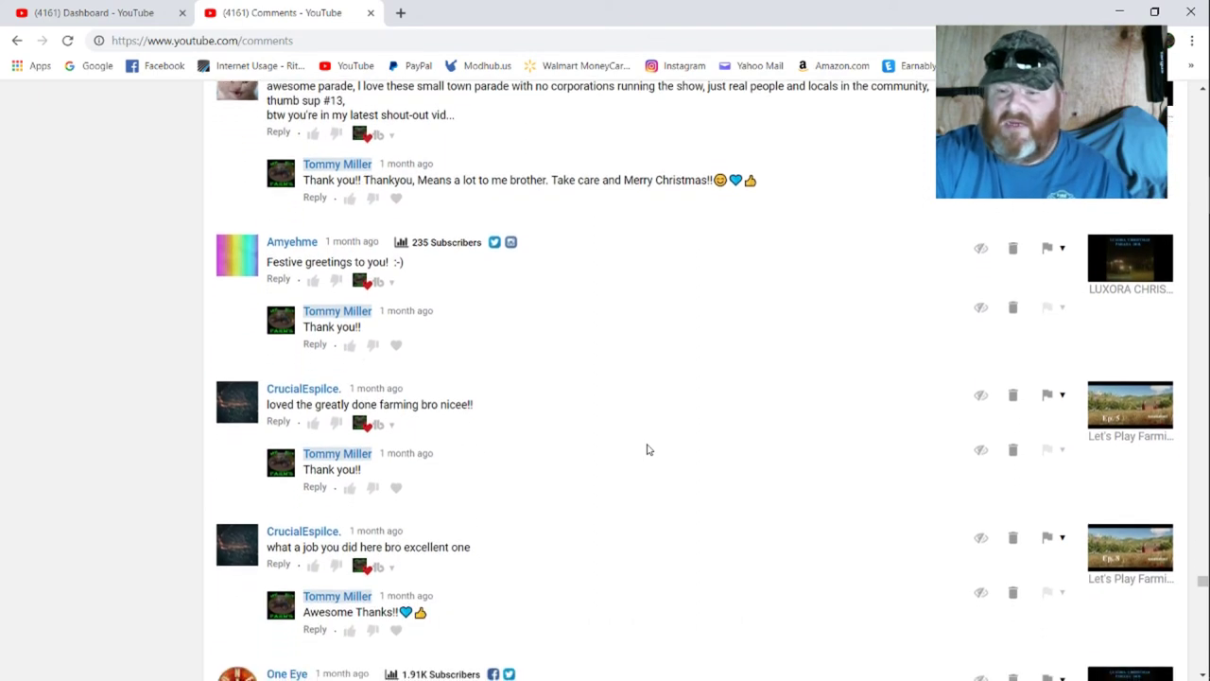
pyautogui.scroll(-1, 648, 449)
pyautogui.scroll(-1, 648, 449)
pyautogui.scroll(-1, 649, 449)
pyautogui.scroll(-1, 648, 449)
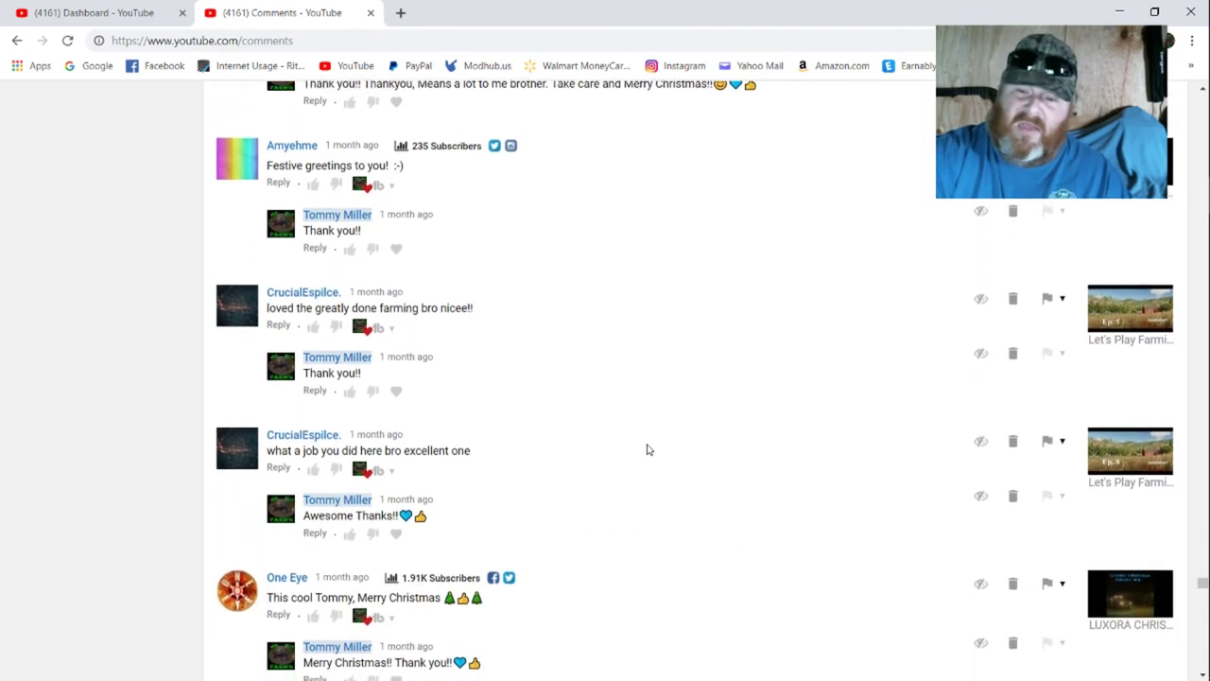
pyautogui.scroll(-1, 647, 450)
pyautogui.scroll(-1, 647, 449)
pyautogui.scroll(-1, 647, 449)
pyautogui.scroll(-1, 647, 450)
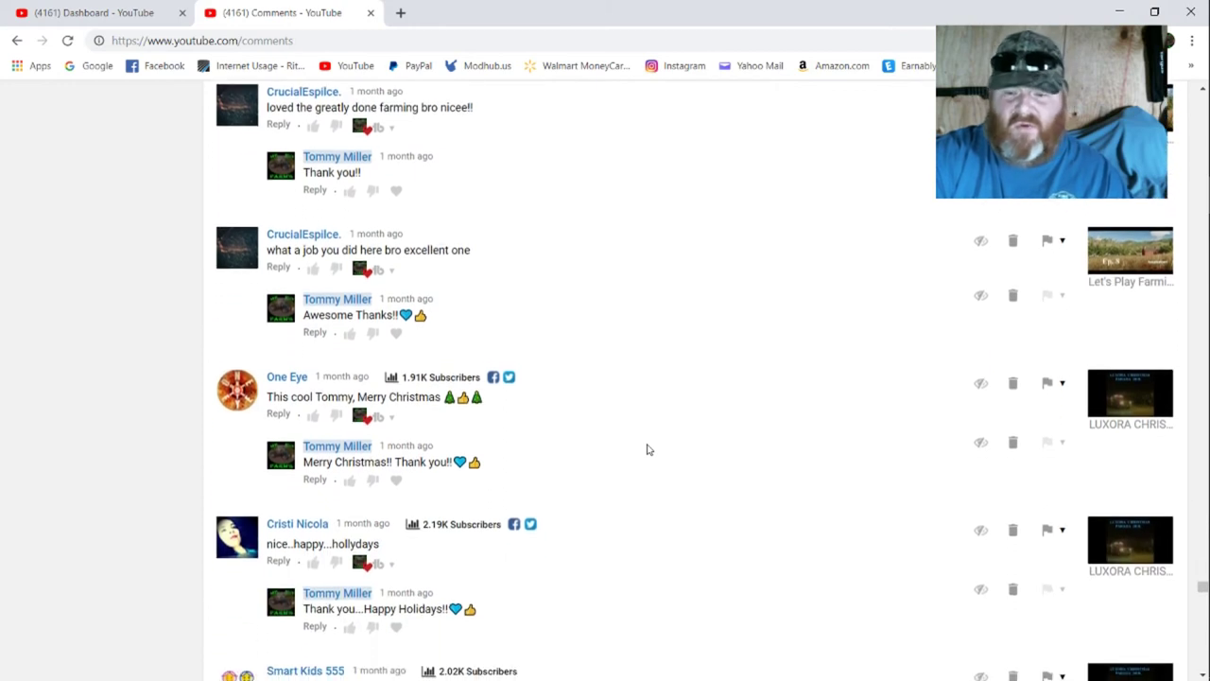
pyautogui.scroll(-1, 647, 449)
pyautogui.scroll(-1, 647, 449)
pyautogui.scroll(-1, 647, 449)
pyautogui.scroll(-1, 649, 449)
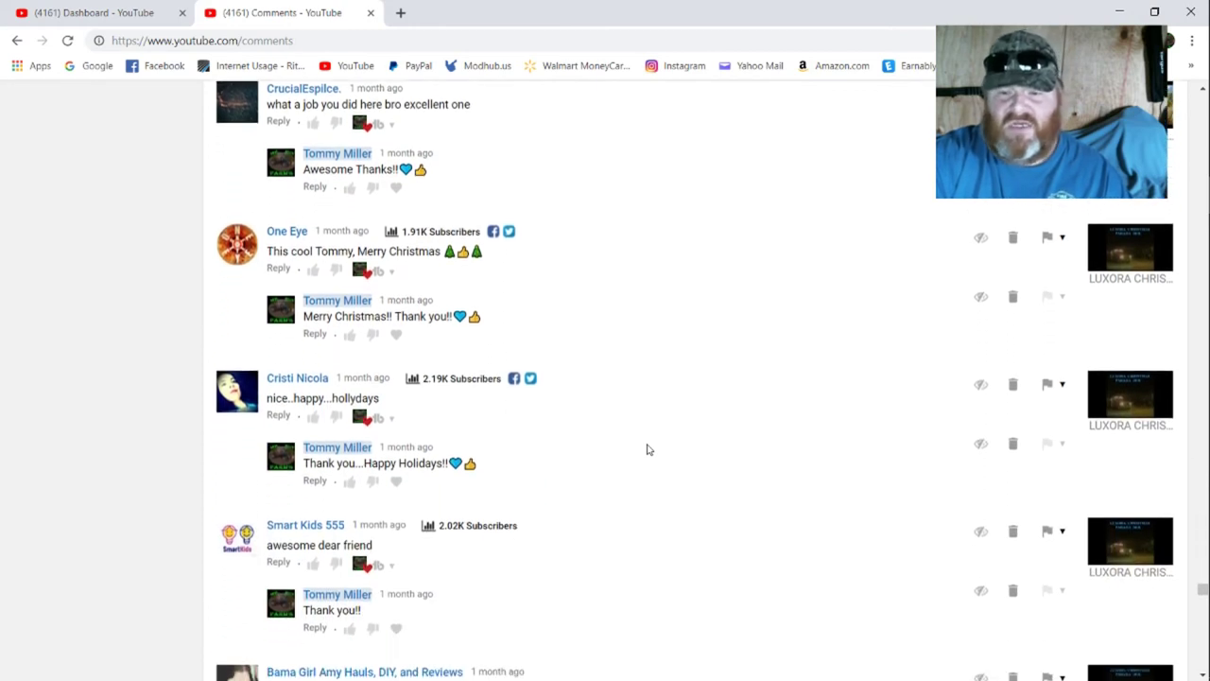
pyautogui.scroll(-1, 649, 449)
pyautogui.scroll(-1, 649, 449)
pyautogui.scroll(-1, 648, 449)
pyautogui.scroll(-1, 648, 449)
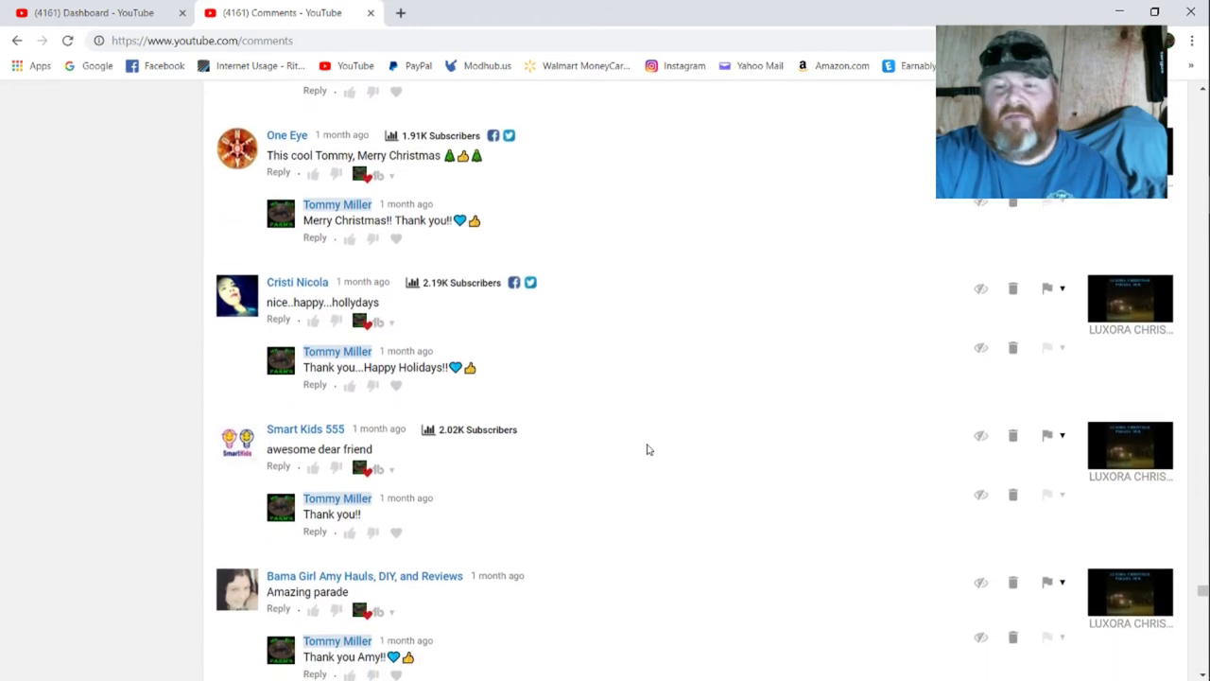
pyautogui.scroll(-1, 647, 449)
pyautogui.scroll(-1, 648, 449)
pyautogui.scroll(-1, 647, 449)
pyautogui.scroll(-1, 647, 449)
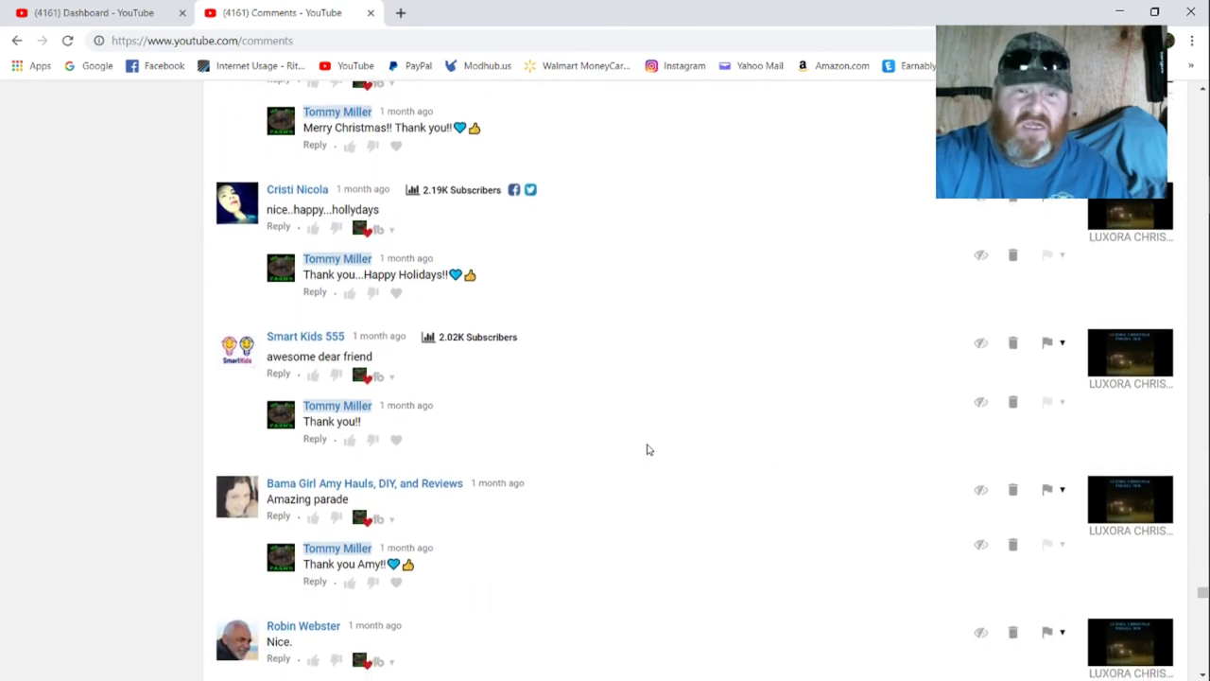
pyautogui.scroll(-1, 662, 493)
pyautogui.scroll(-1, 662, 494)
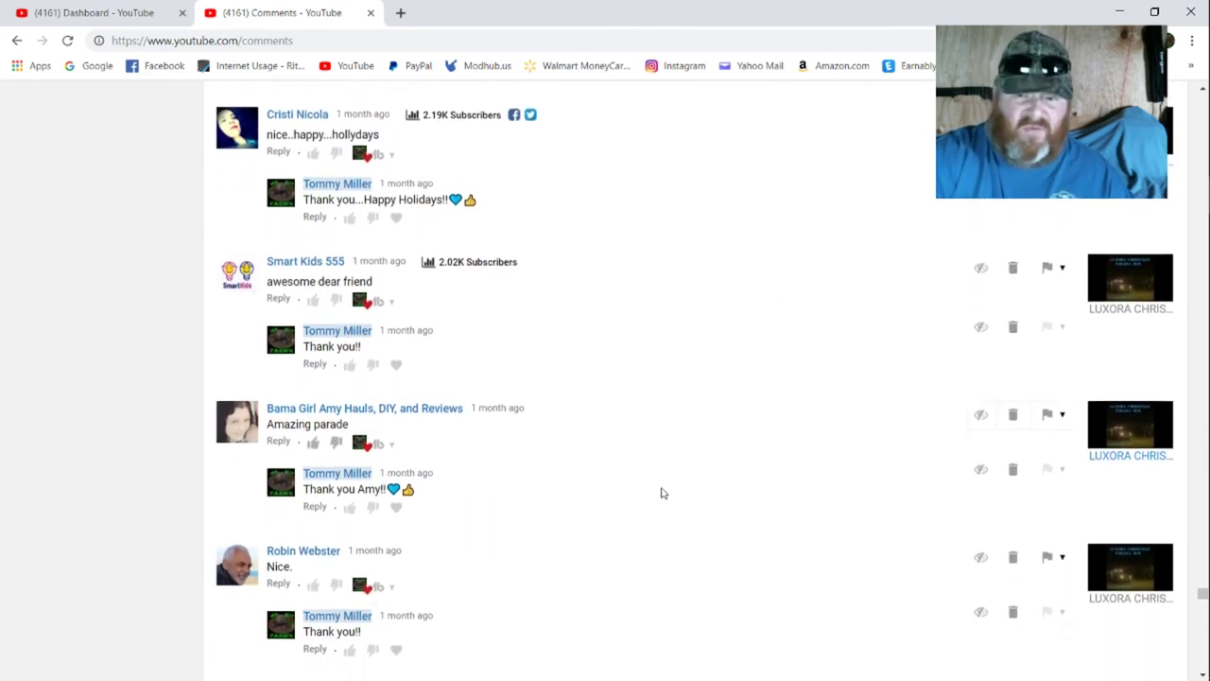
pyautogui.scroll(-1, 662, 493)
pyautogui.scroll(-1, 662, 492)
pyautogui.scroll(-1, 662, 492)
pyautogui.scroll(-1, 662, 493)
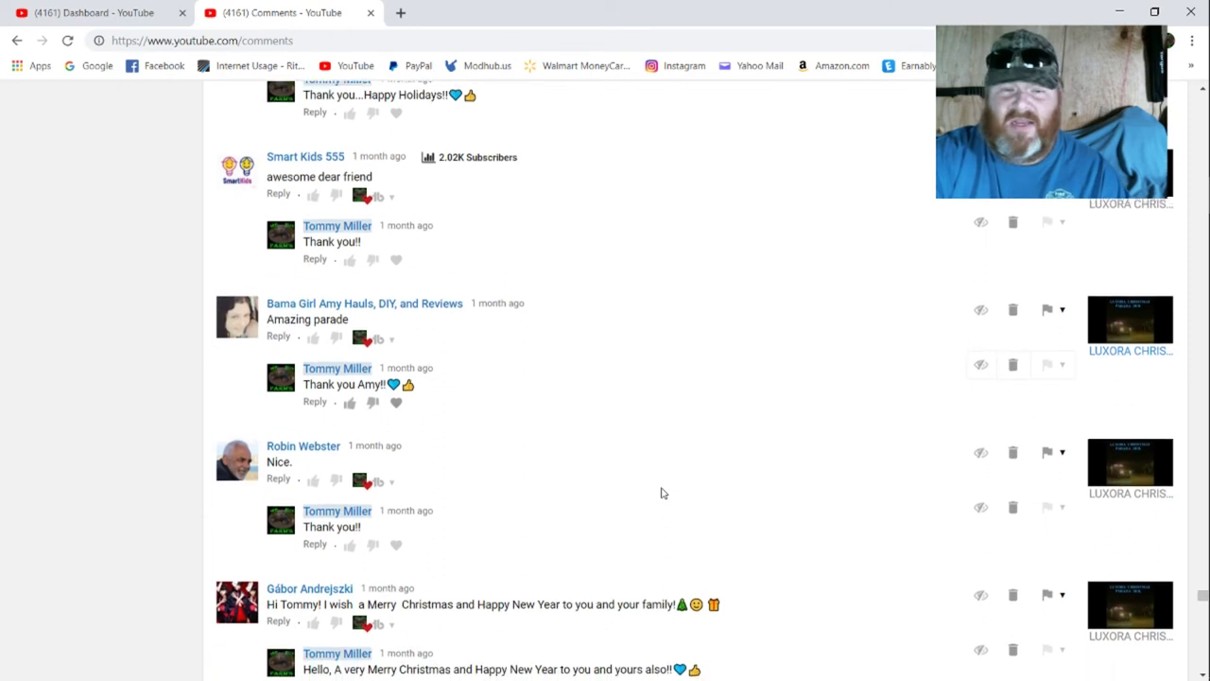
pyautogui.scroll(-1, 662, 493)
pyautogui.scroll(-1, 662, 492)
pyautogui.scroll(-1, 661, 493)
pyautogui.scroll(-1, 662, 493)
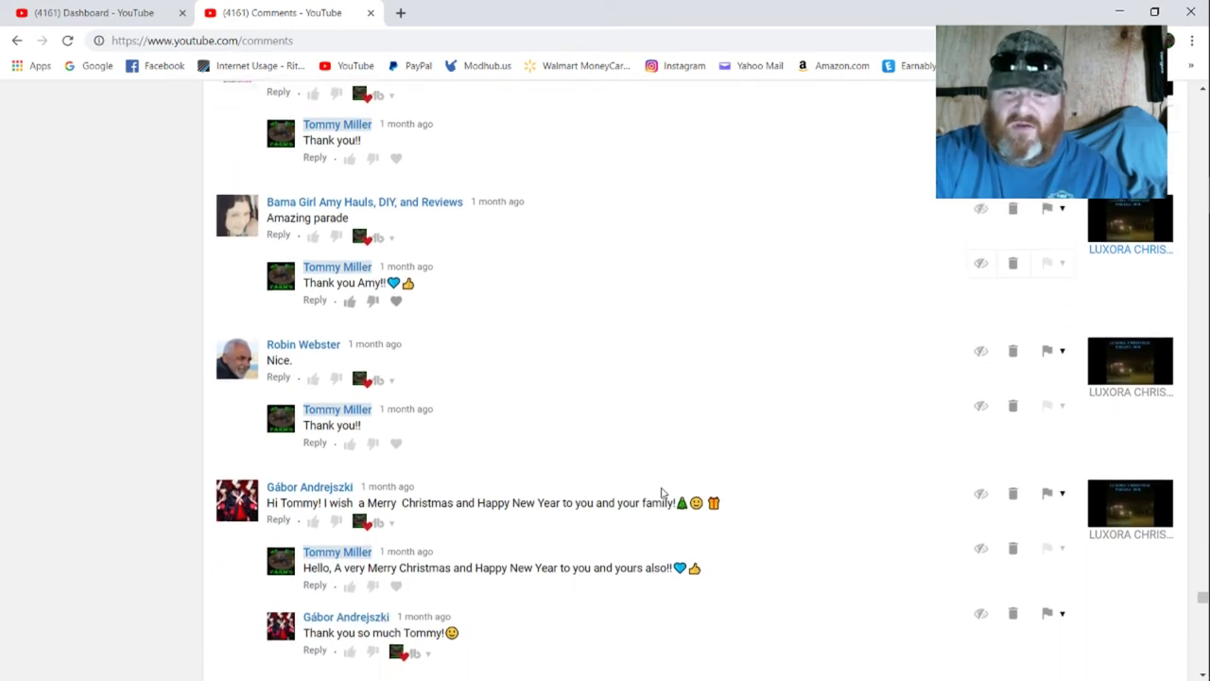
pyautogui.scroll(-1, 662, 493)
pyautogui.scroll(-2, 661, 493)
pyautogui.scroll(-1, 662, 492)
pyautogui.scroll(-1, 667, 510)
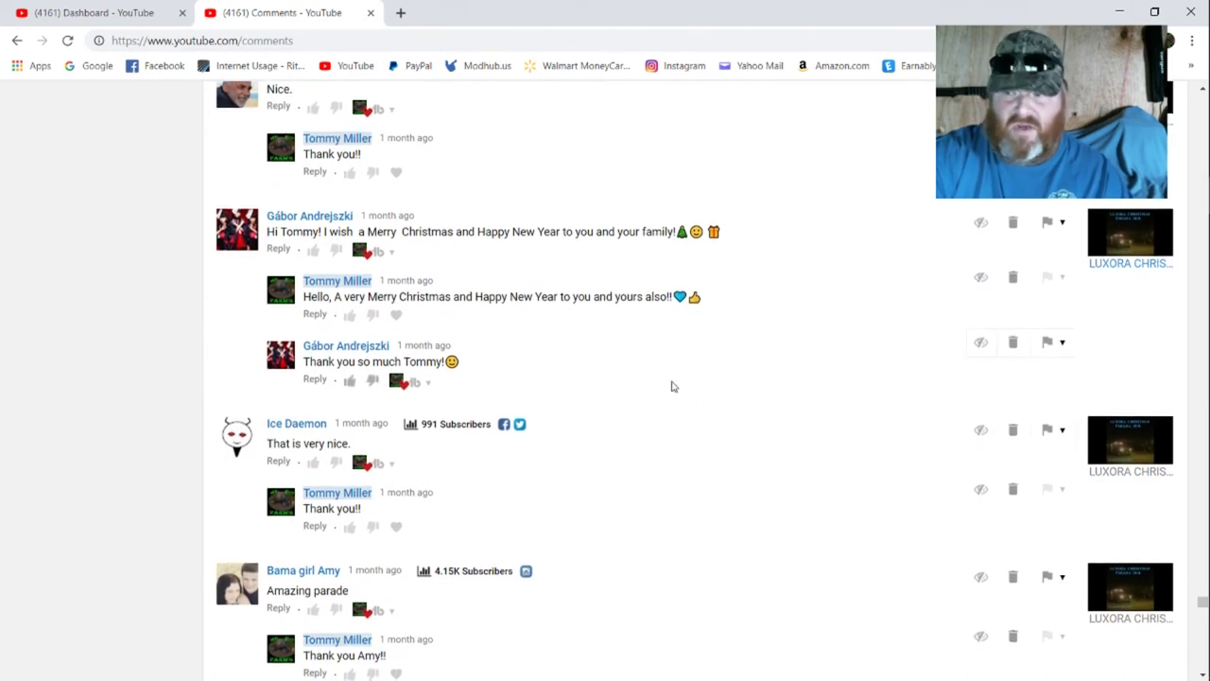
pyautogui.scroll(-3, 674, 386)
pyautogui.scroll(-1, 673, 385)
pyautogui.scroll(-1, 673, 385)
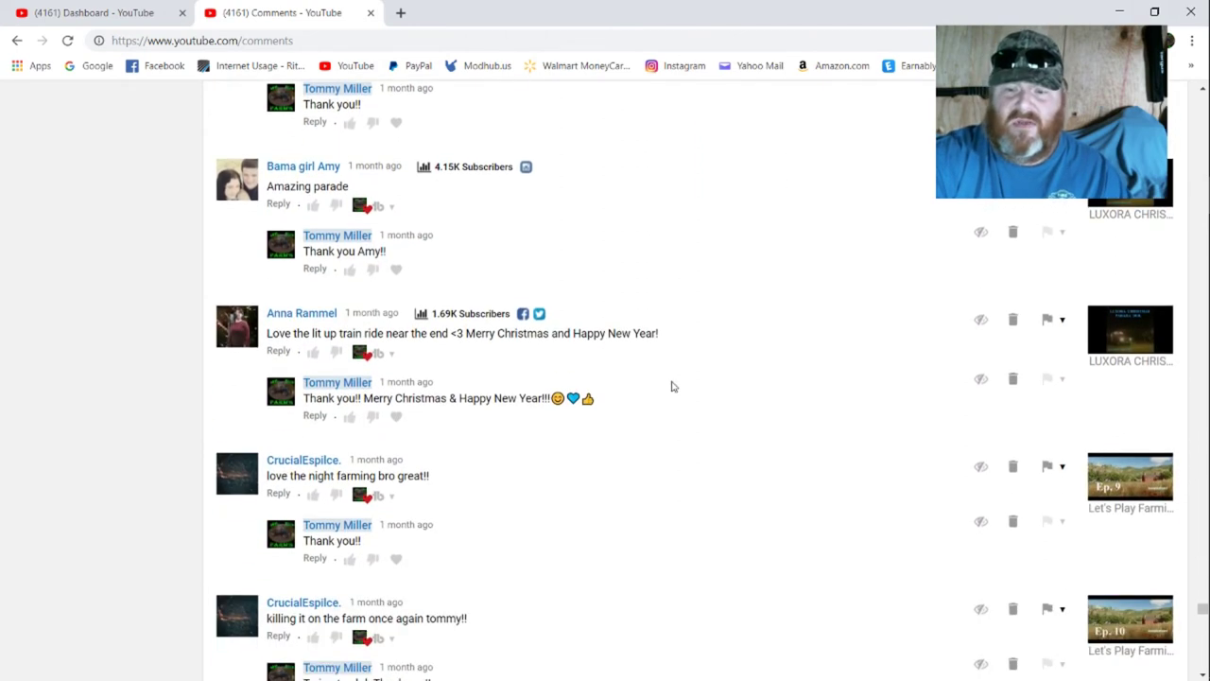
pyautogui.scroll(-1, 673, 386)
pyautogui.scroll(-1, 673, 386)
pyautogui.scroll(-1, 673, 386)
pyautogui.scroll(-1, 673, 385)
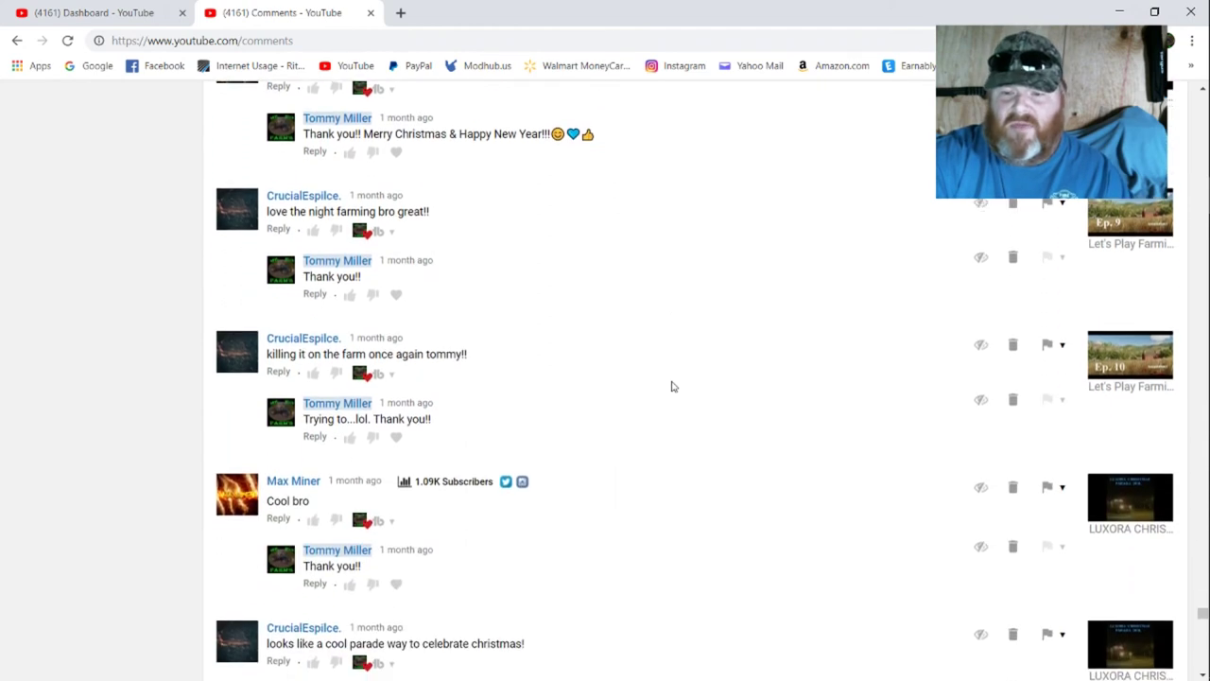
pyautogui.scroll(-1, 673, 386)
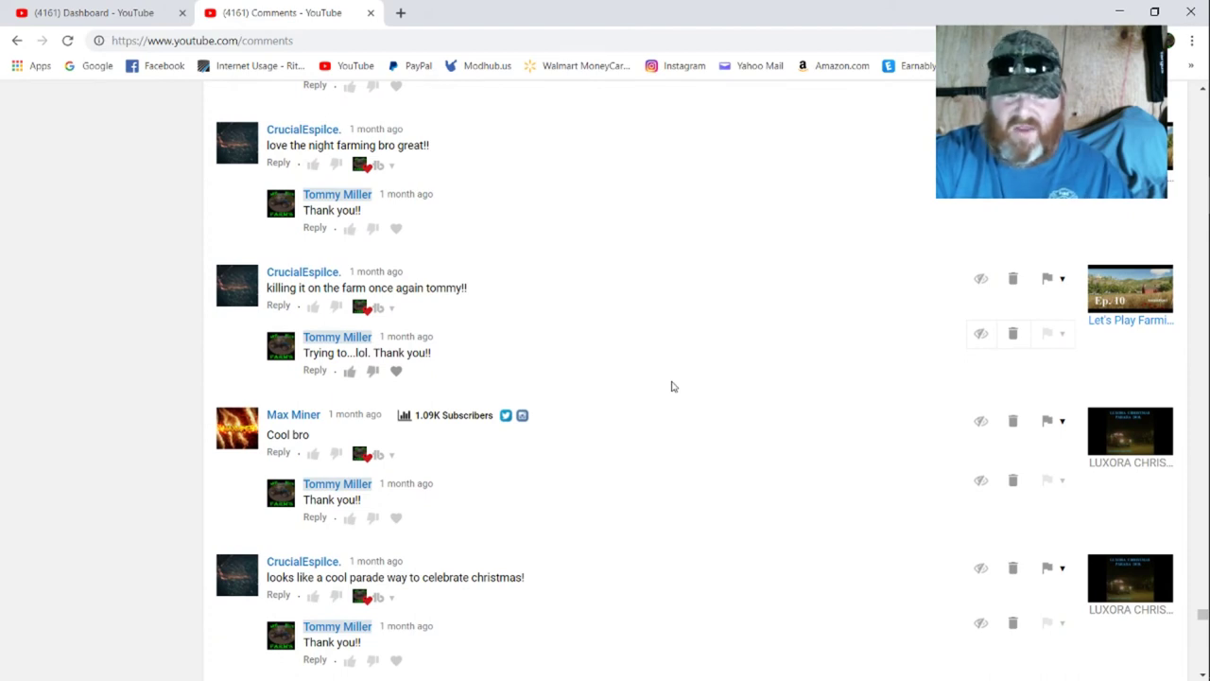
pyautogui.scroll(-1, 673, 385)
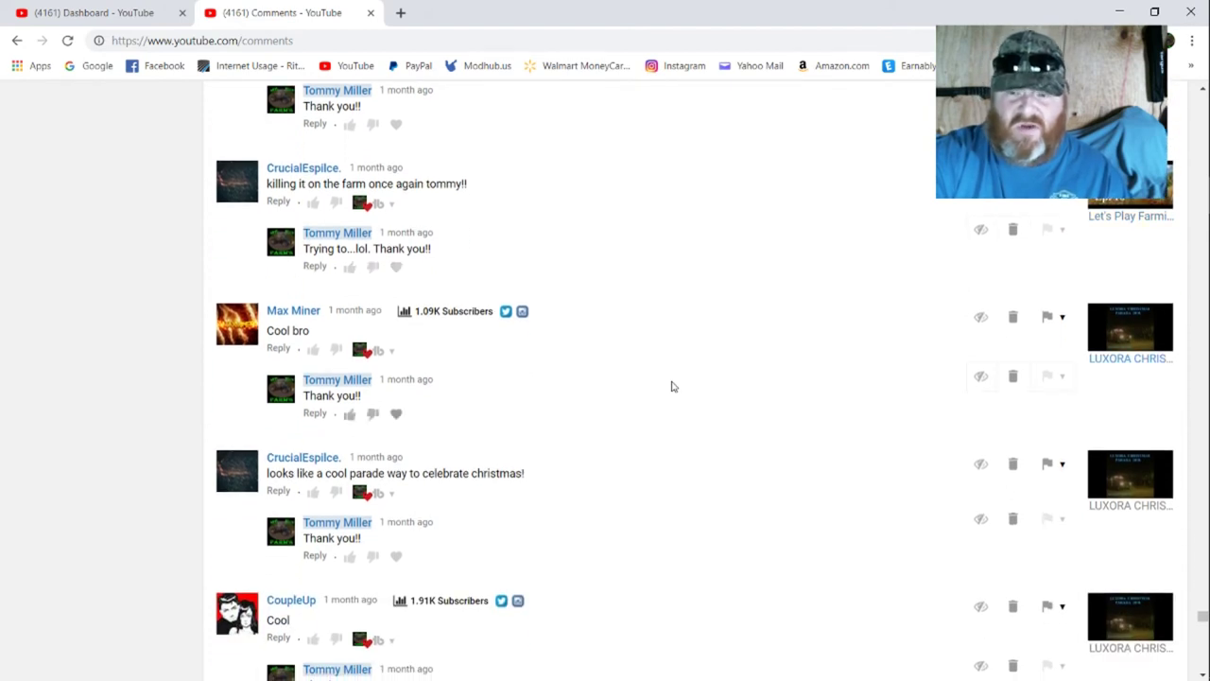
pyautogui.scroll(-1, 673, 386)
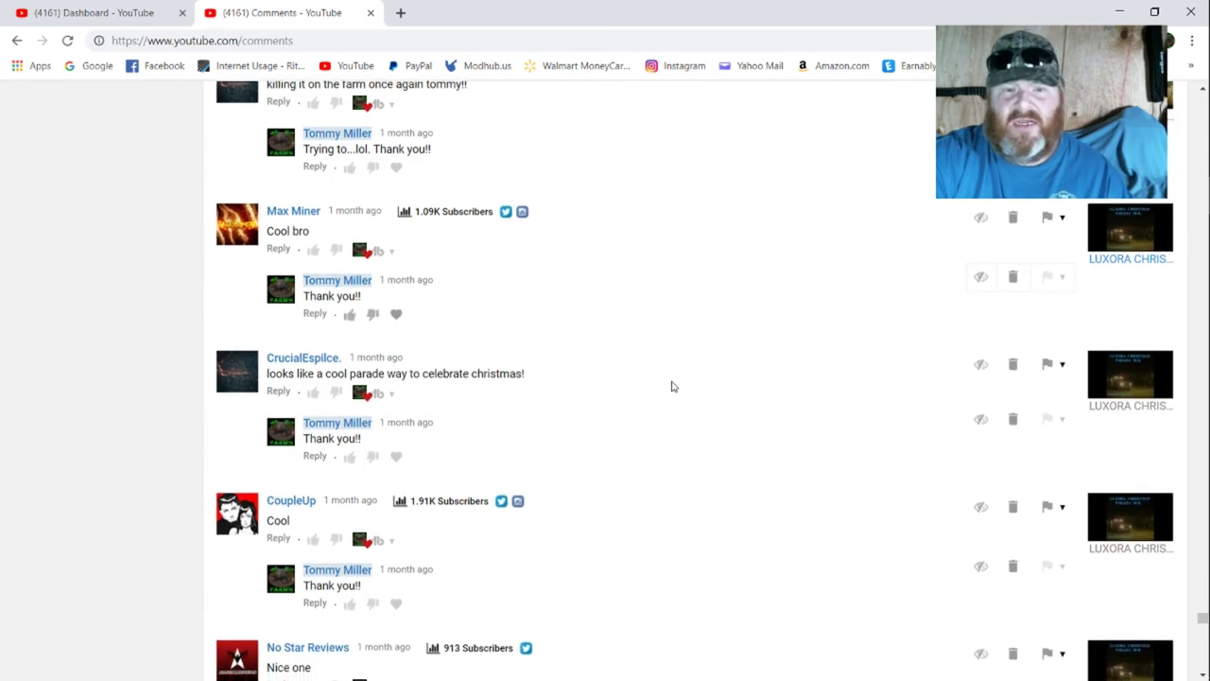
pyautogui.scroll(-1, 673, 386)
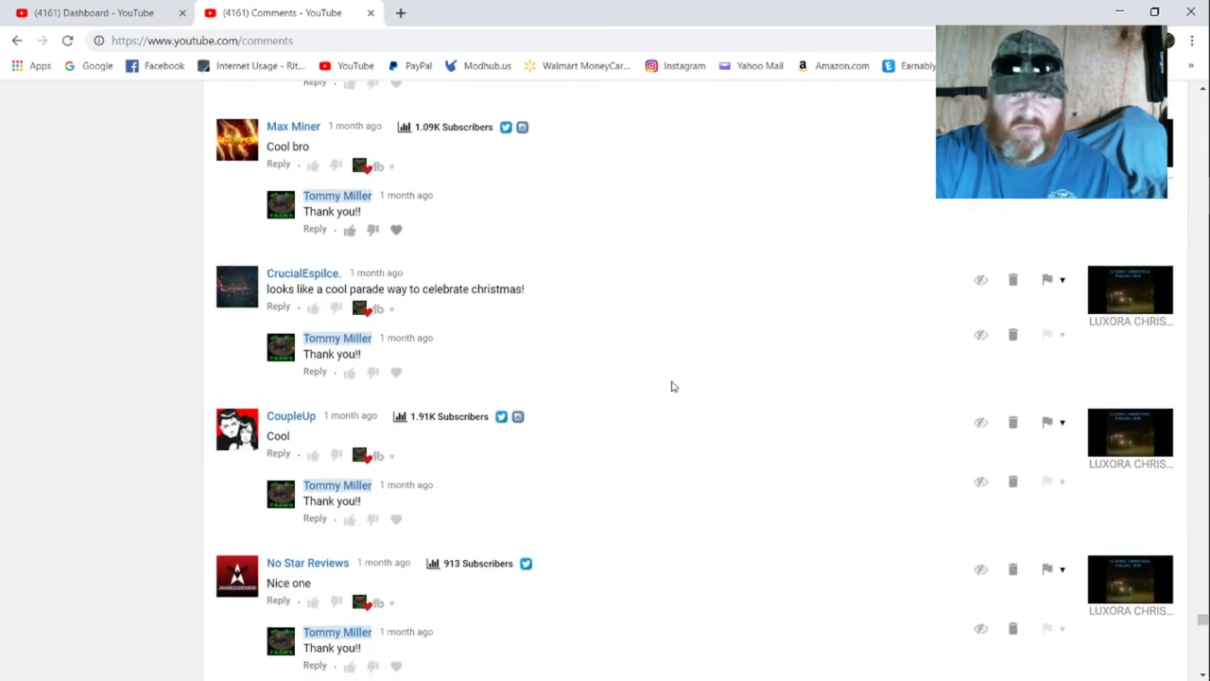
pyautogui.scroll(-2, 673, 386)
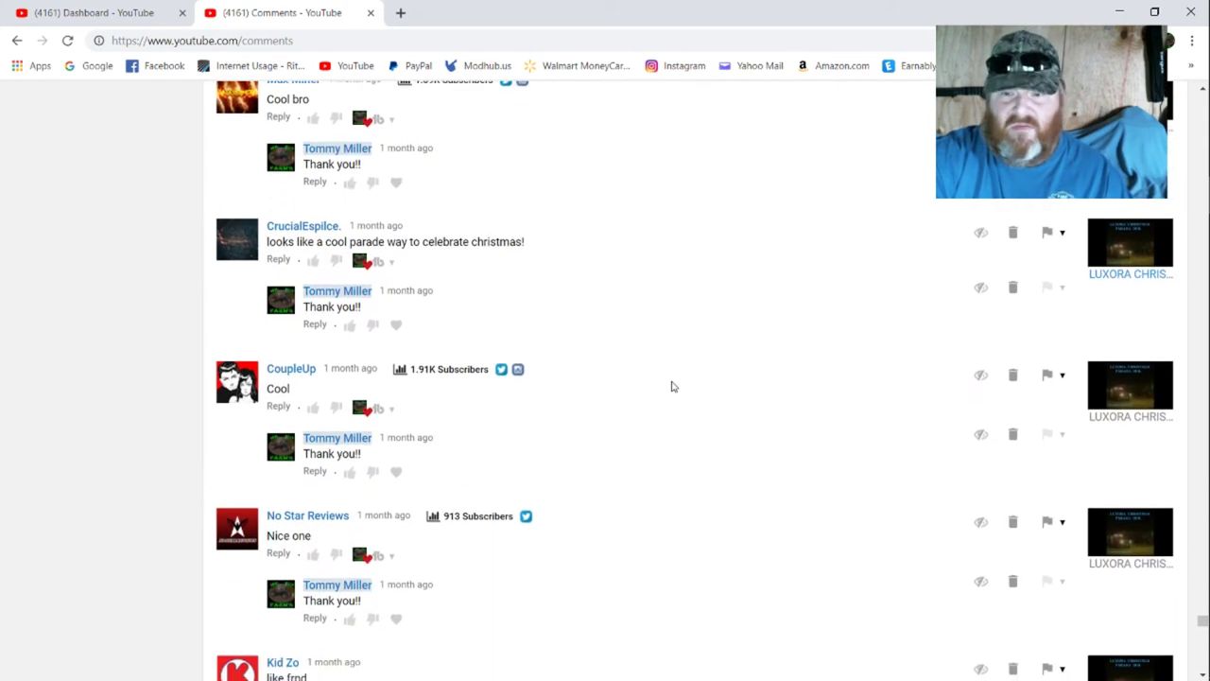
pyautogui.scroll(-2, 673, 385)
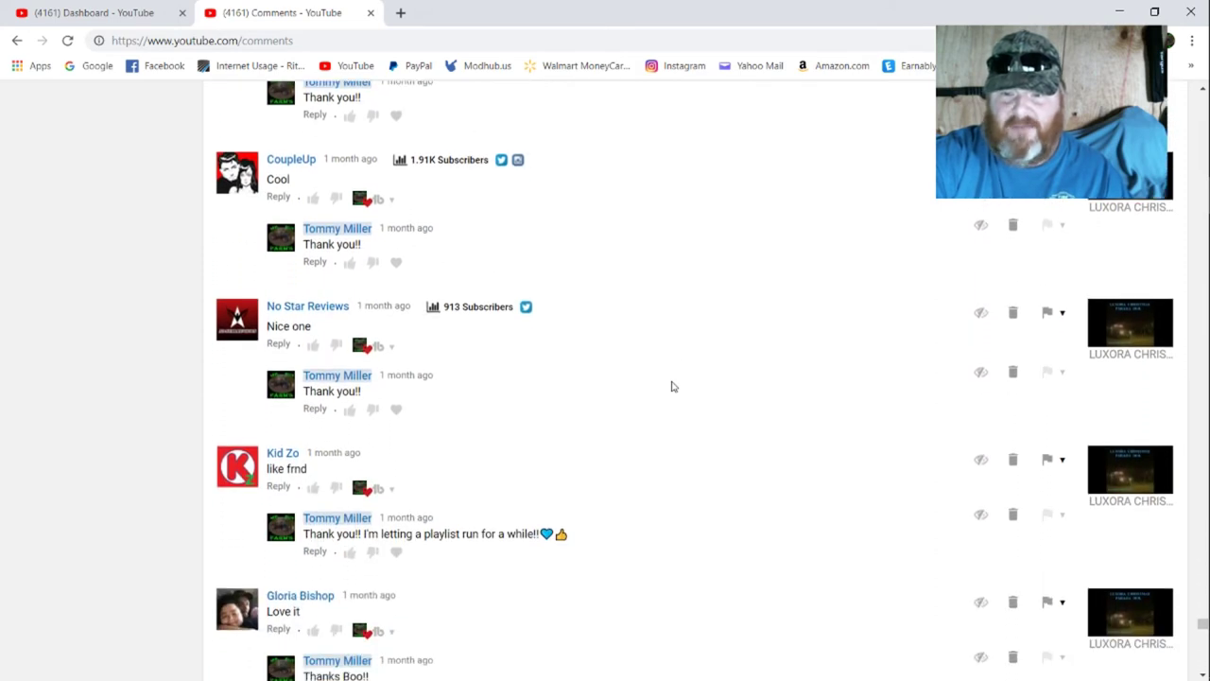
pyautogui.scroll(-1, 673, 386)
pyautogui.scroll(-1, 673, 386)
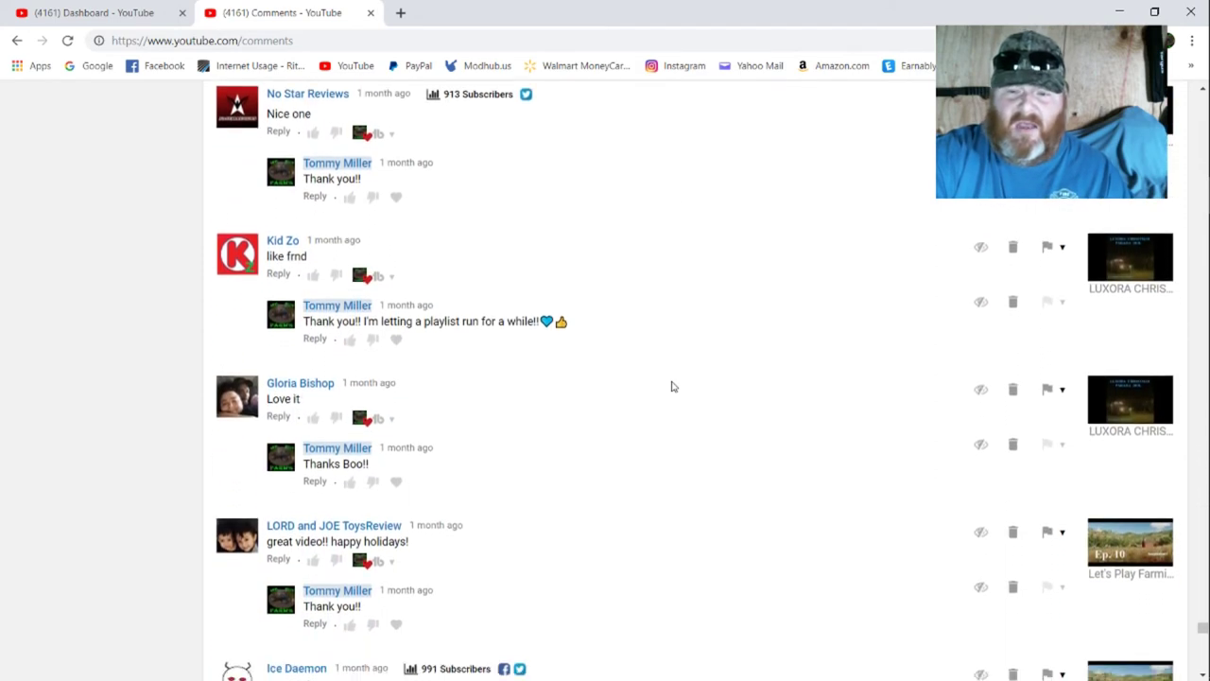
pyautogui.scroll(-1, 674, 386)
pyautogui.scroll(-1, 673, 386)
pyautogui.scroll(-1, 673, 386)
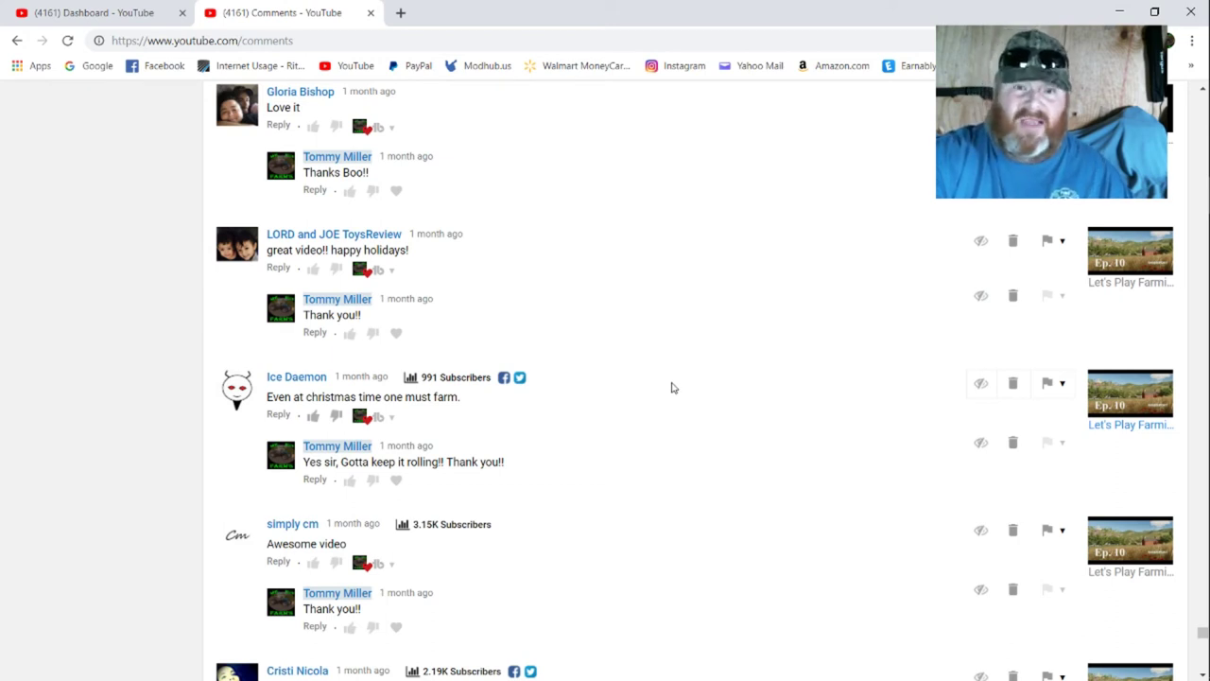
pyautogui.scroll(-1, 673, 386)
pyautogui.scroll(-1, 673, 383)
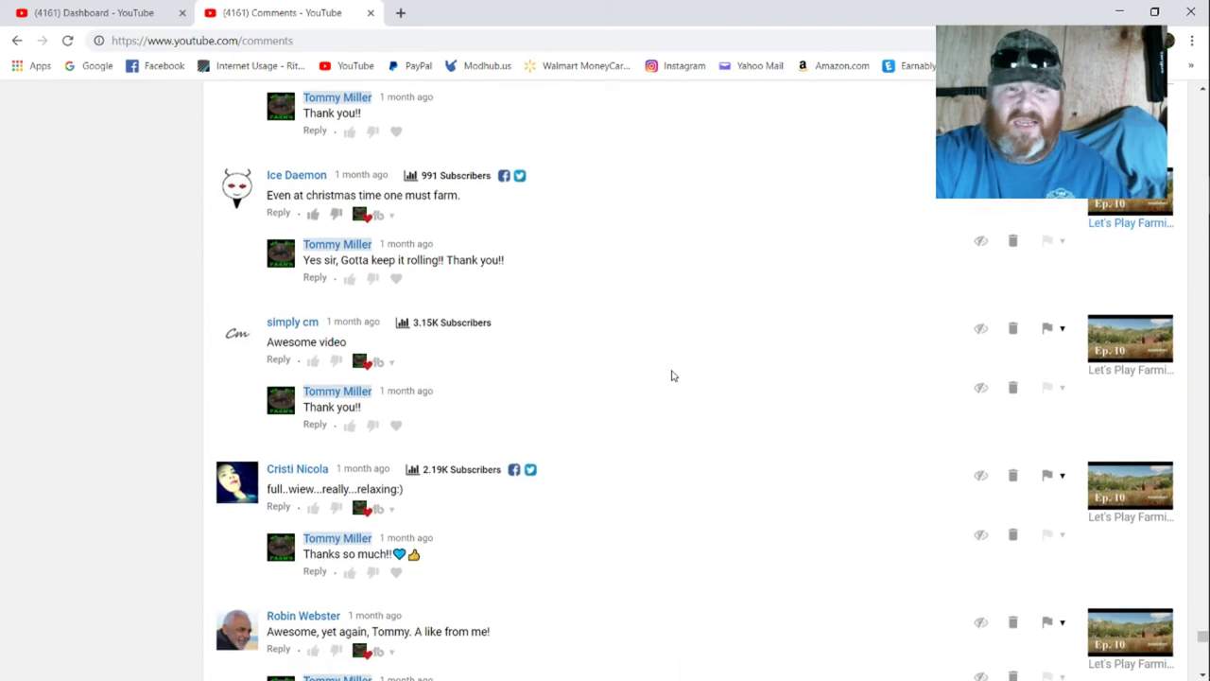
pyautogui.scroll(-1, 673, 376)
pyautogui.scroll(-1, 673, 376)
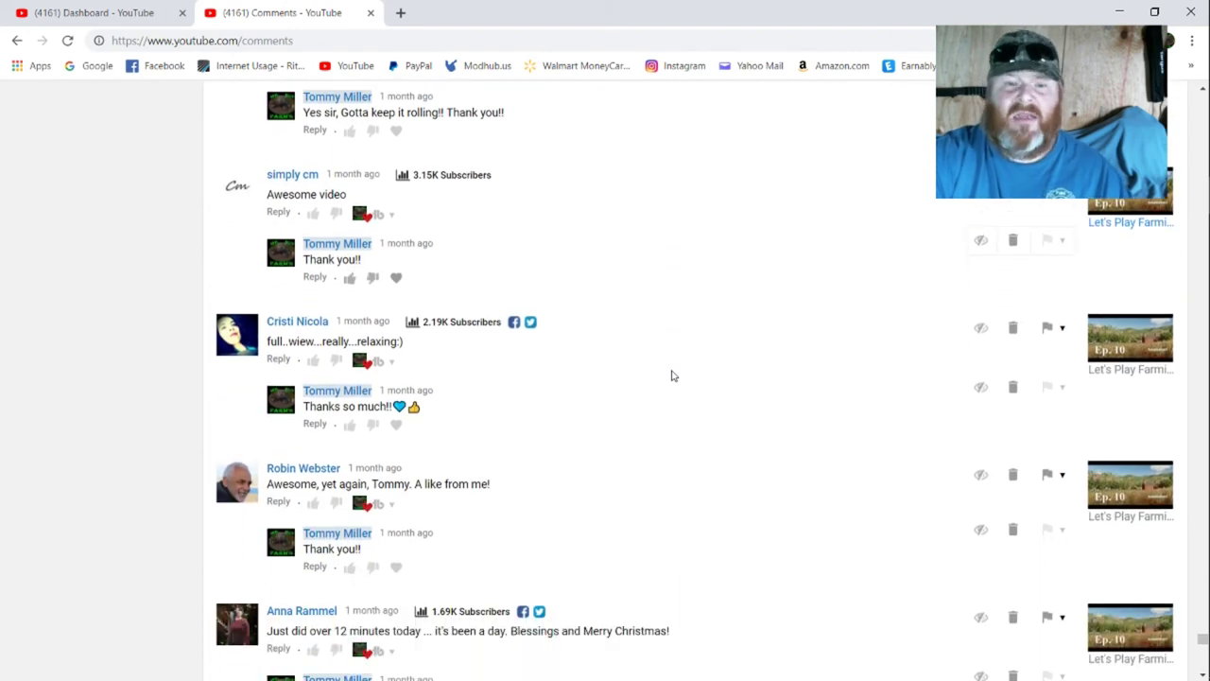
pyautogui.scroll(-1, 673, 377)
pyautogui.scroll(-1, 673, 376)
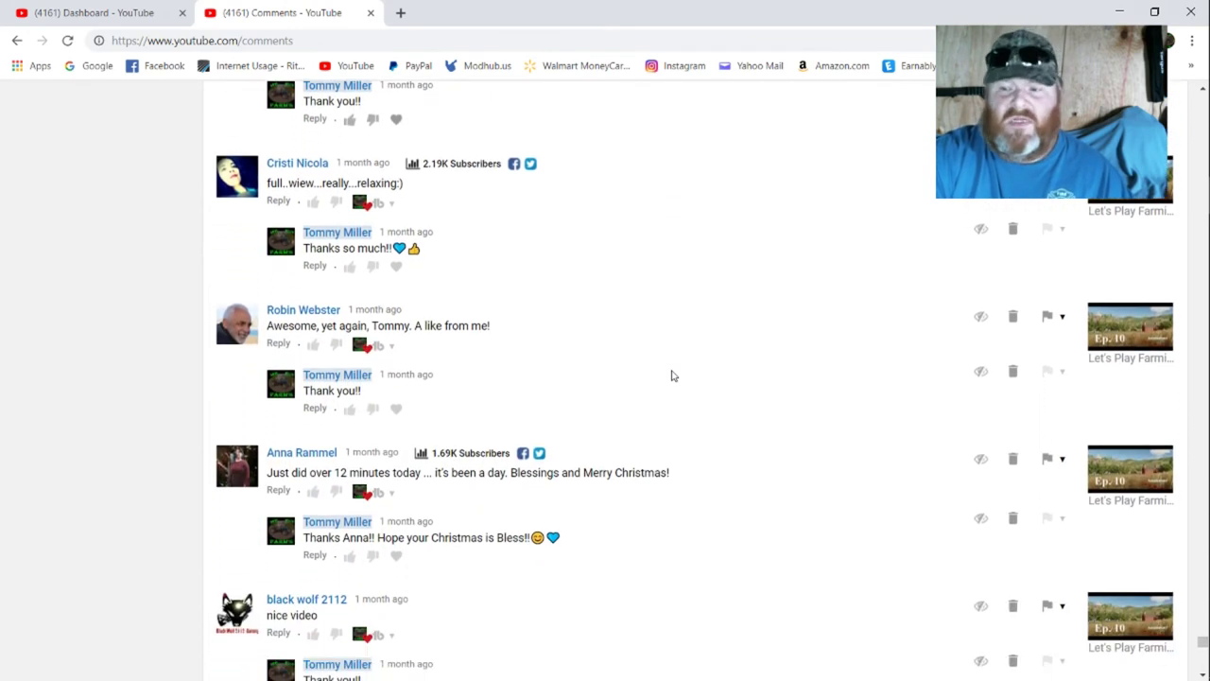
pyautogui.scroll(-1, 673, 377)
pyautogui.scroll(-1, 673, 376)
pyautogui.scroll(-1, 673, 377)
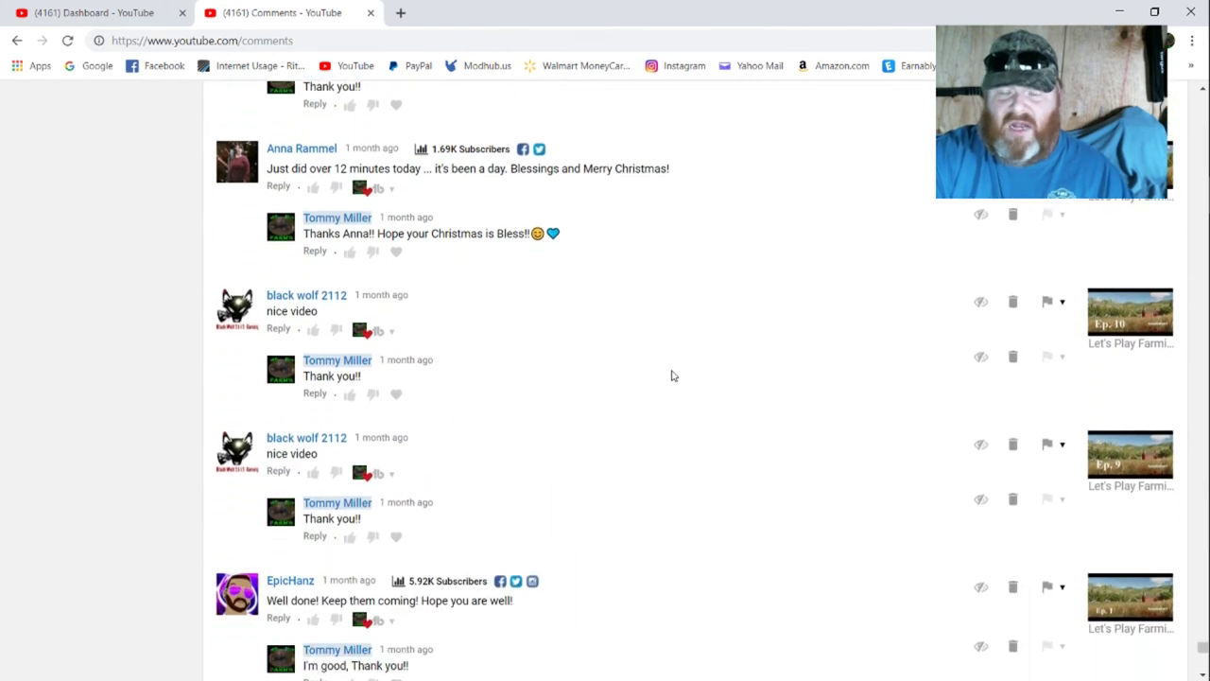
pyautogui.scroll(-1, 673, 376)
pyautogui.scroll(-1, 673, 376)
pyautogui.scroll(-1, 673, 376)
pyautogui.scroll(-1, 674, 377)
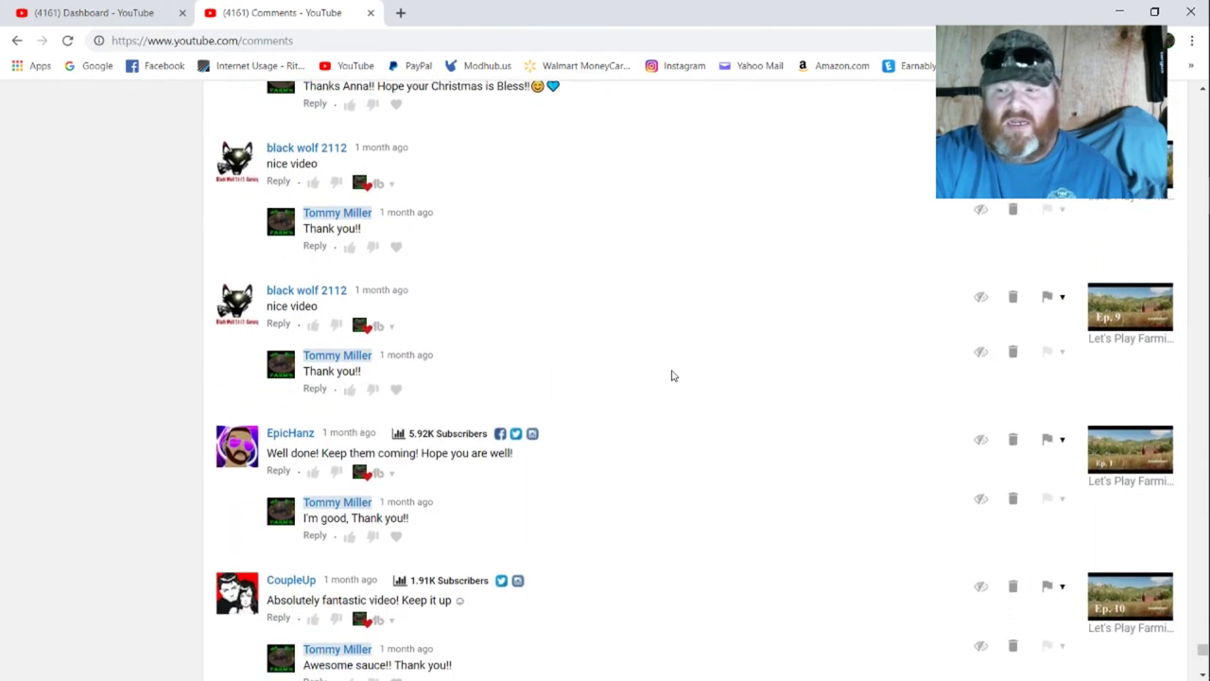
pyautogui.scroll(-1, 674, 376)
pyautogui.scroll(-1, 673, 376)
pyautogui.scroll(-1, 673, 377)
pyautogui.scroll(-1, 674, 377)
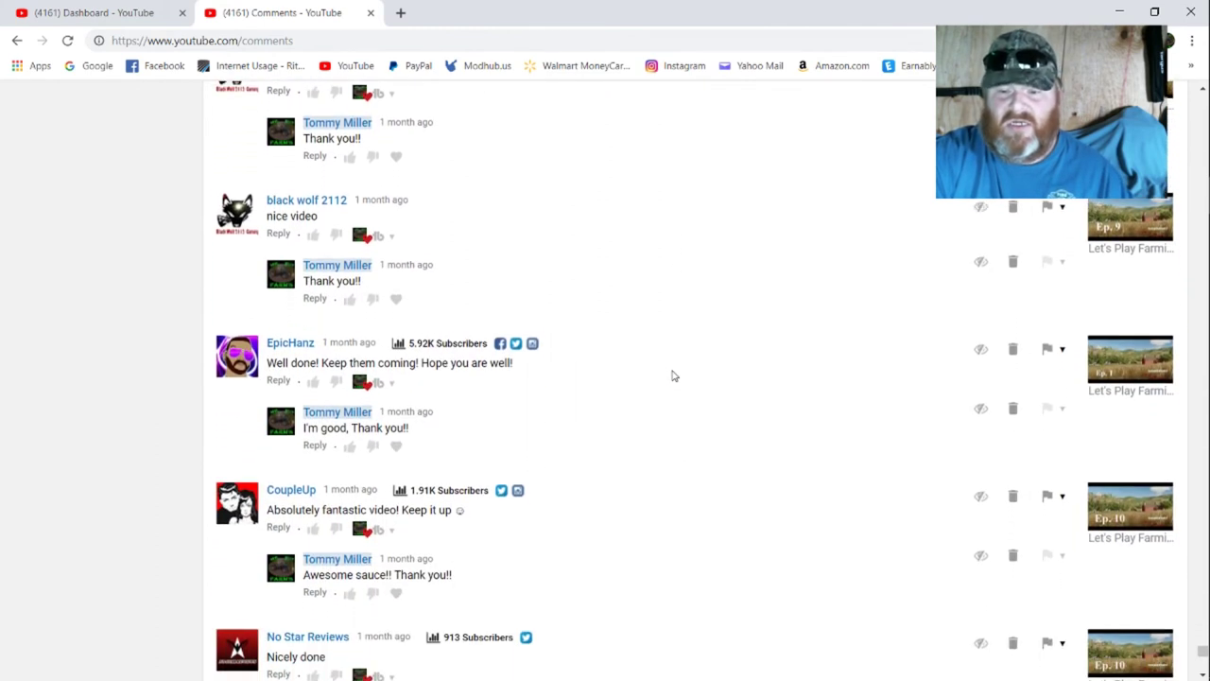
pyautogui.scroll(-1, 673, 376)
pyautogui.scroll(-1, 673, 376)
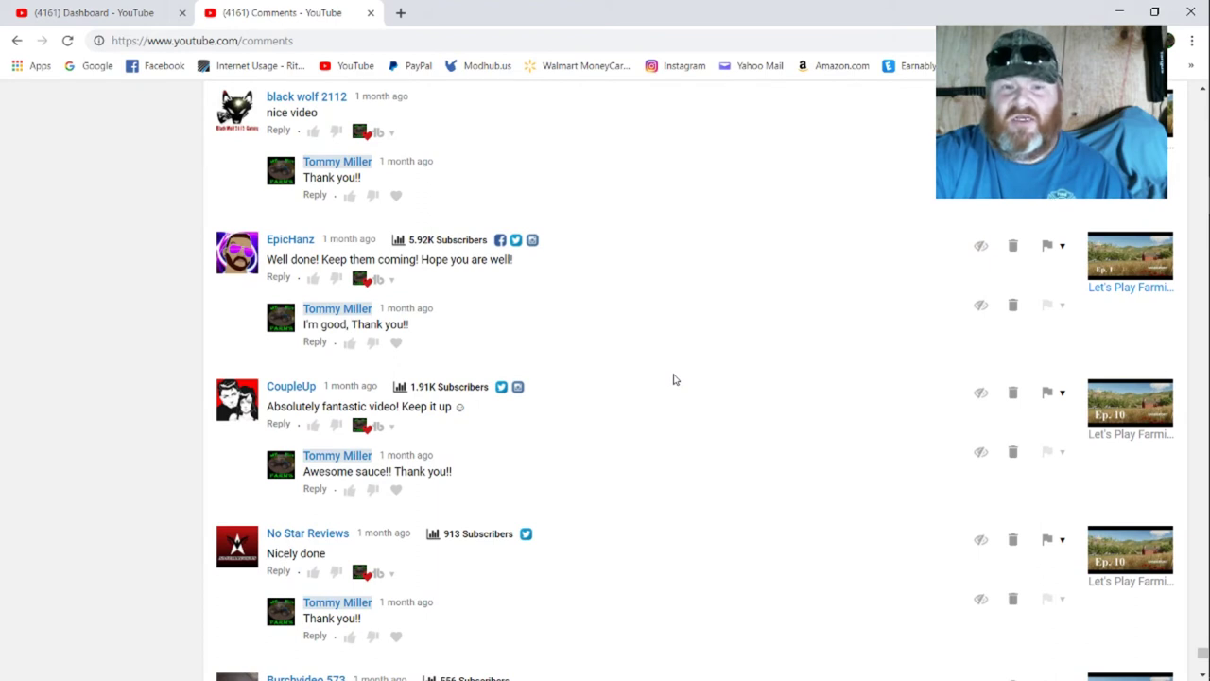
pyautogui.scroll(-1, 673, 379)
pyautogui.scroll(-2, 673, 379)
pyautogui.scroll(-1, 675, 381)
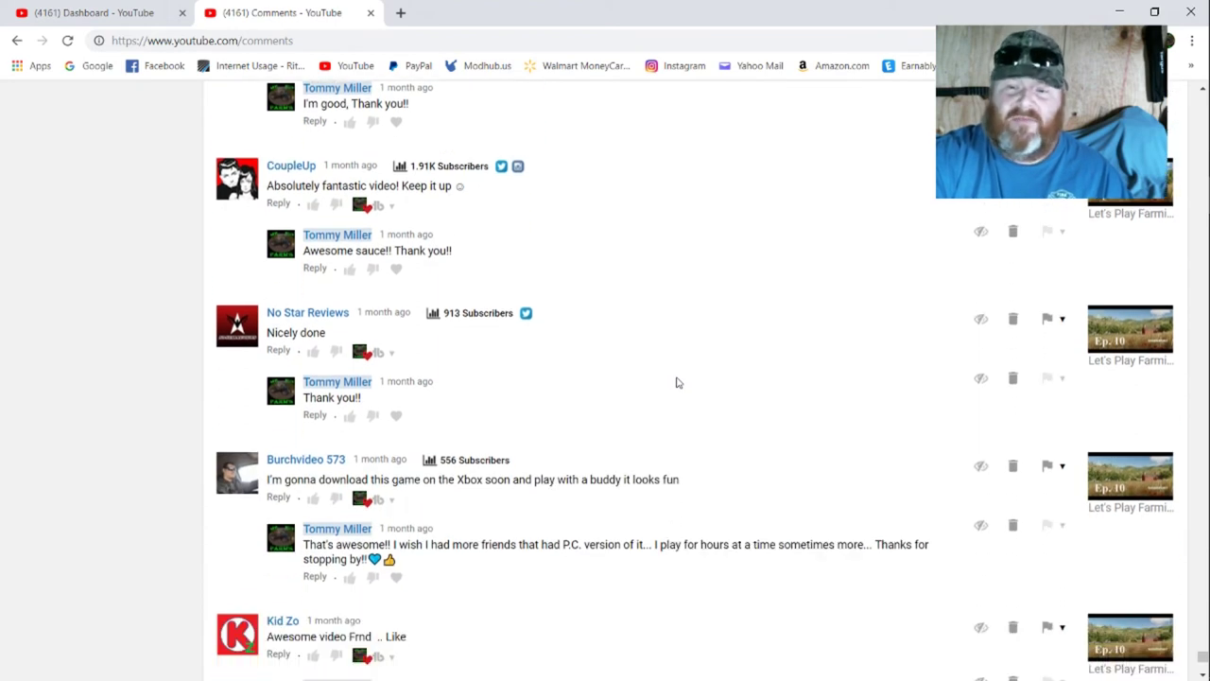
pyautogui.scroll(-1, 676, 382)
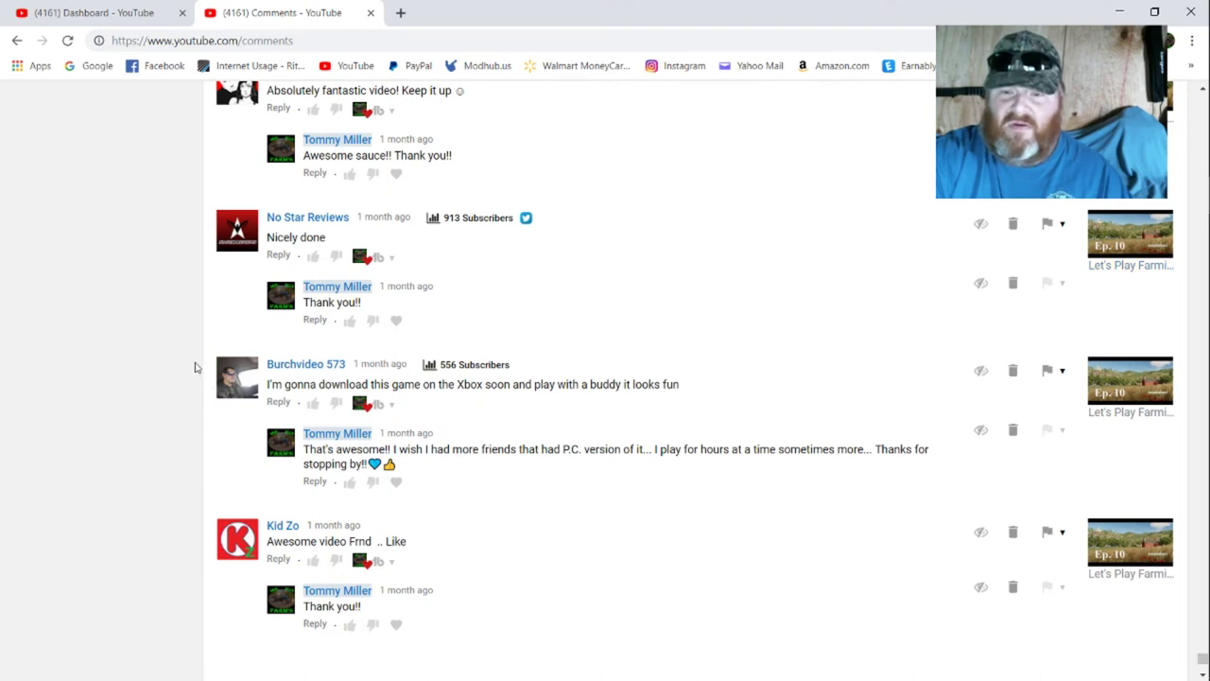
pyautogui.scroll(-3, 194, 350)
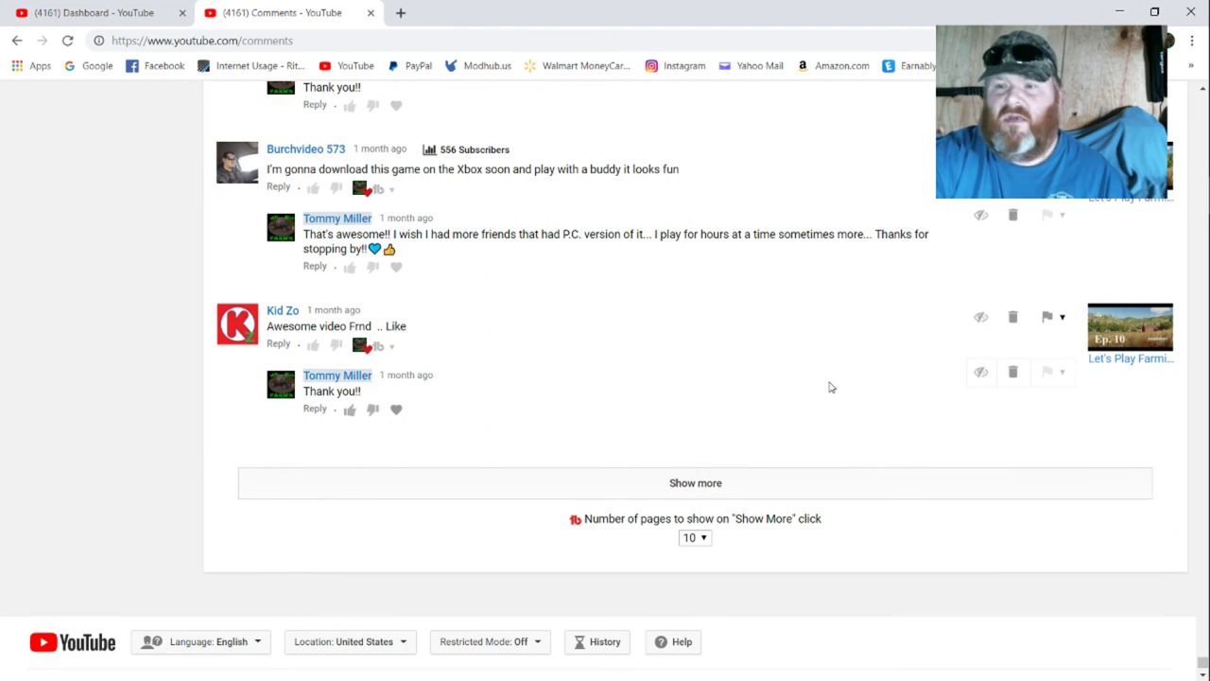
pyautogui.scroll(1, 828, 385)
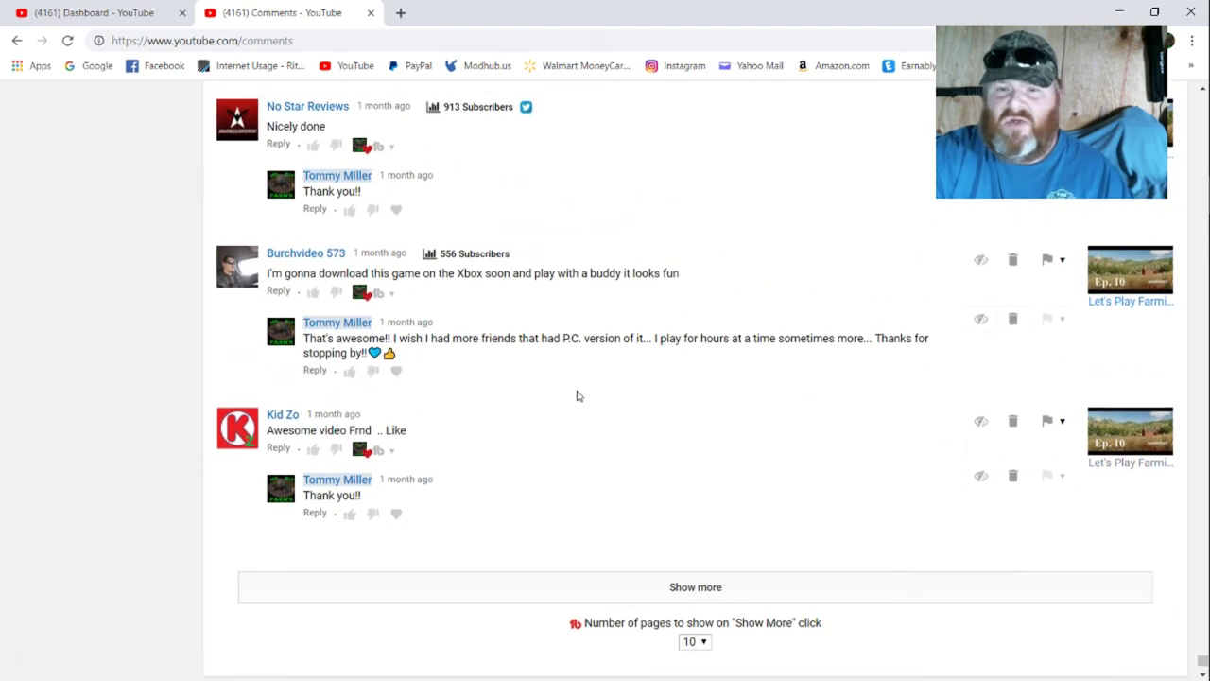
# Switch to the Dashboard tab showing 23,863 views, 505 subscribers and recent Farming Simulator episodes.
pyautogui.click(126, 14)
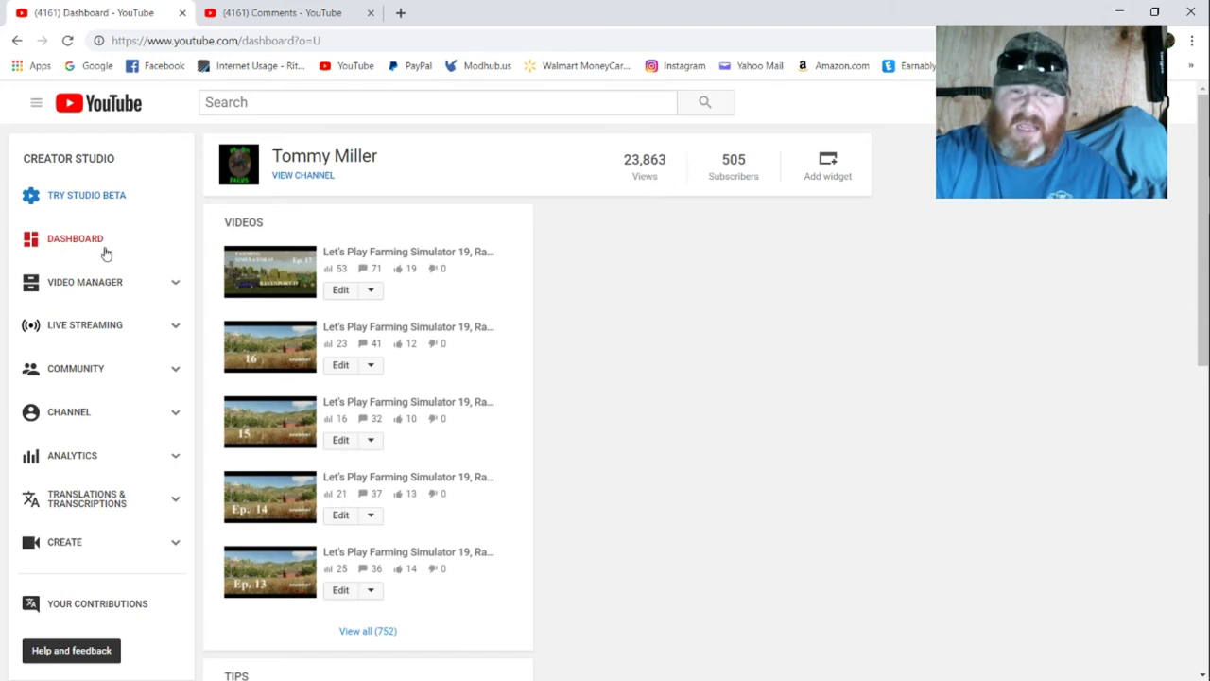
# Open Video Manager from the left sidebar to list the channel's uploaded videos.
pyautogui.click(78, 288)
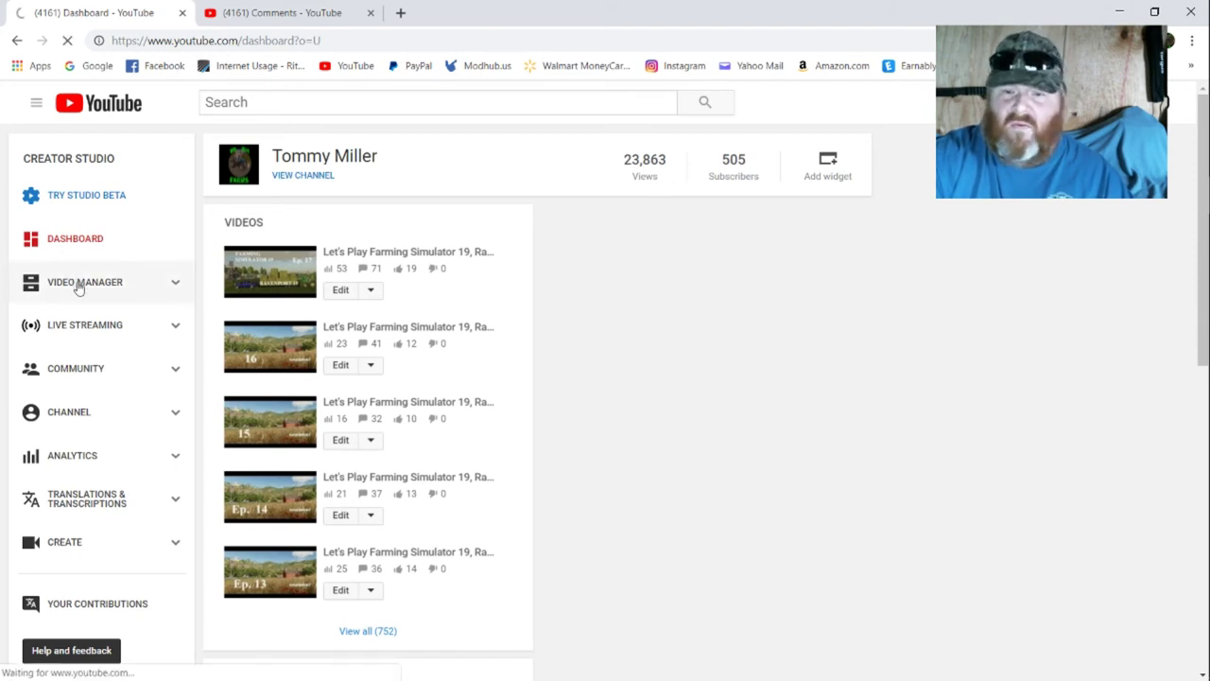